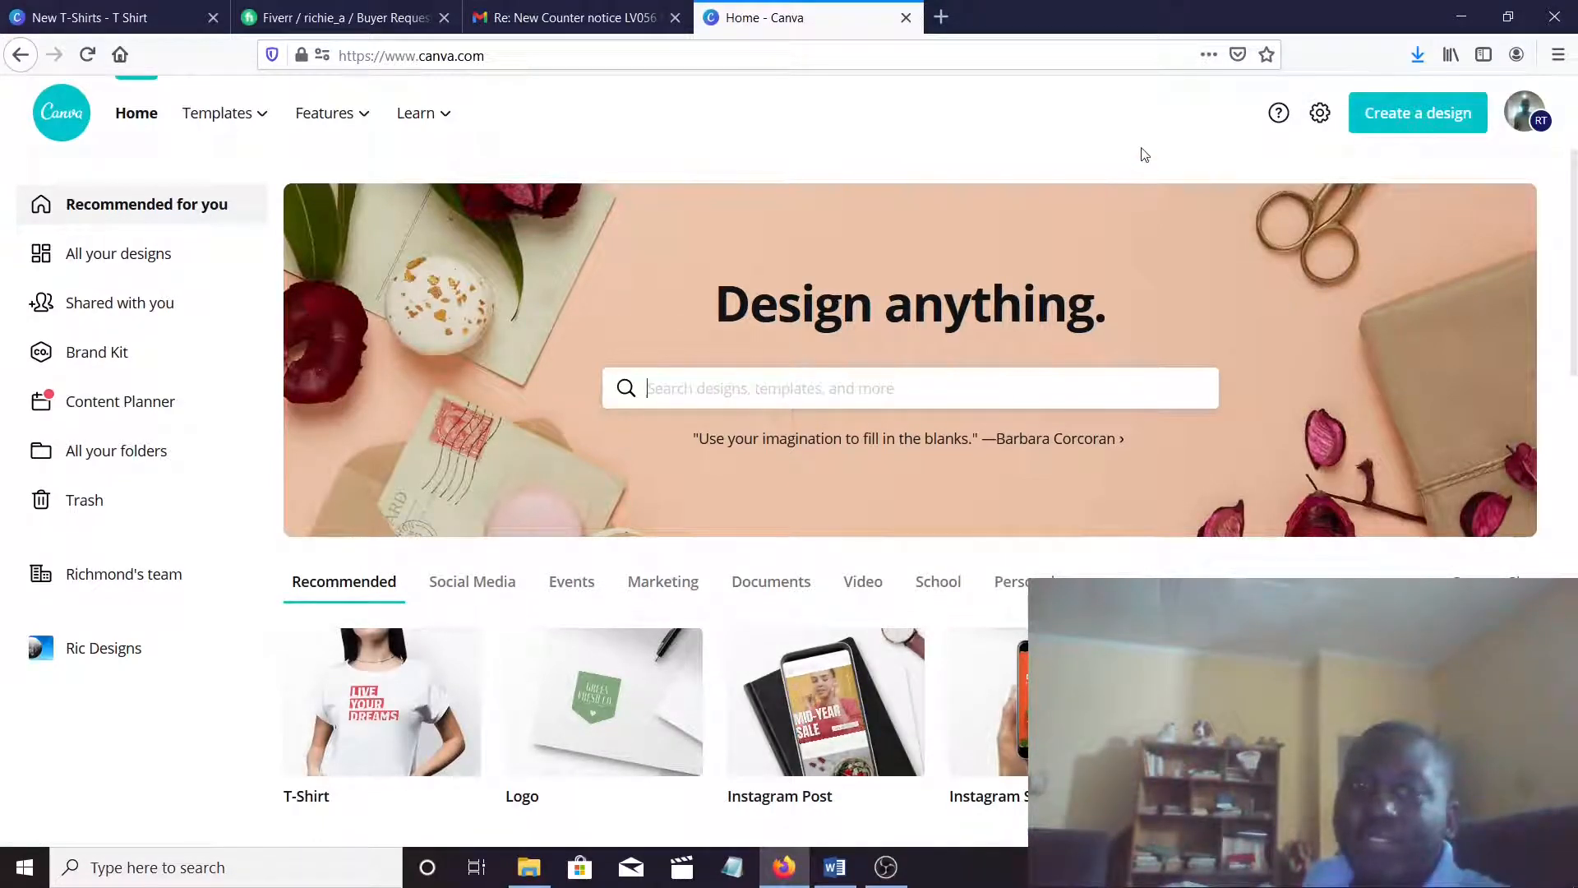
Open the New T-Shirts design from the list of your designs
scroll(1069, 198, "down", 3)
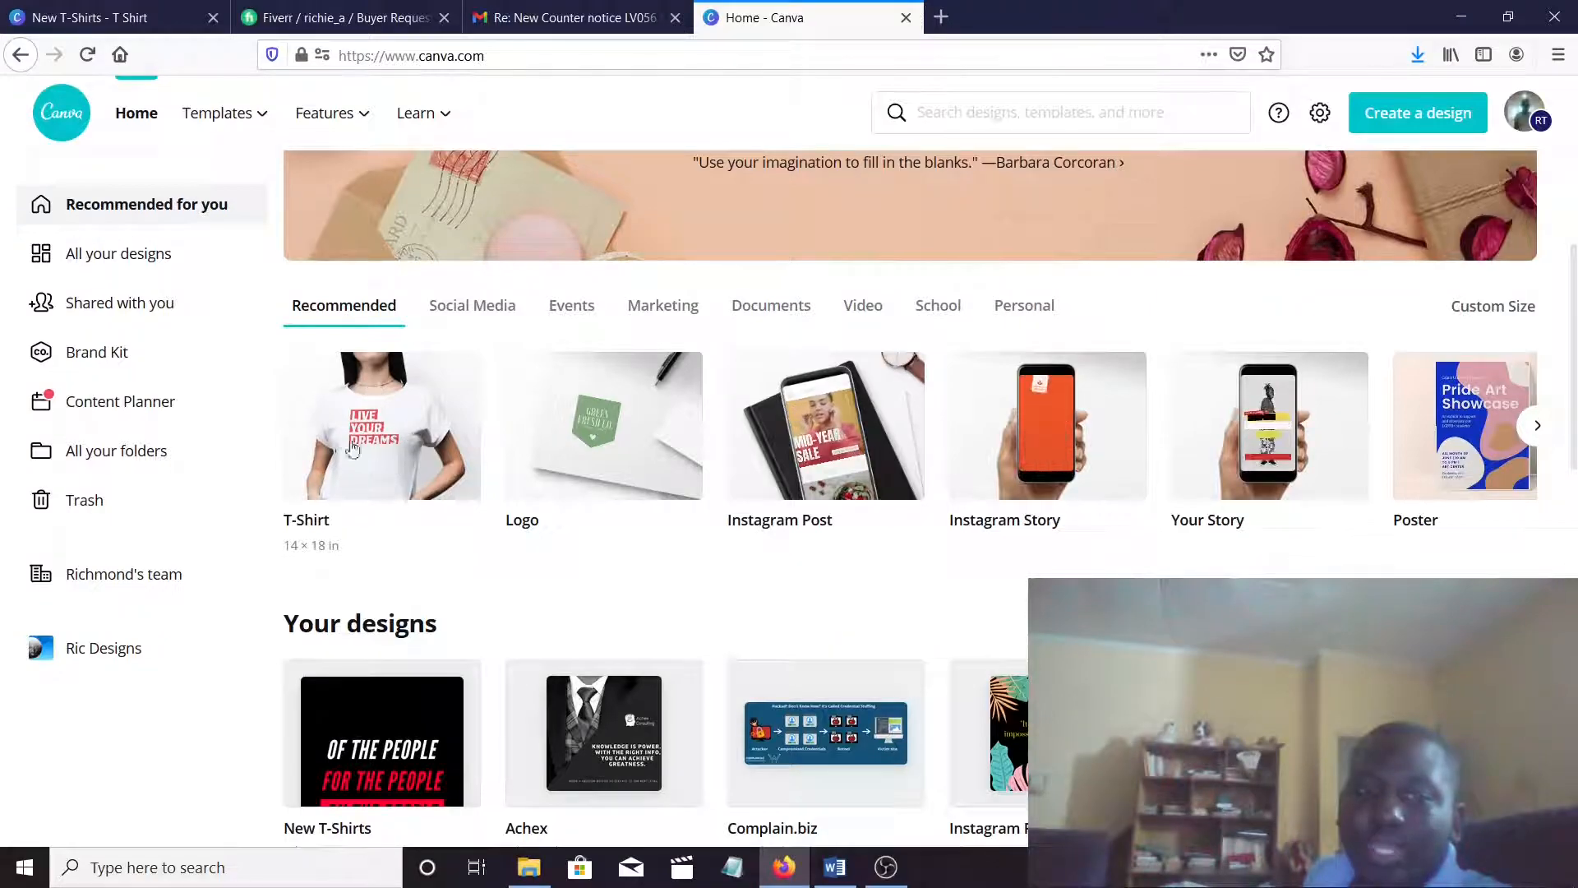
scroll(370, 510, "down", 3)
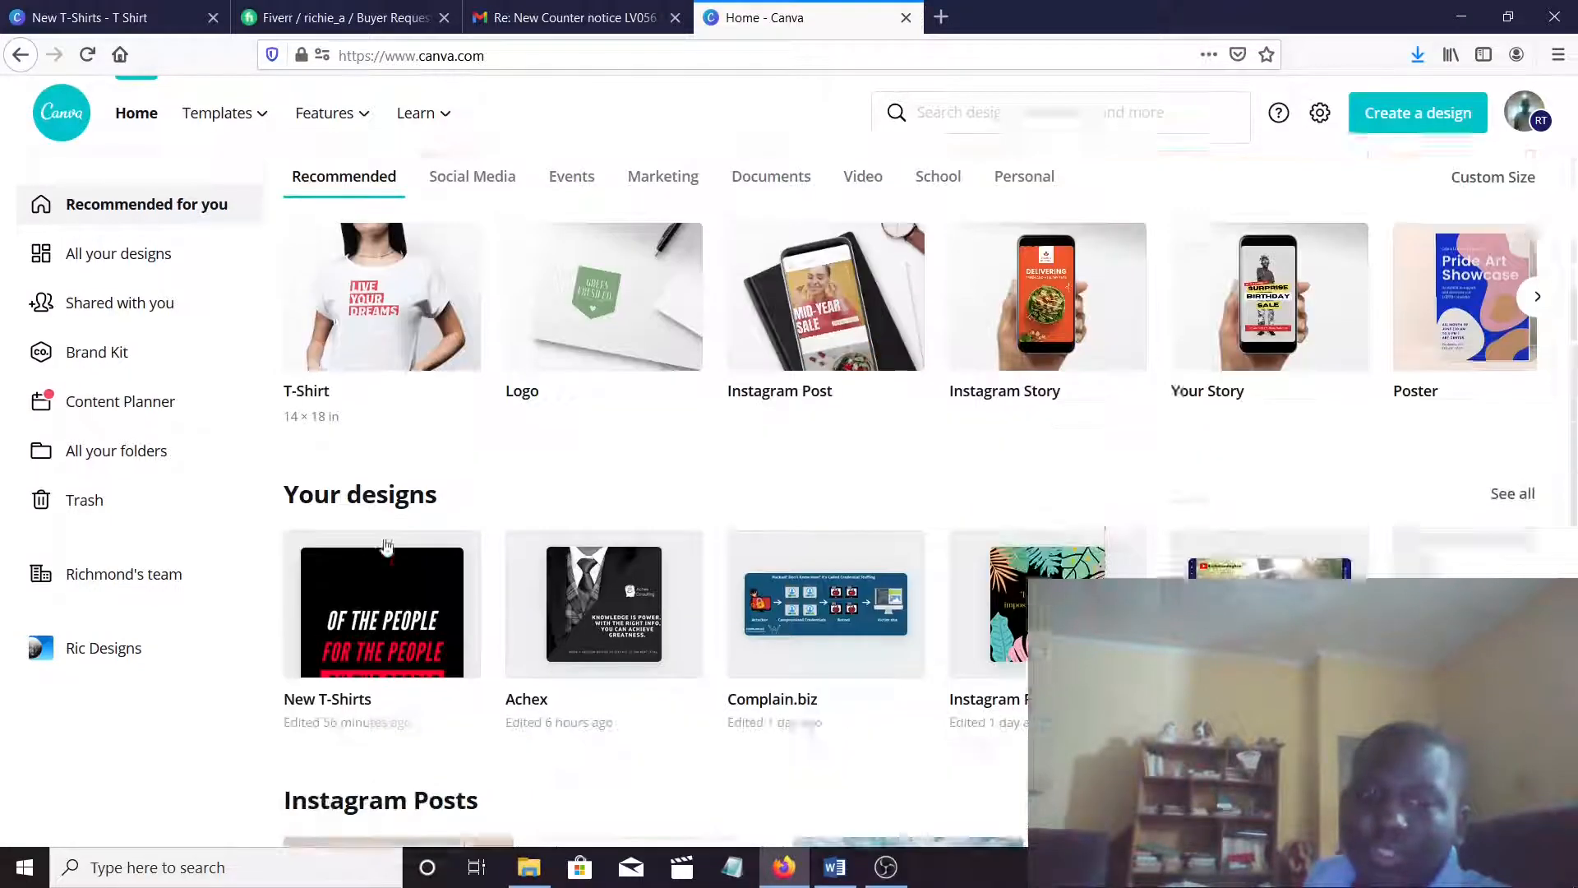
left_click(364, 485)
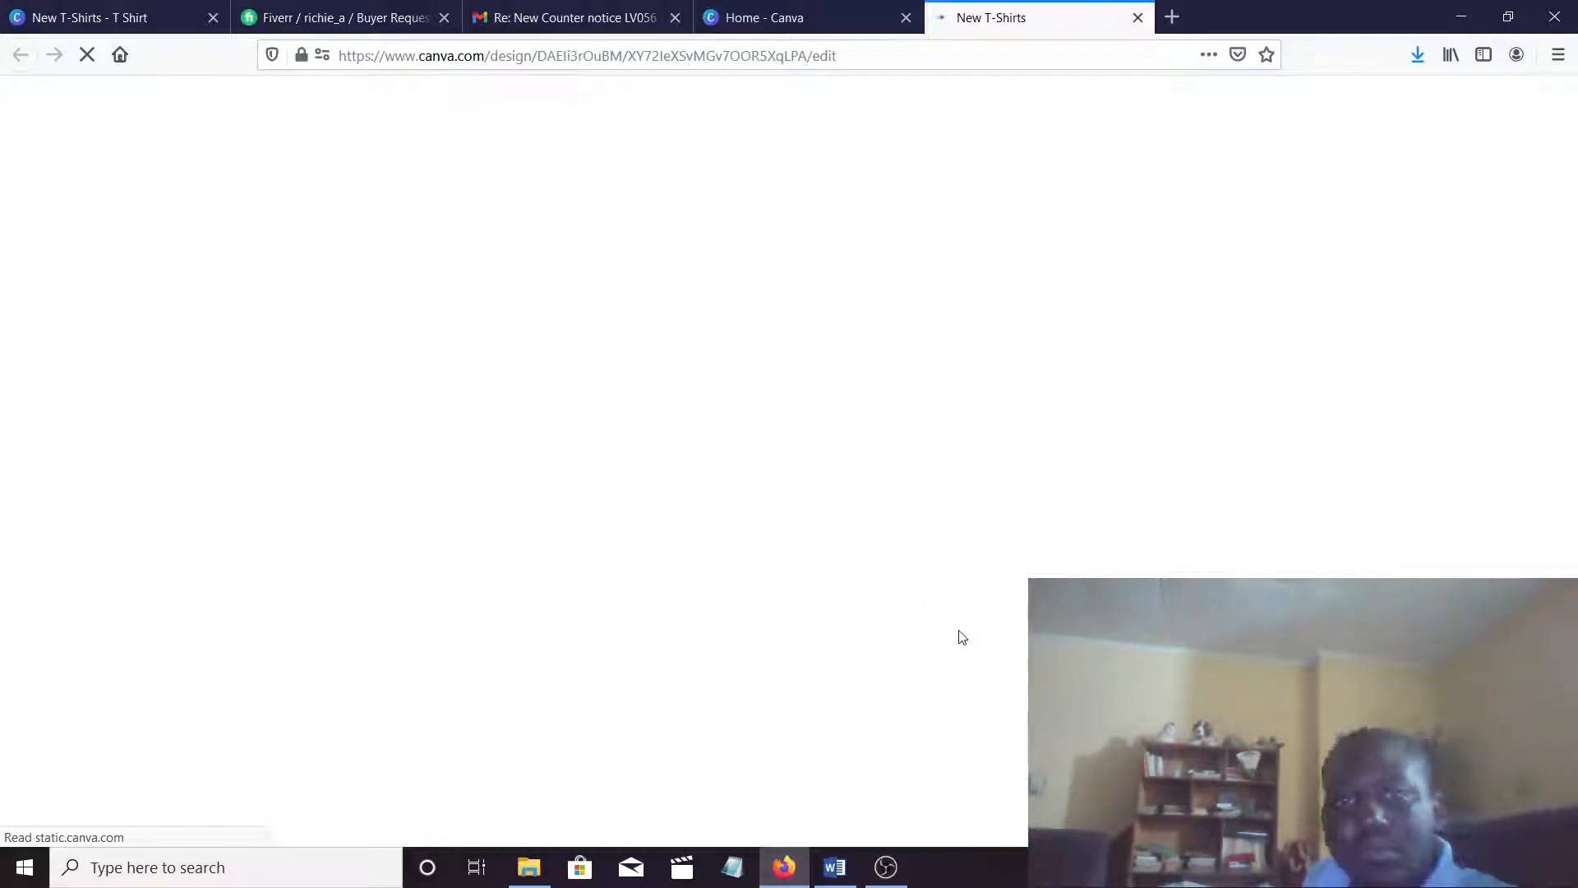
Close the e-mail tab and the duplicate New T-Shirts tab, and return to the design already open
left_click(676, 17)
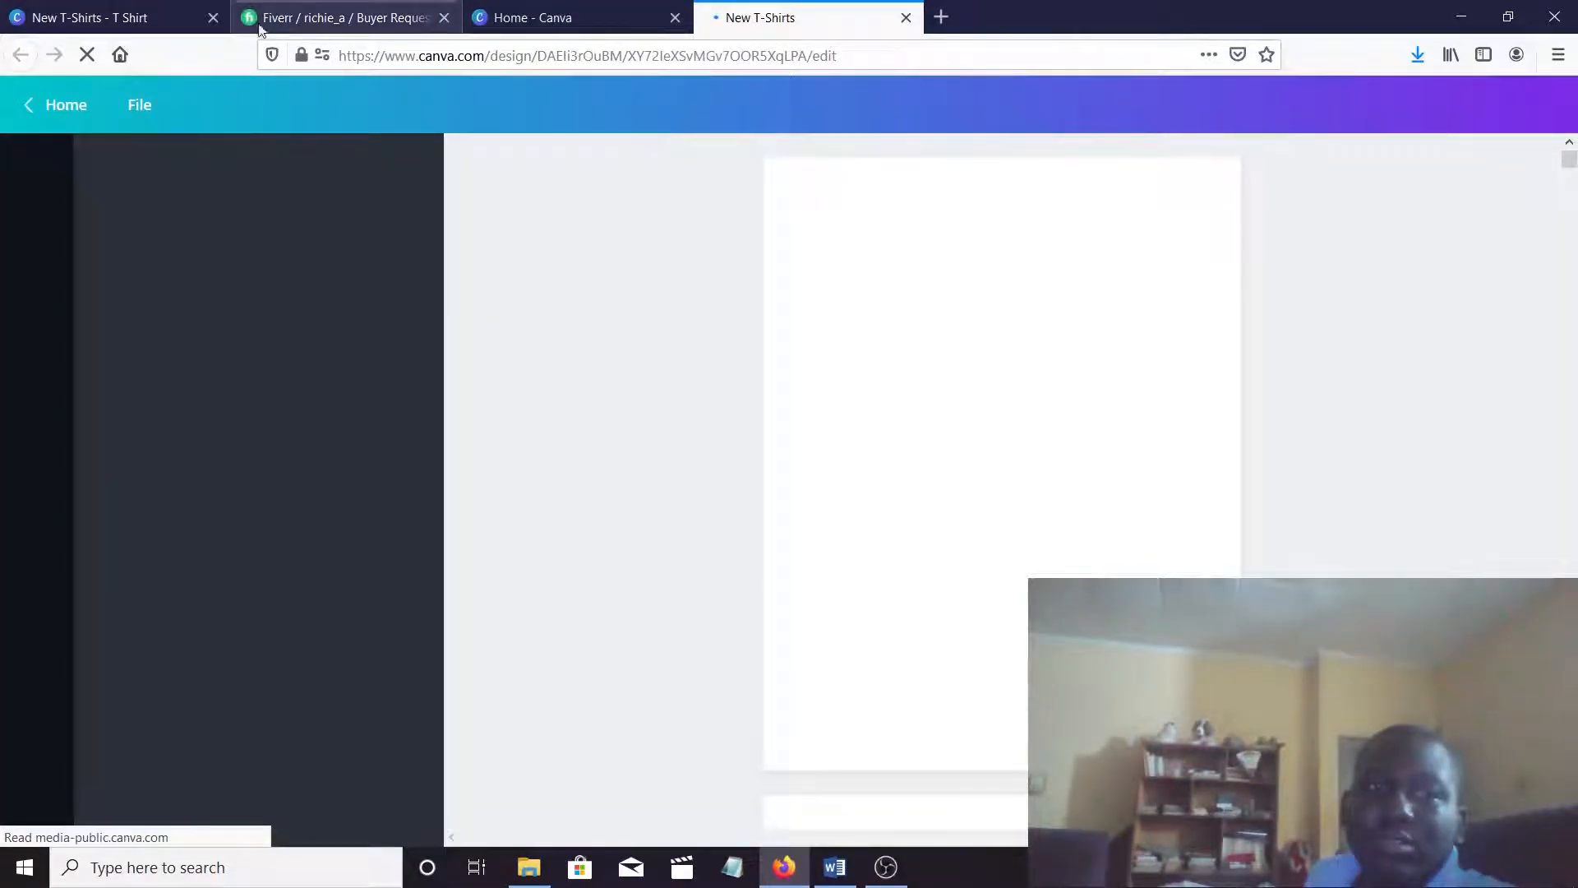
left_click(905, 18)
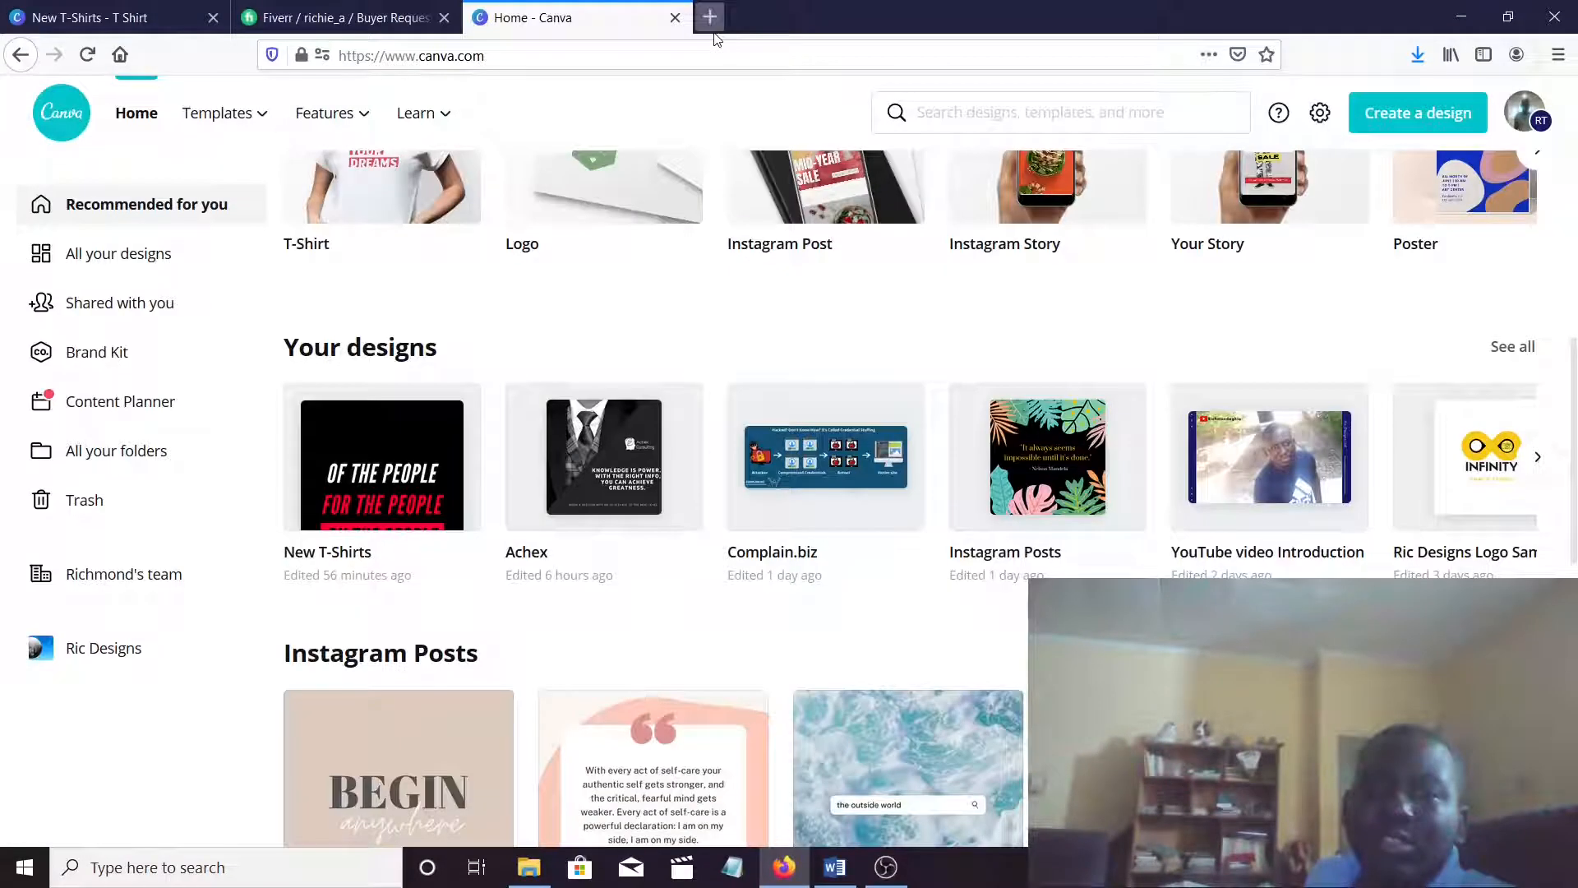
left_click(113, 11)
Look through the existing T-shirt designs between pages 85 and 94, ending at the blank page 95
scroll(1119, 411, "up", 8)
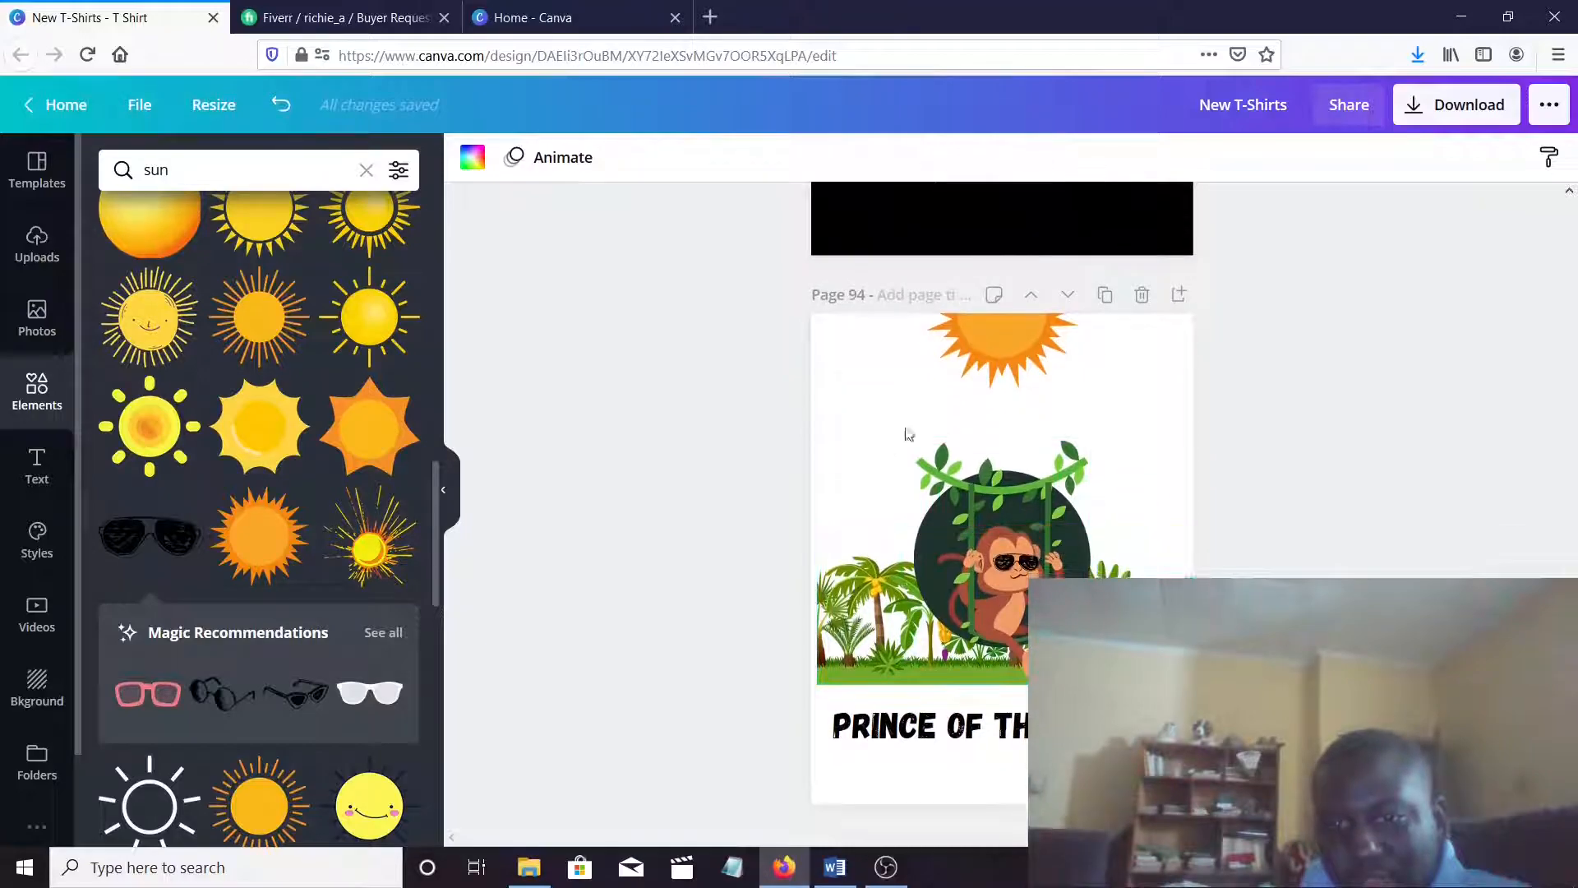
scroll(969, 558, "up", 7)
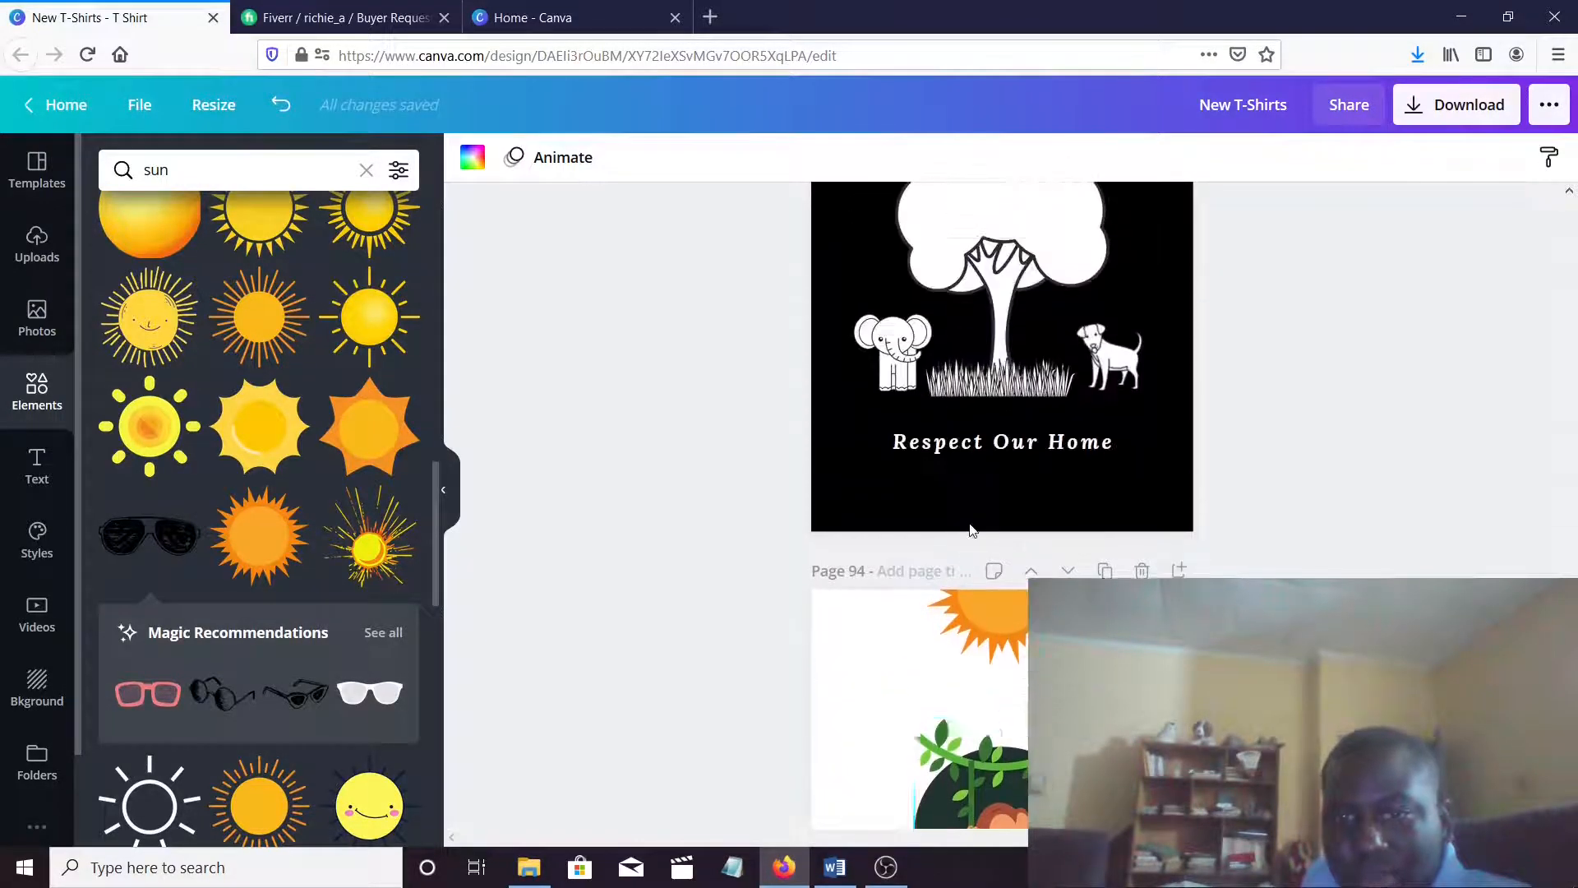
scroll(970, 679, "down", 2)
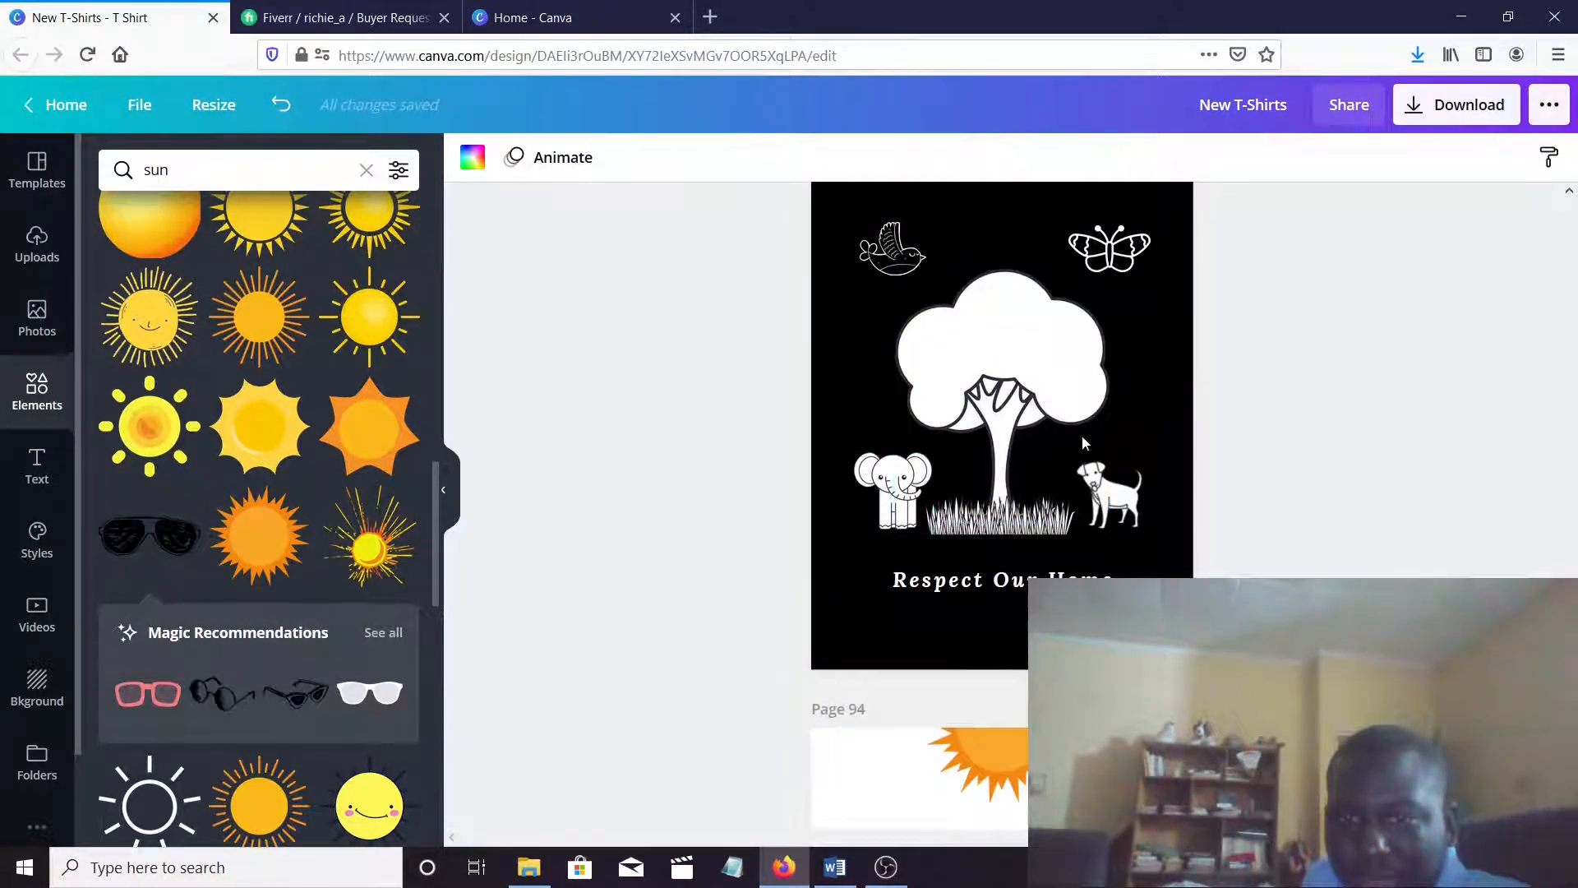
scroll(1027, 460, "up", 5)
scroll(1002, 449, "down", 5)
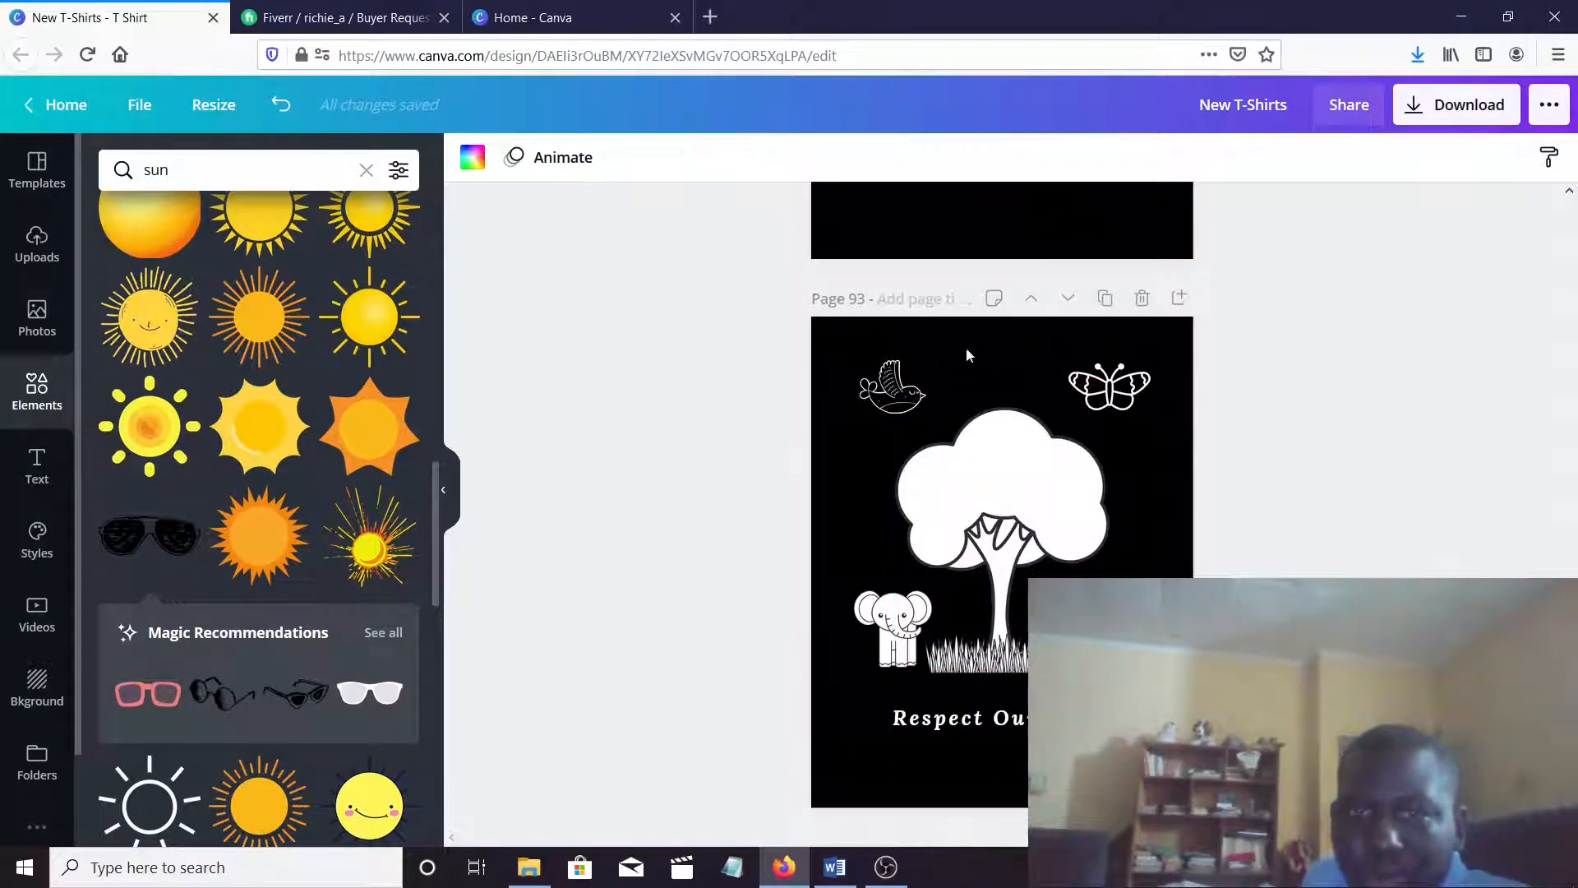
scroll(959, 352, "up", 5)
scroll(1039, 515, "up", 4)
scroll(1038, 515, "up", 4)
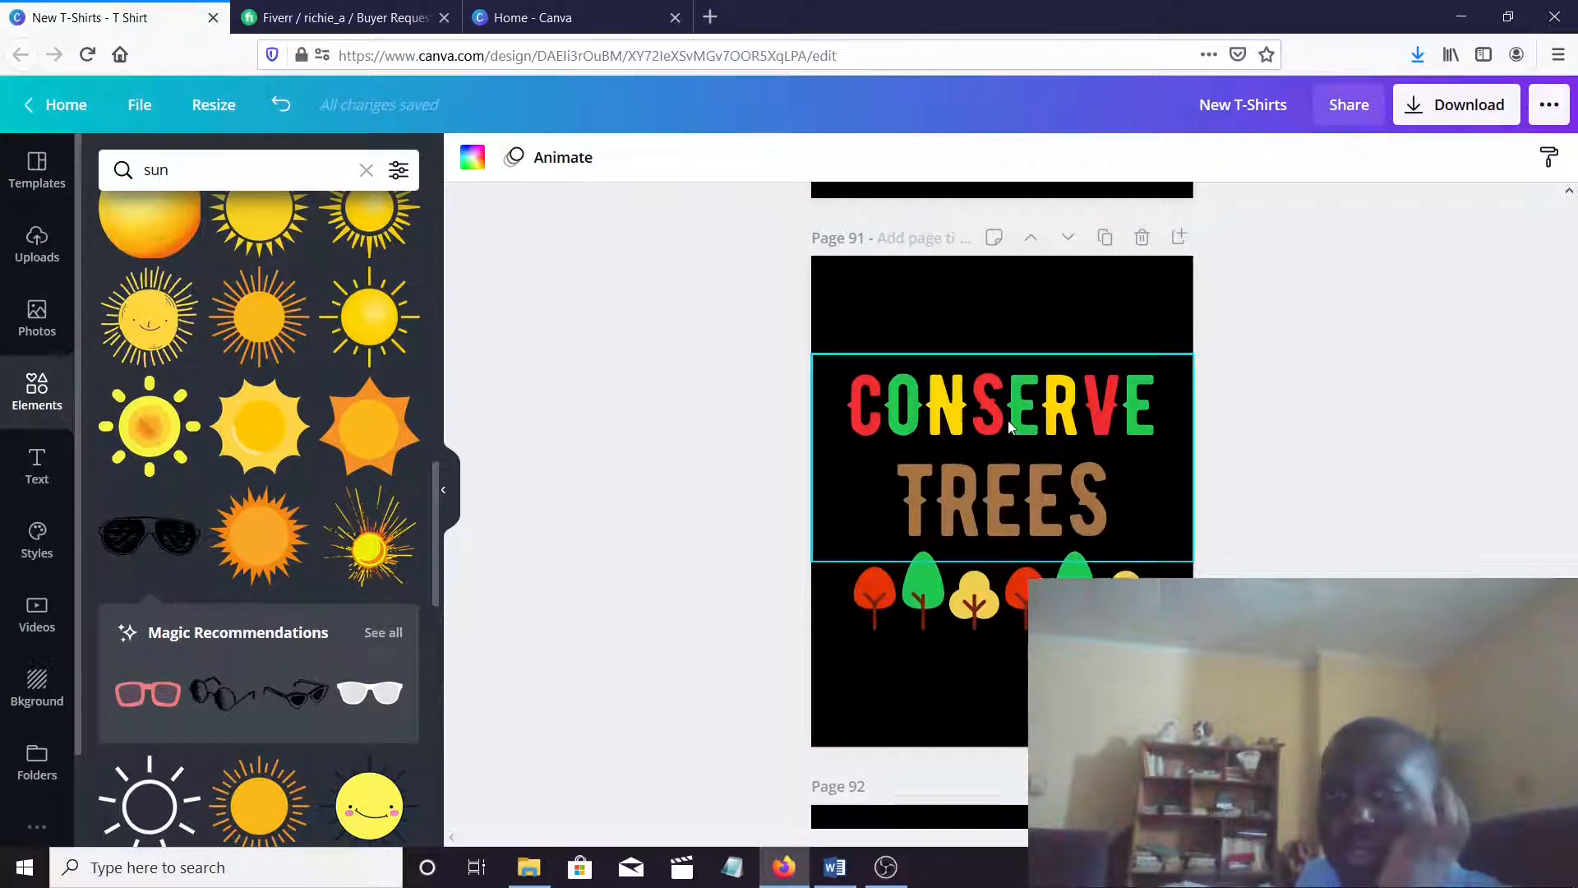
scroll(1027, 436, "up", 10)
scroll(1008, 422, "up", 1)
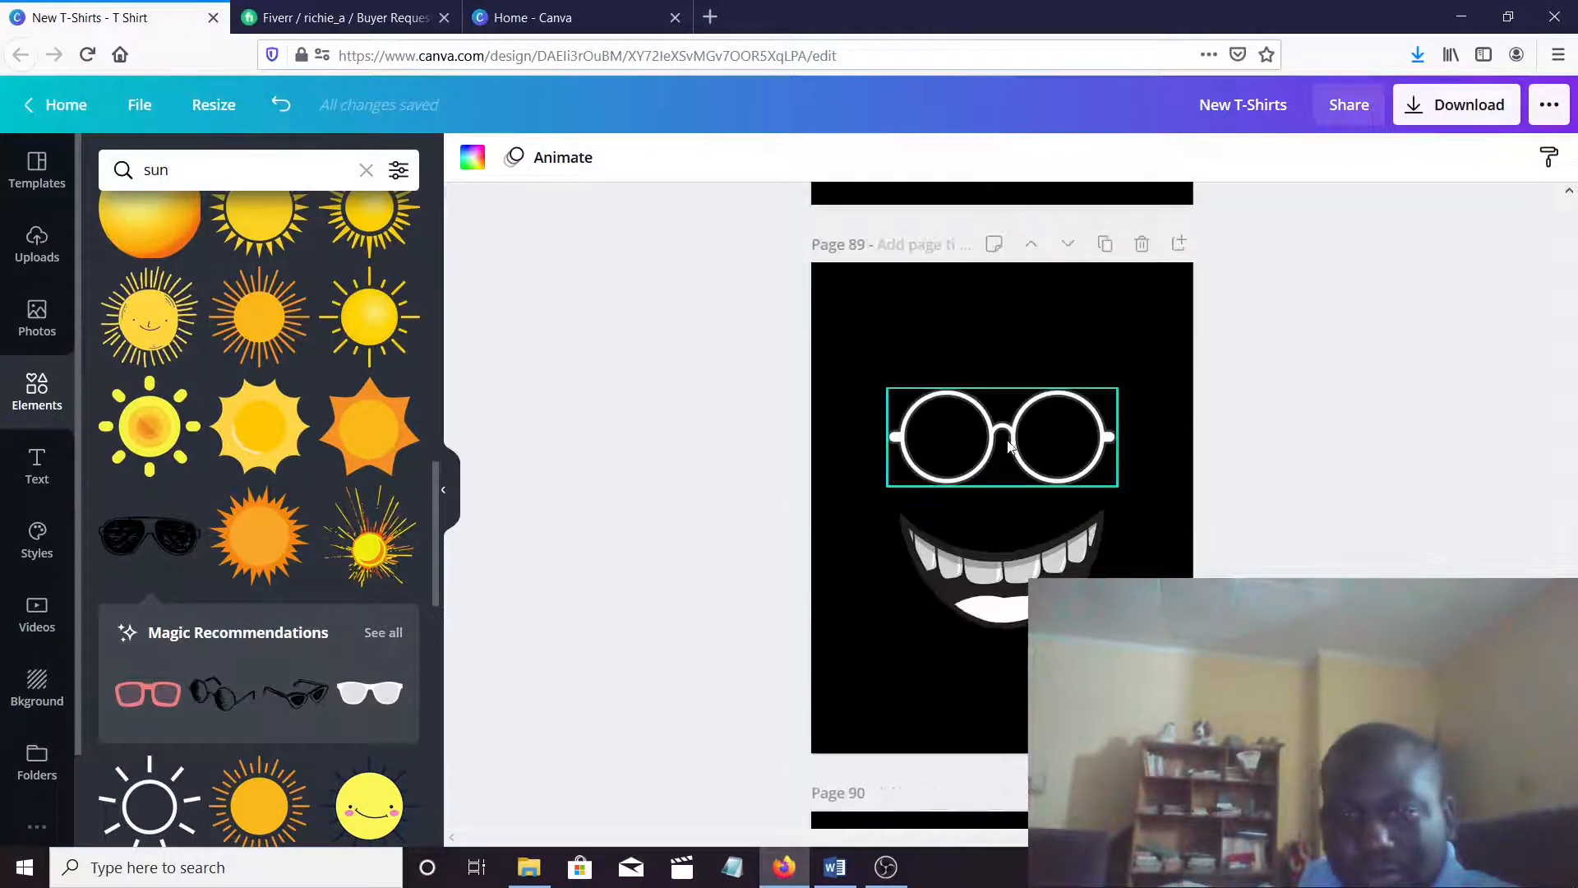
scroll(1000, 476, "up", 15)
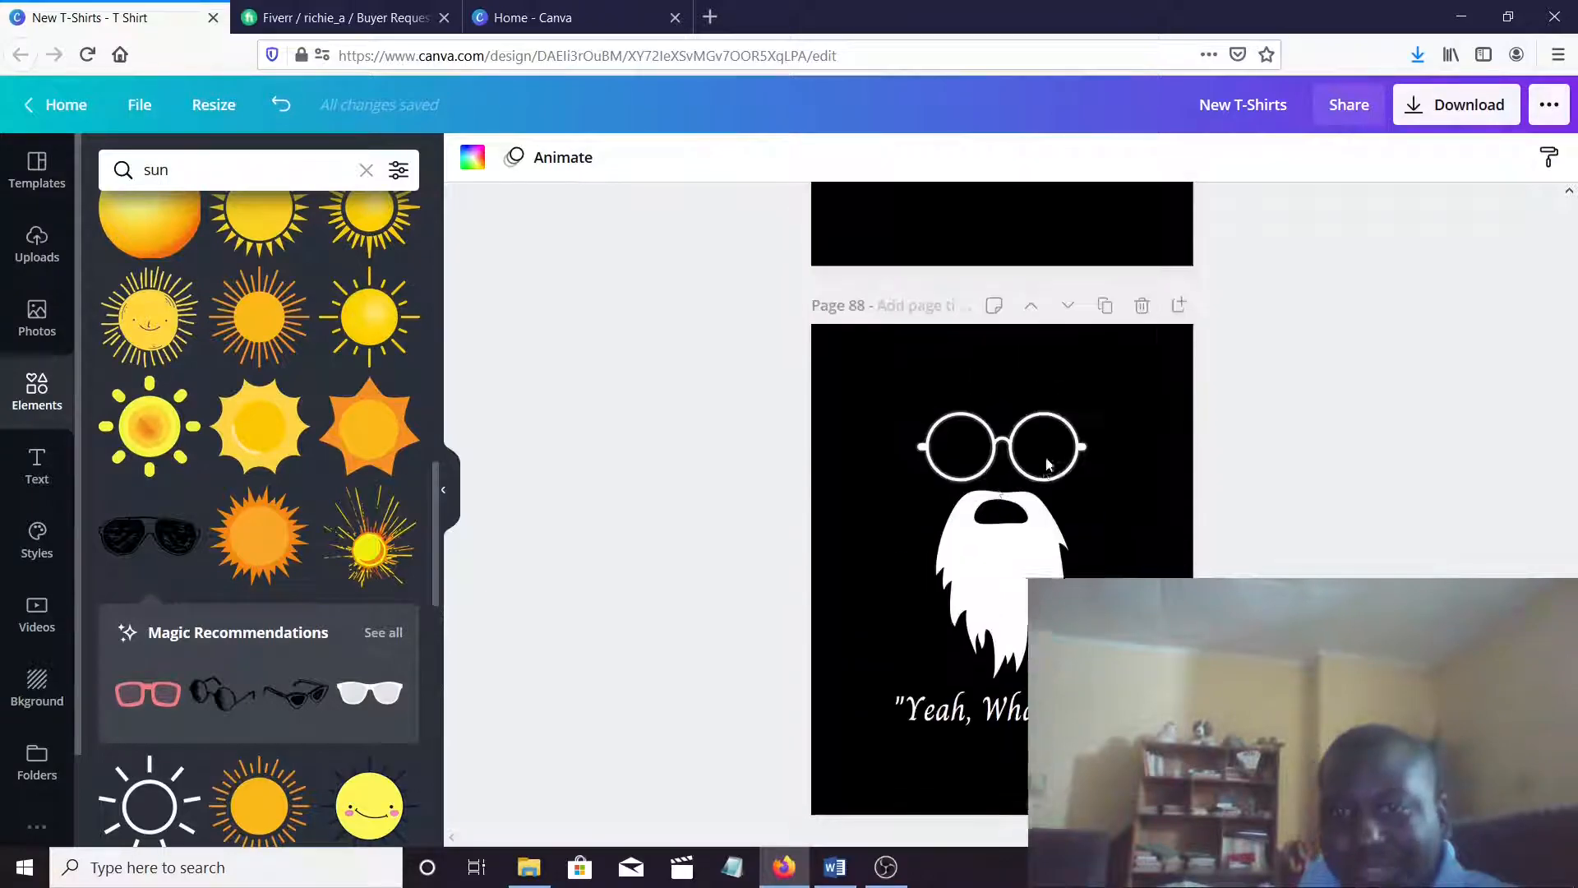
scroll(1005, 481, "up", 14)
scroll(1007, 482, "down", 7)
scroll(1043, 504, "down", 2)
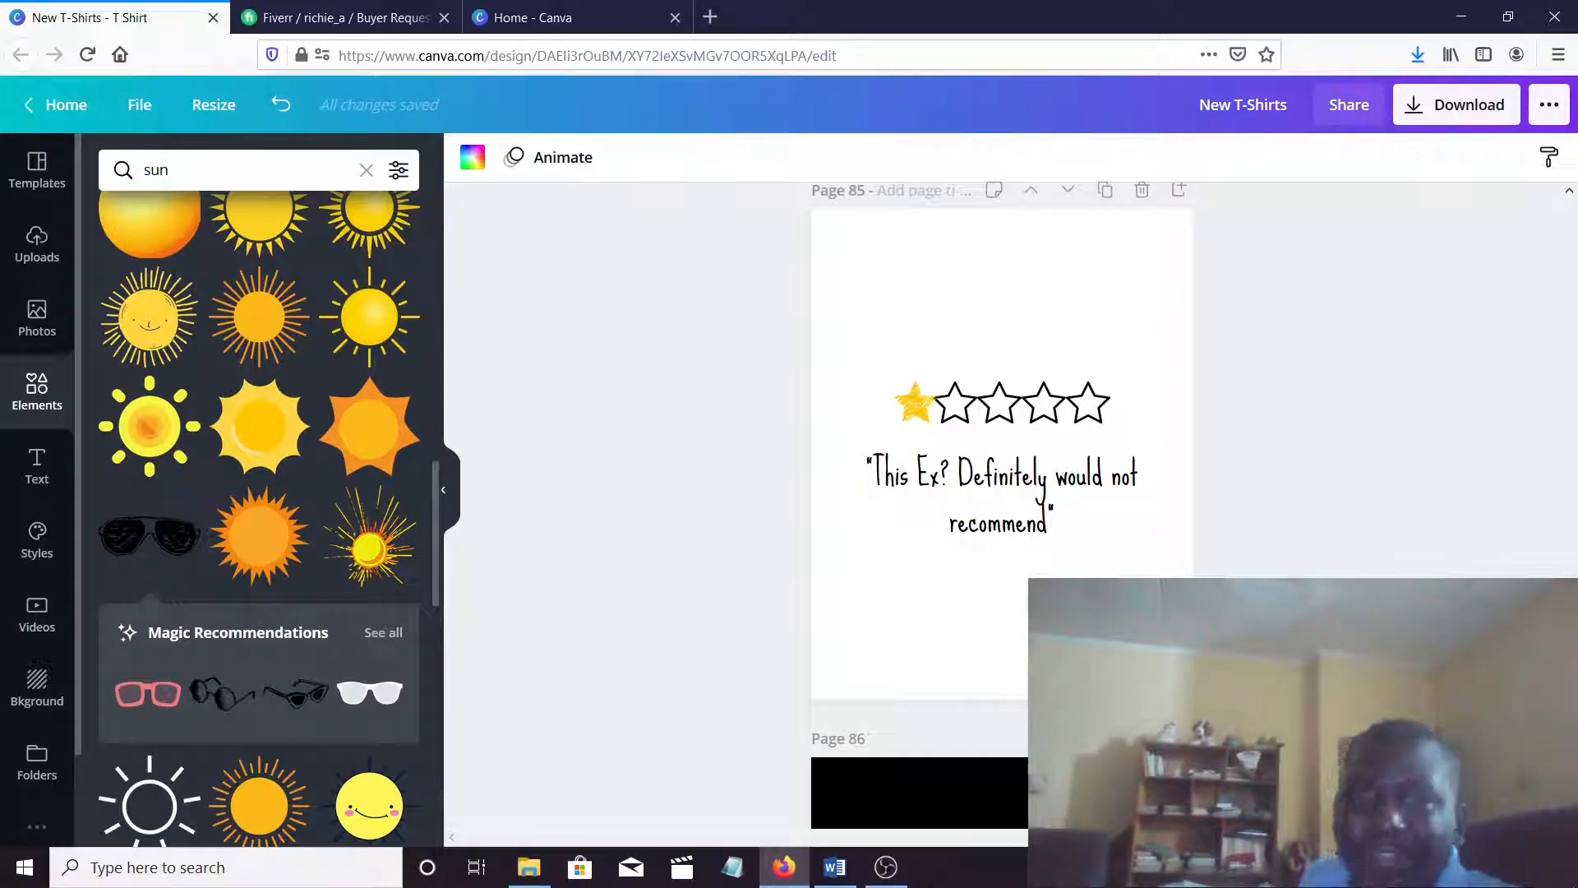
scroll(1002, 493, "down", 20)
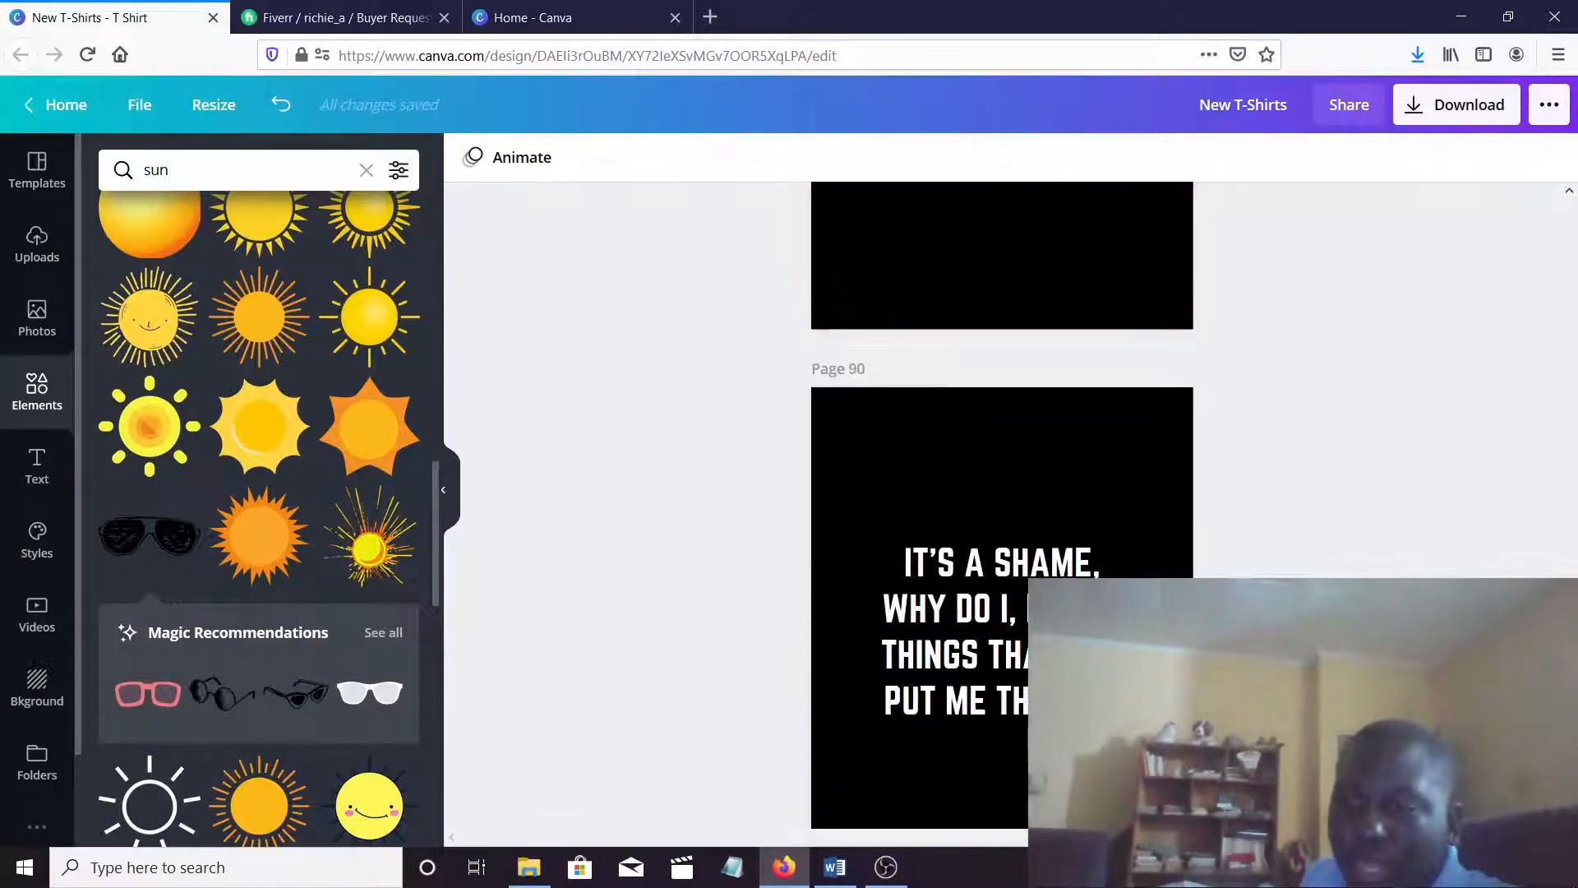
scroll(1002, 493, "down", 5)
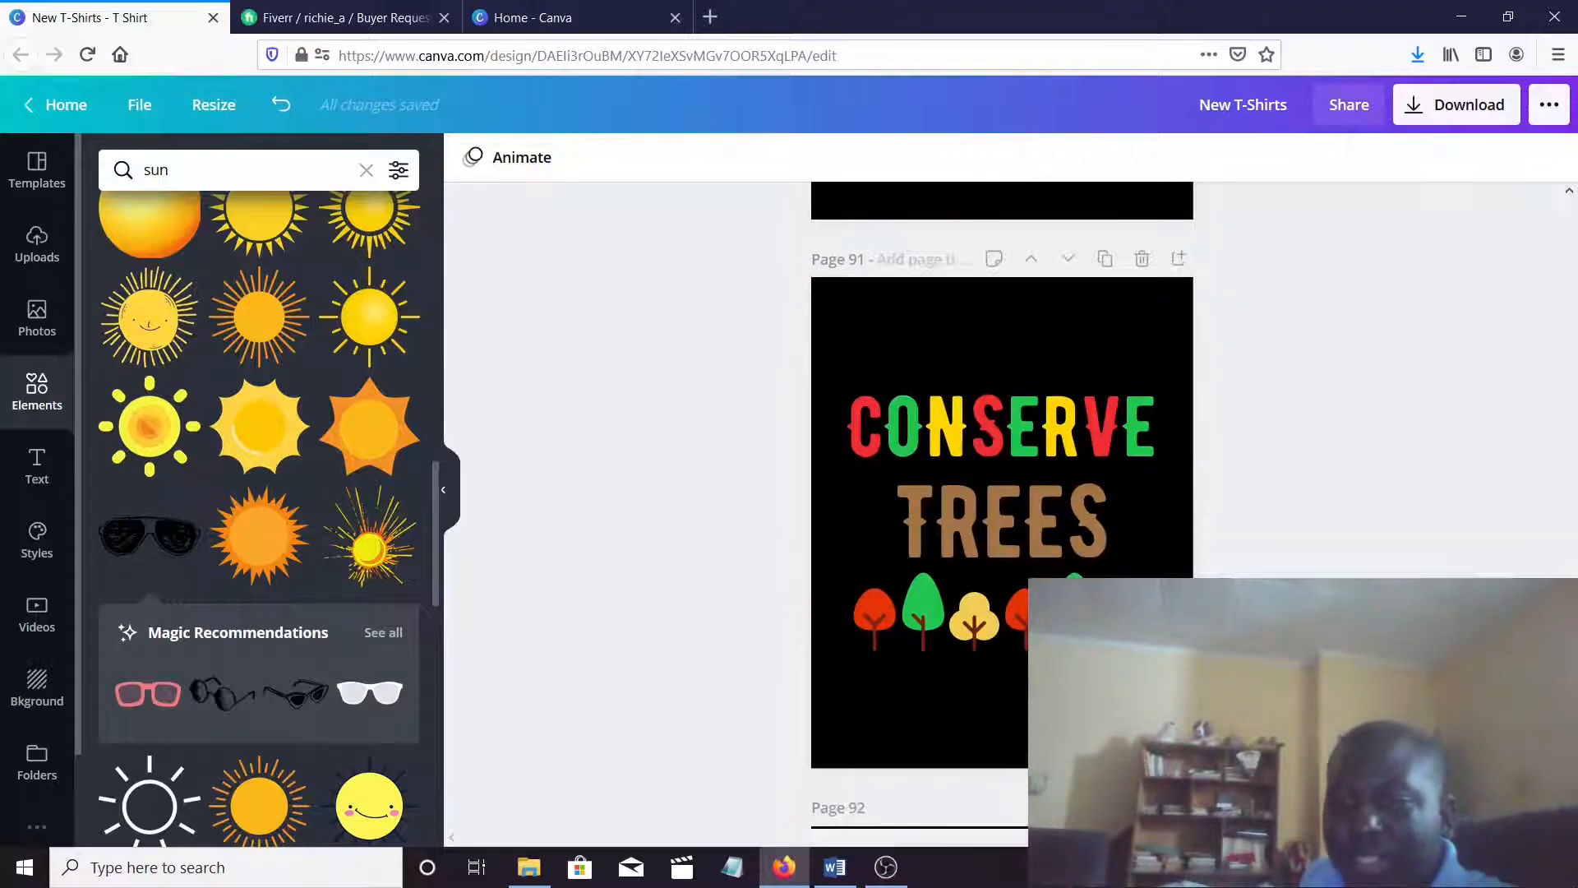
scroll(1002, 493, "down", 20)
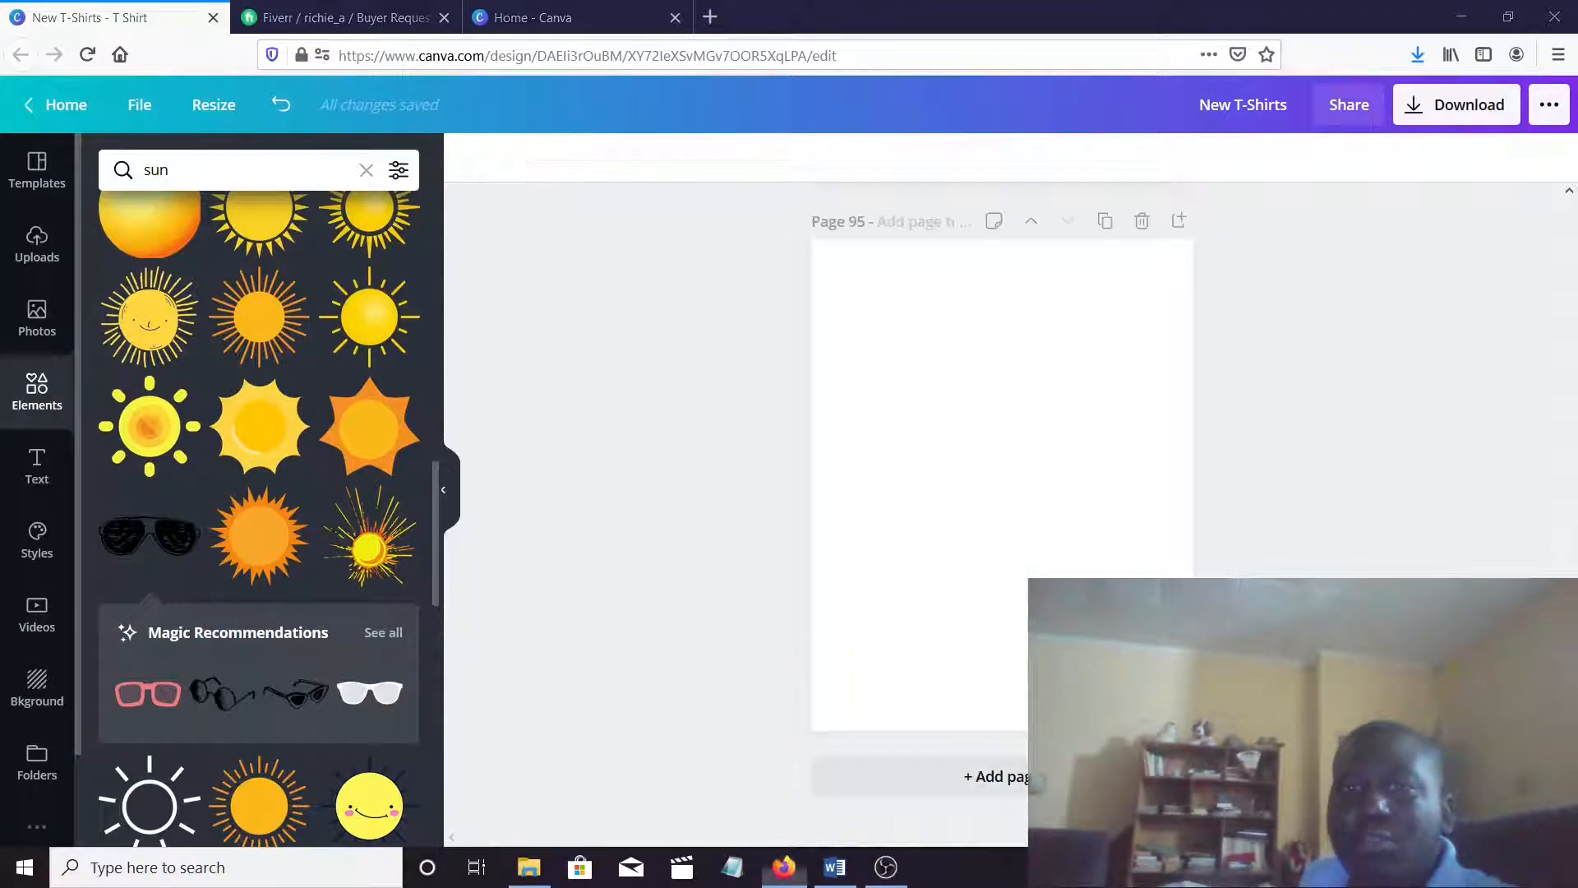
left_click(767, 600)
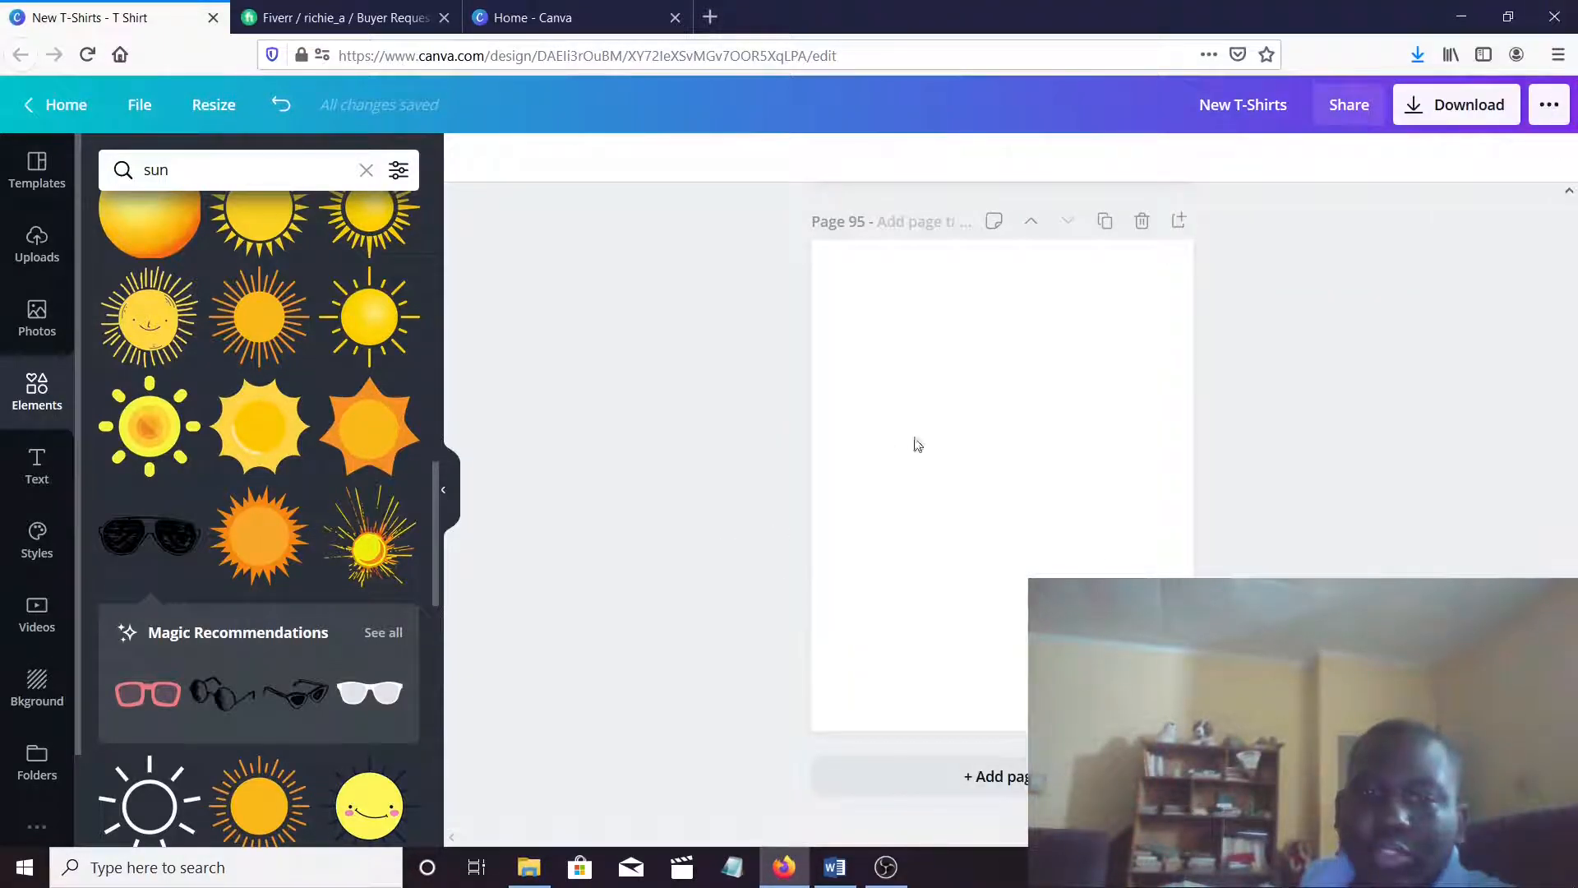
scroll(905, 444, "up", 5)
scroll(939, 441, "down", 5)
Browse the T-shirt templates, including the recently used ones and the themed categories from Halloween to School
left_click(17, 187)
scroll(320, 390, "up", 5)
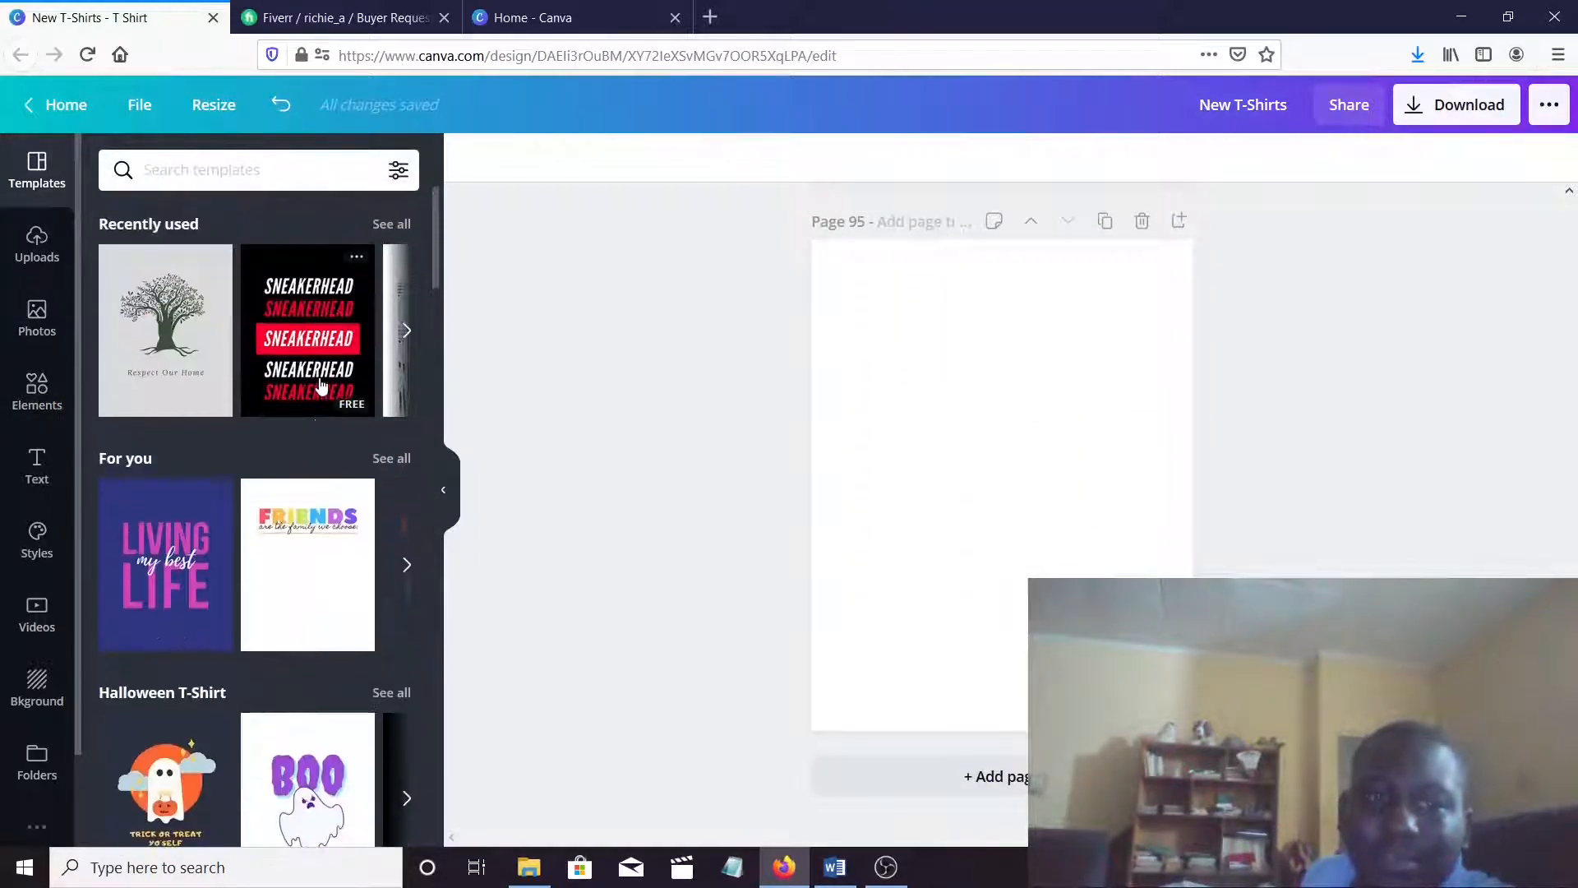
scroll(304, 349, "down", 10)
scroll(304, 350, "up", 10)
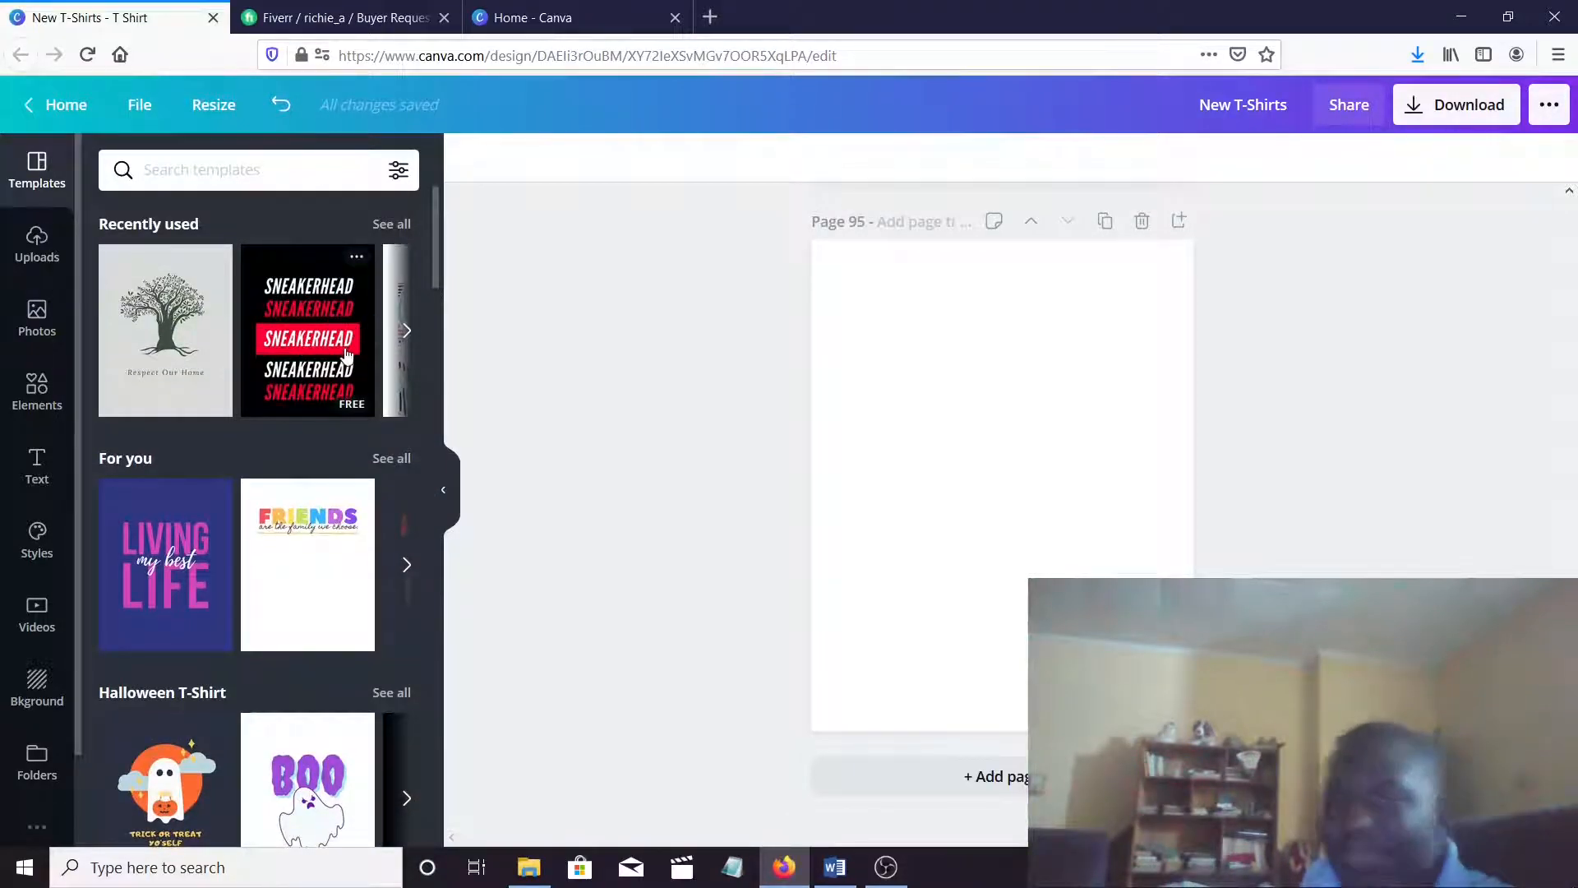
left_click(408, 333)
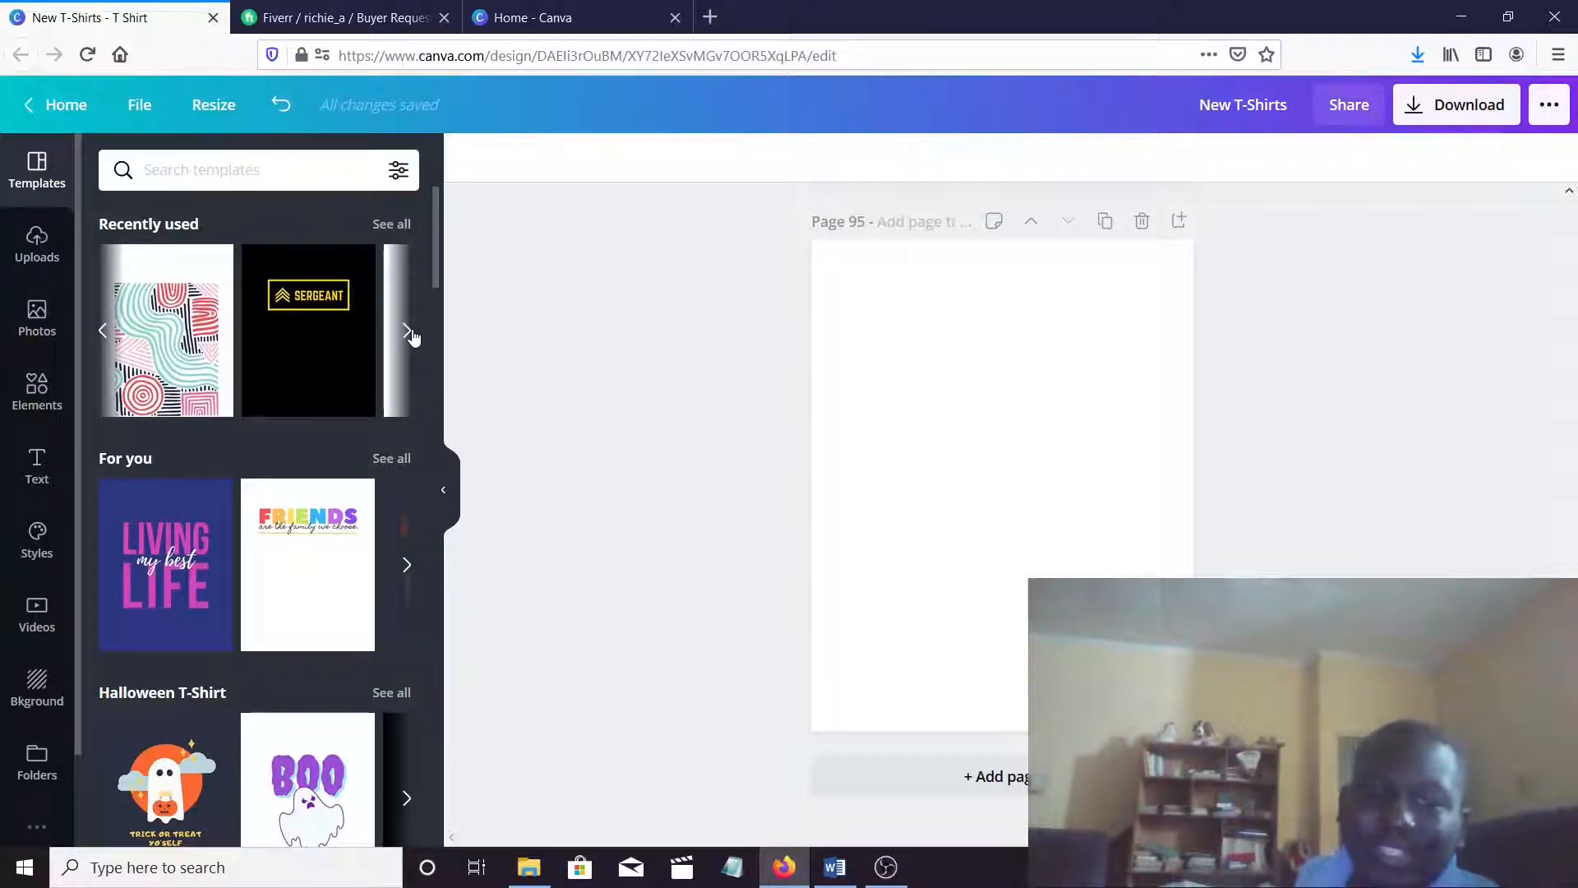
left_click(409, 332)
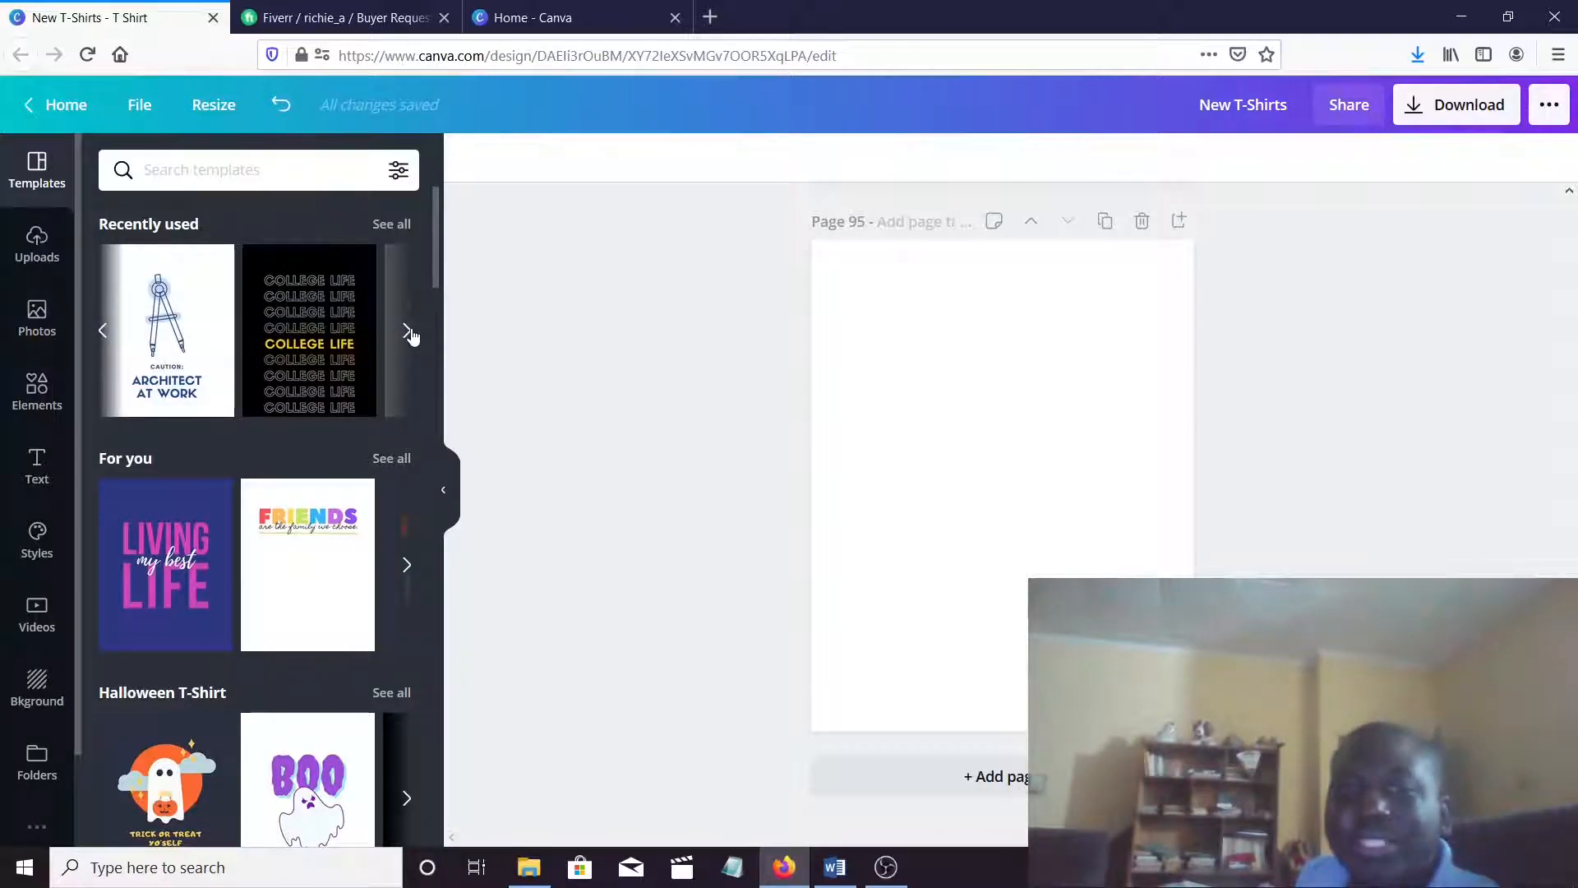
scroll(358, 459, "down", 4)
scroll(358, 436, "up", 3)
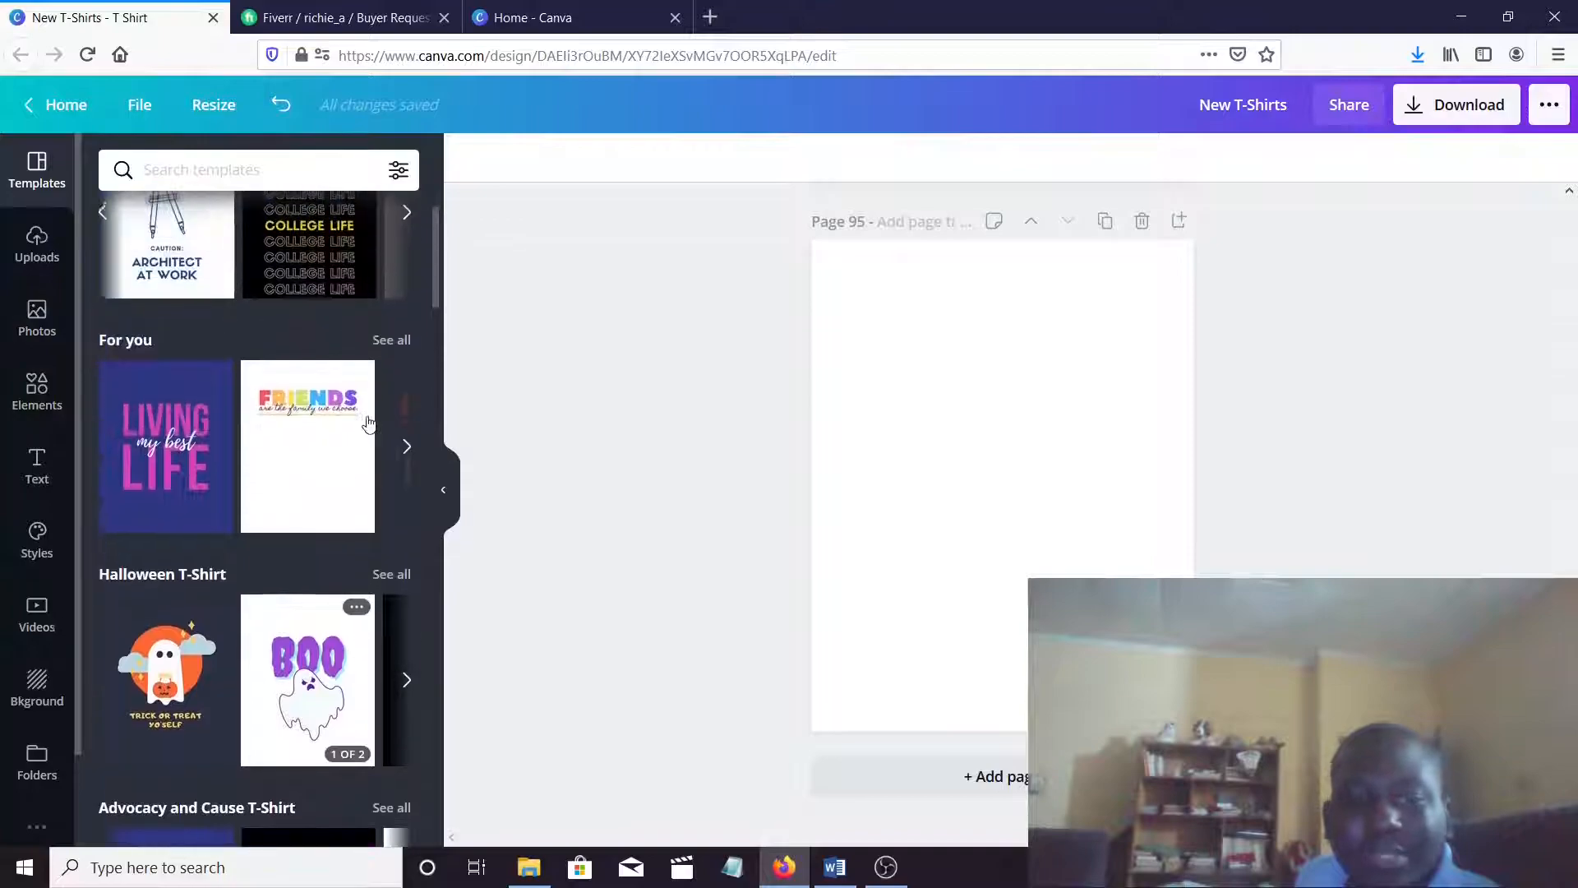
scroll(360, 400, "down", 10)
scroll(371, 457, "down", 6)
scroll(345, 419, "up", 2)
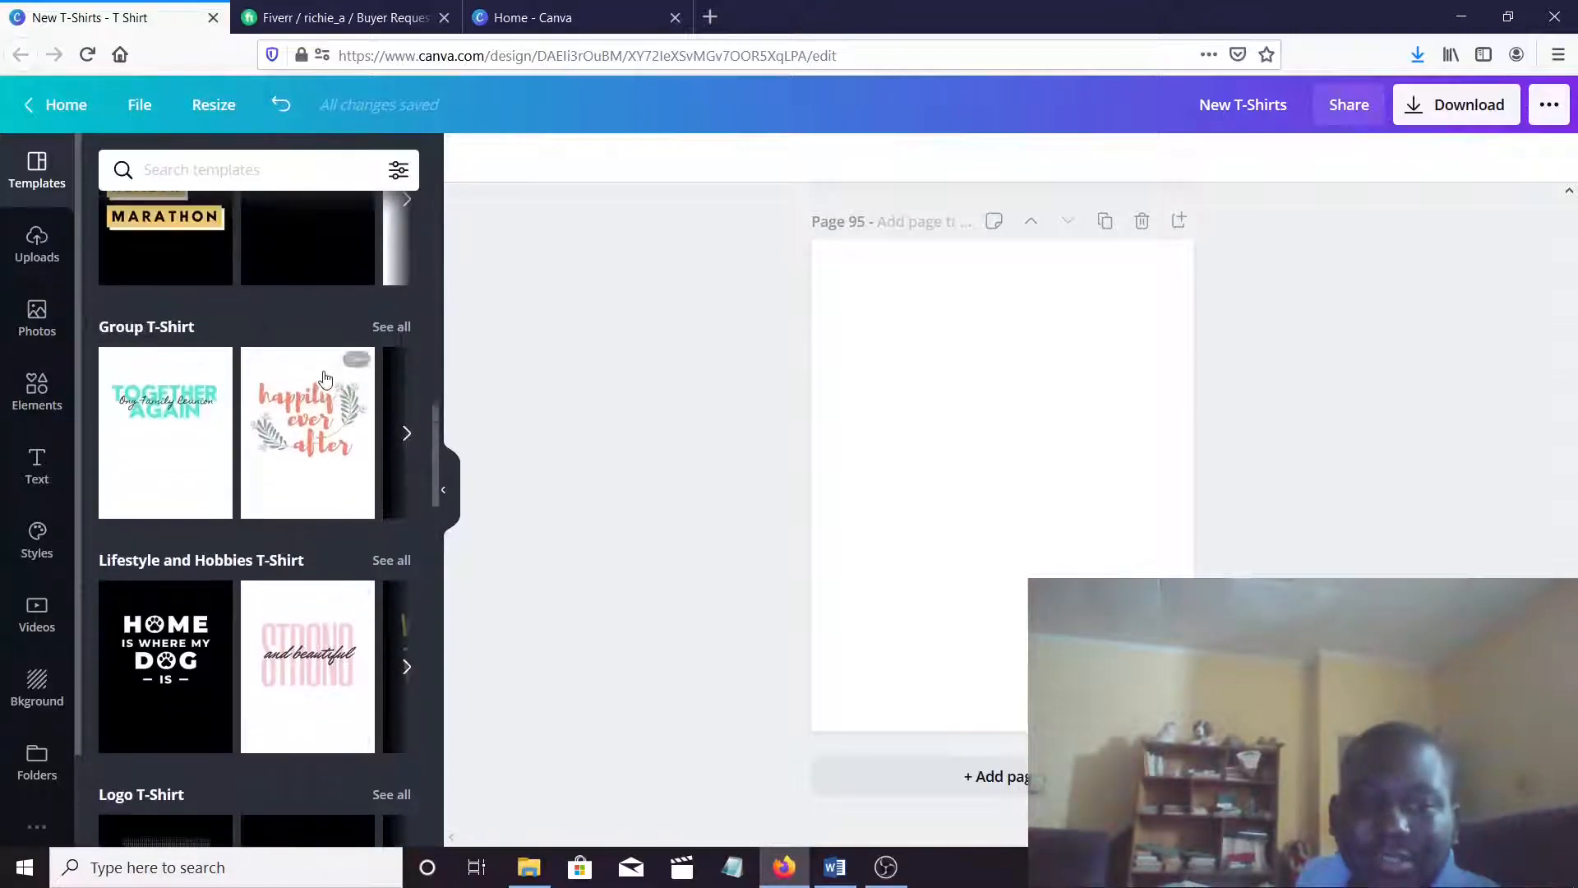
scroll(327, 388, "down", 5)
scroll(326, 386, "down", 15)
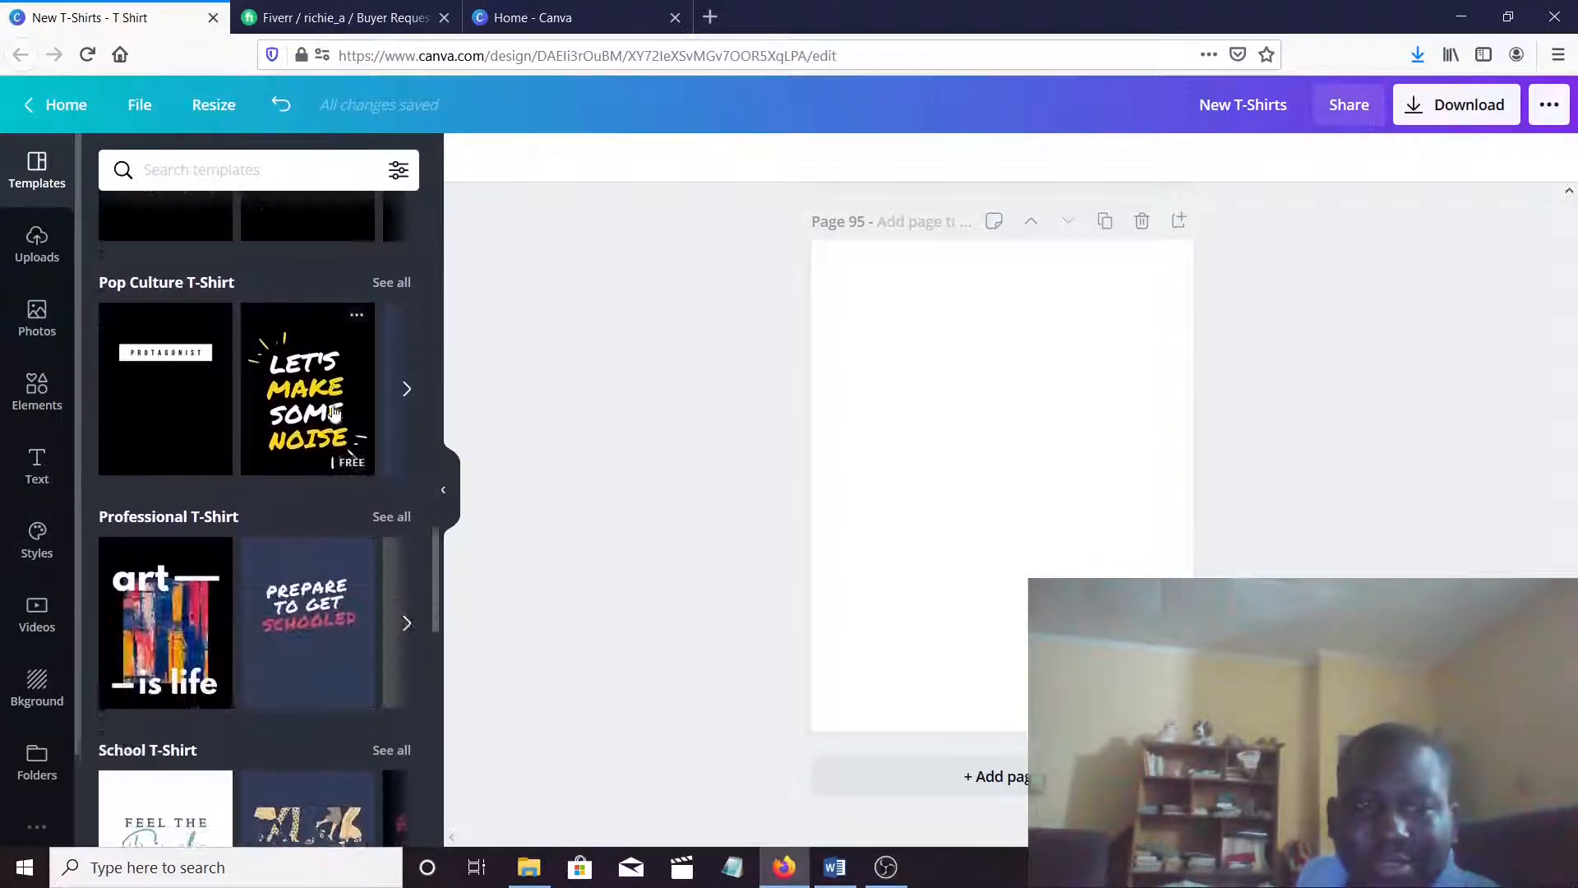
Filter the "sun" element results to show only free graphics
left_click(37, 391)
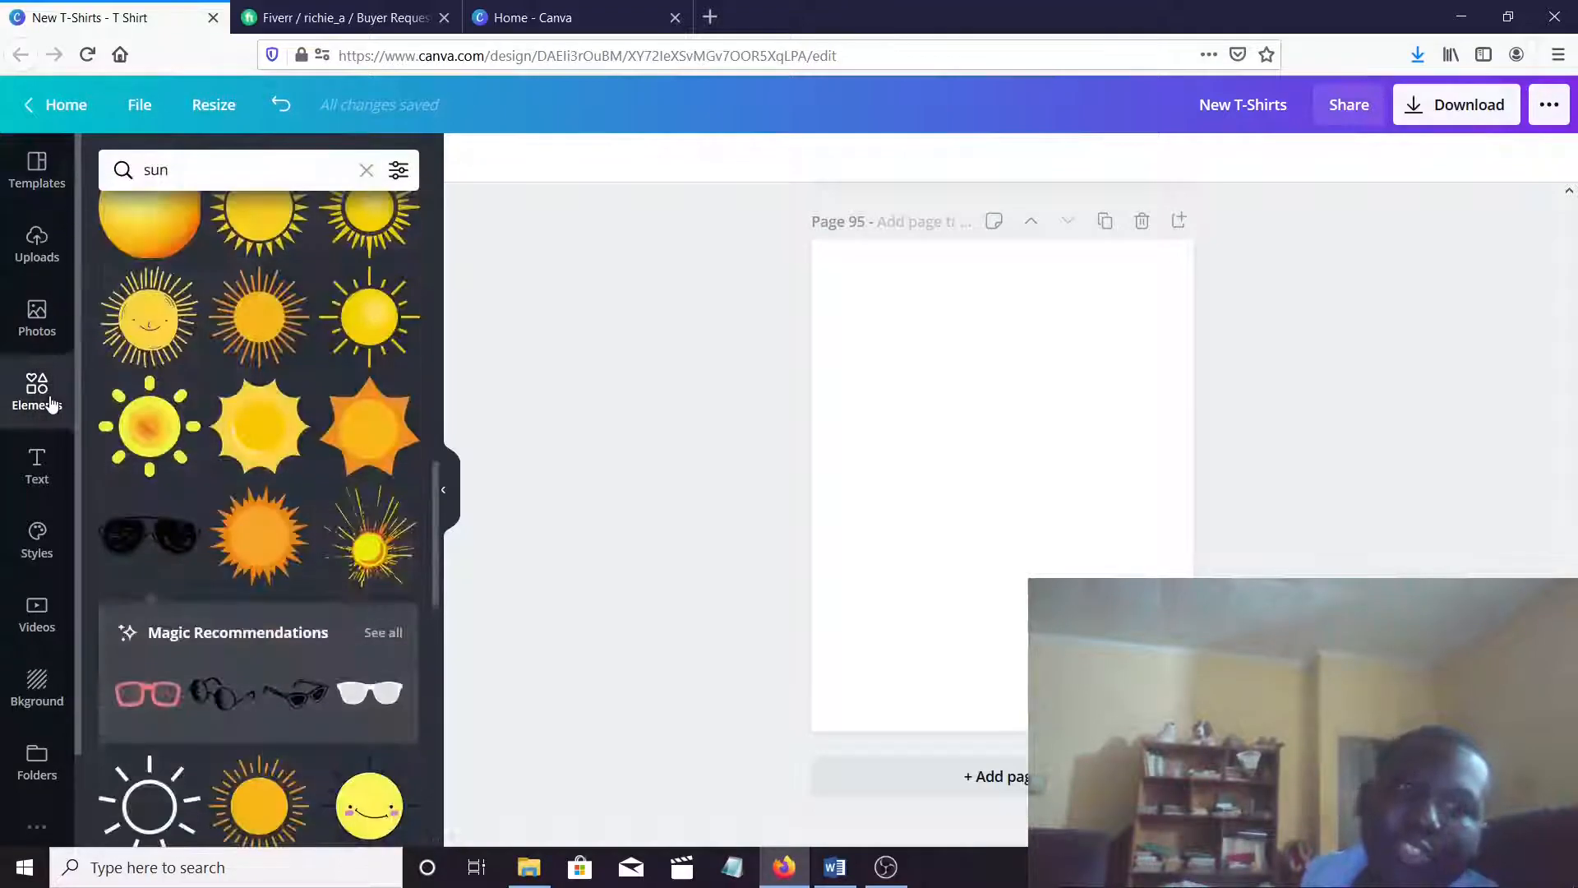
left_click(399, 170)
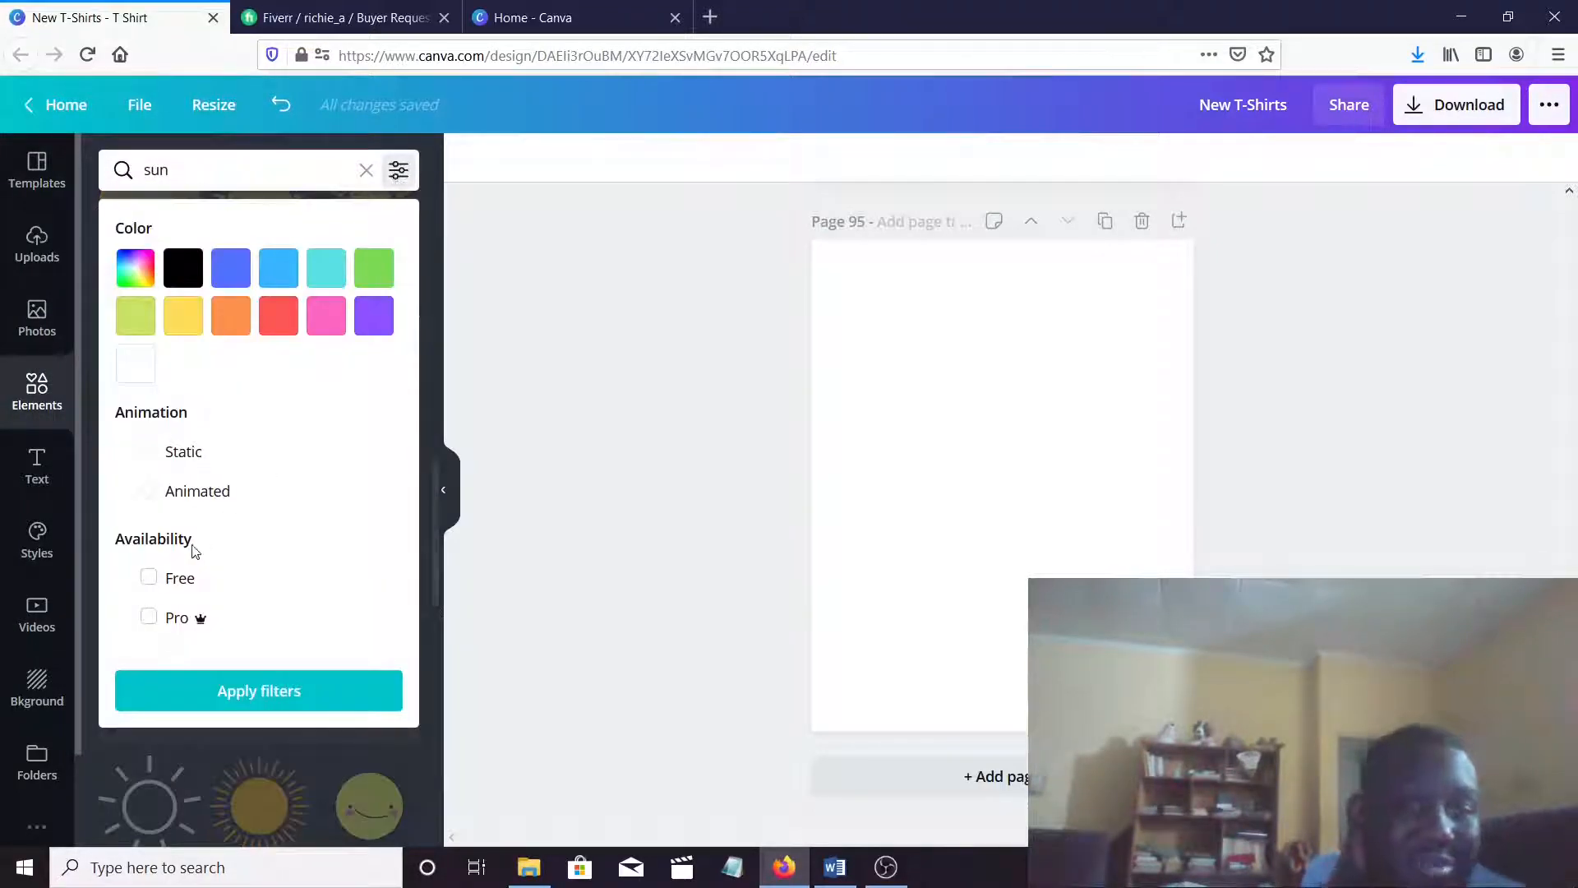
left_click(148, 578)
left_click(250, 698)
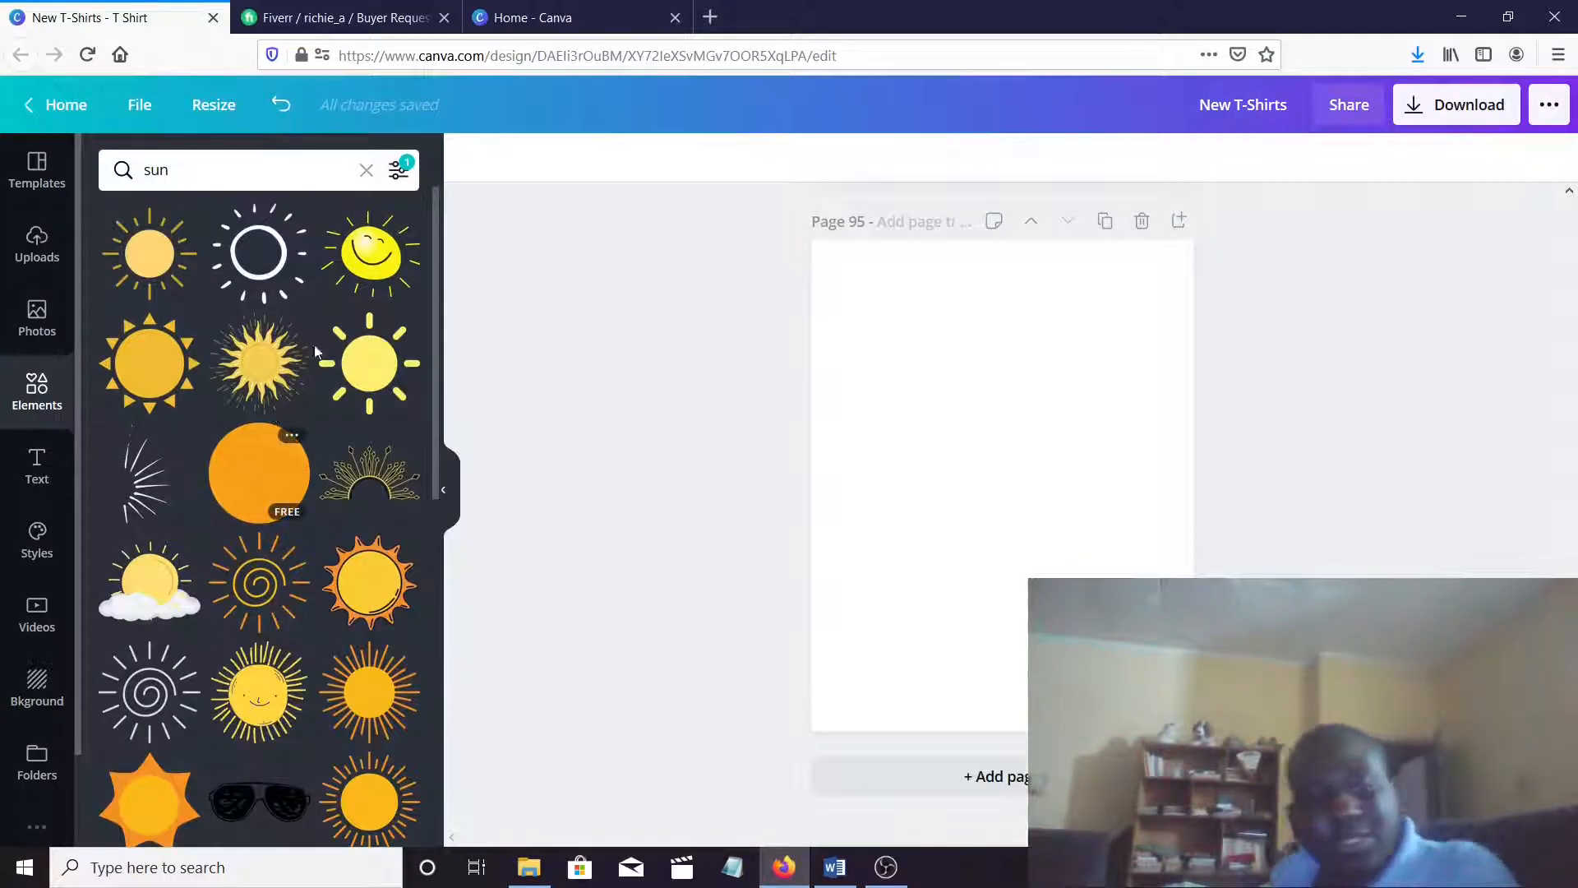
Add the orange sun graphic with the swirled centre to page 95 and place it centred in the page's upper half
scroll(347, 370, "down", 2)
scroll(347, 370, "up", 2)
scroll(275, 329, "down", 15)
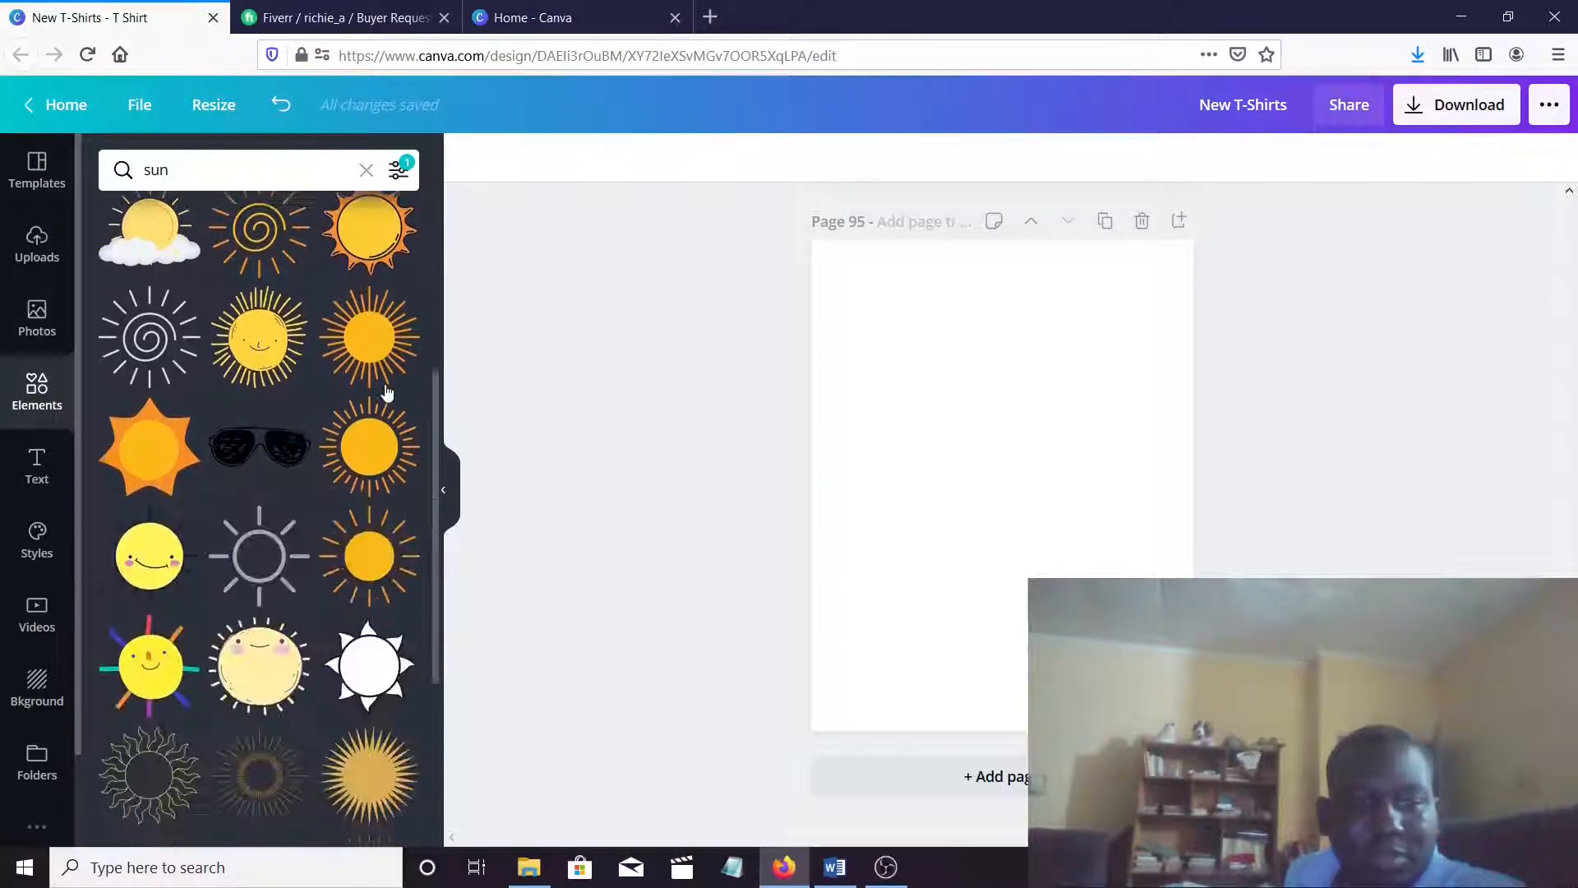
scroll(268, 380, "down", 4)
scroll(265, 378, "up", 1)
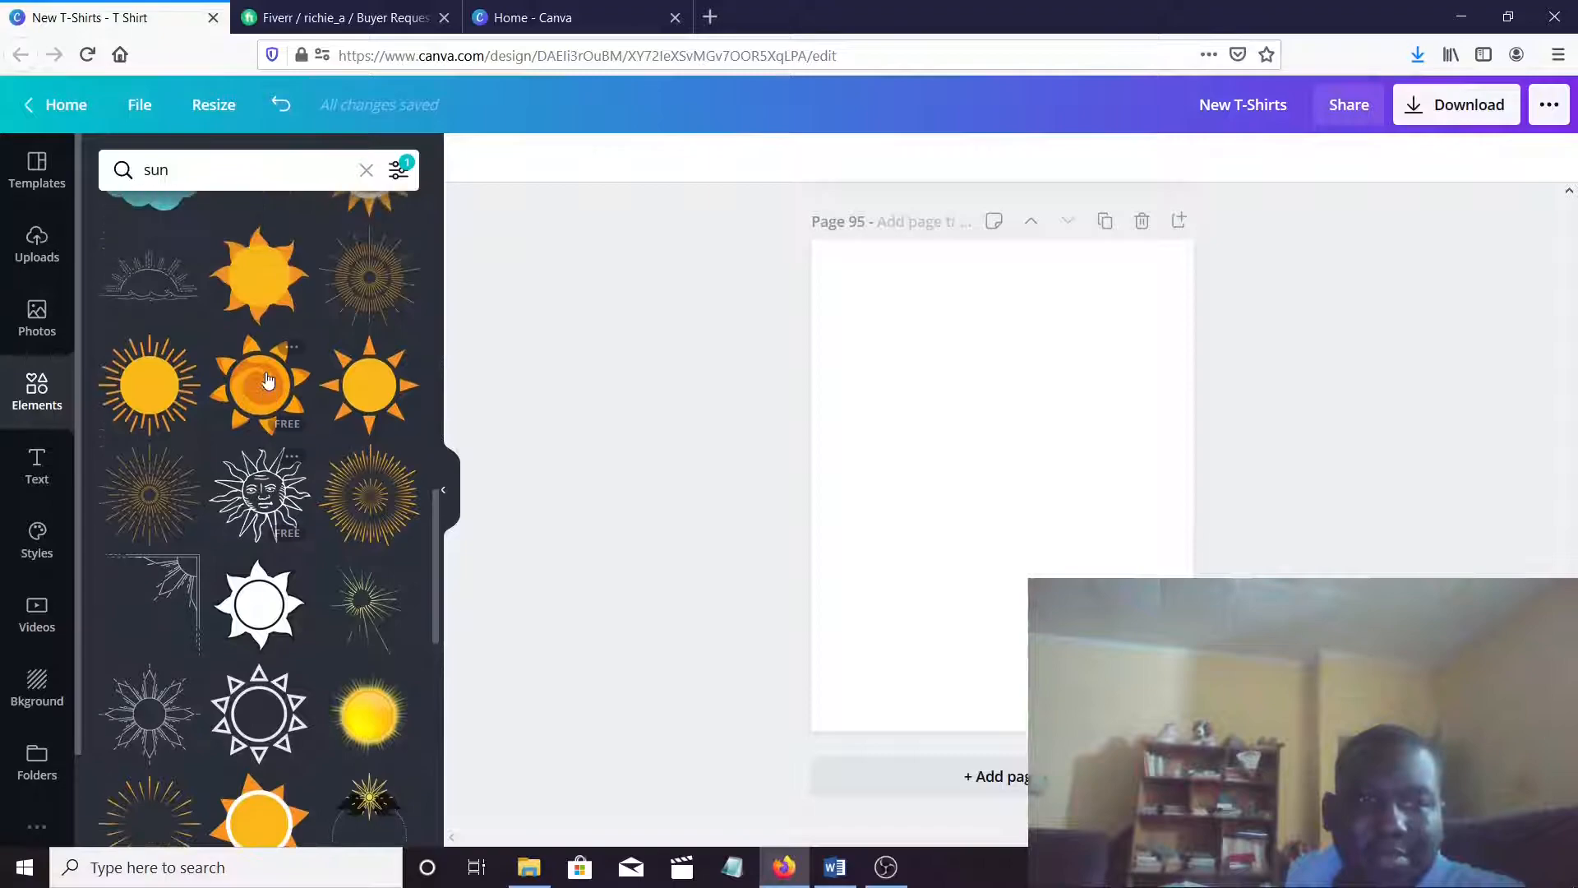
left_click(251, 388)
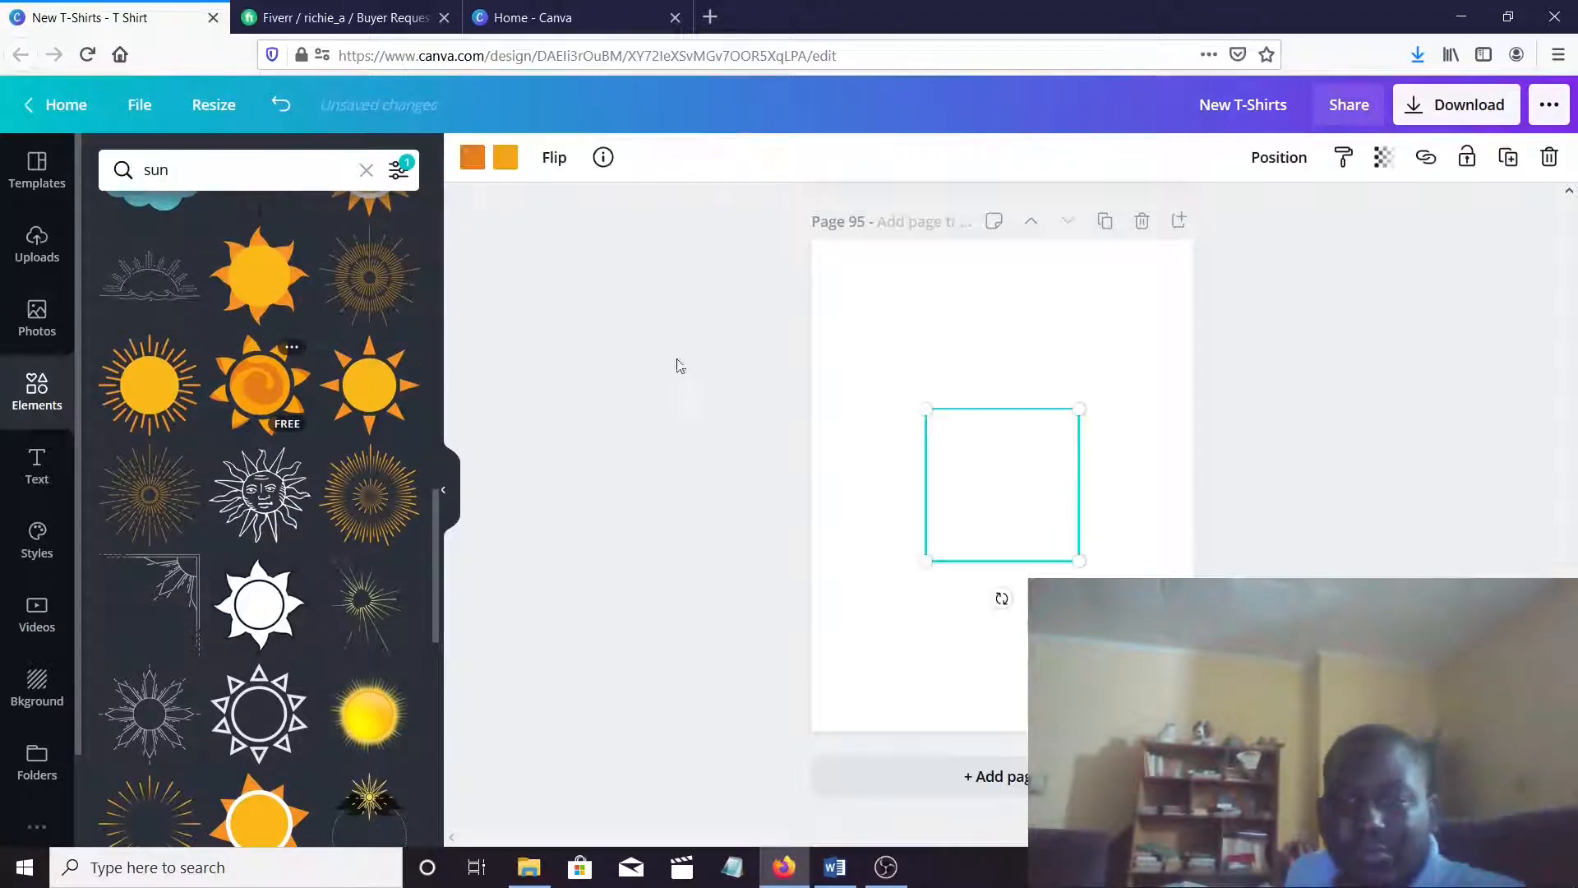
mouse_move(973, 404)
left_mouse_down()
mouse_move(998, 366)
mouse_move(1000, 410)
mouse_move(994, 390)
left_mouse_up()
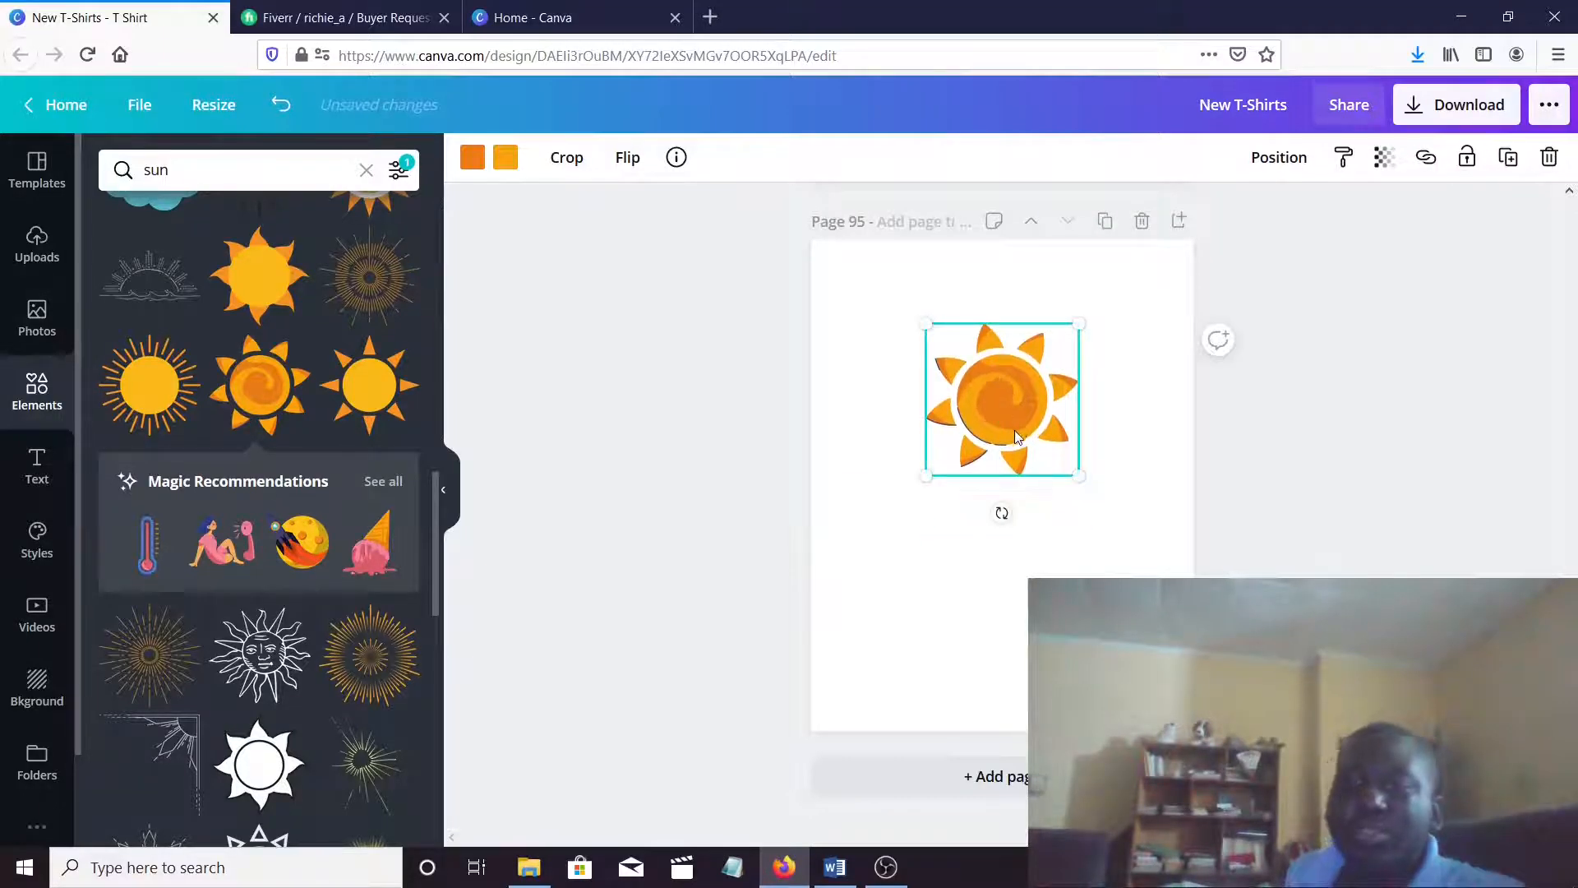
left_click(1048, 550)
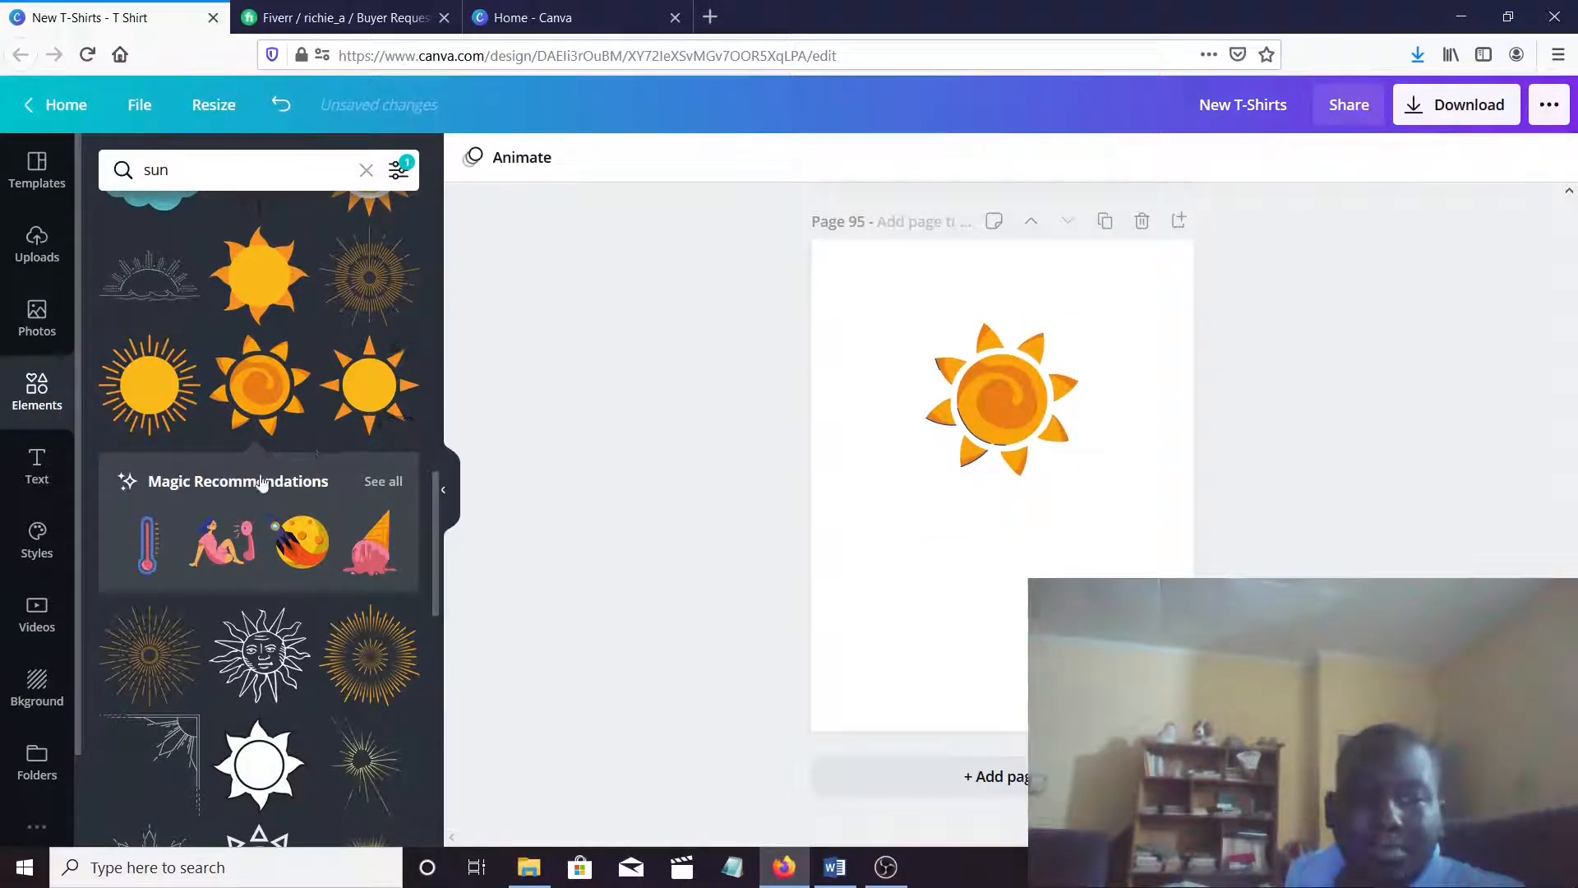
Search the free elements for "rays" and add the yellow half-circle sunray graphic to page 95
left_click(237, 178)
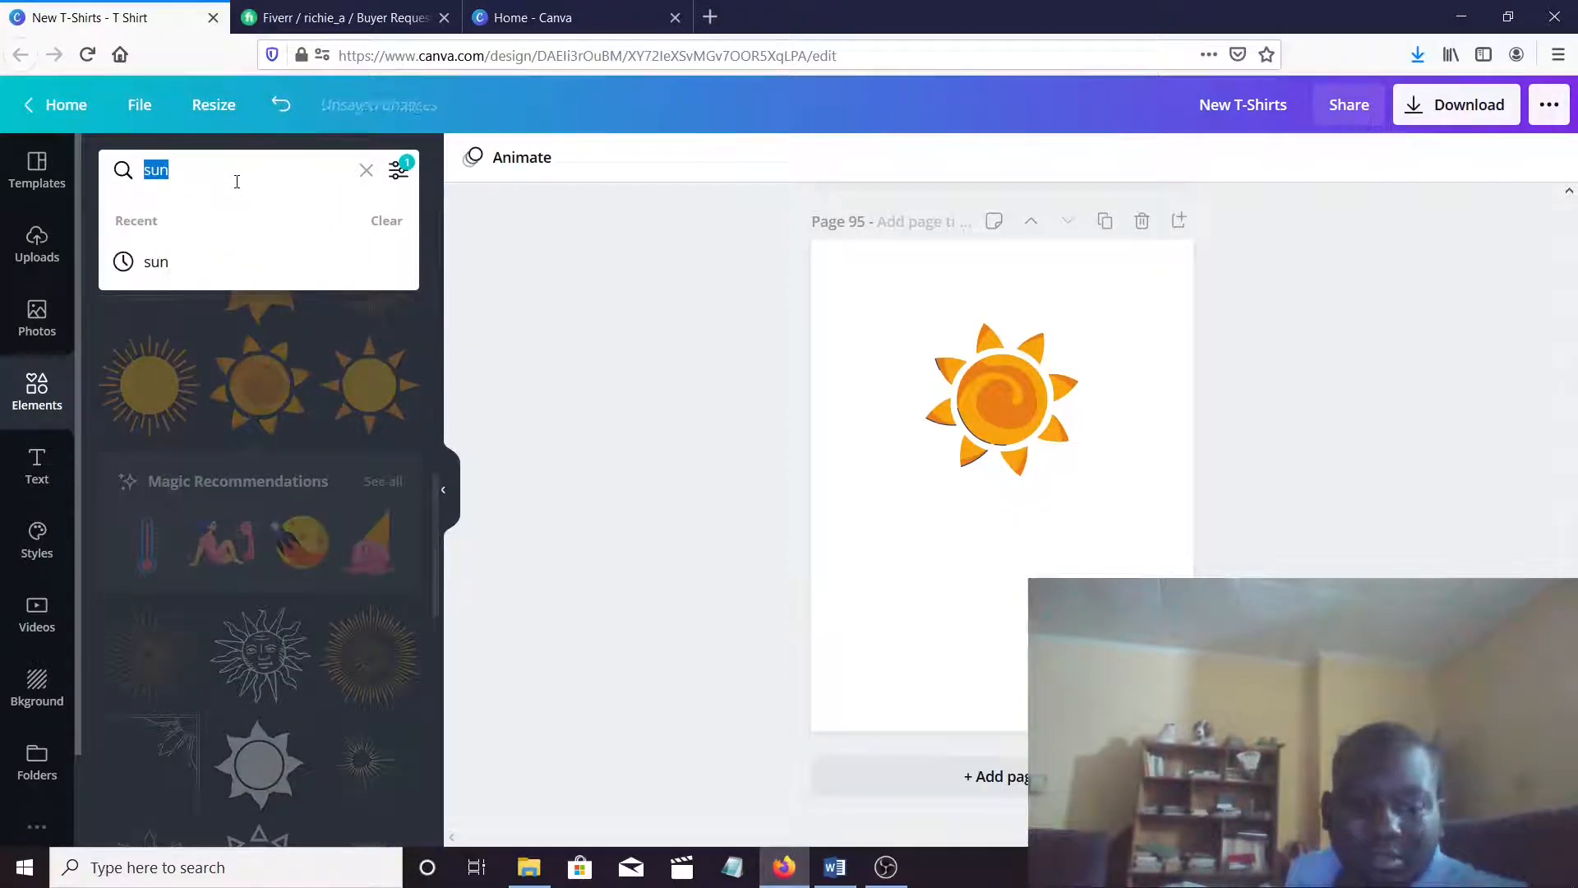
type("rays")
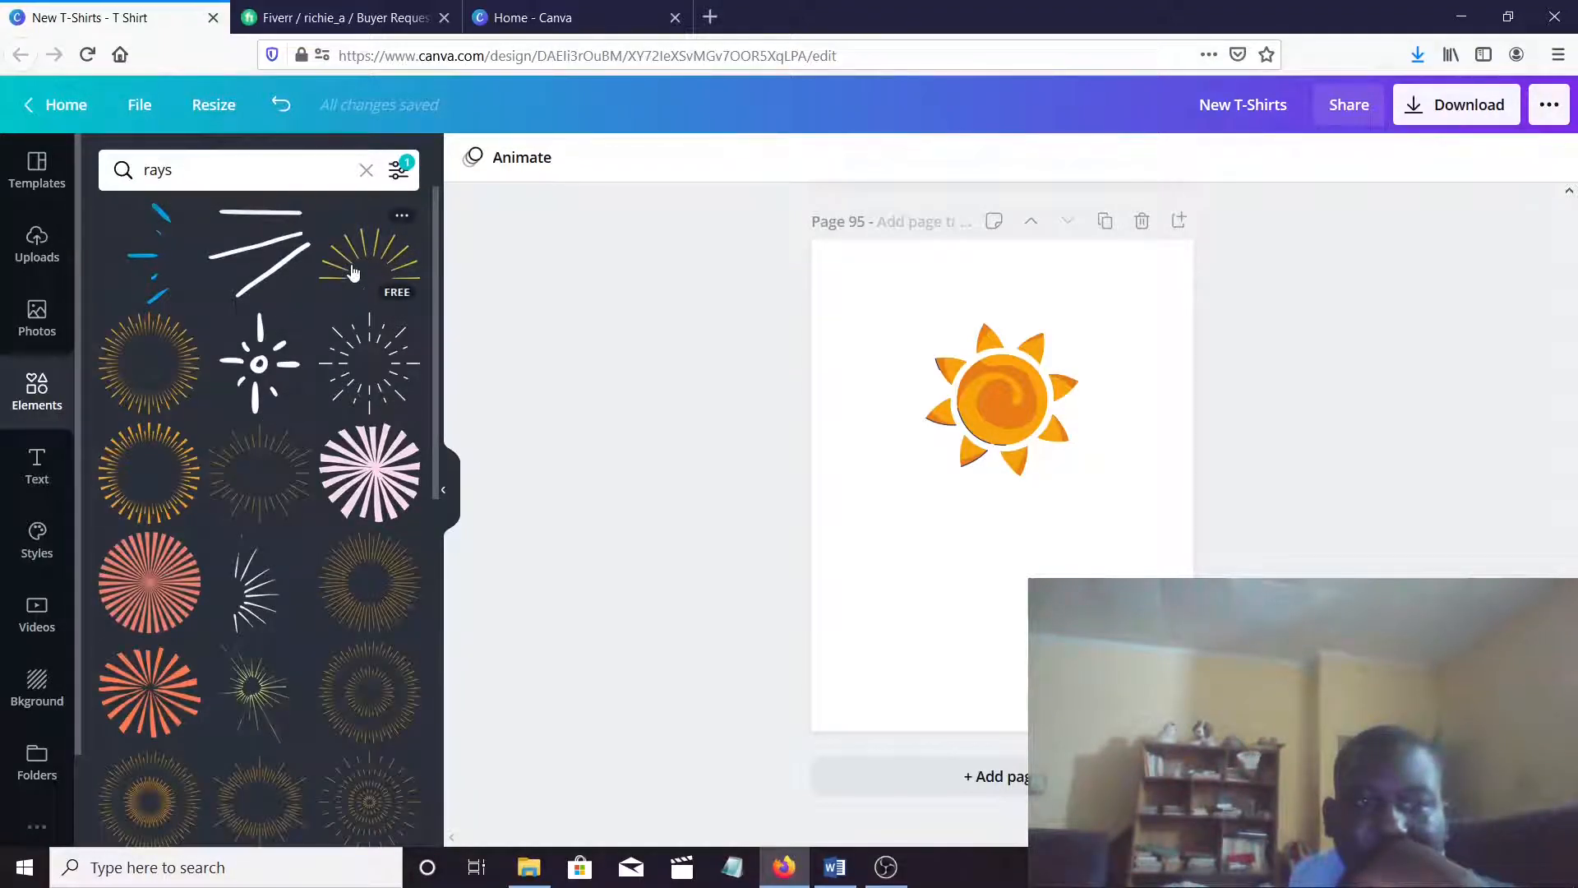
scroll(359, 372, "down", 3)
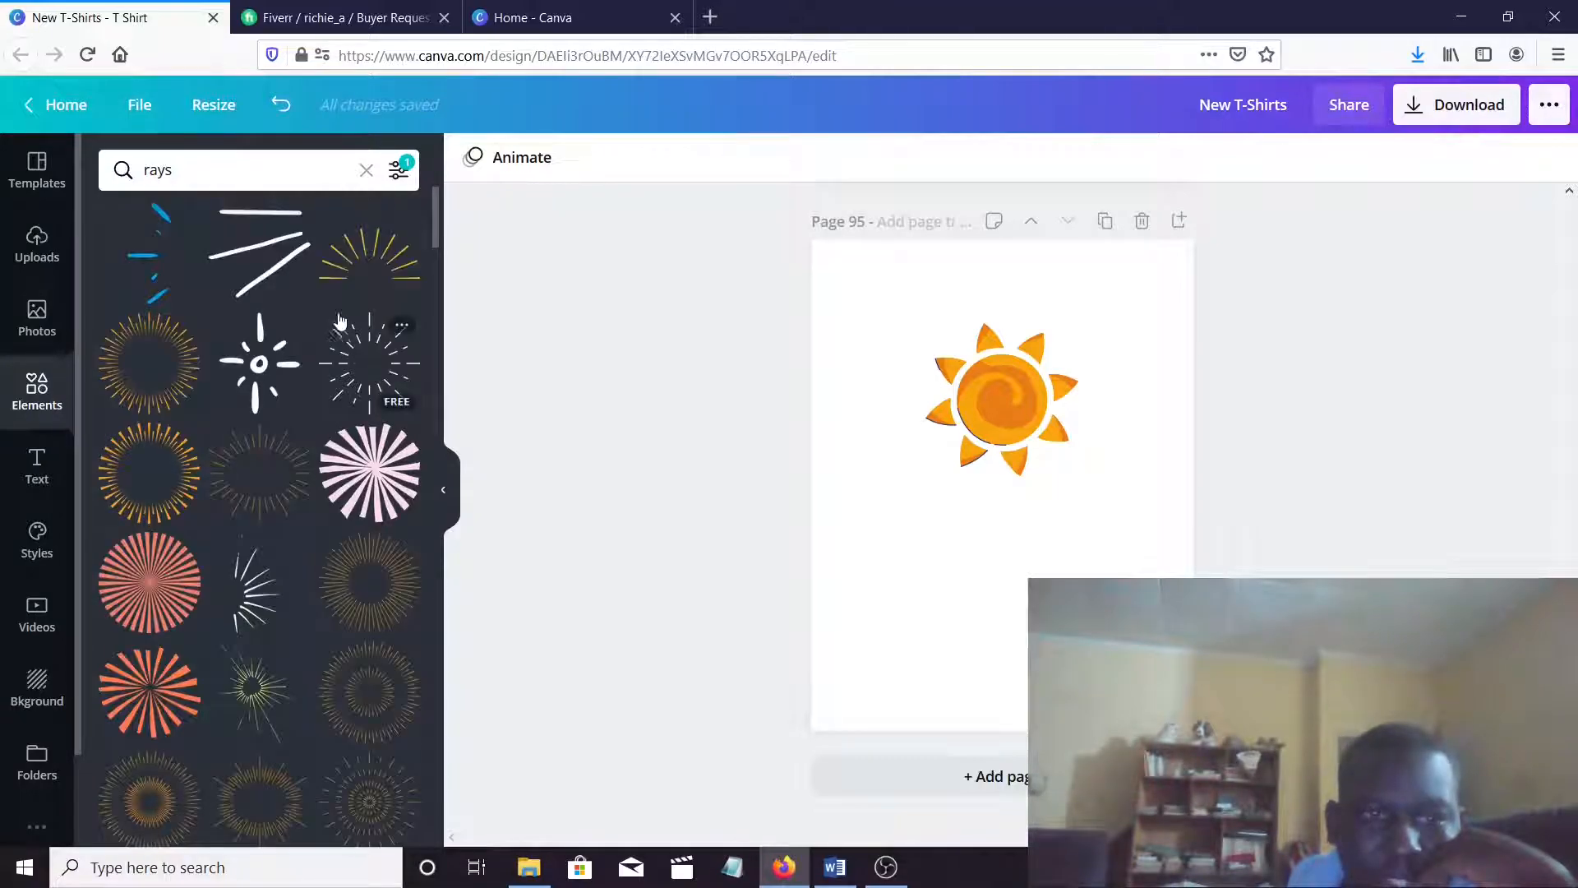
left_click(355, 278)
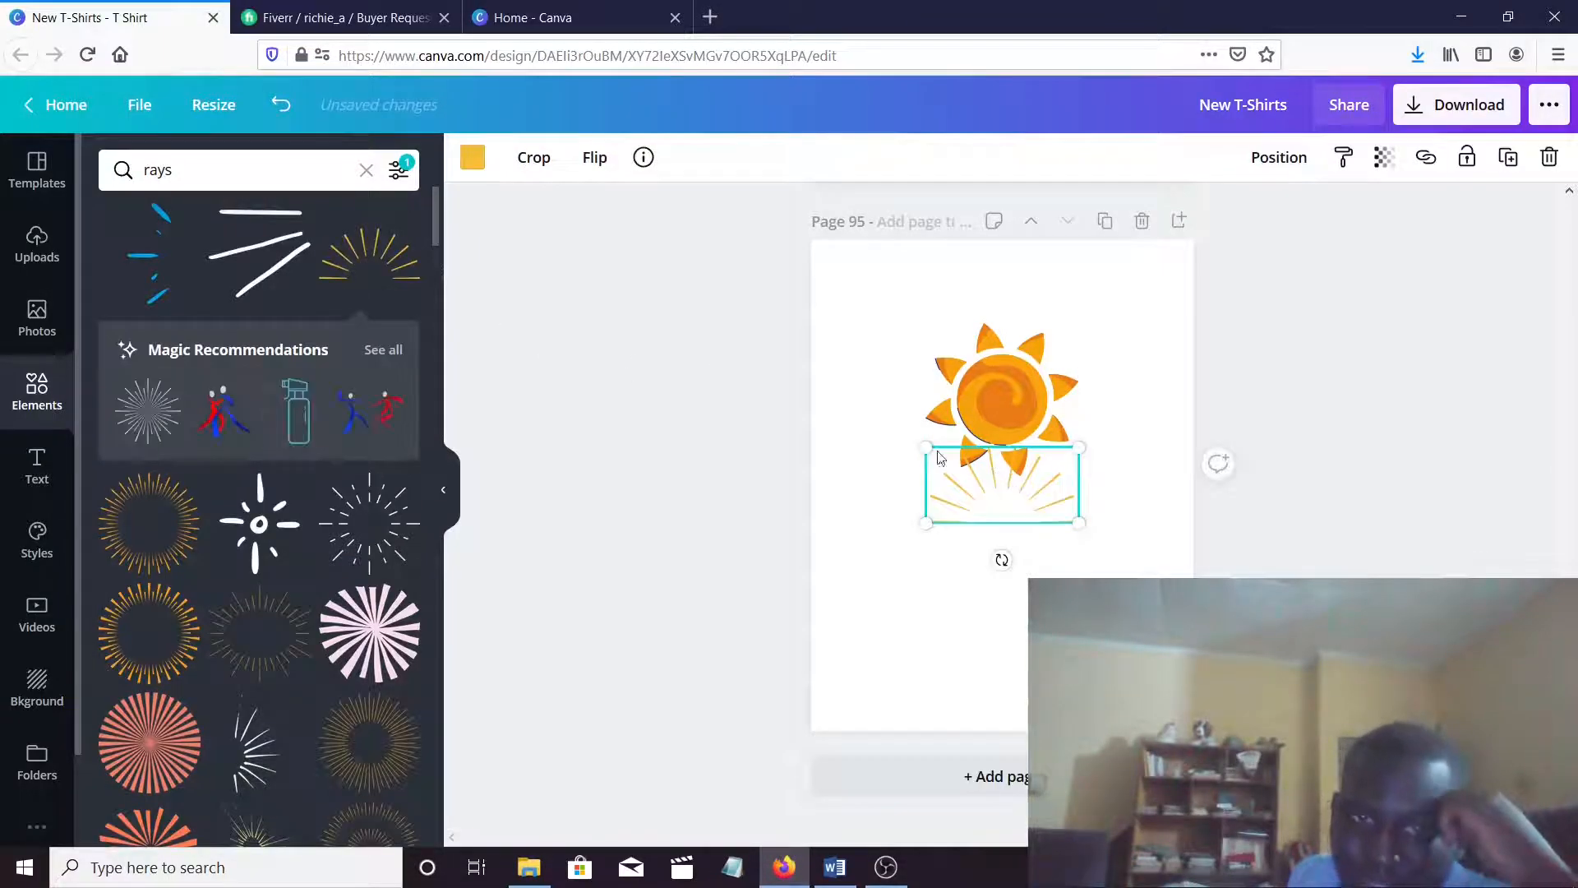
Flip the rays graphic vertically, enlarge it to about 10.2 by 5, and centre it so the rays fan out below the sun
left_click(594, 157)
left_click(646, 264)
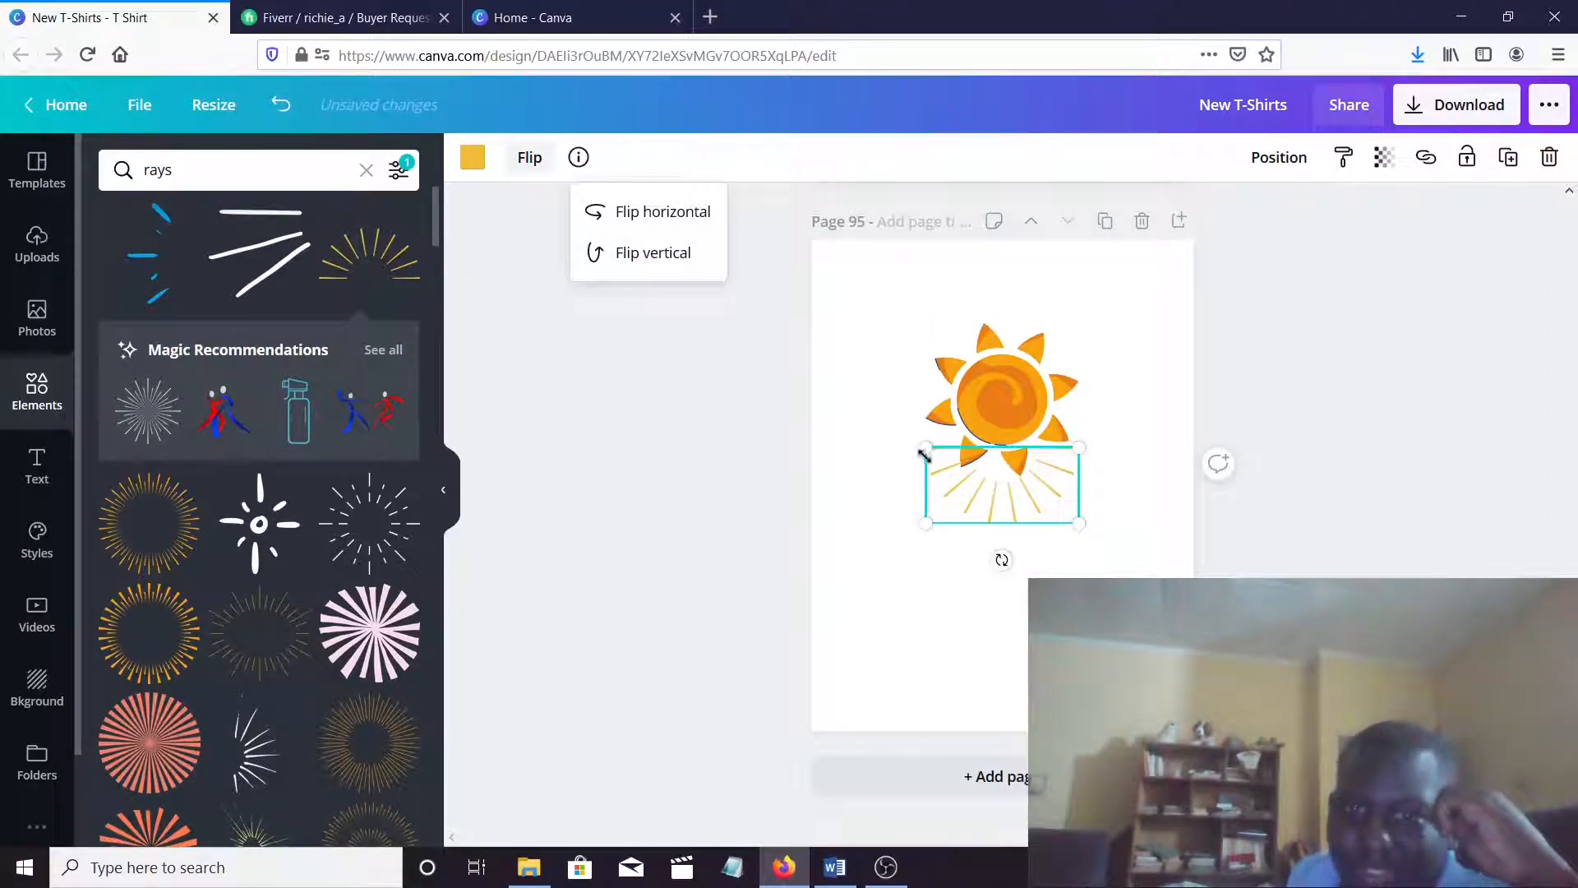
left_click_drag(924, 454, 863, 416)
left_click_drag(1078, 416, 1150, 392)
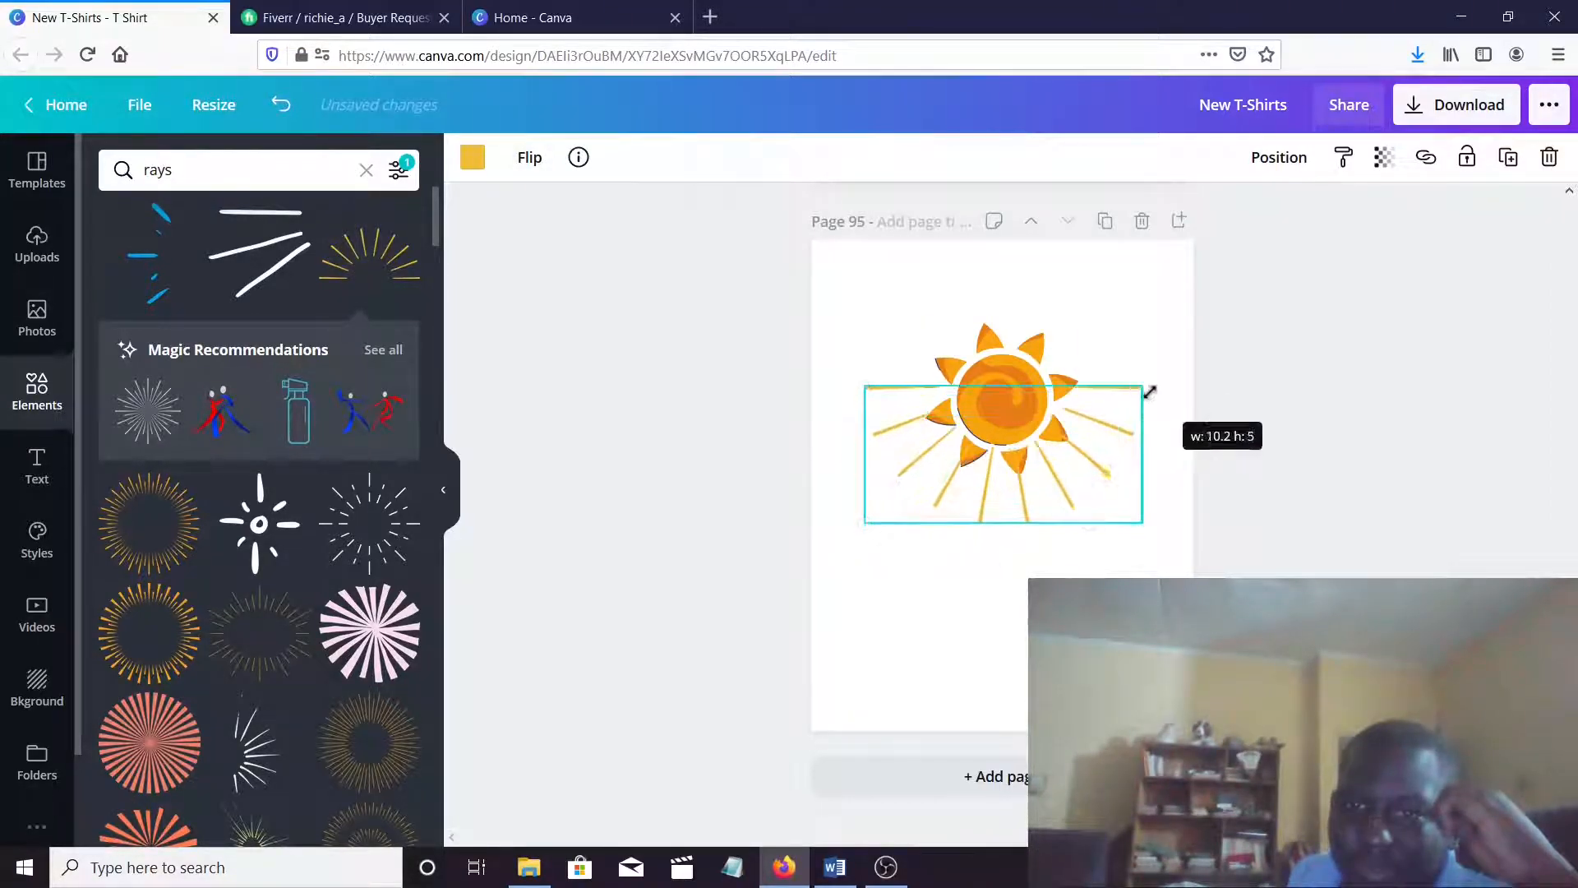
left_click_drag(954, 490, 964, 483)
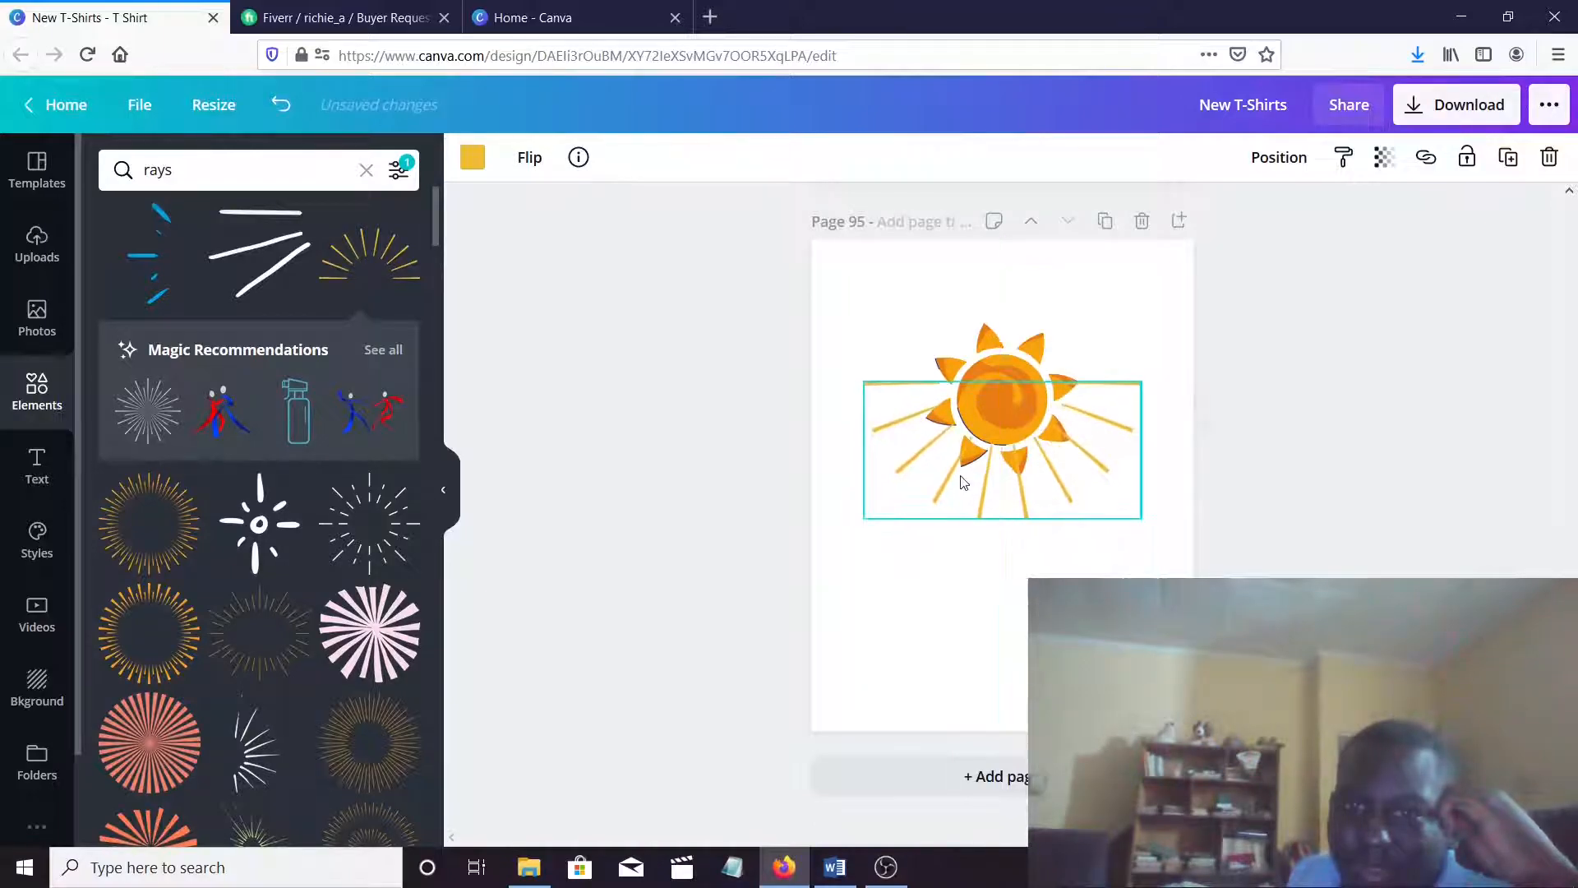
Set the background colour of page 95 to black from the document colours
left_click(1005, 297)
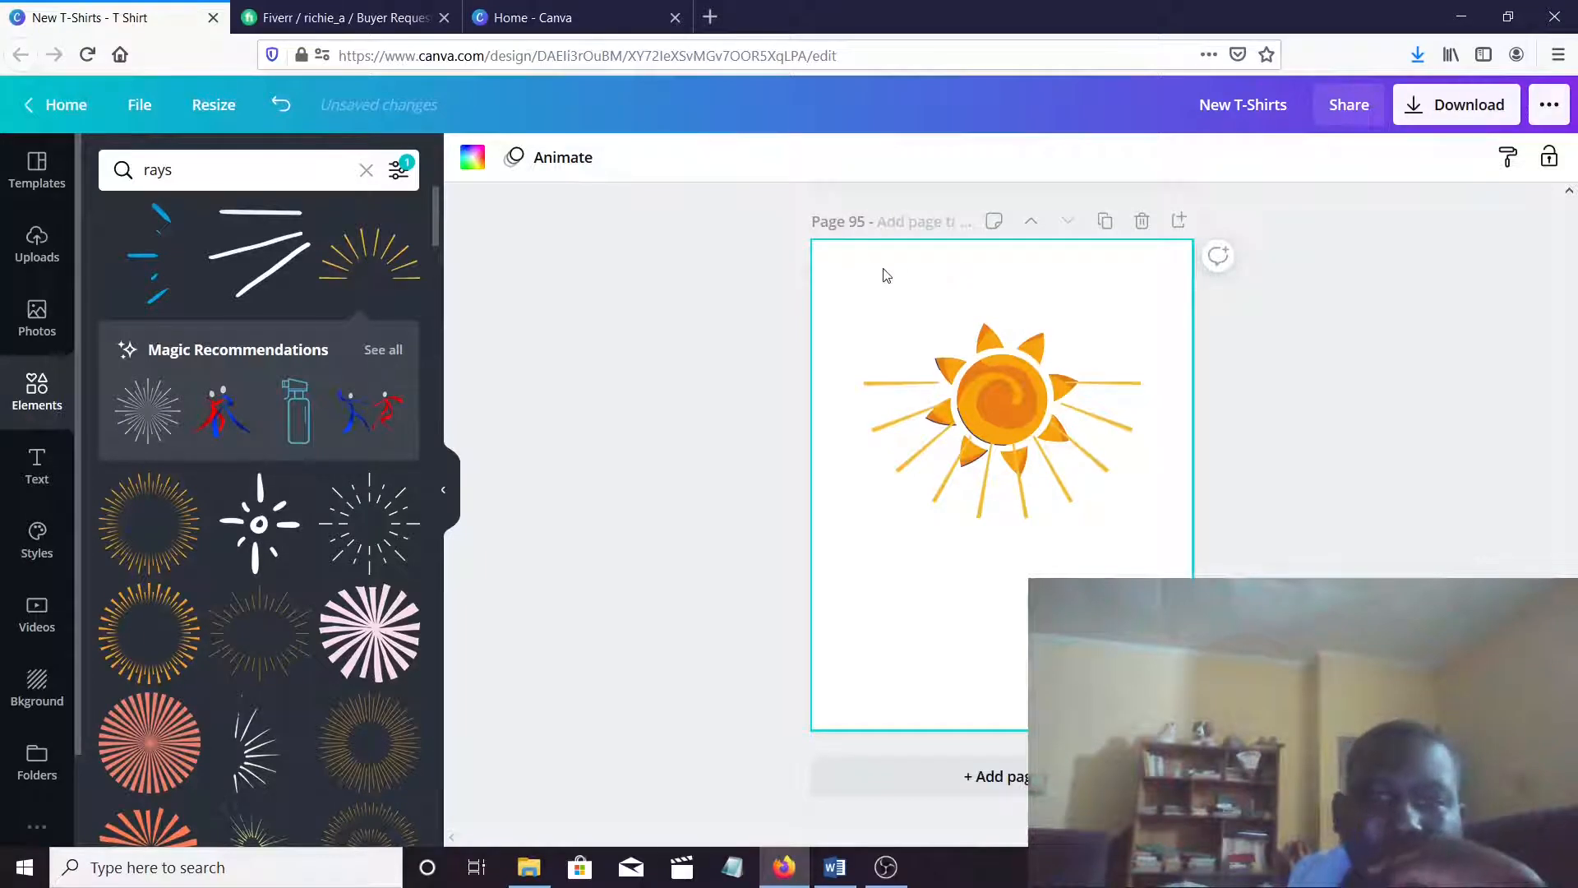
left_click(477, 167)
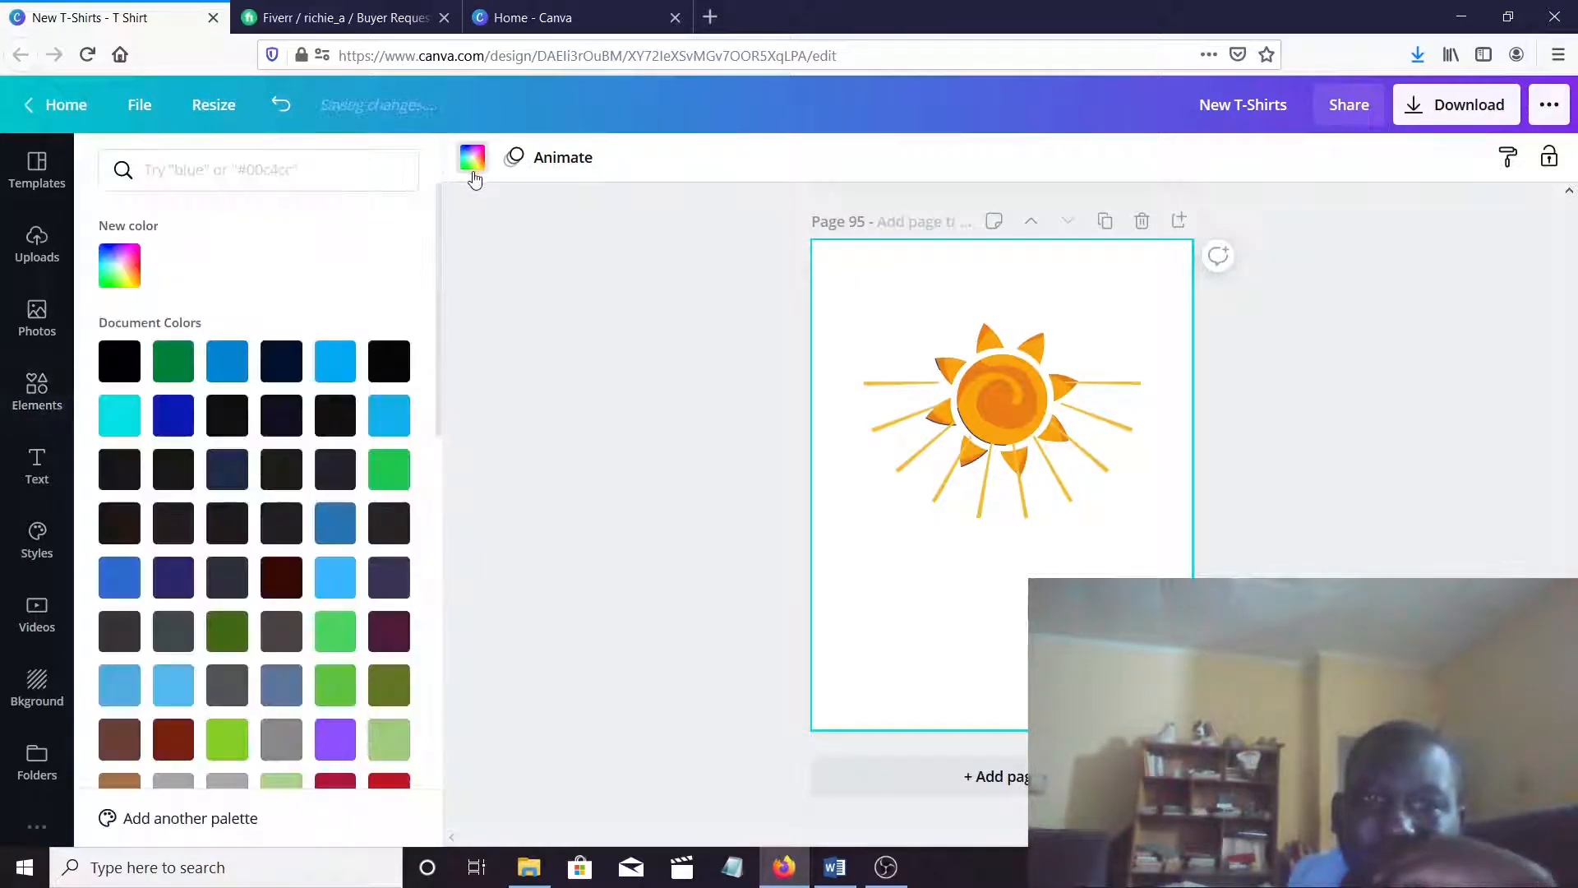
left_click(121, 366)
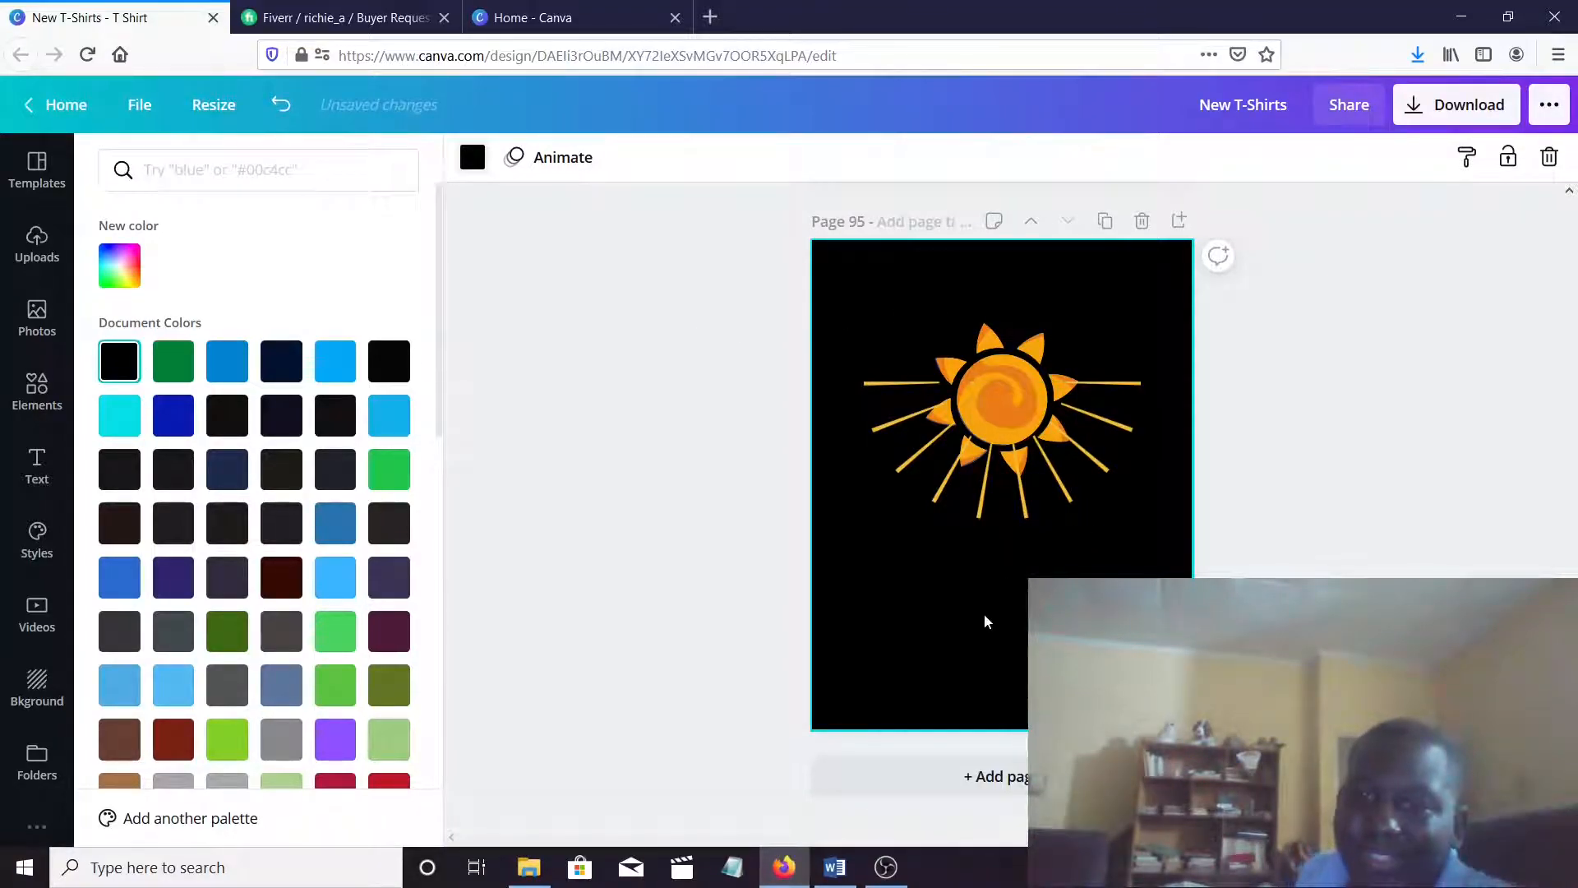
Add a text box reading "I'M A RAY OF SUNSHINE" and place it just below the sun's rays
key("t")
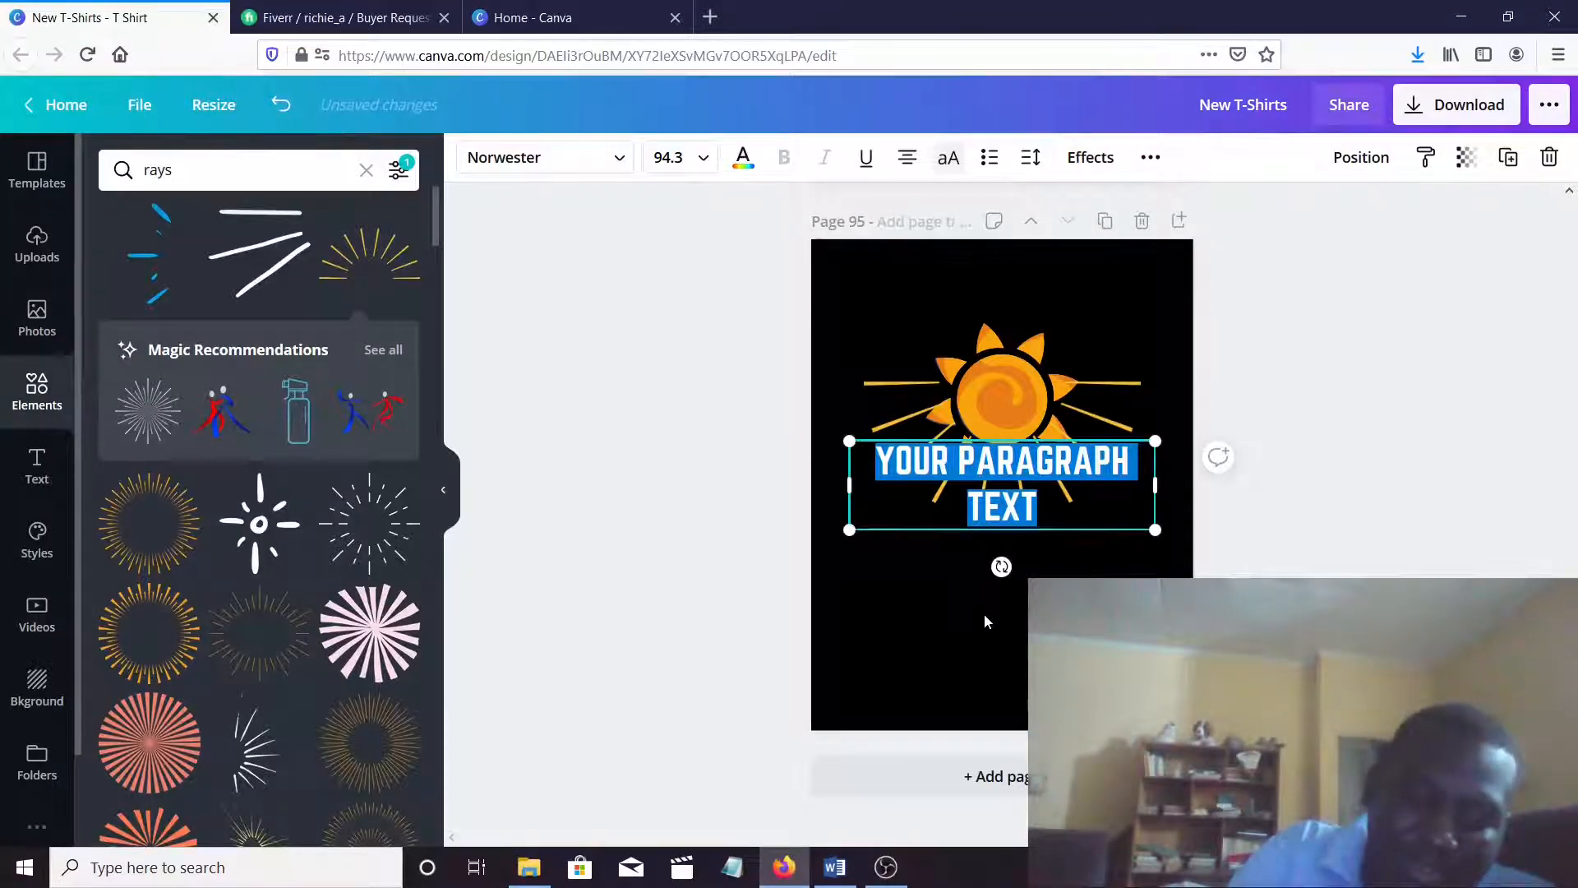
type("I'M A BALL OF SUNSHINE")
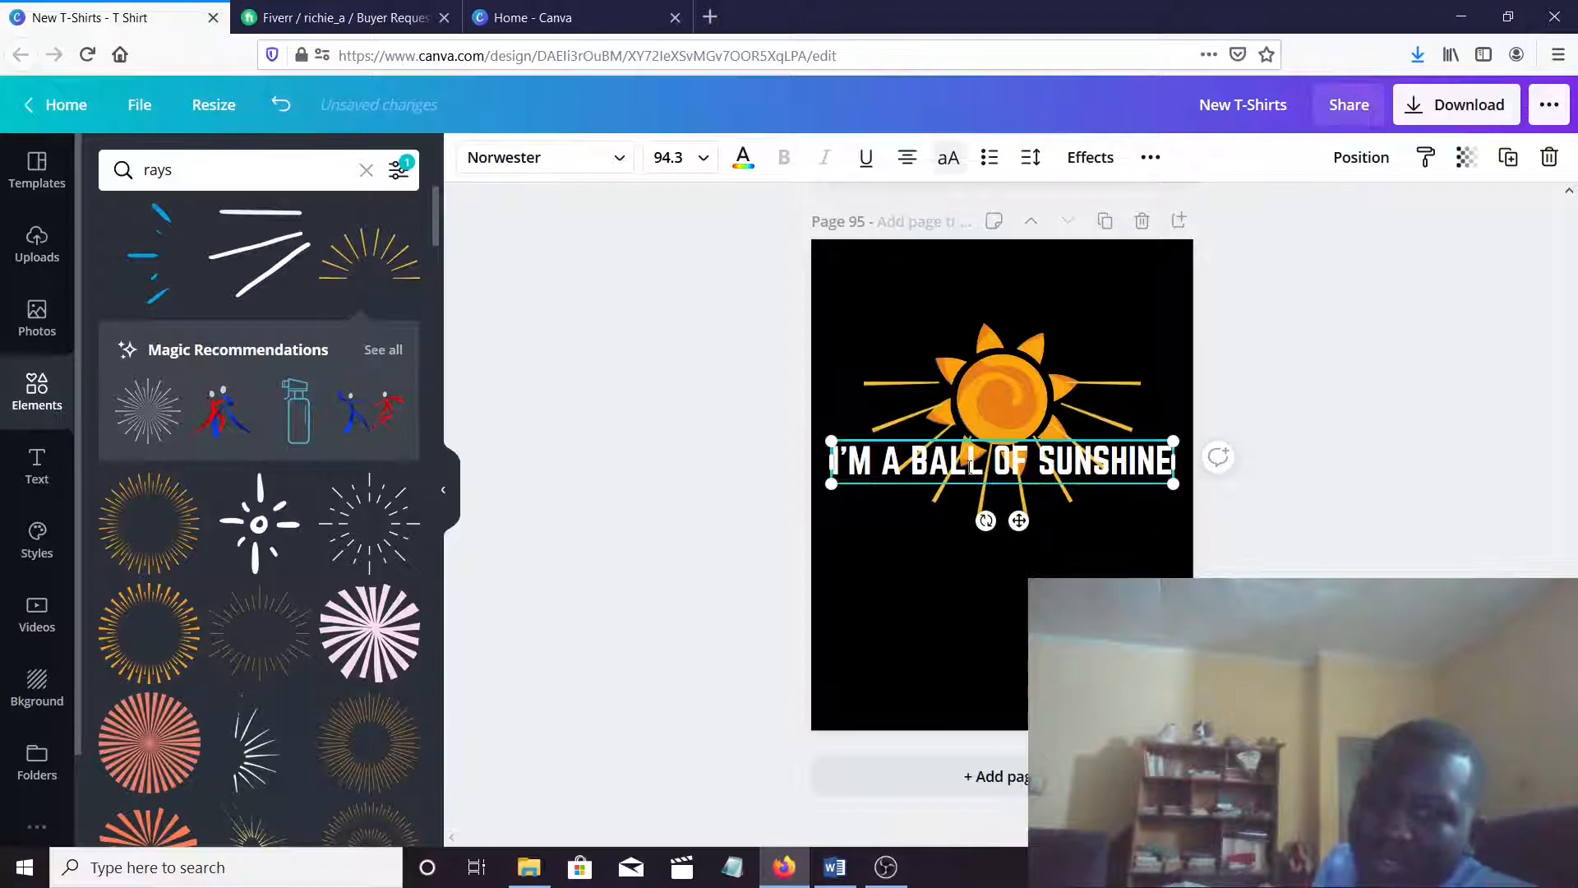
triple_click(902, 465)
double_click(929, 460)
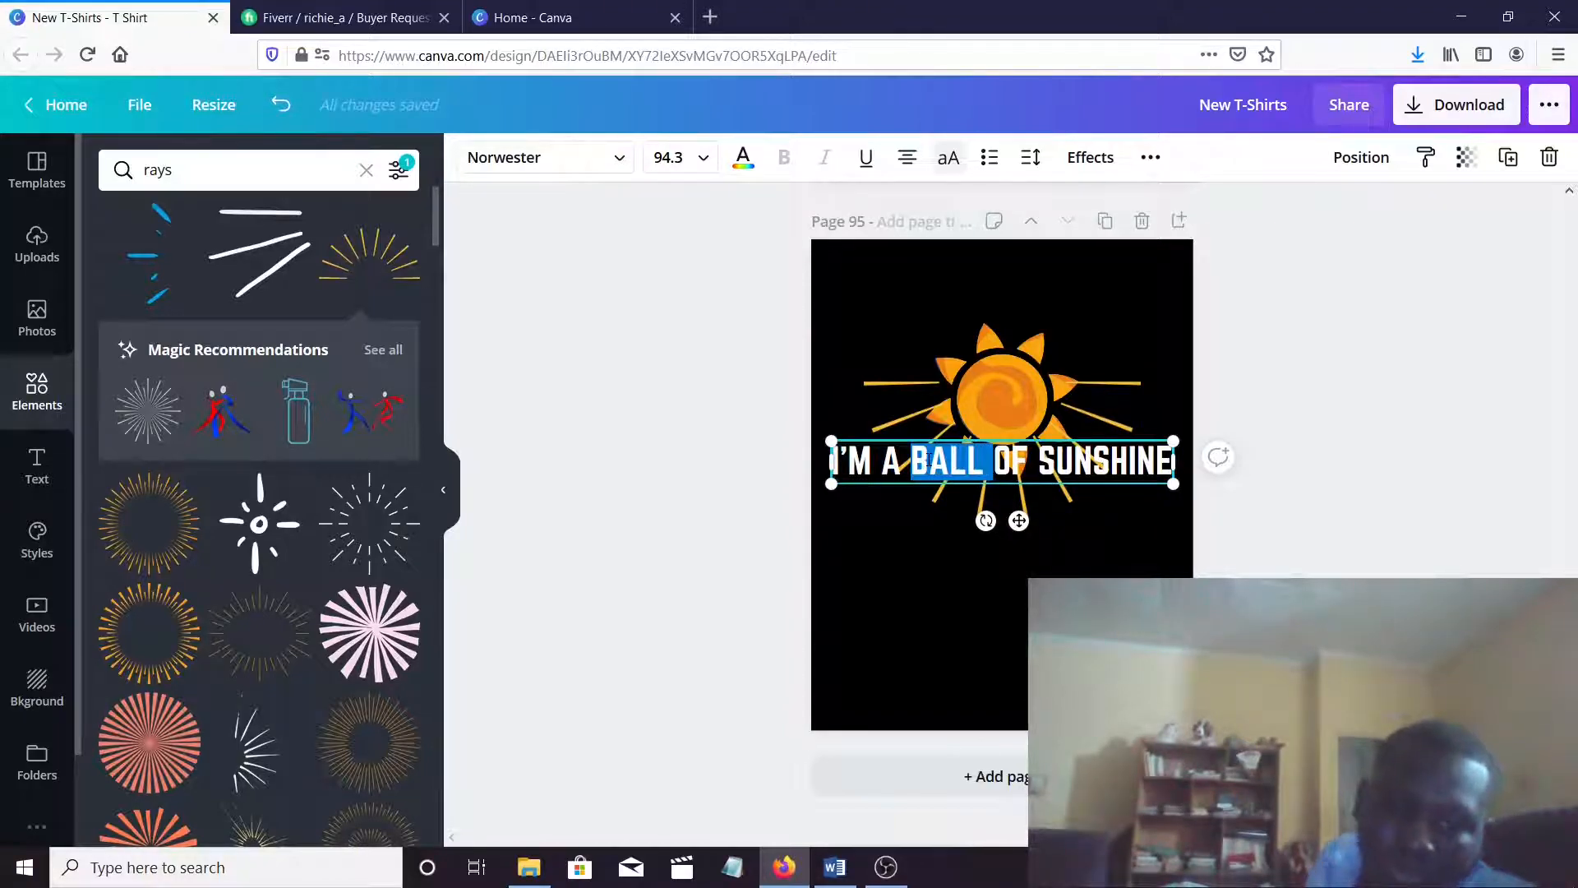
type("RAY")
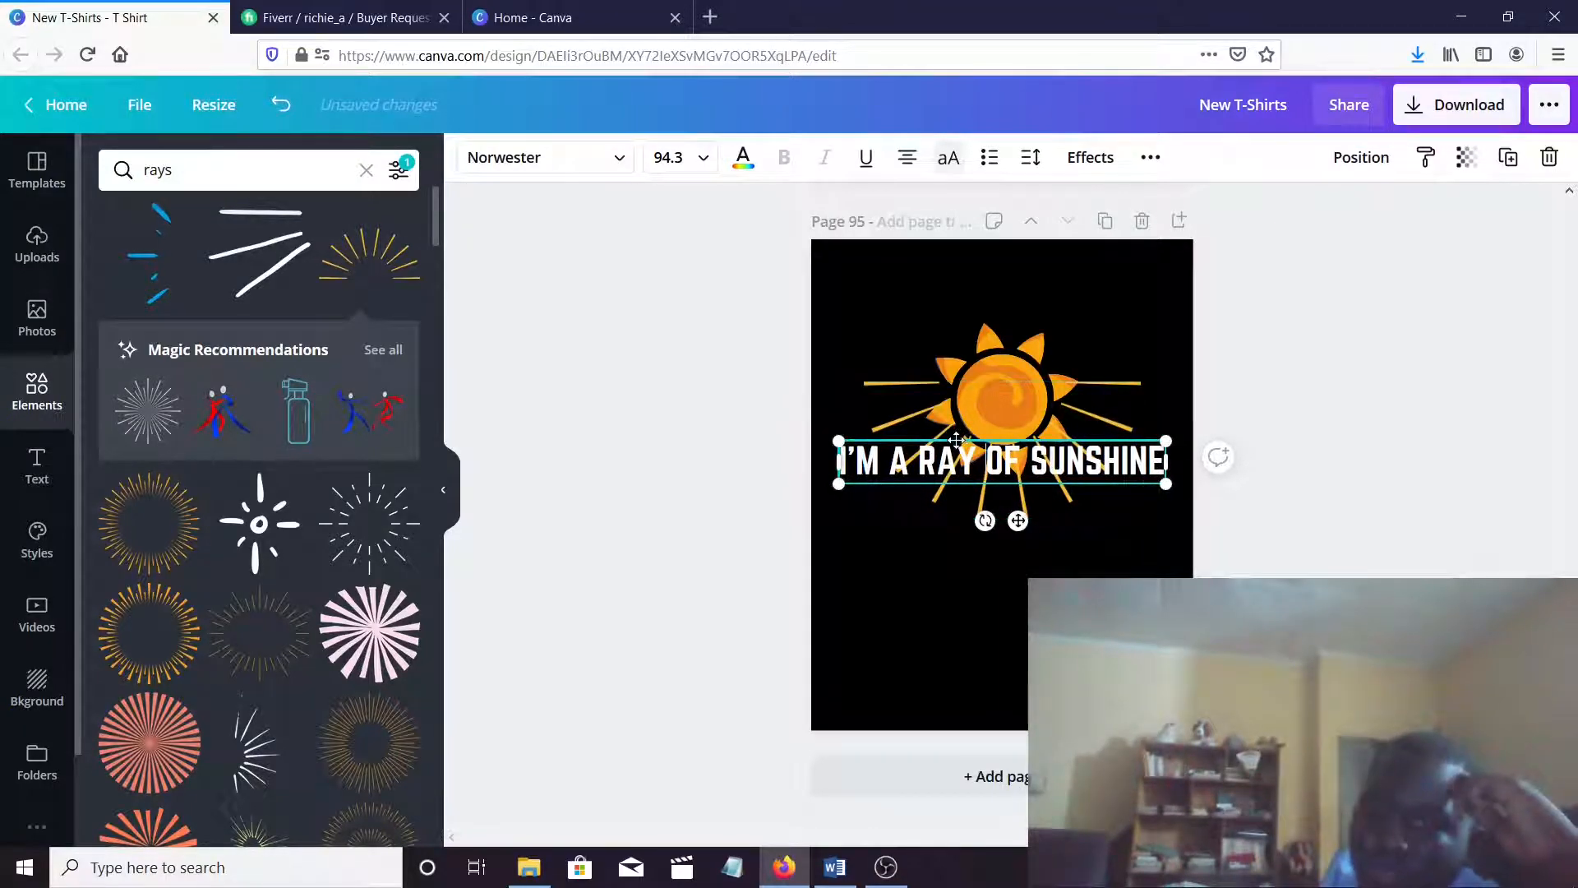
left_click_drag(966, 442, 918, 559)
left_click(888, 606)
Send the rays graphic backward so it sits behind the sun
left_click(1027, 465)
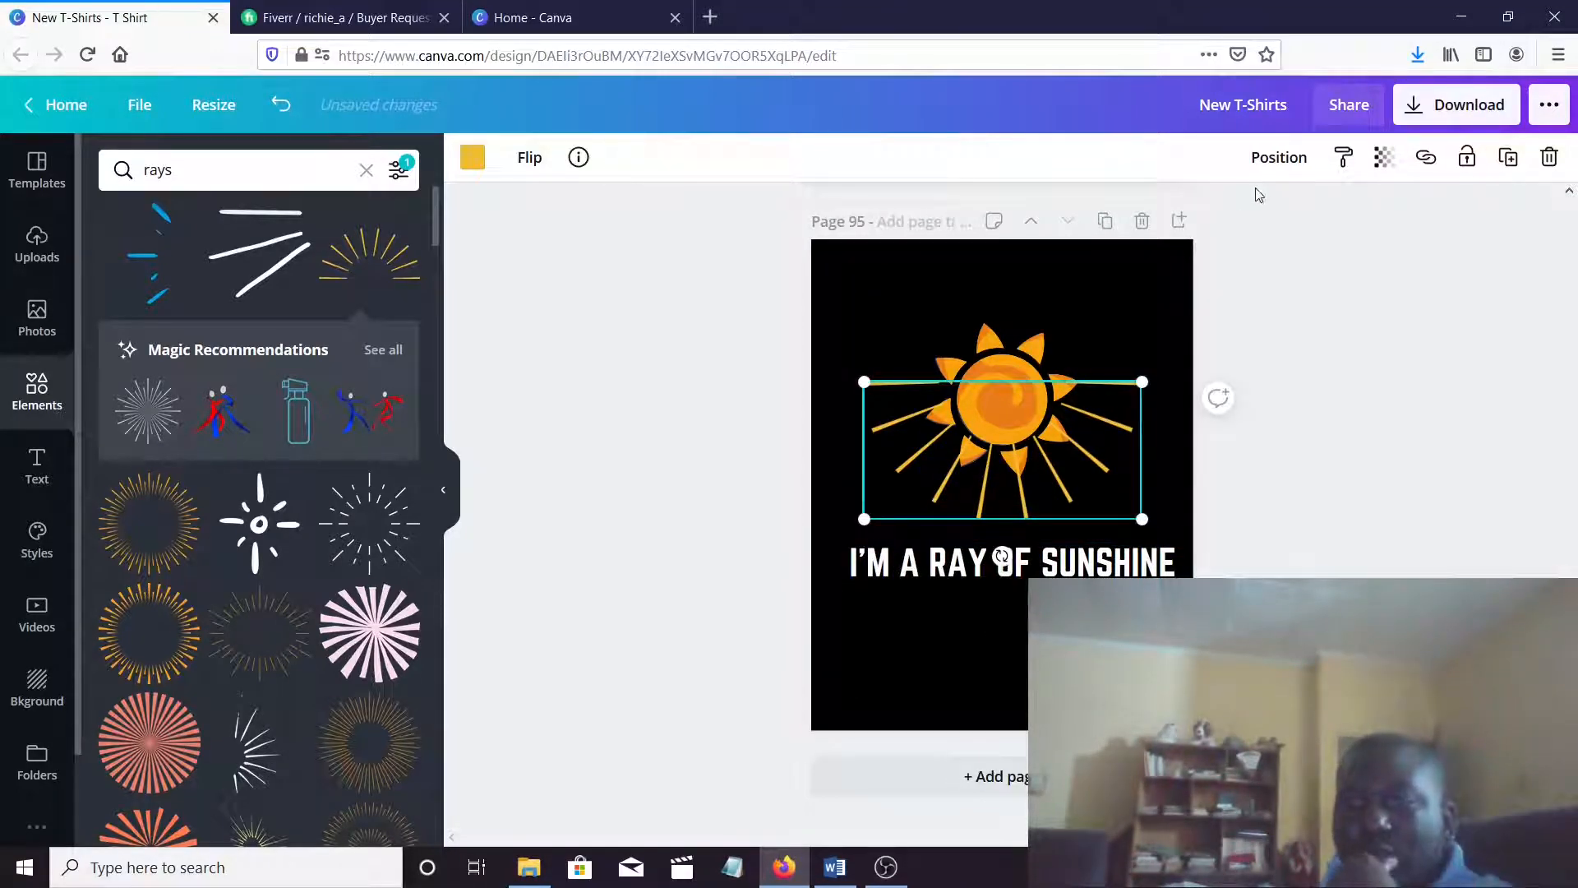
left_click(1279, 158)
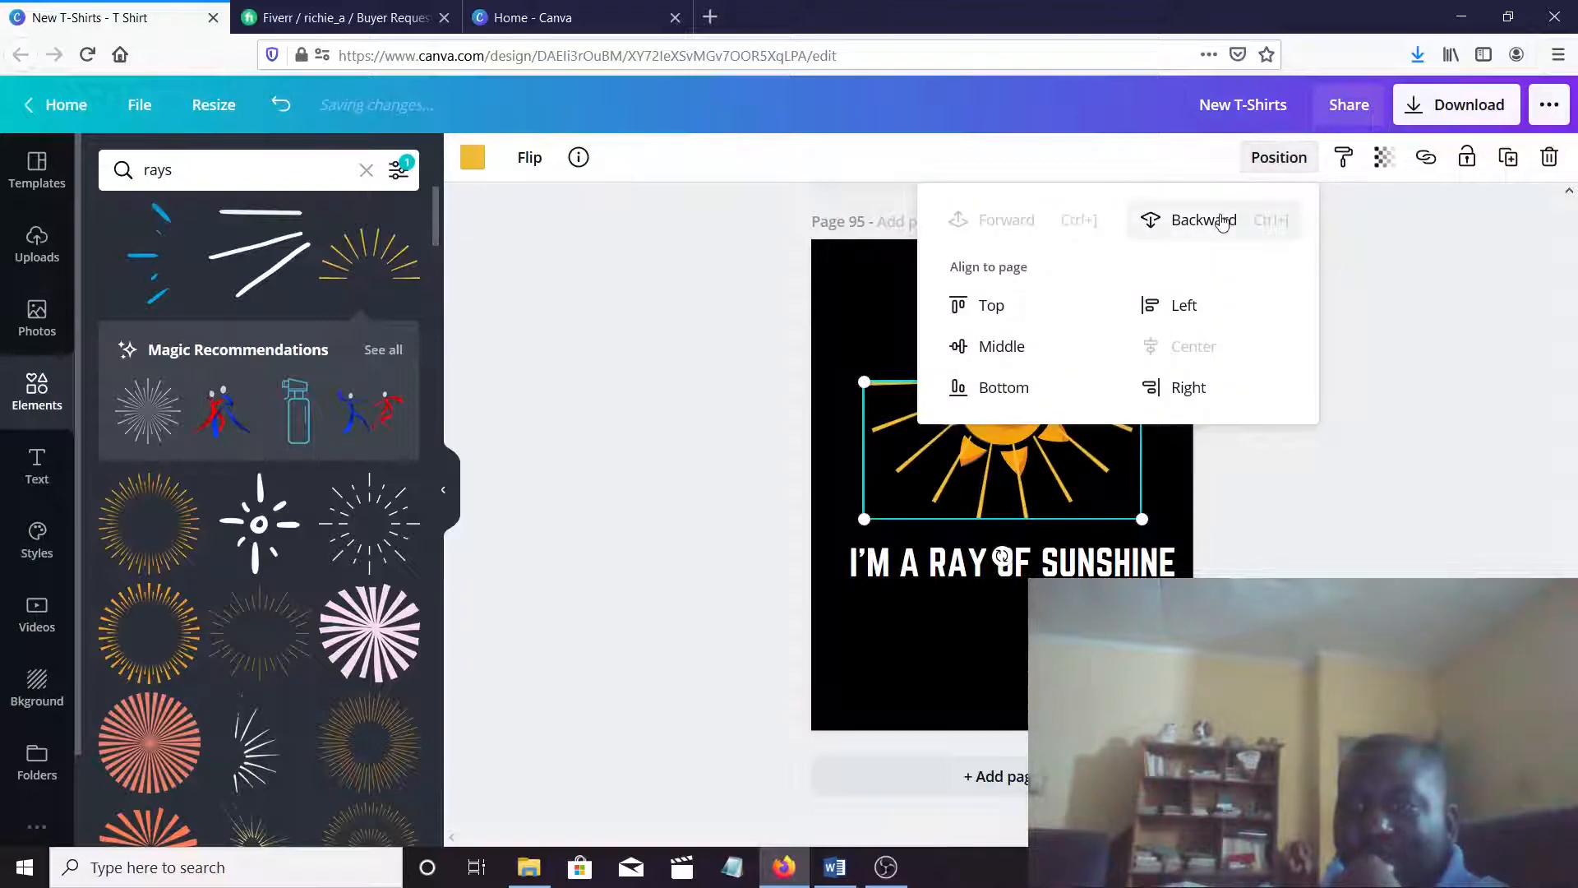
left_click(1377, 399)
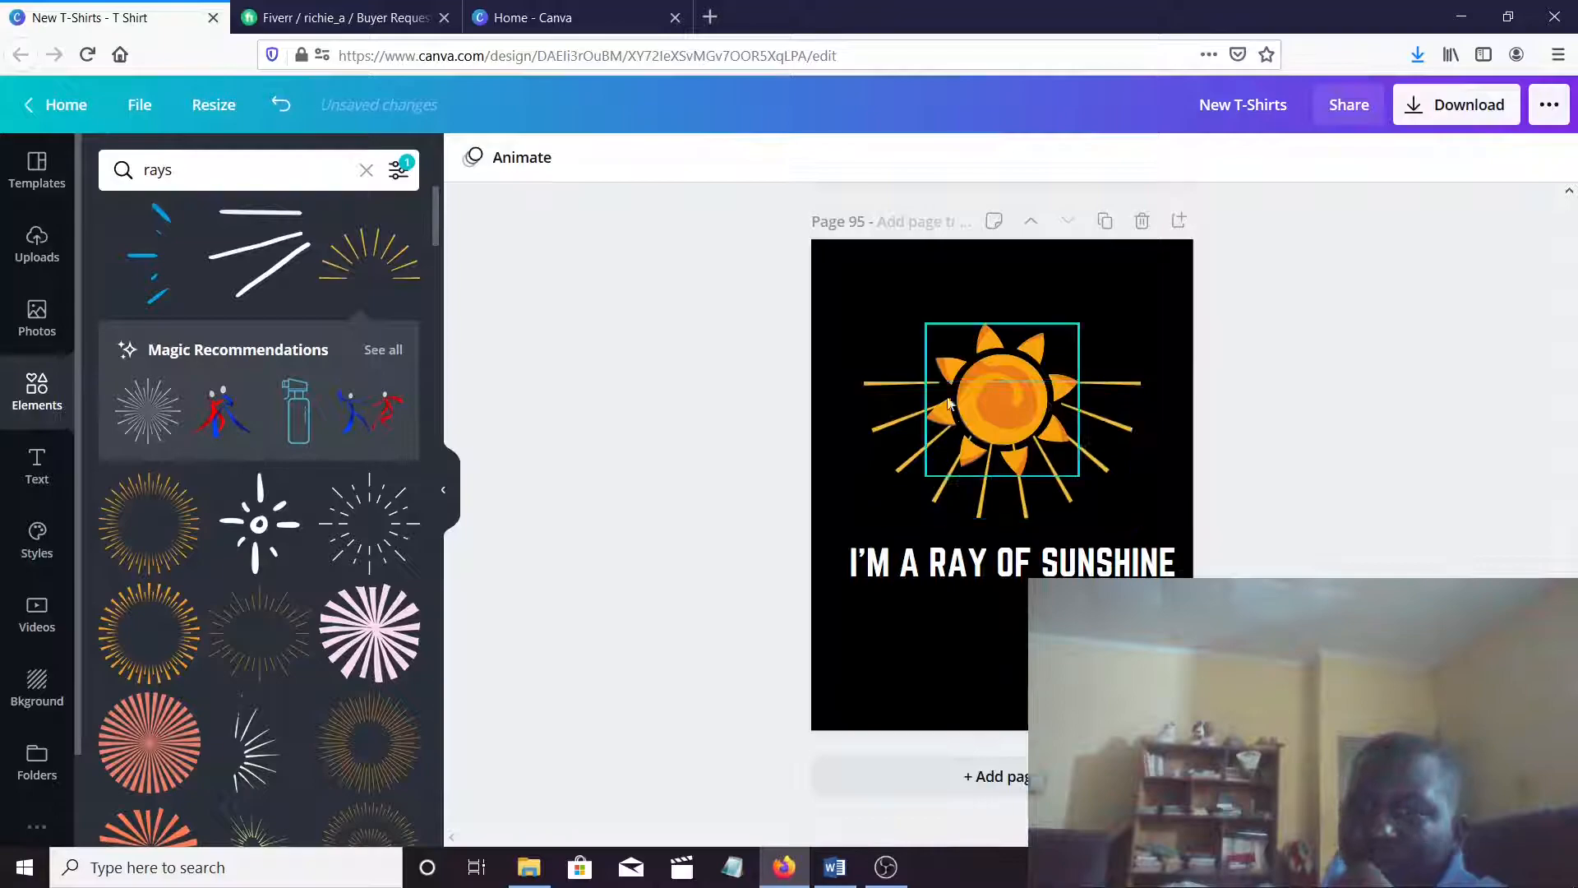
Try League Gothic, Glacial Indifference, Sifonn and Clear Sans Bold as the slogan's font, leaving Clear Sans Bold applied
left_click(1065, 569)
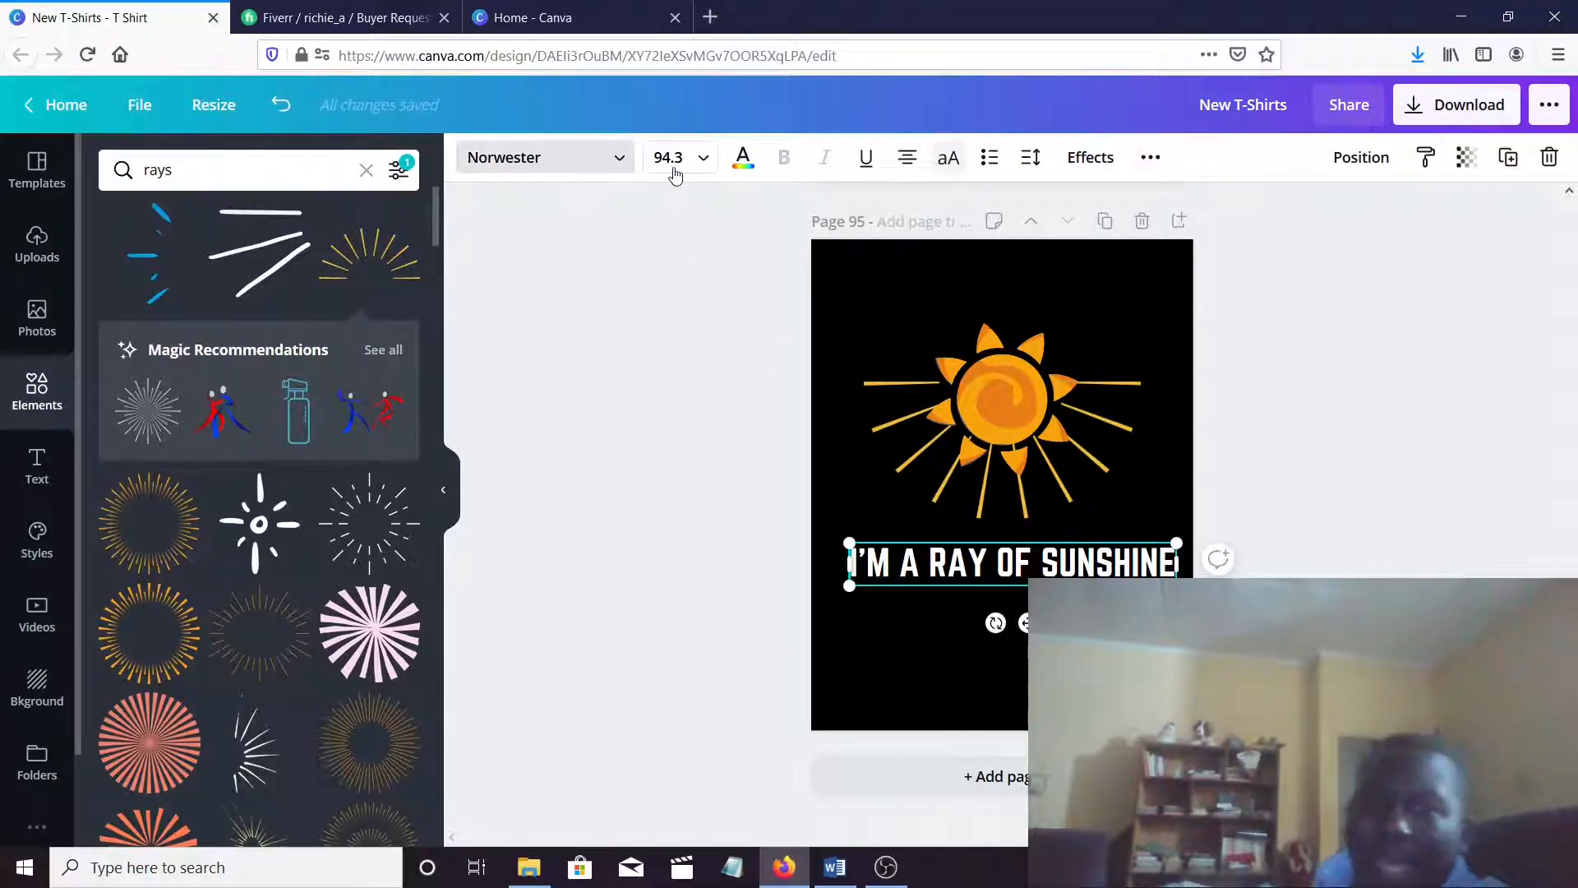
left_click(542, 157)
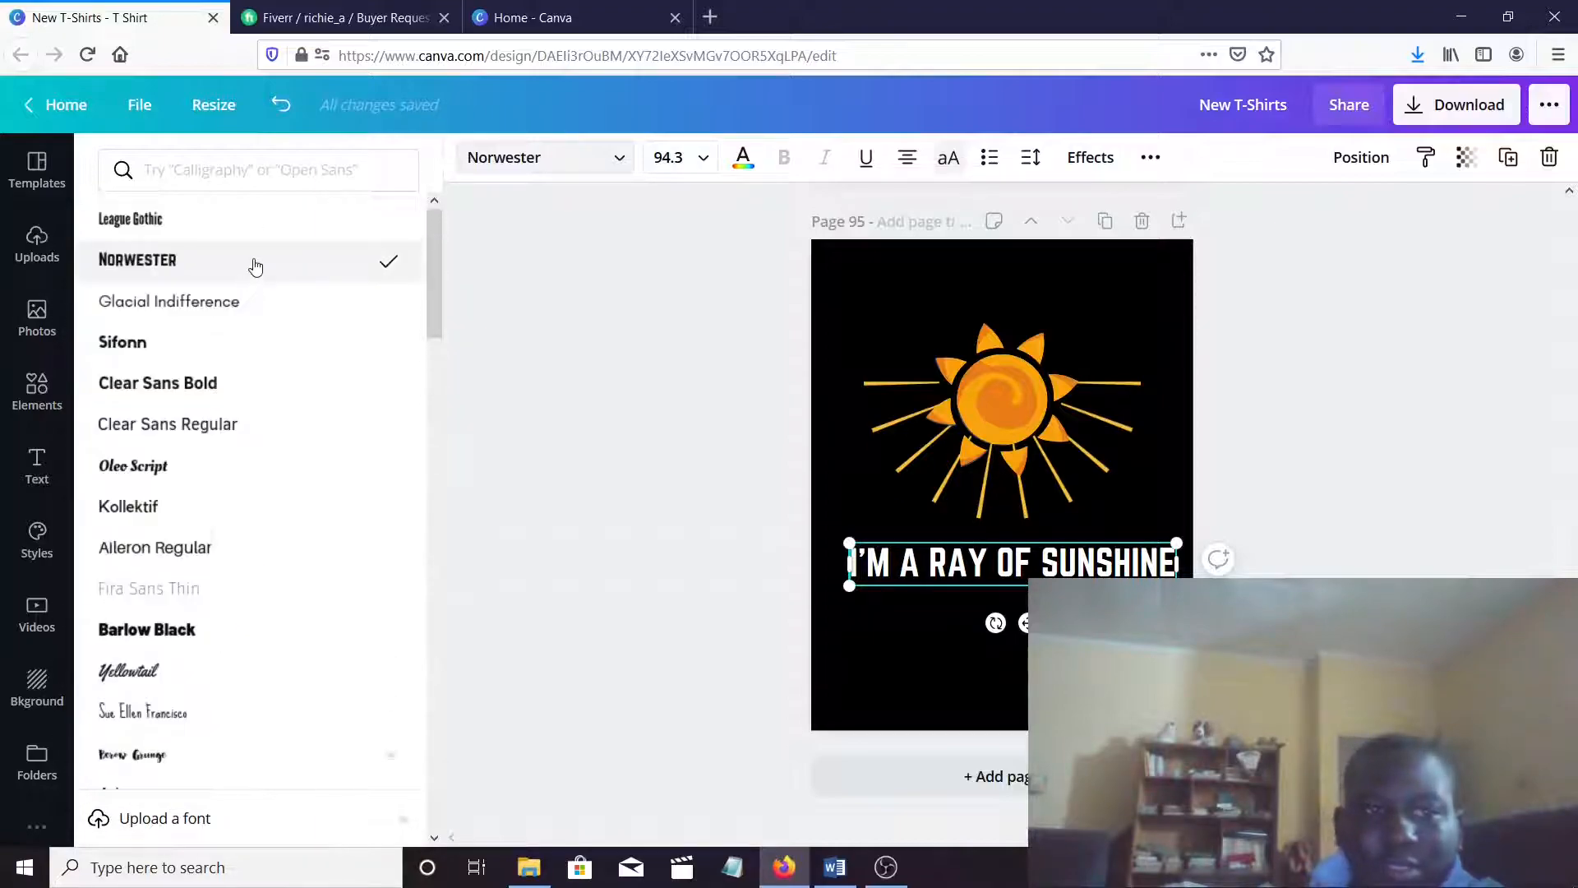
left_click(247, 227)
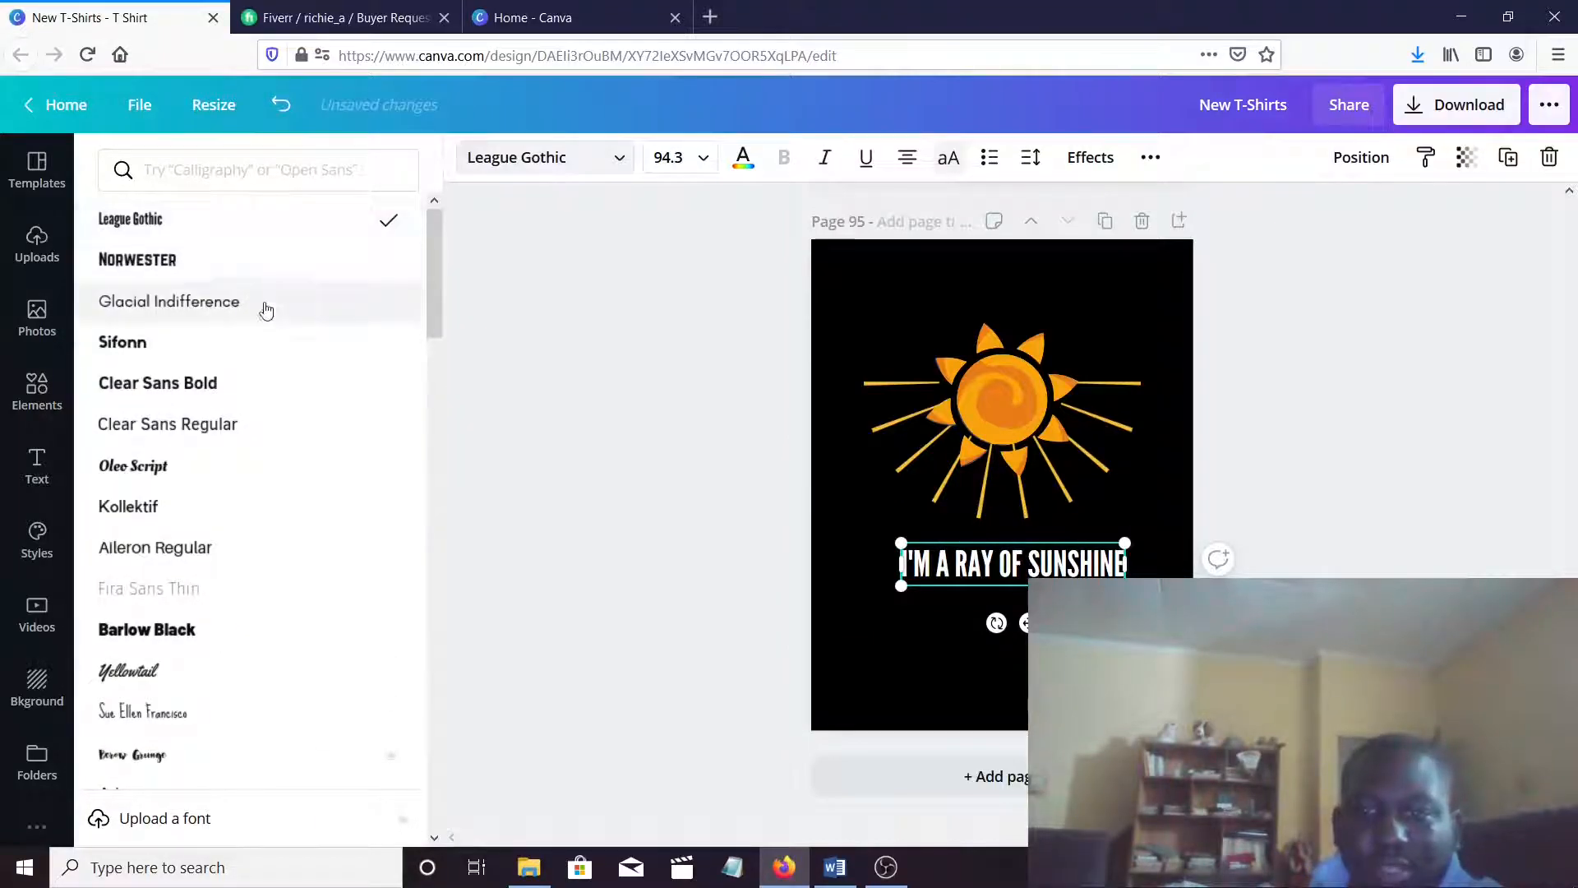
left_click(250, 323)
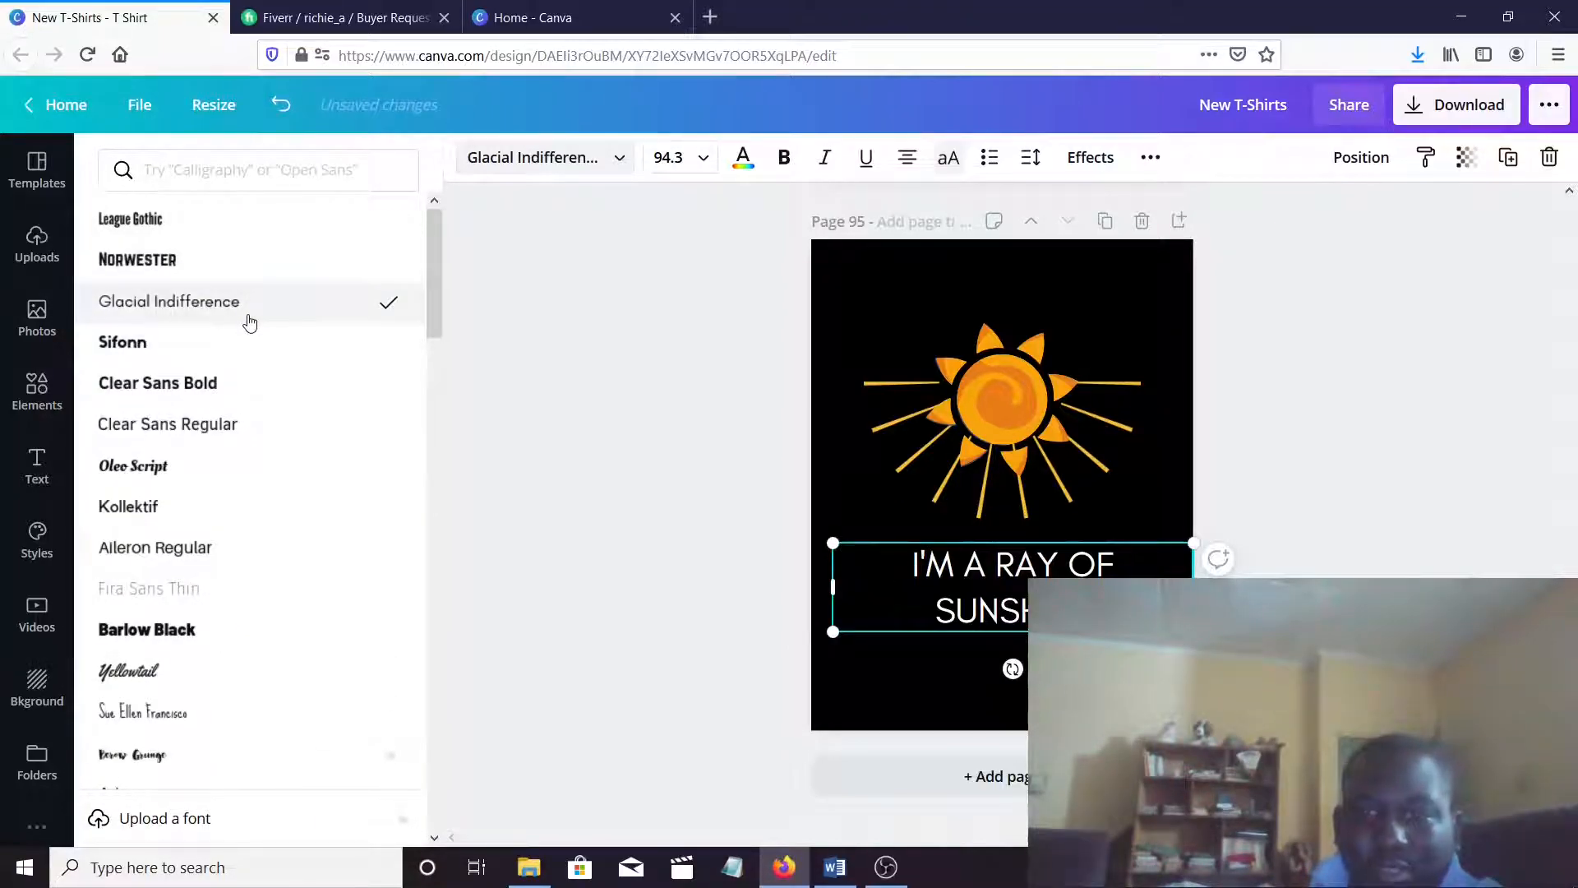
left_click(213, 357)
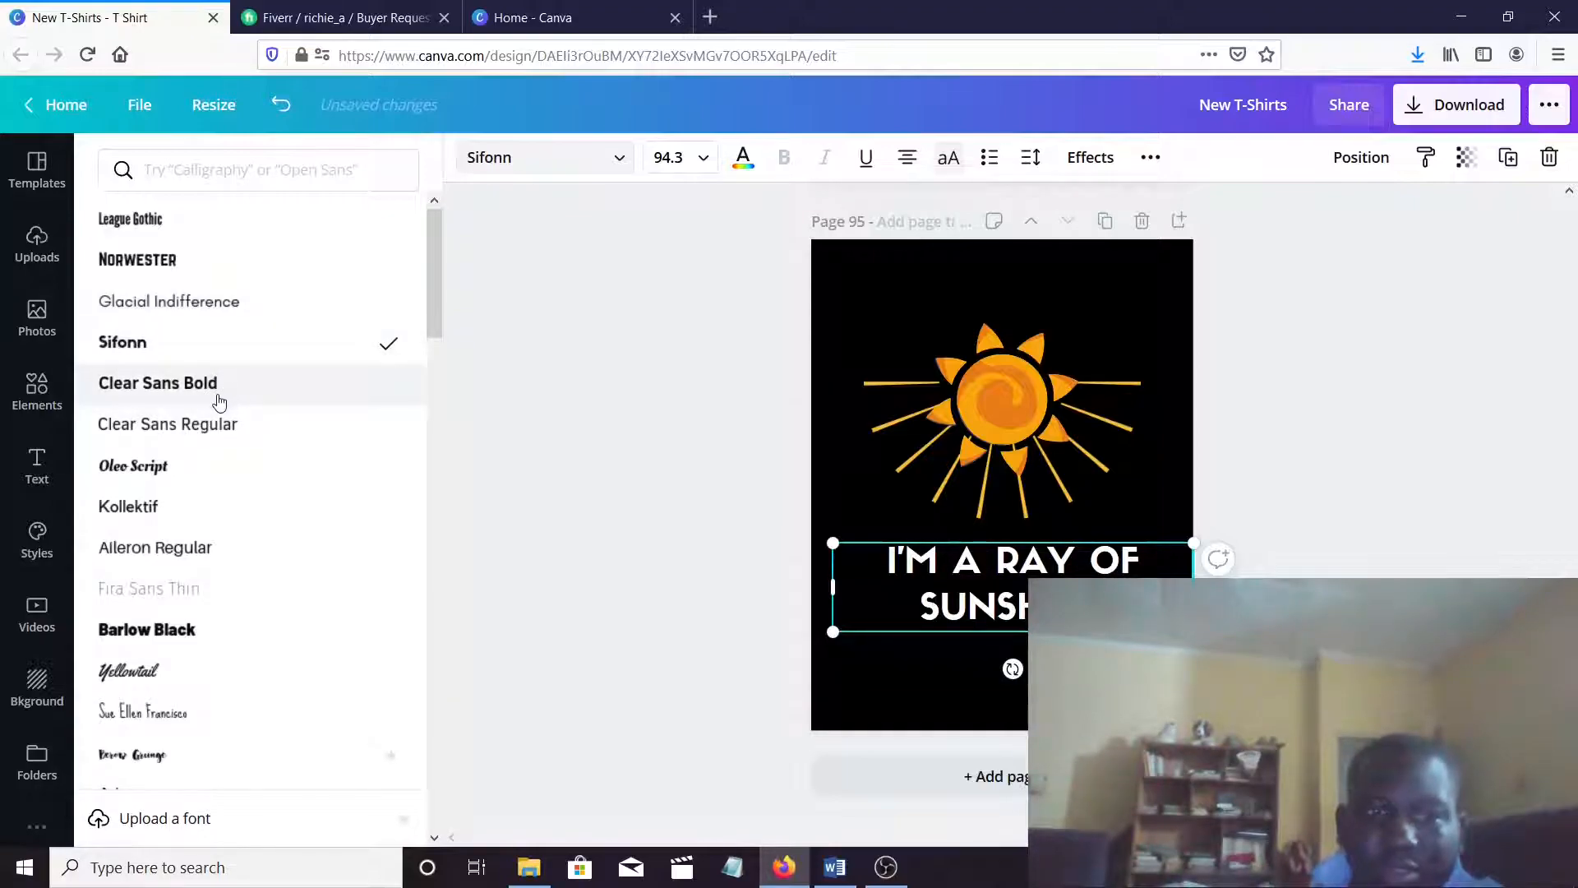
left_click(219, 402)
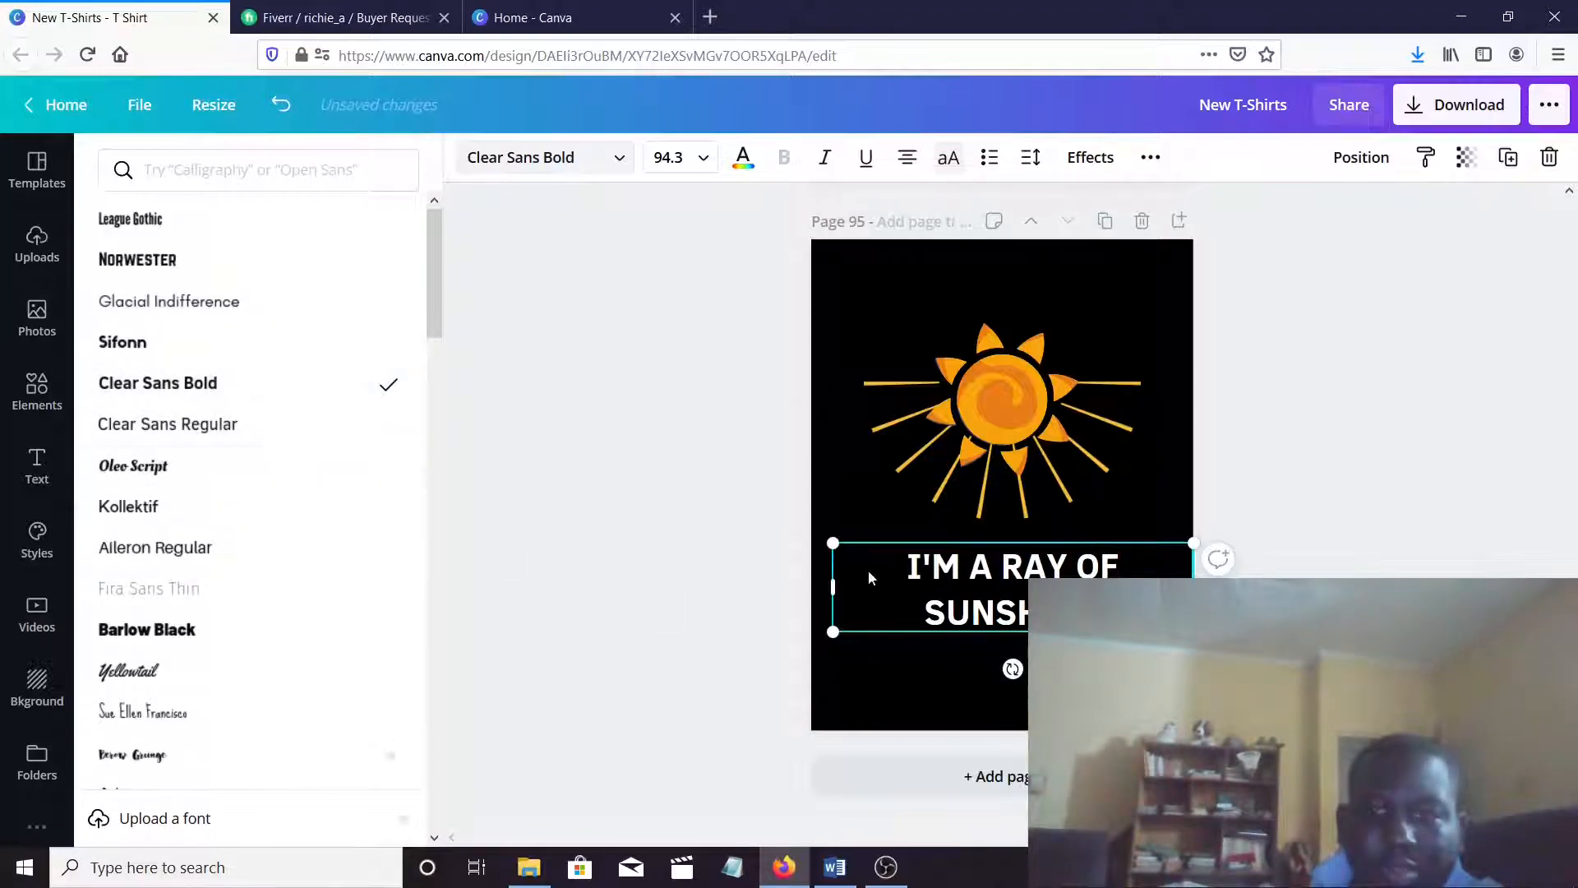
Colour the word SUNSHINE light orange and narrow the slogan's text box so it is centred beneath the sun
double_click(1021, 621)
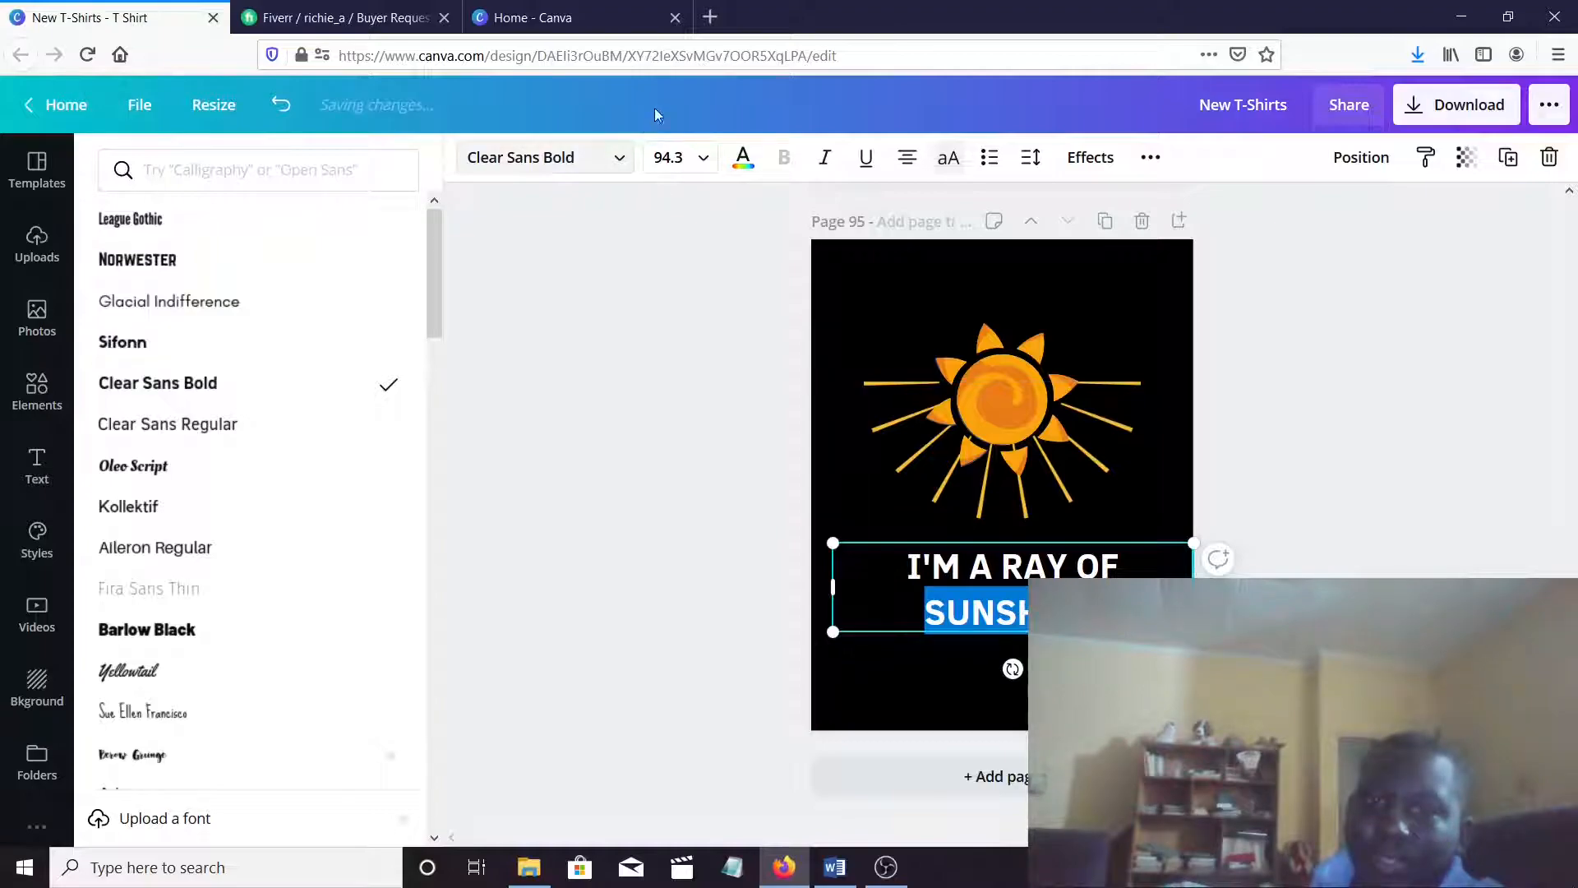
left_click(742, 161)
scroll(160, 457, "down", 5)
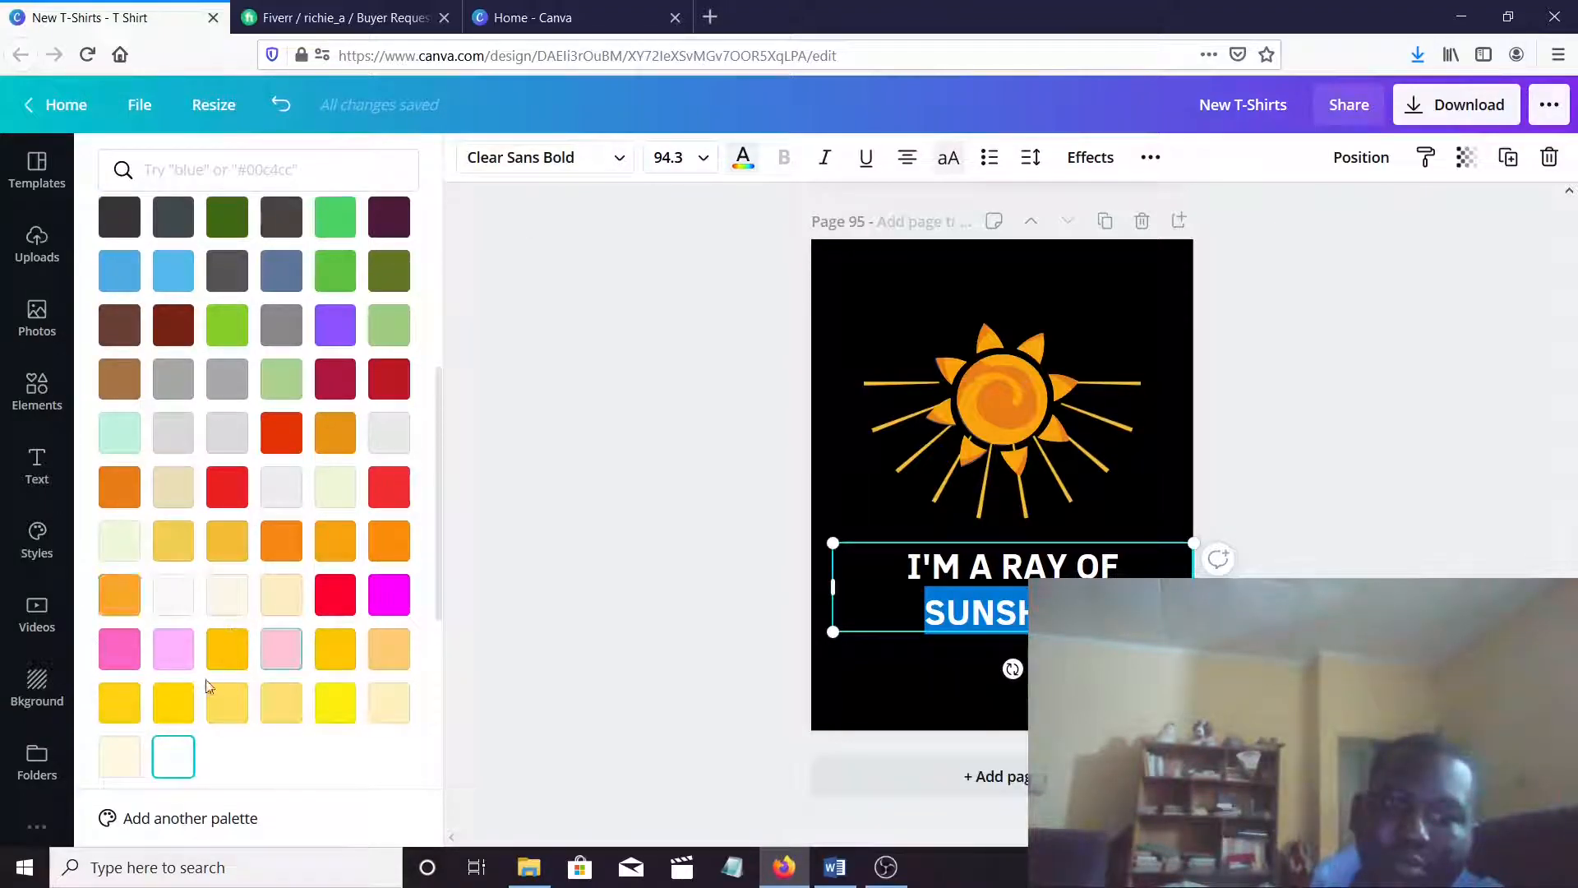
left_click(182, 712)
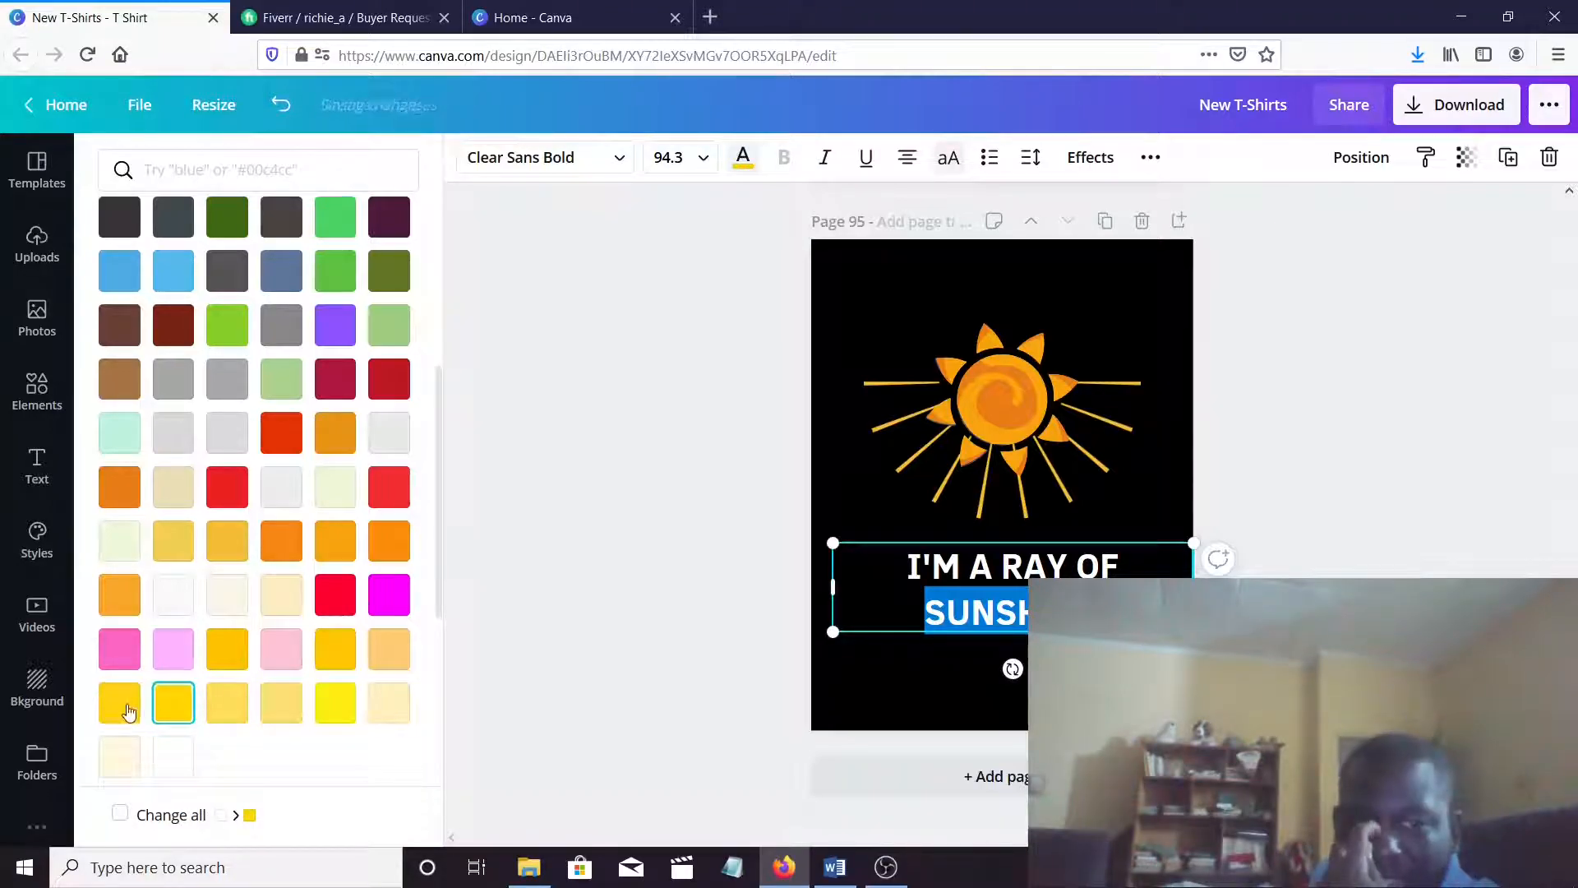
left_click(119, 603)
left_click(1003, 687)
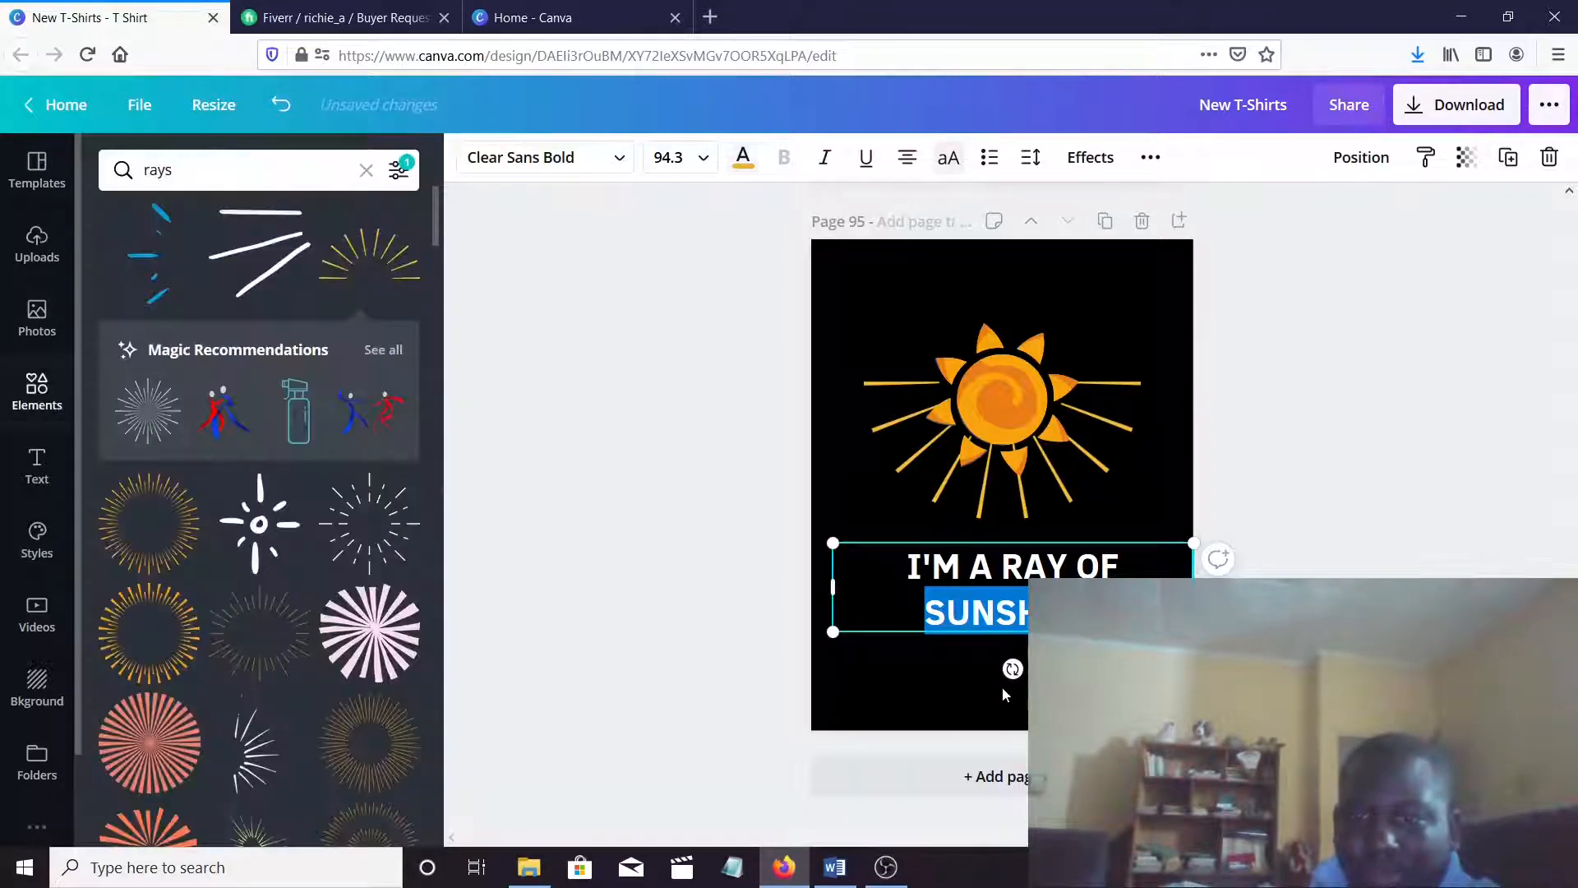
left_click(1004, 573)
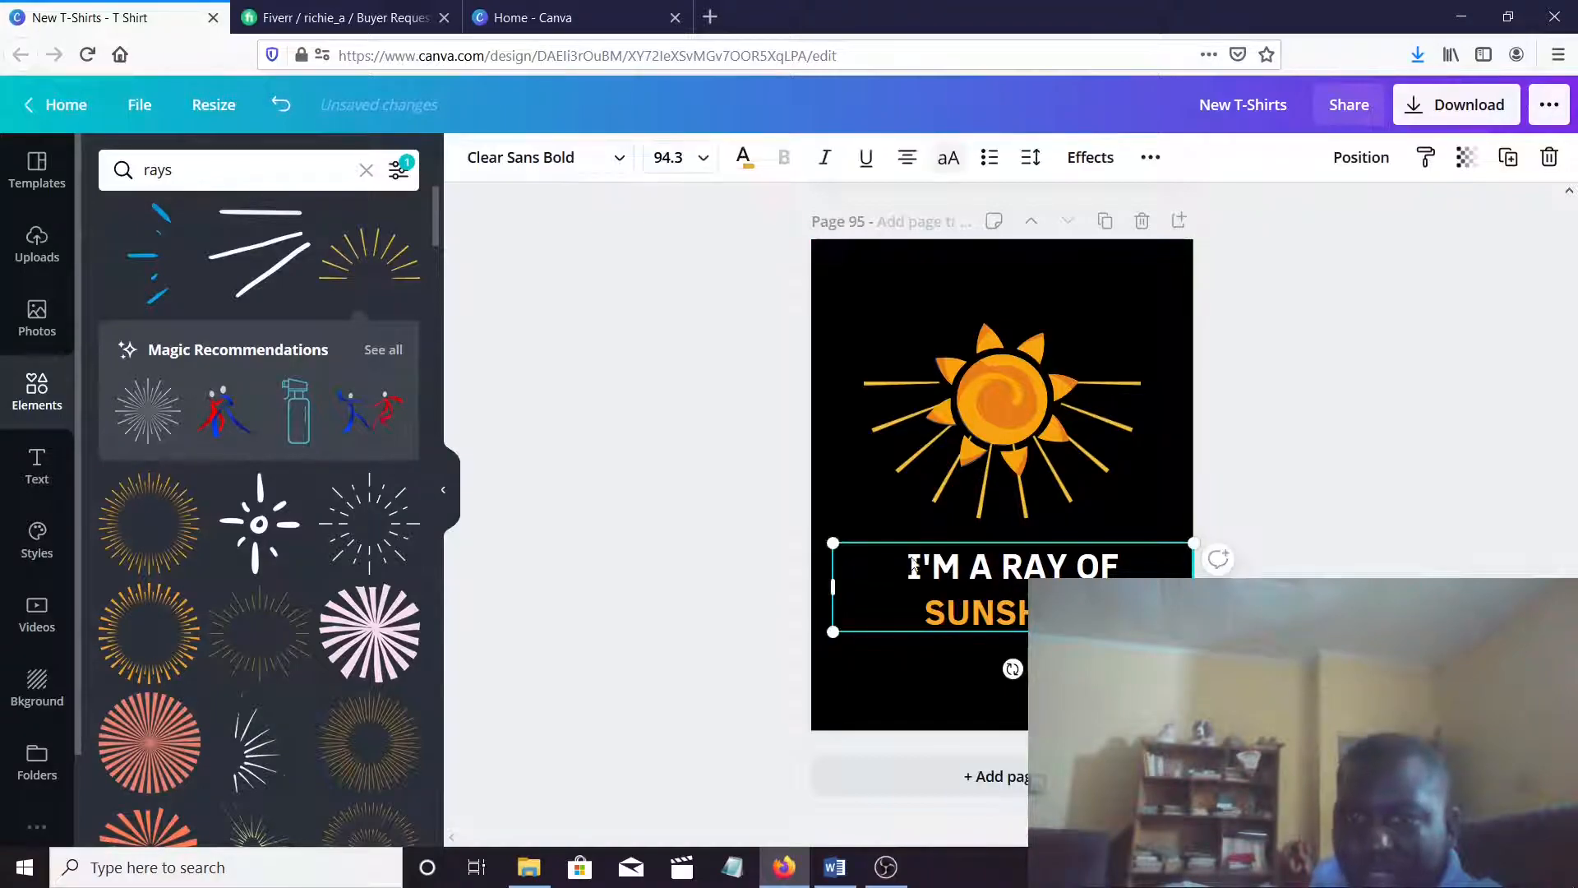
left_click_drag(1194, 587, 1155, 587)
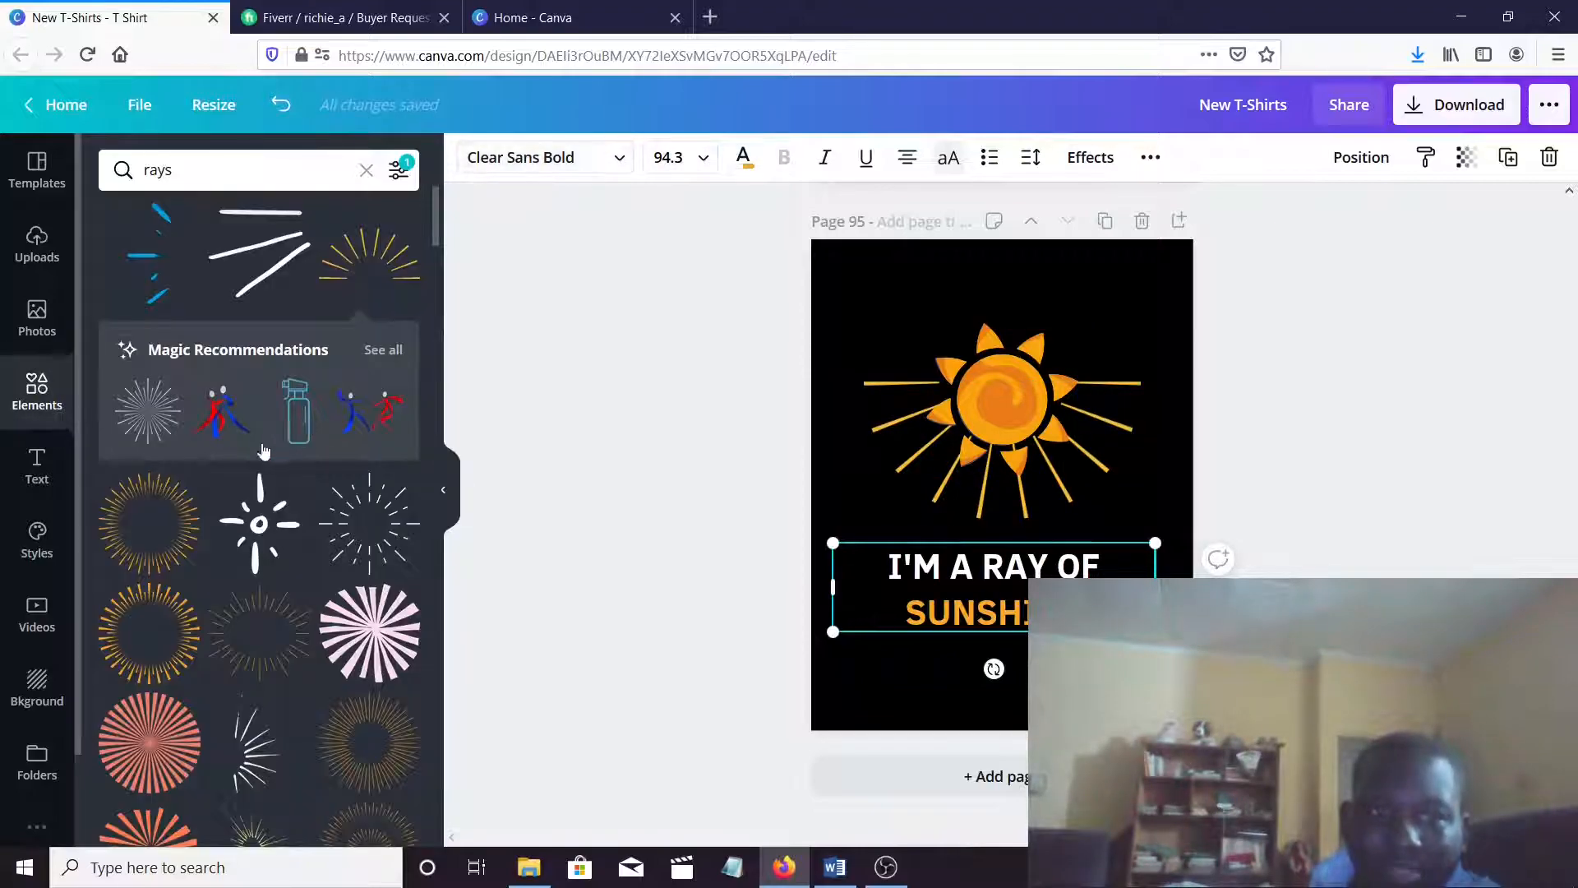
Find the Handwriting fonts and apply Bright Sunshine to the slogan
left_click(499, 182)
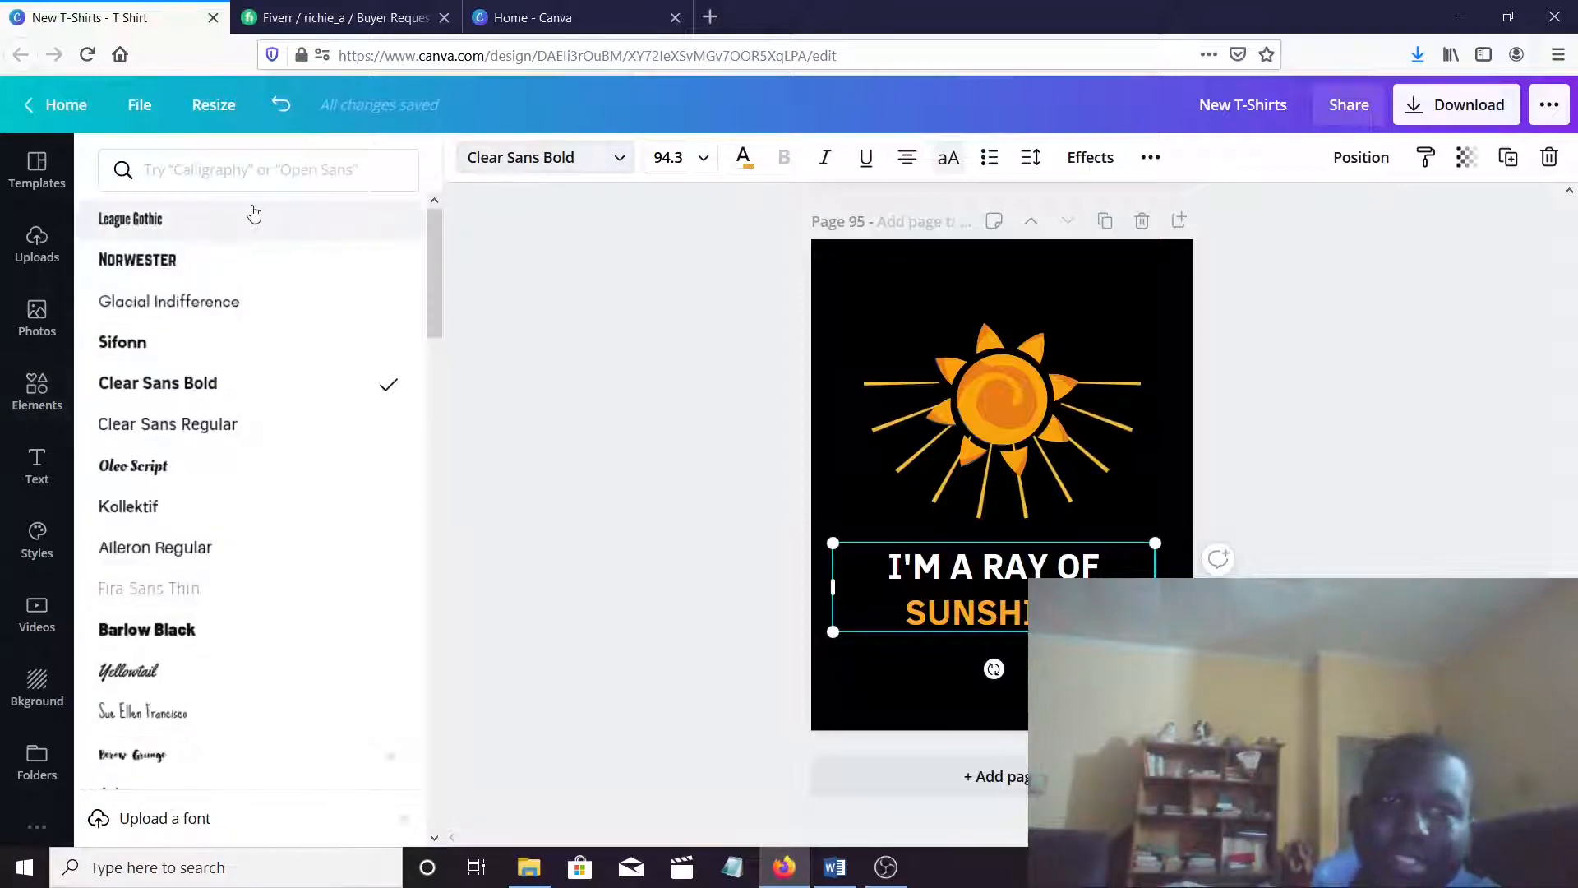
left_click(248, 173)
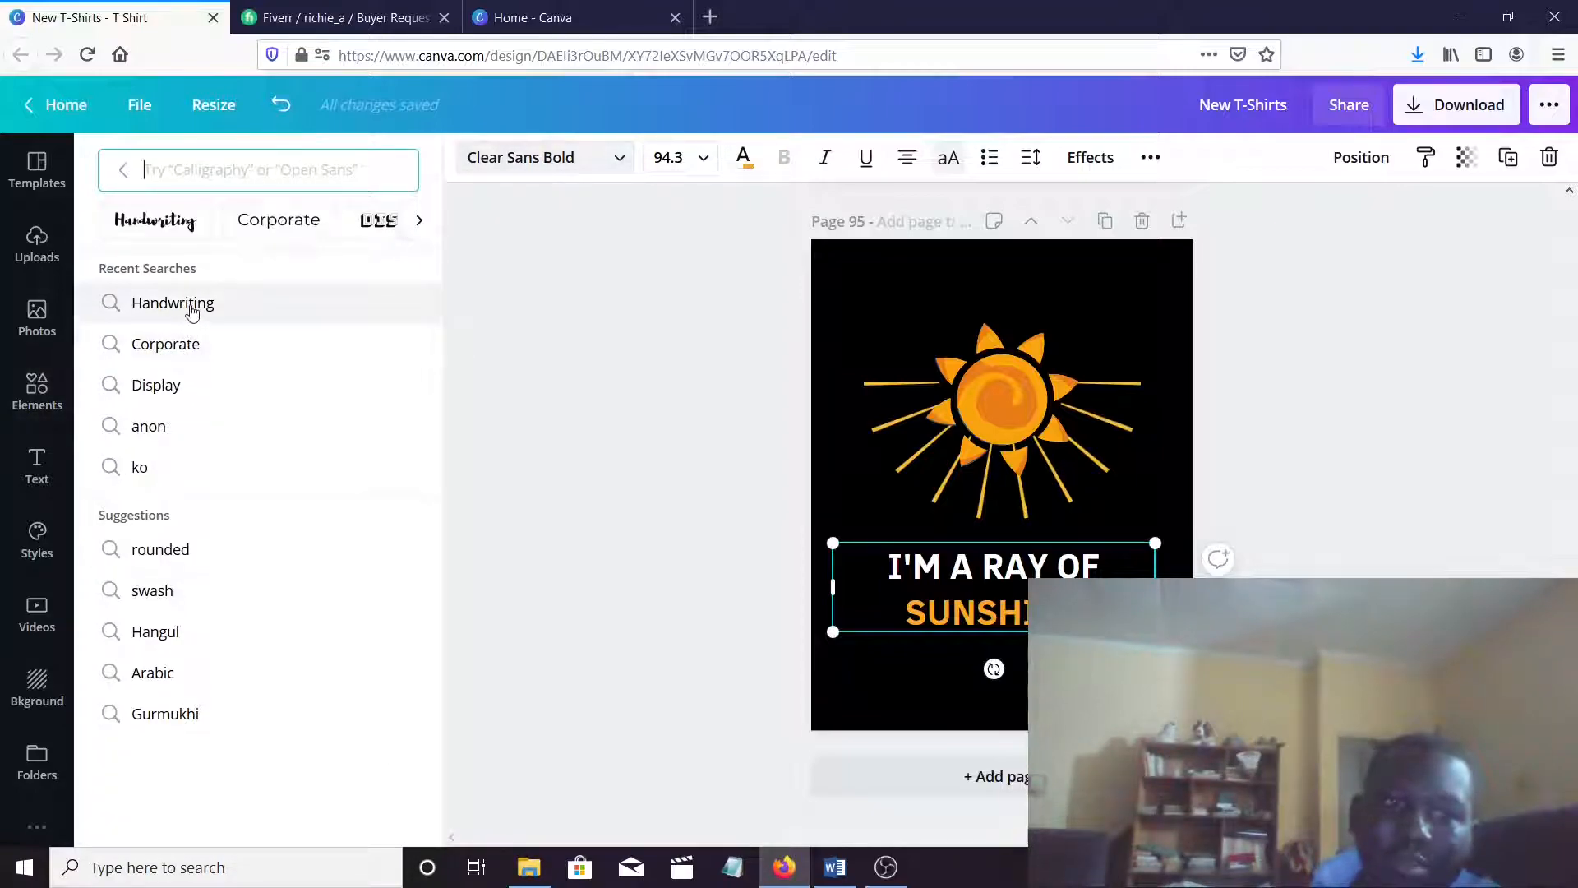
left_click(159, 216)
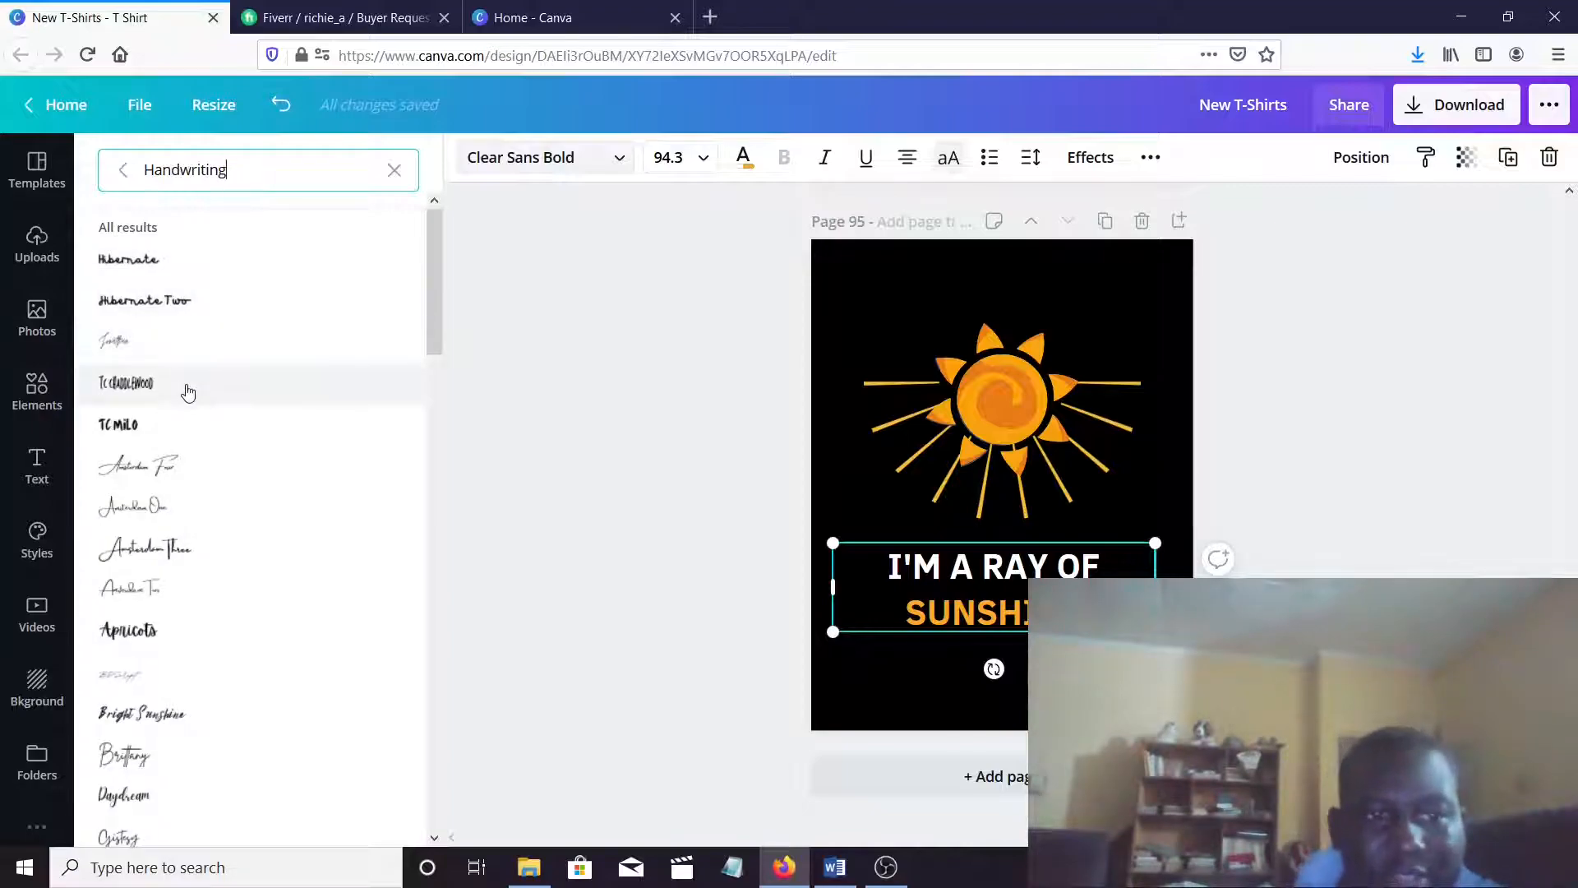
scroll(191, 391, "down", 1)
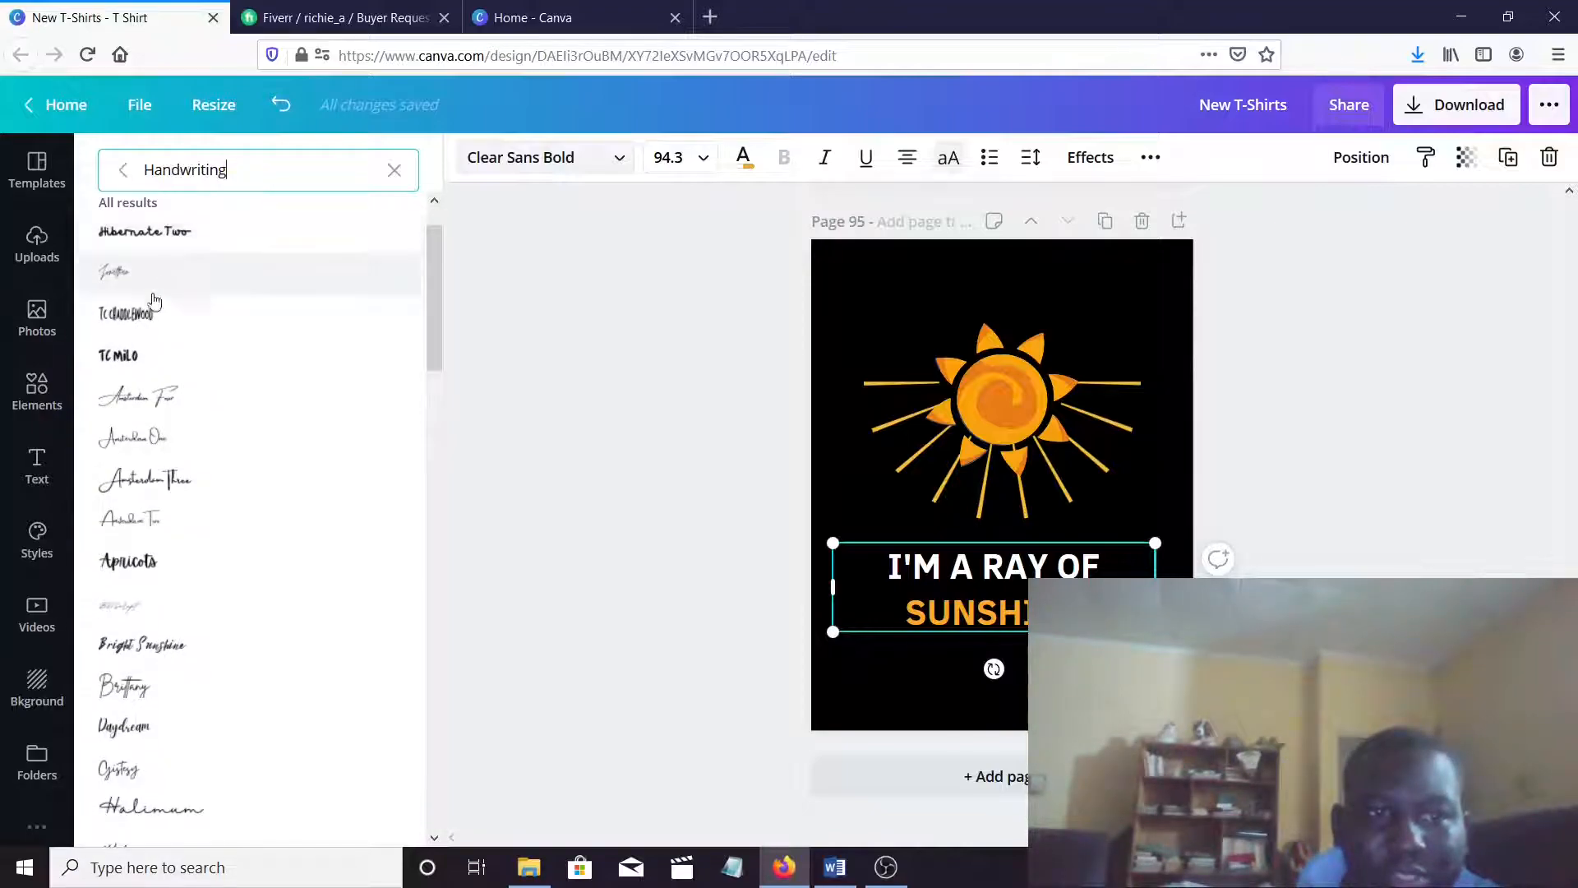
scroll(160, 576, "down", 1)
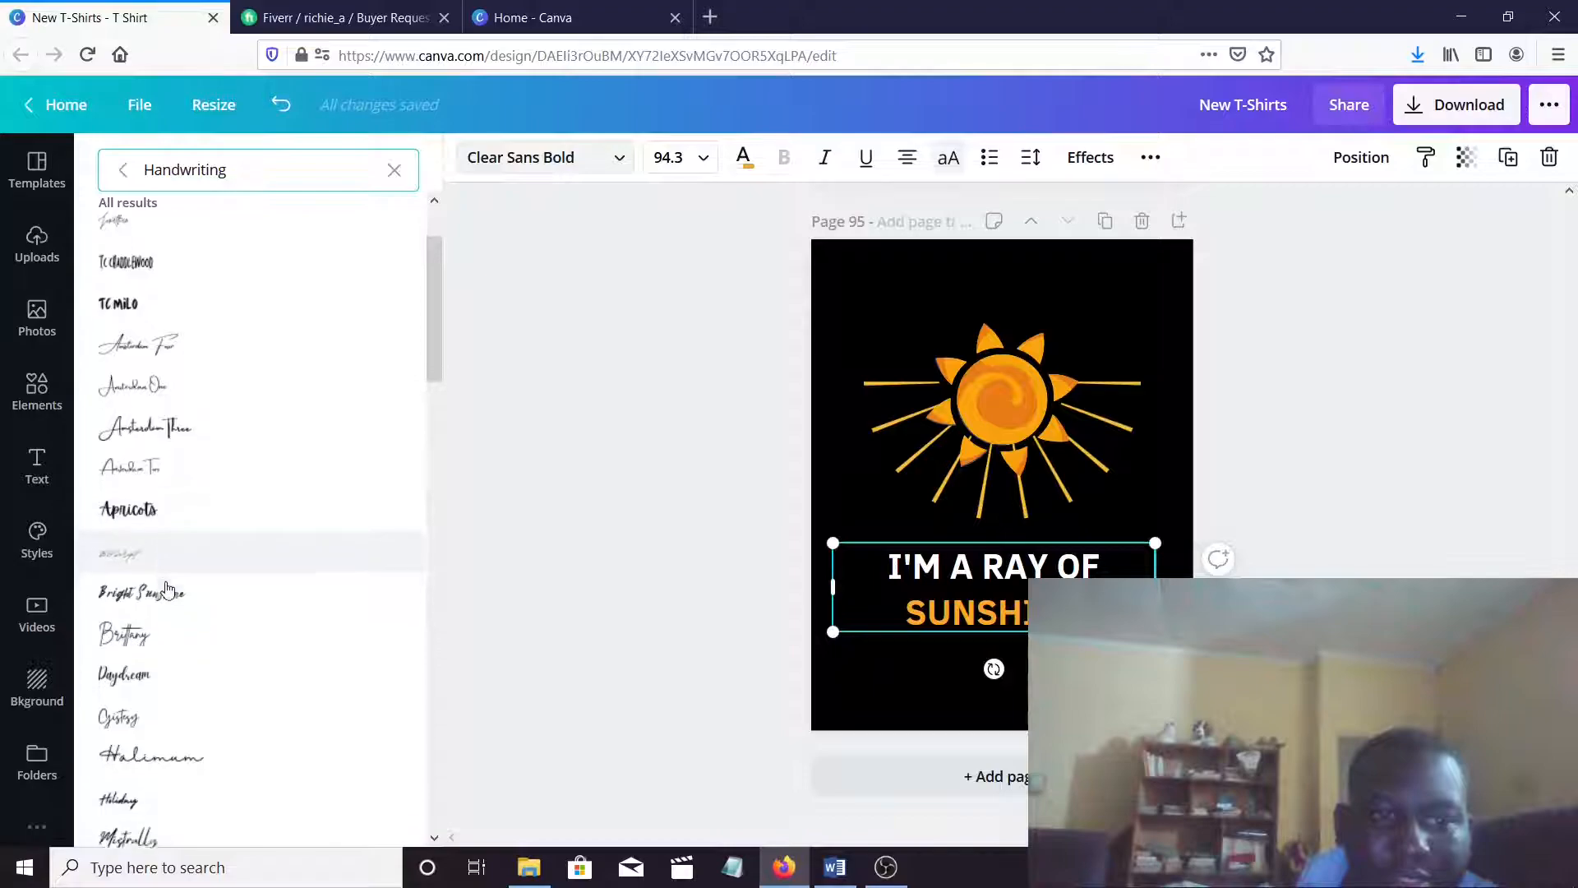
left_click(153, 624)
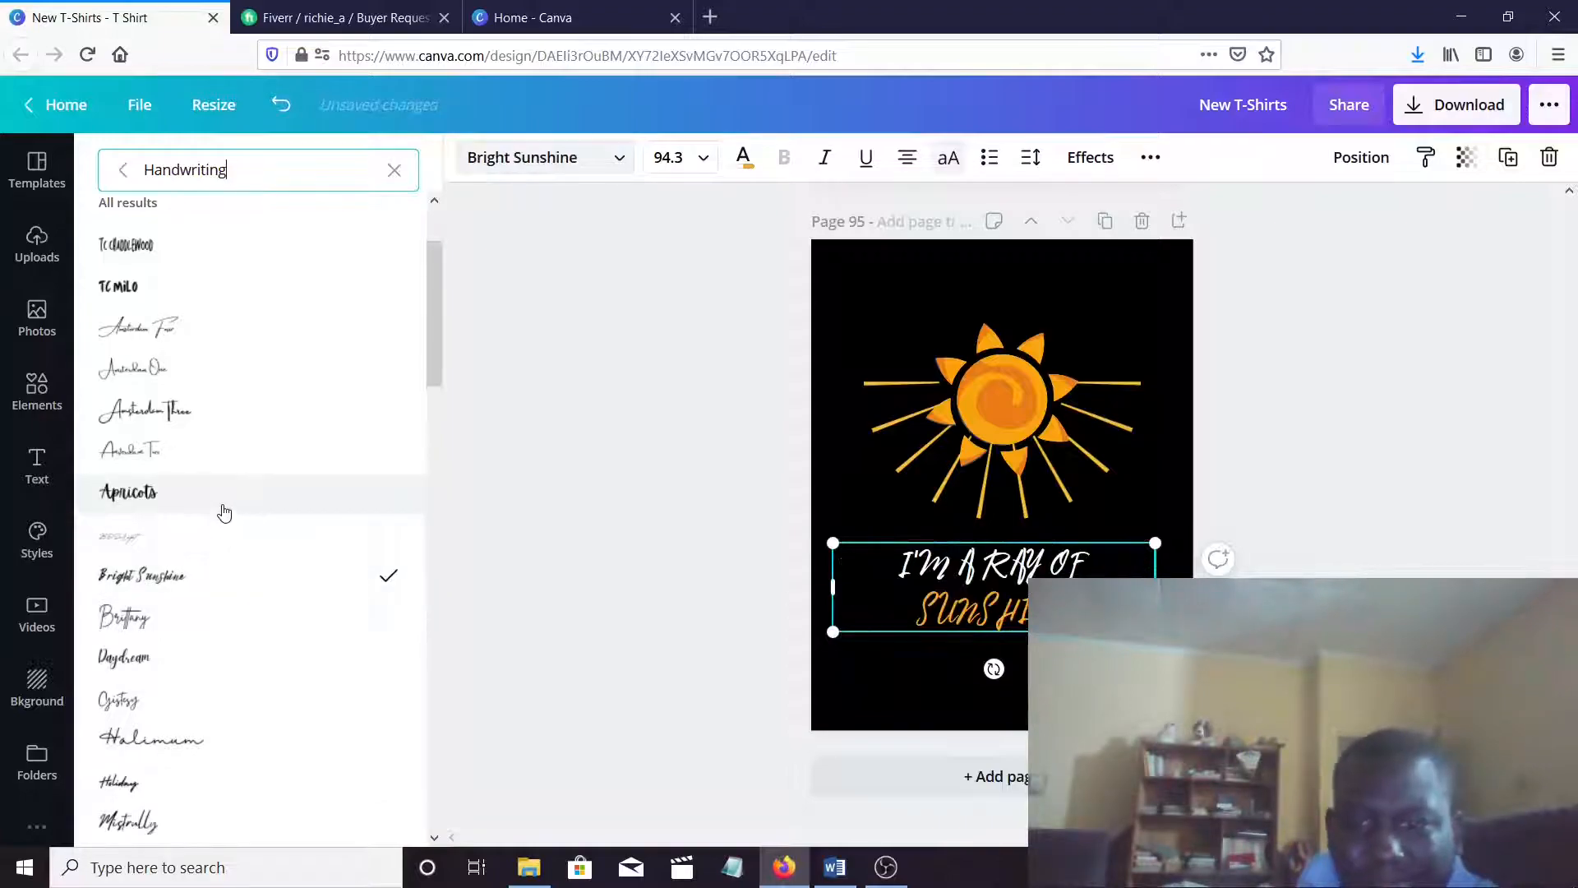
Try Hibernate Two from the Handwriting fonts on the slogan, and apply Hibernate instead
scroll(238, 465, "down", 4)
scroll(245, 462, "down", 7)
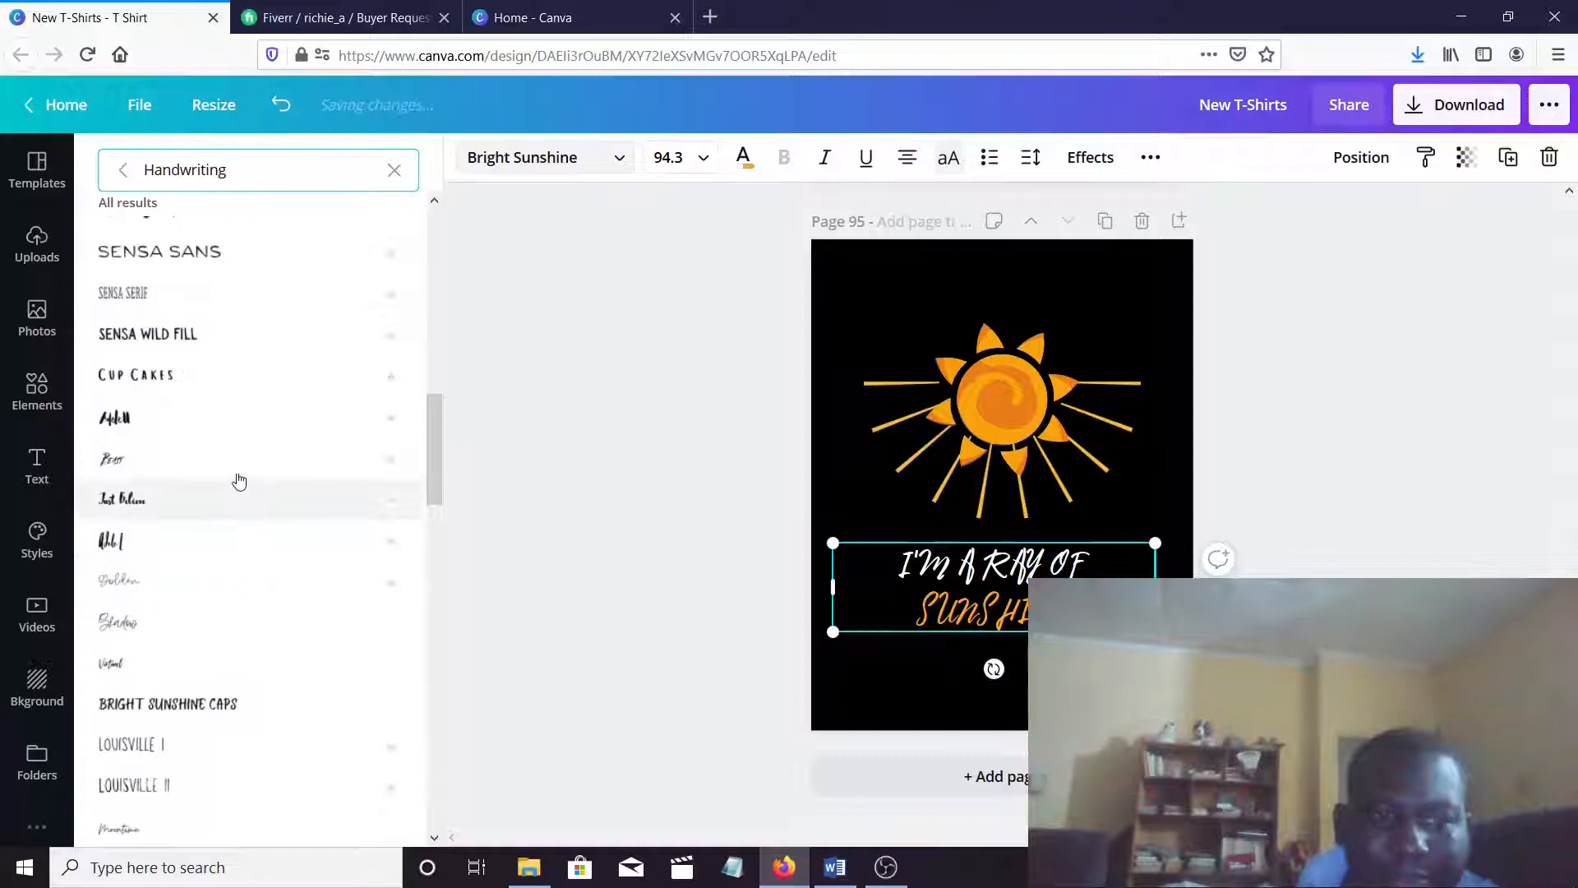
left_click(237, 431)
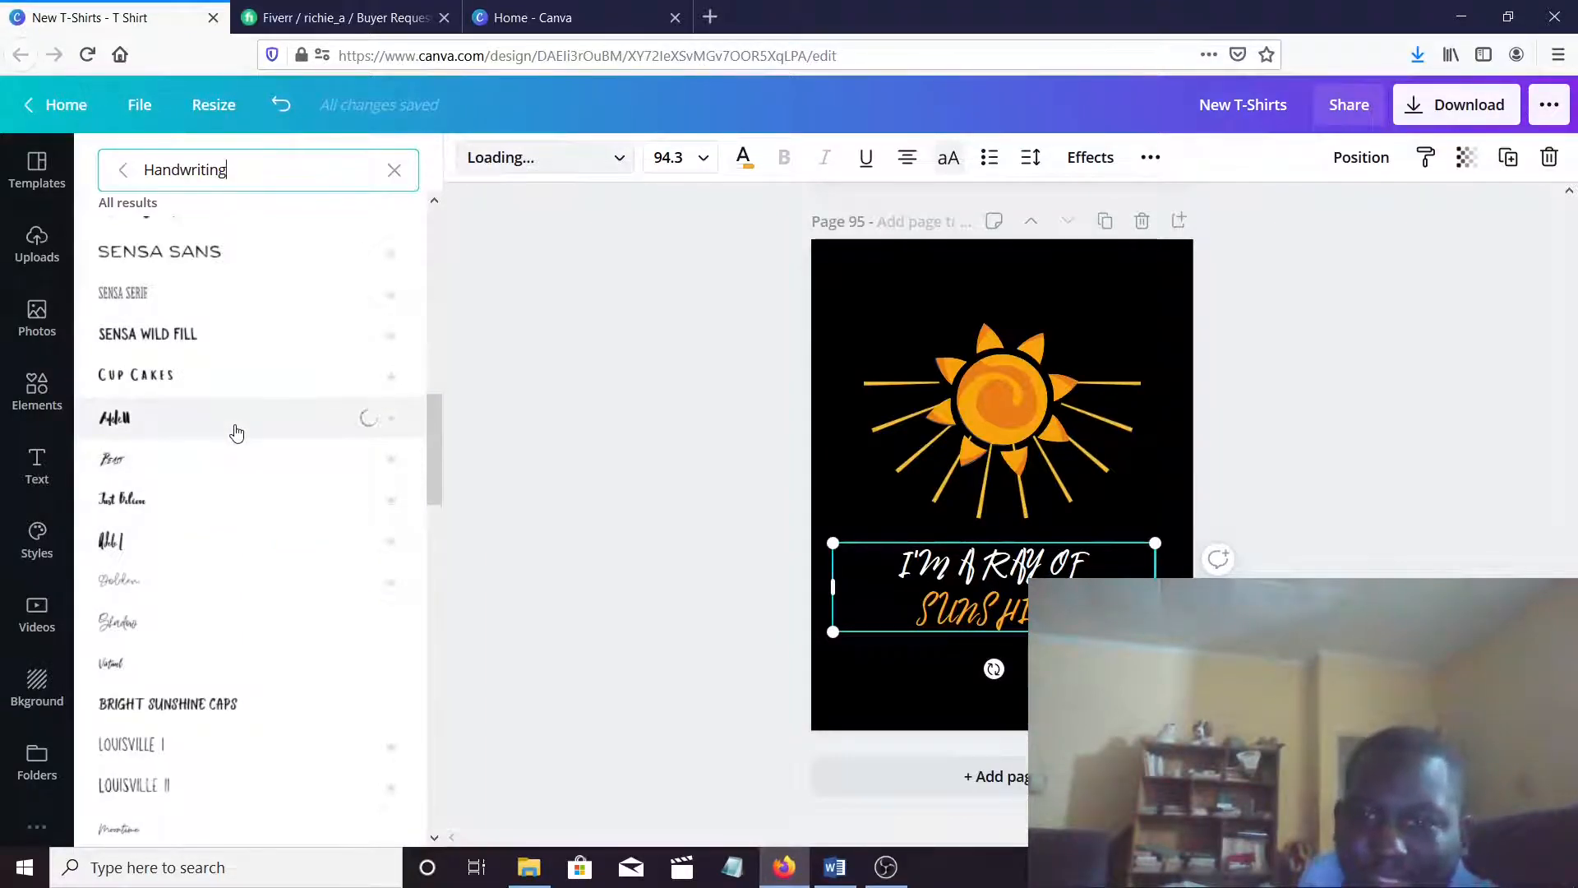
scroll(247, 415, "up", 10)
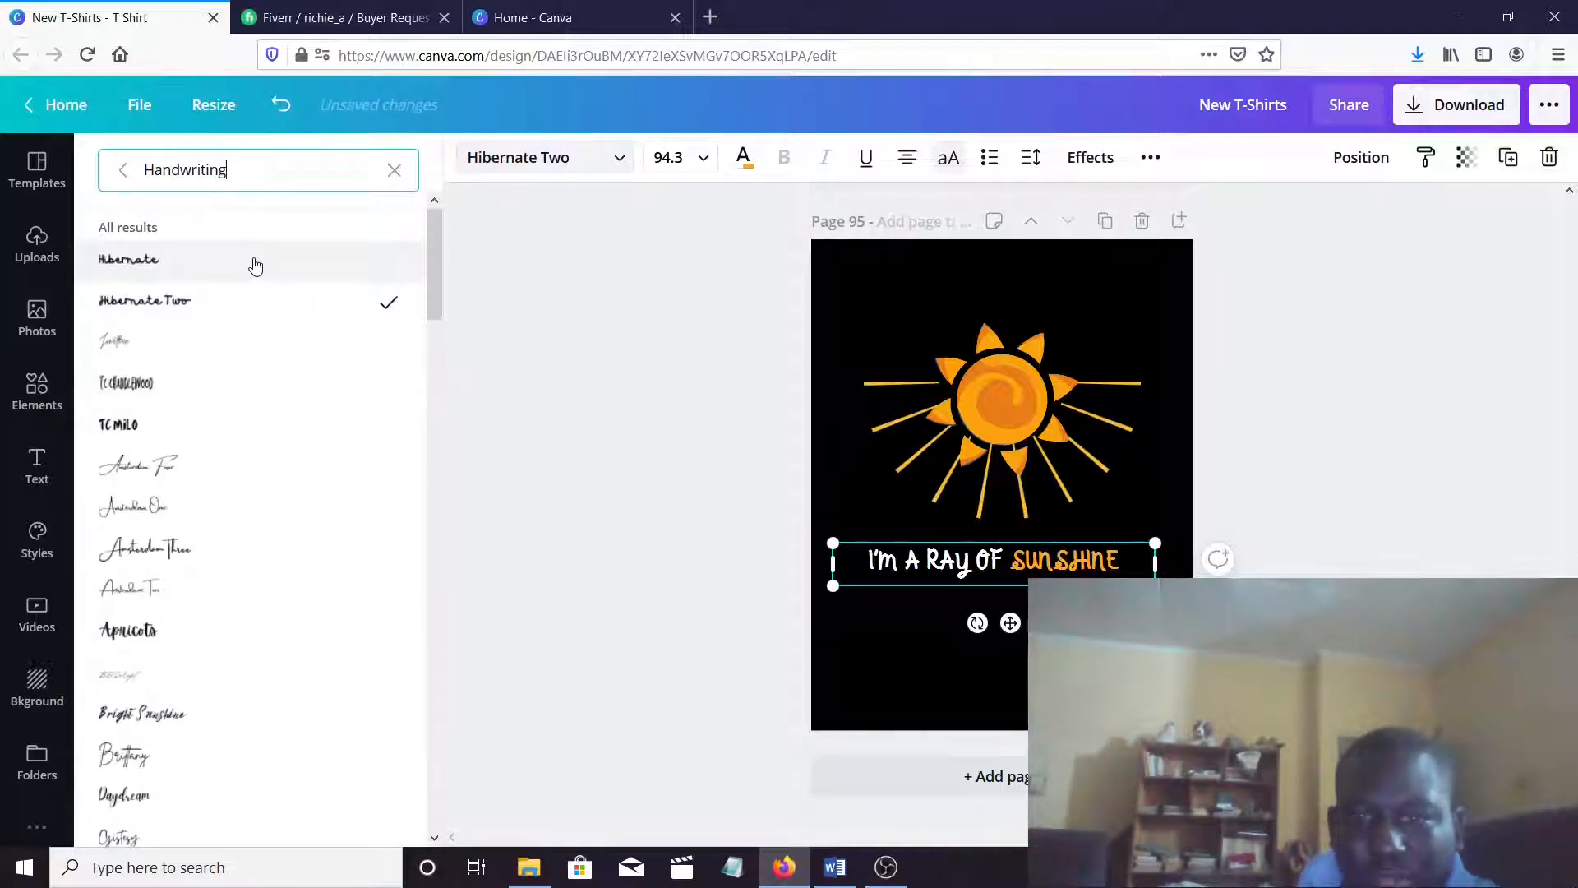
left_click(256, 265)
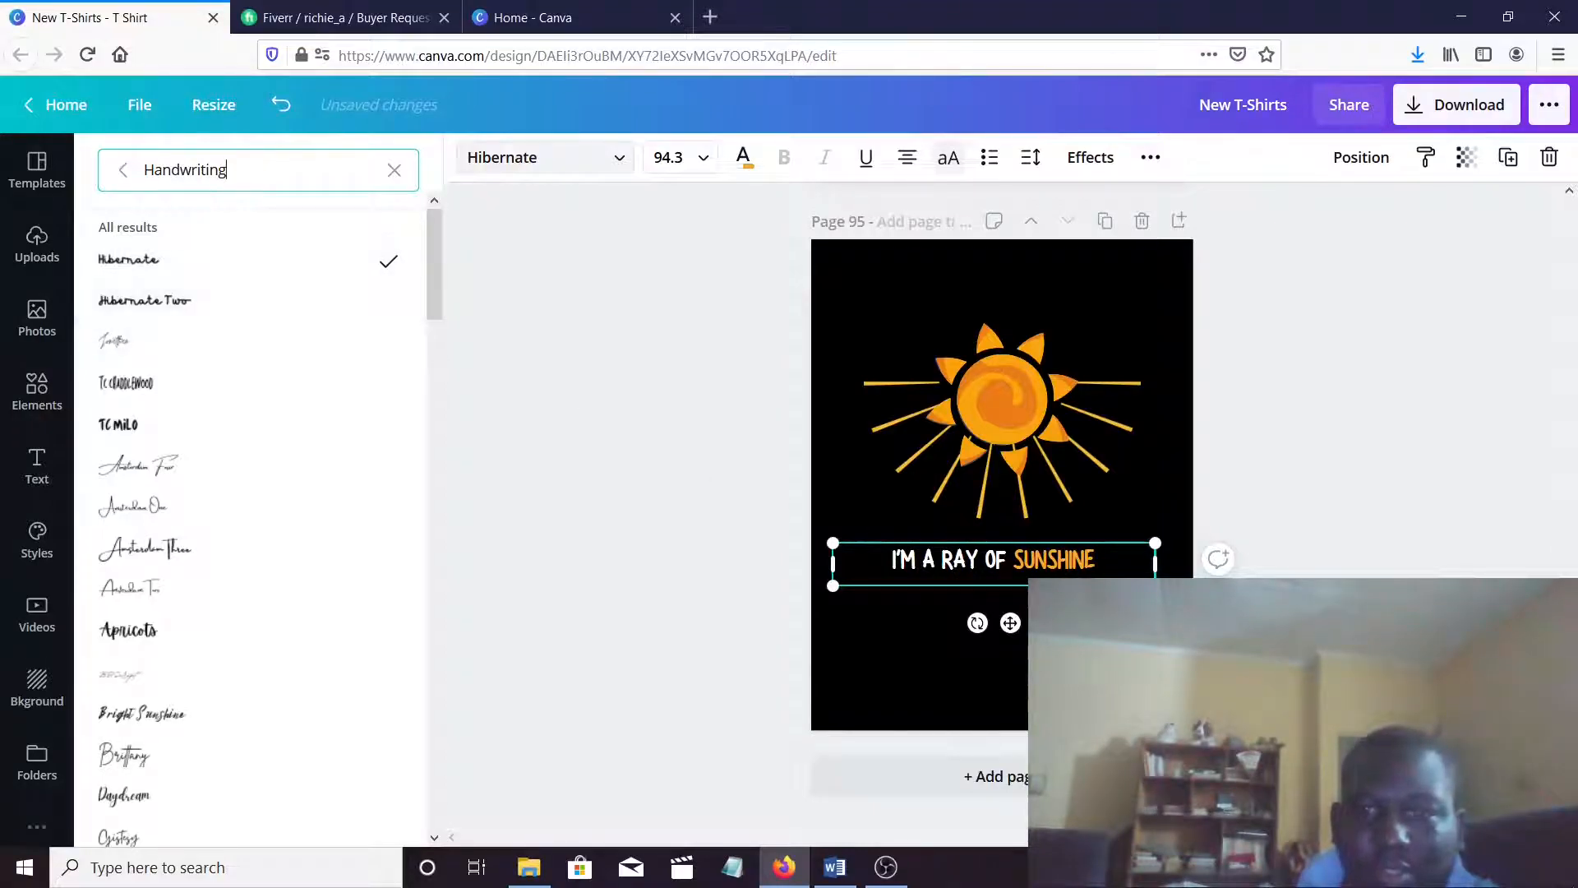
Set the slogan's font size to 120
left_click(689, 162)
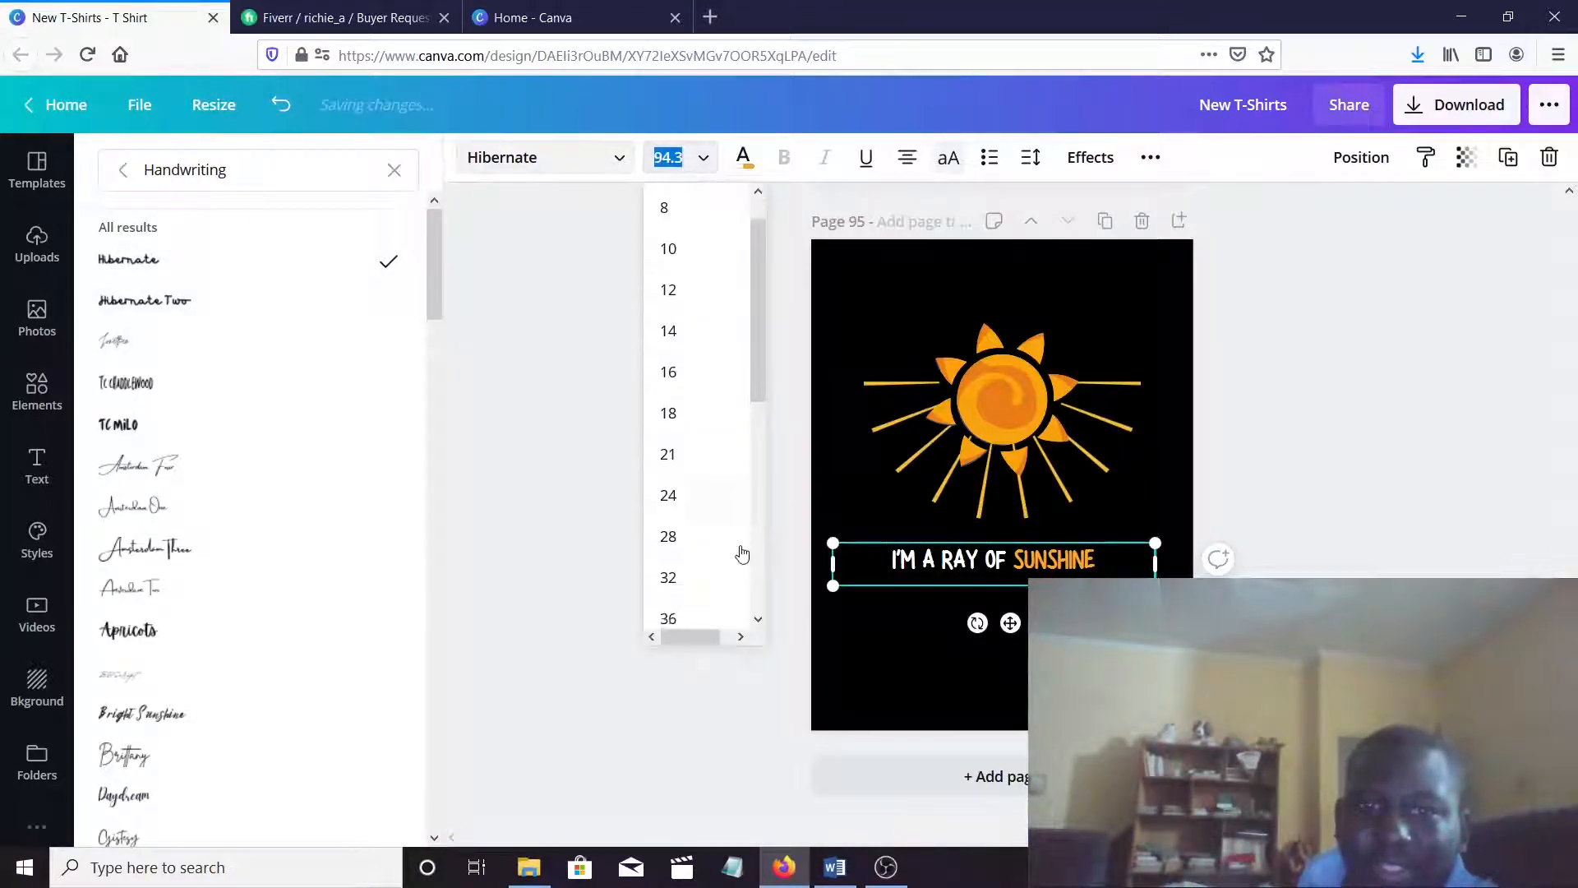
scroll(732, 546, "down", 5)
left_click(674, 559)
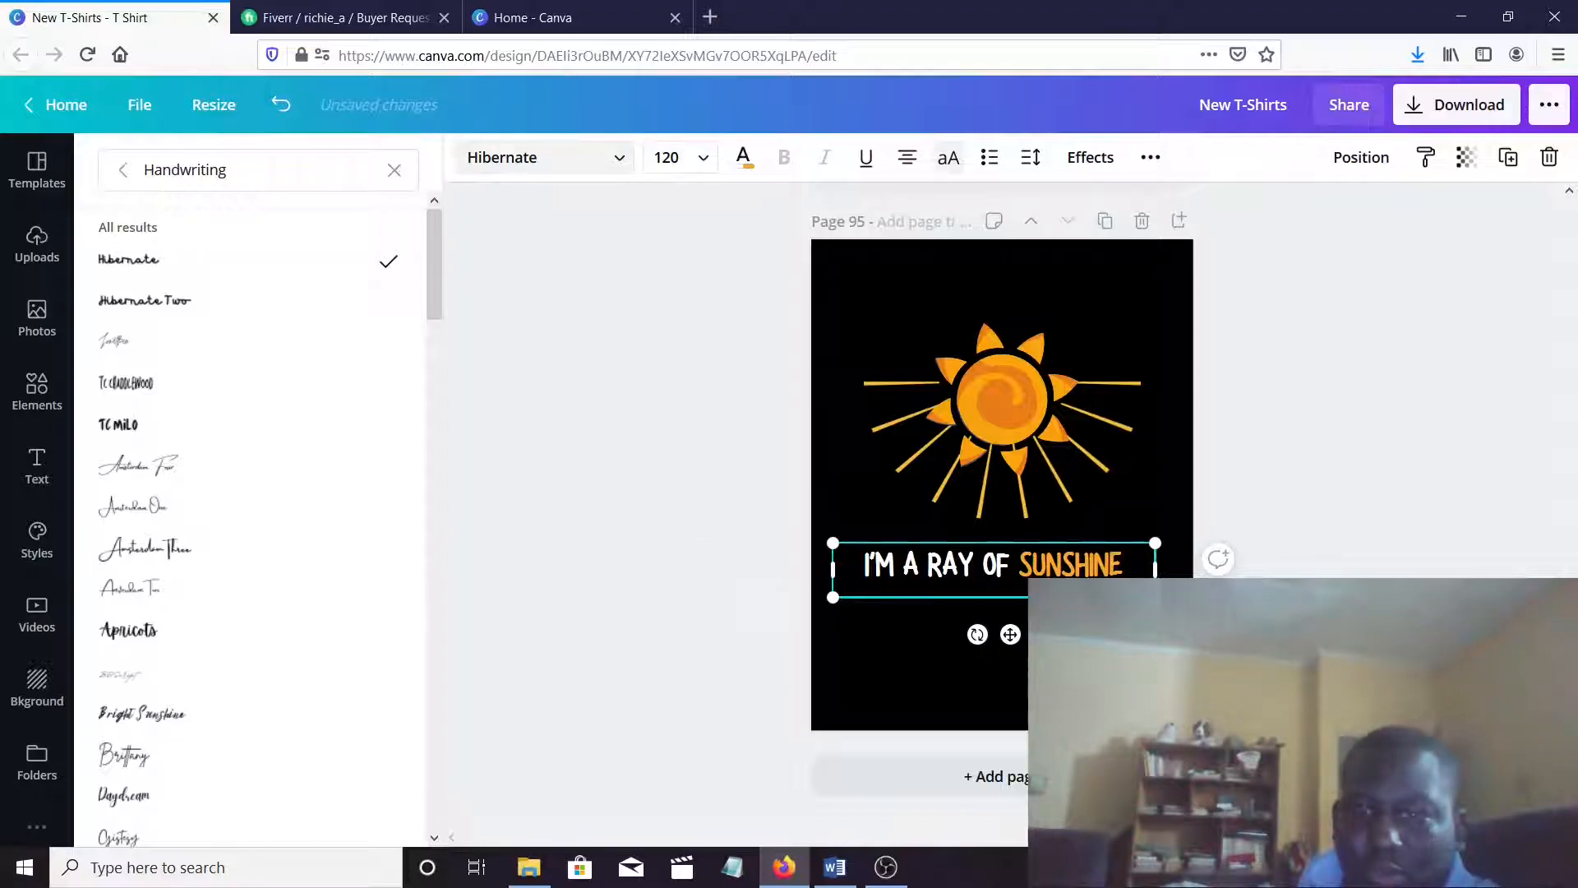
Move the slogan slightly lower and centre it, and nudge the rays graphic down a little beneath the sun
left_click(1093, 571)
left_click(1076, 629)
left_click_drag(997, 566, 1006, 582)
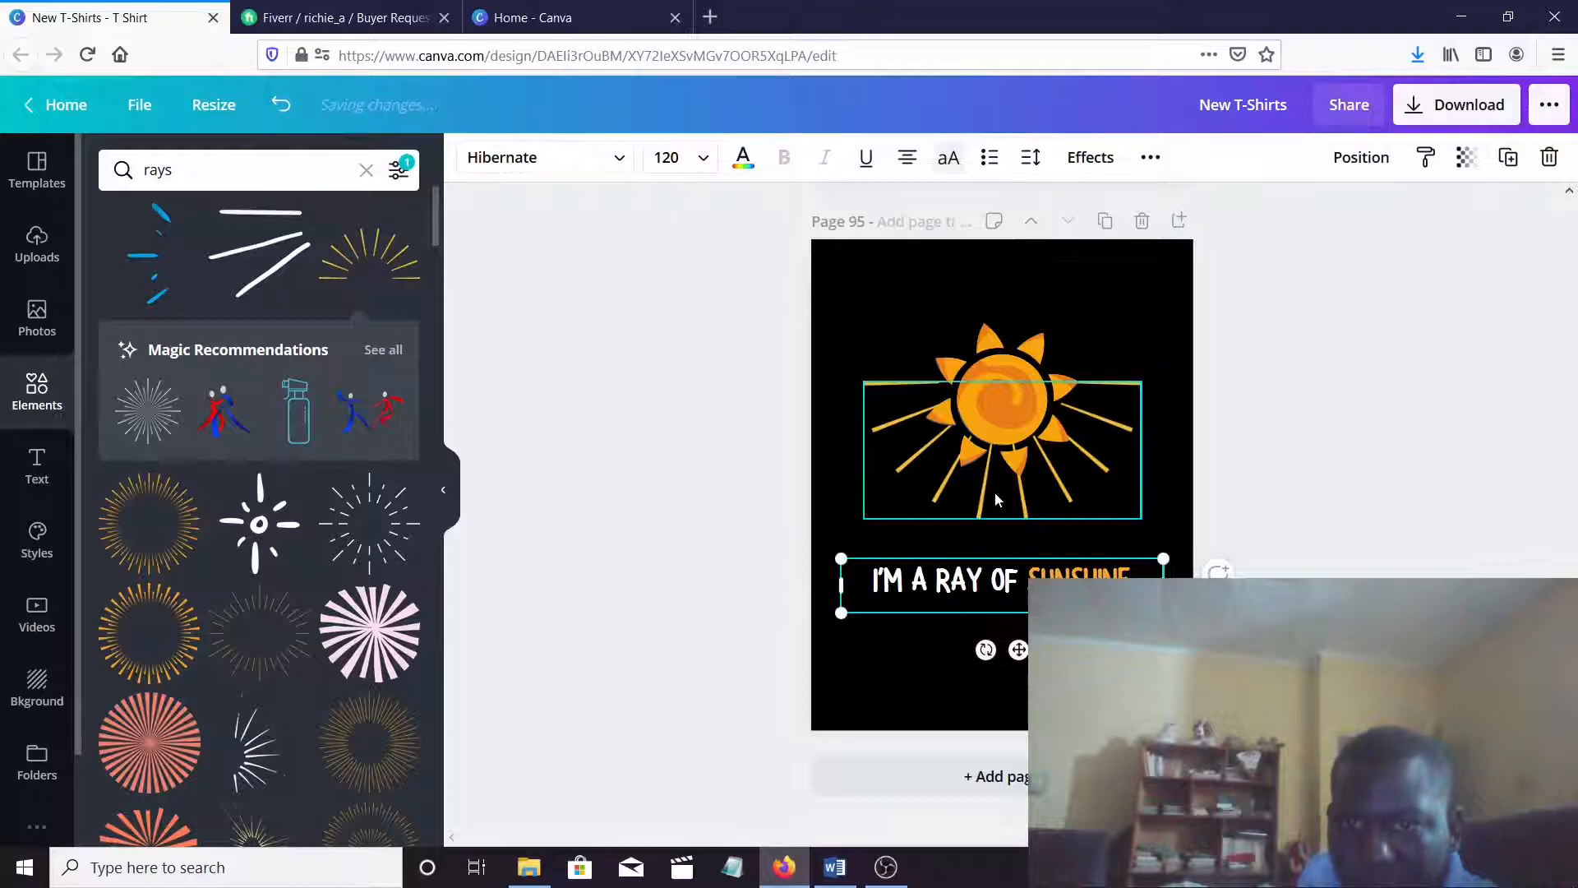
left_click(996, 512)
left_click_drag(995, 513, 994, 515)
left_click(1299, 391)
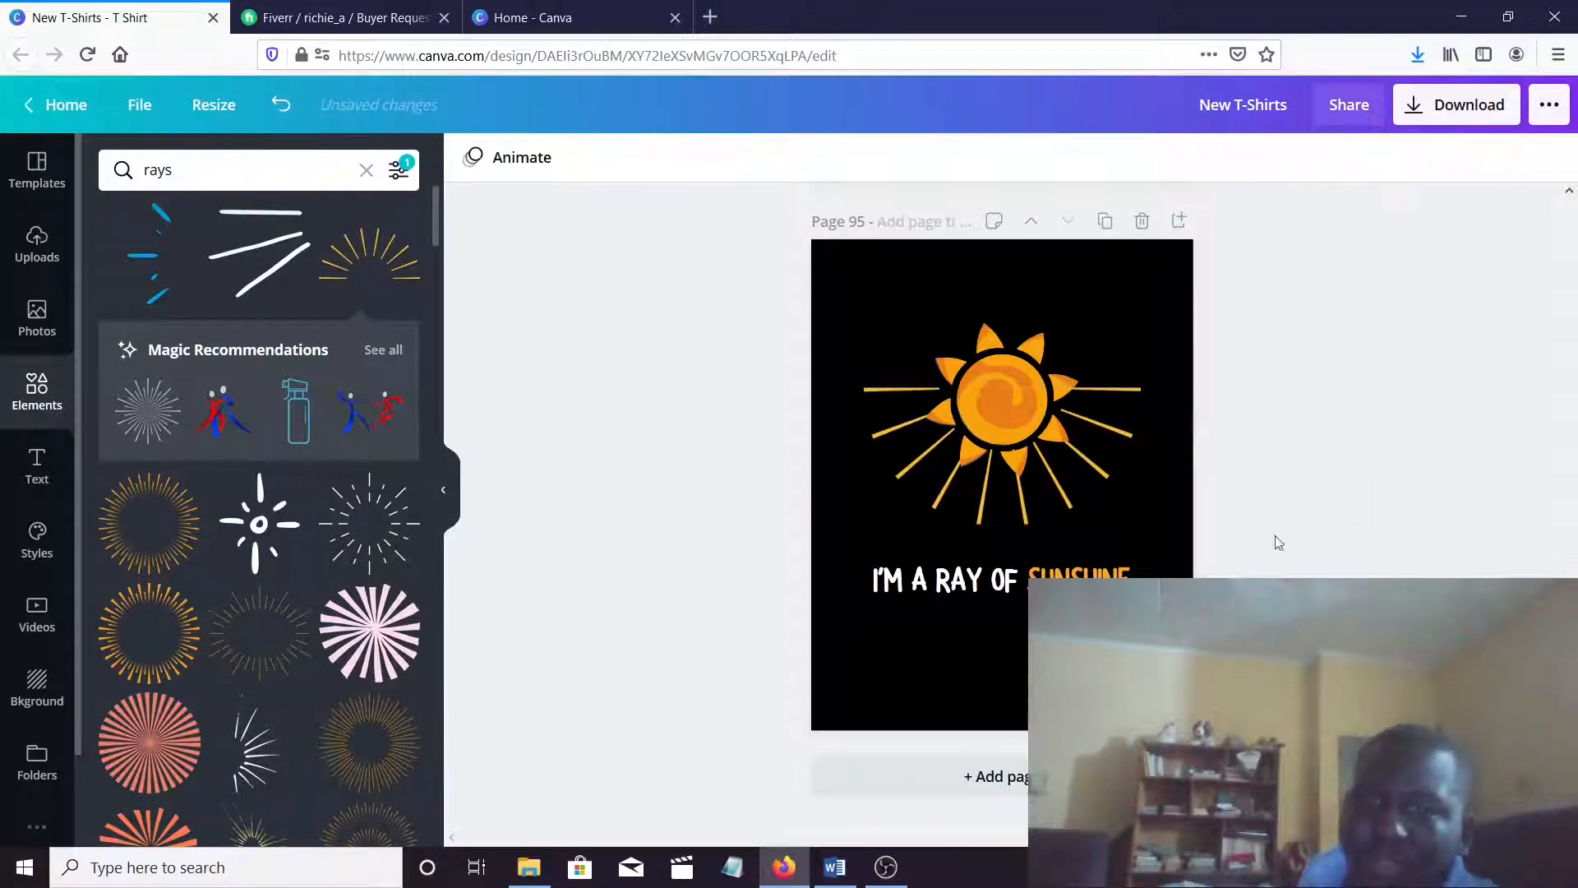
left_click_drag(1083, 591, 1083, 586)
Search the elements for "light" and add the free orange outlined sparkle graphic to the page
left_click(192, 185)
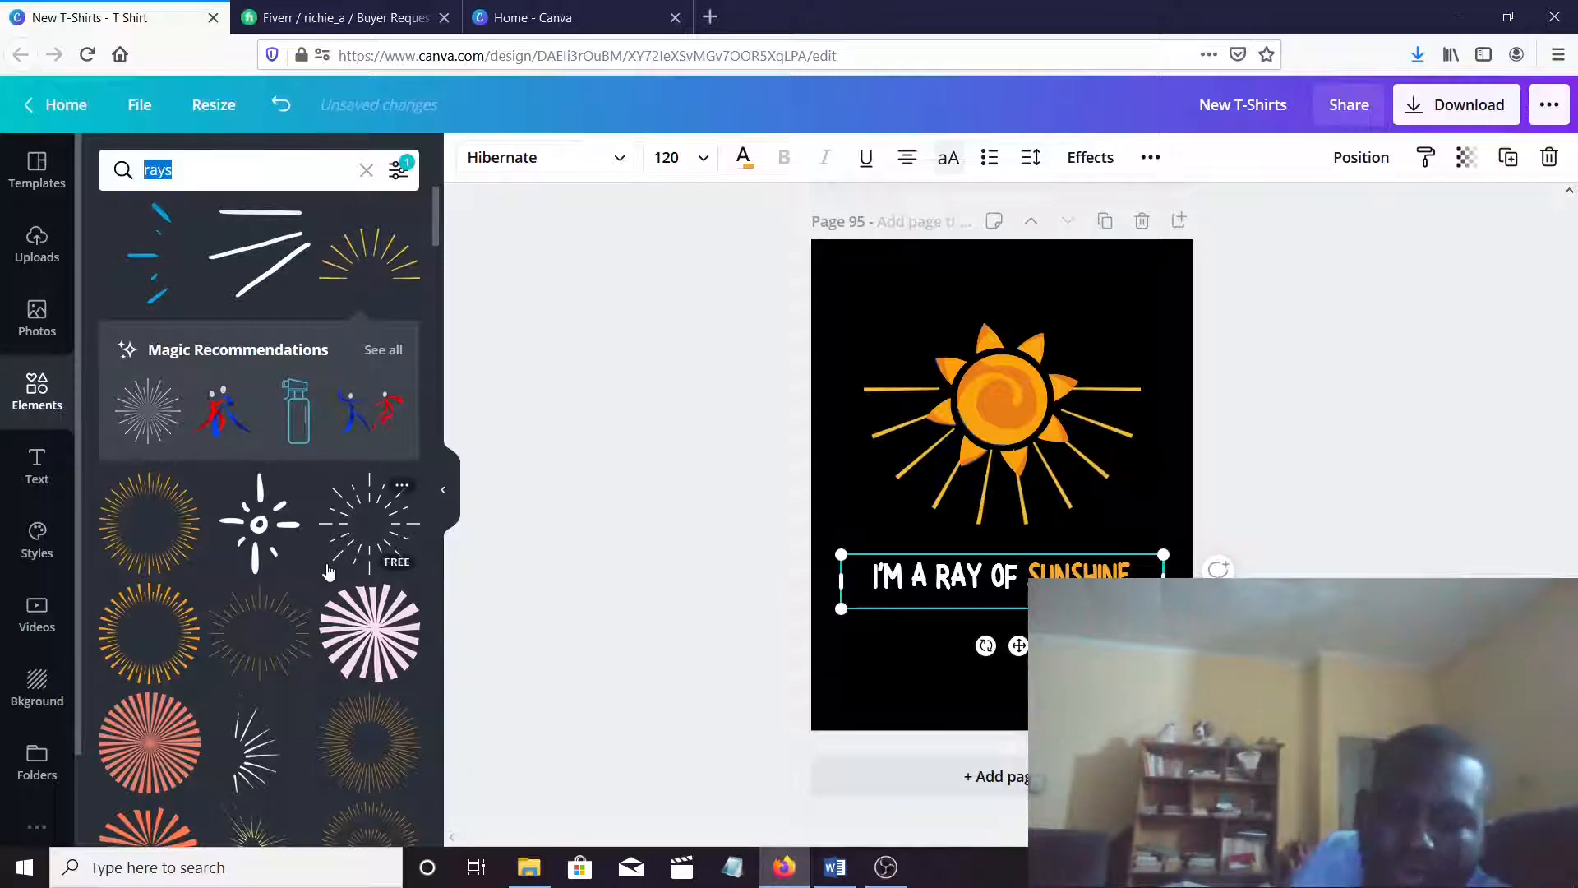
type("light")
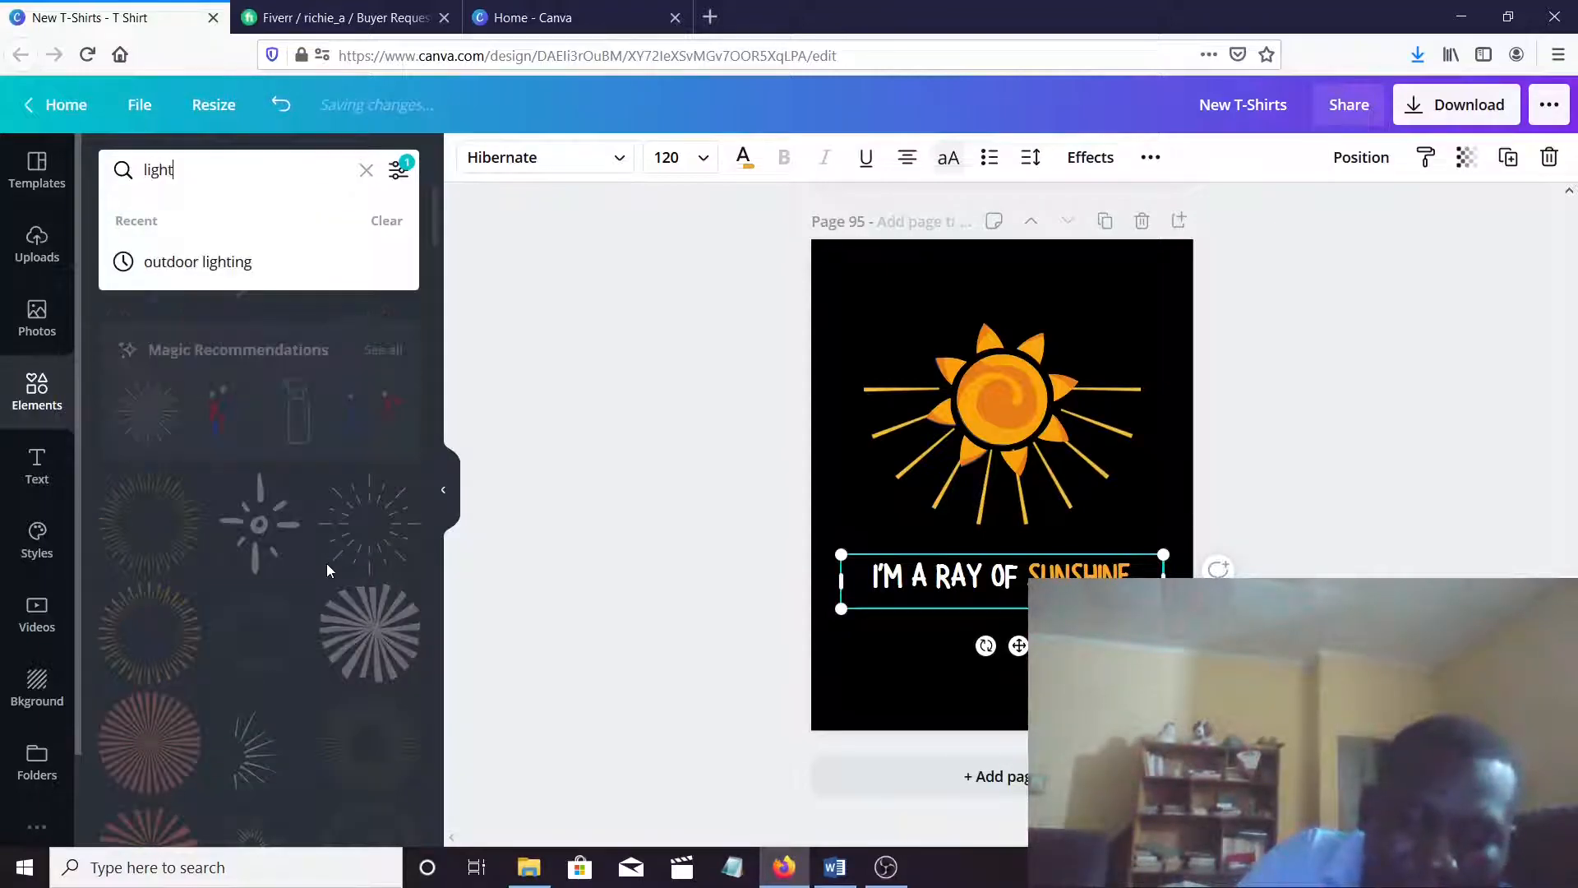
key("Return")
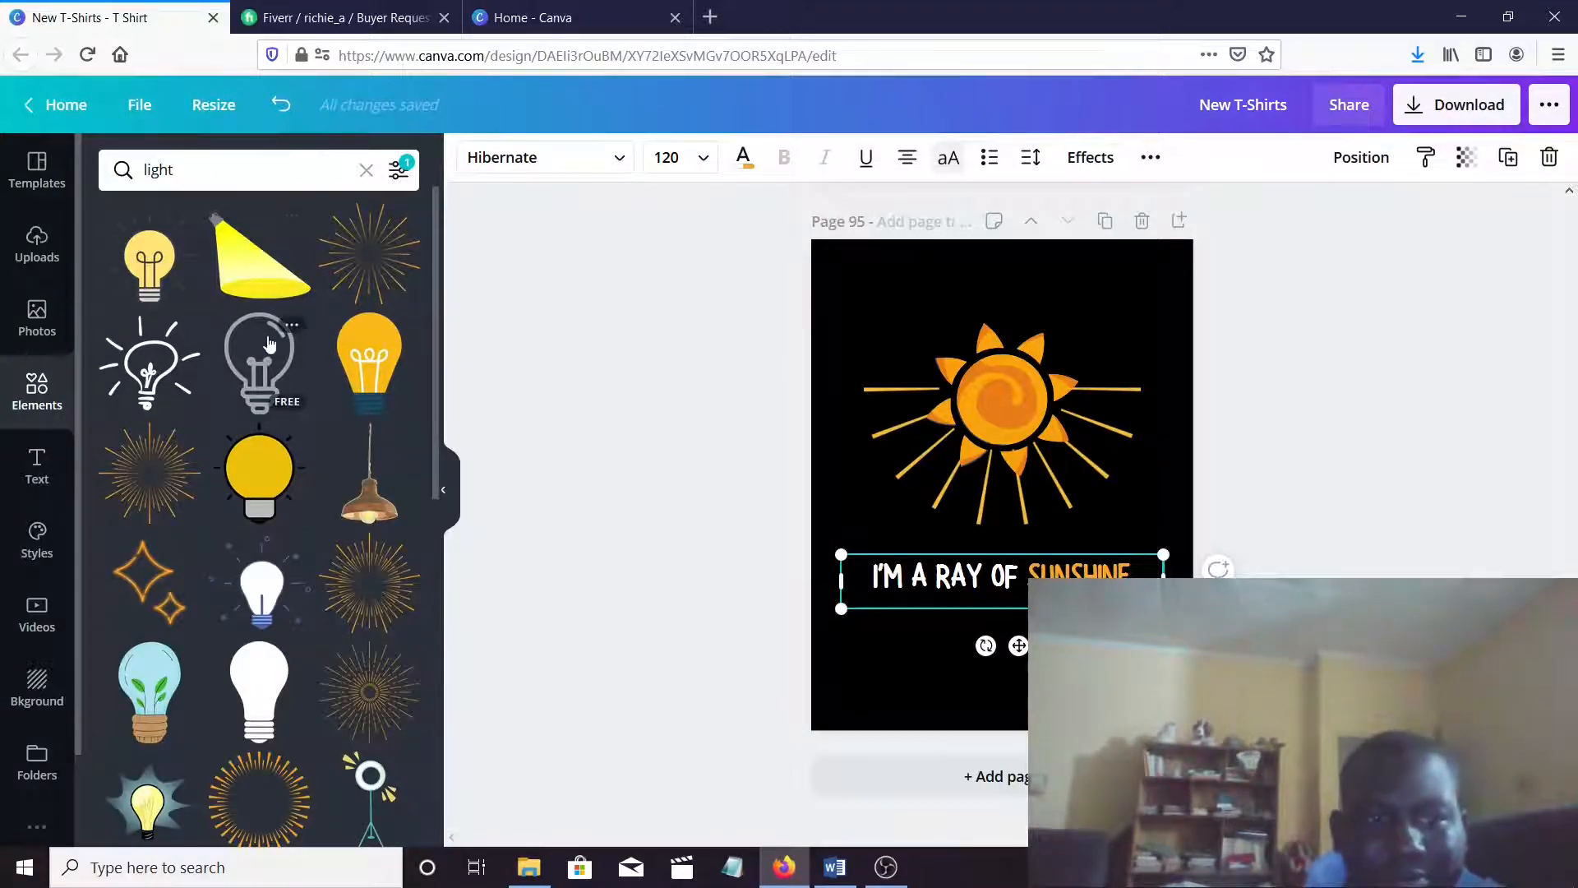
scroll(246, 411, "down", 5)
scroll(156, 476, "up", 3)
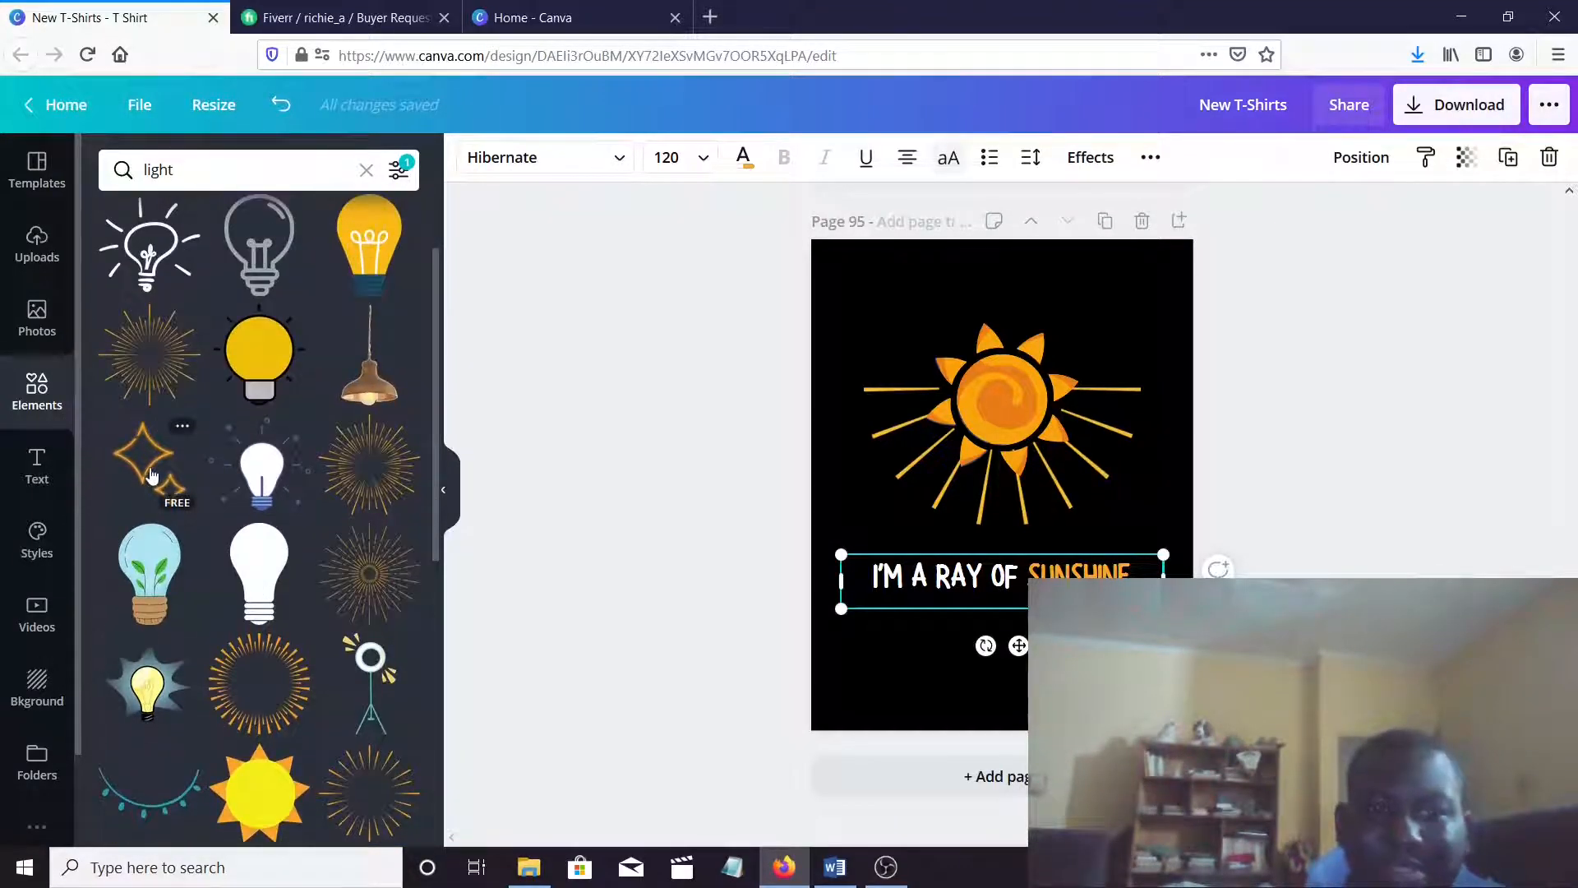
left_click(150, 476)
Shrink the sparkle graphic to a small icon and place it just above the beginning of the slogan
left_click_drag(1059, 545, 928, 523)
left_click(941, 501)
left_click(938, 515)
double_click(912, 540)
left_click(839, 529)
left_click(996, 491)
left_click(1559, 160)
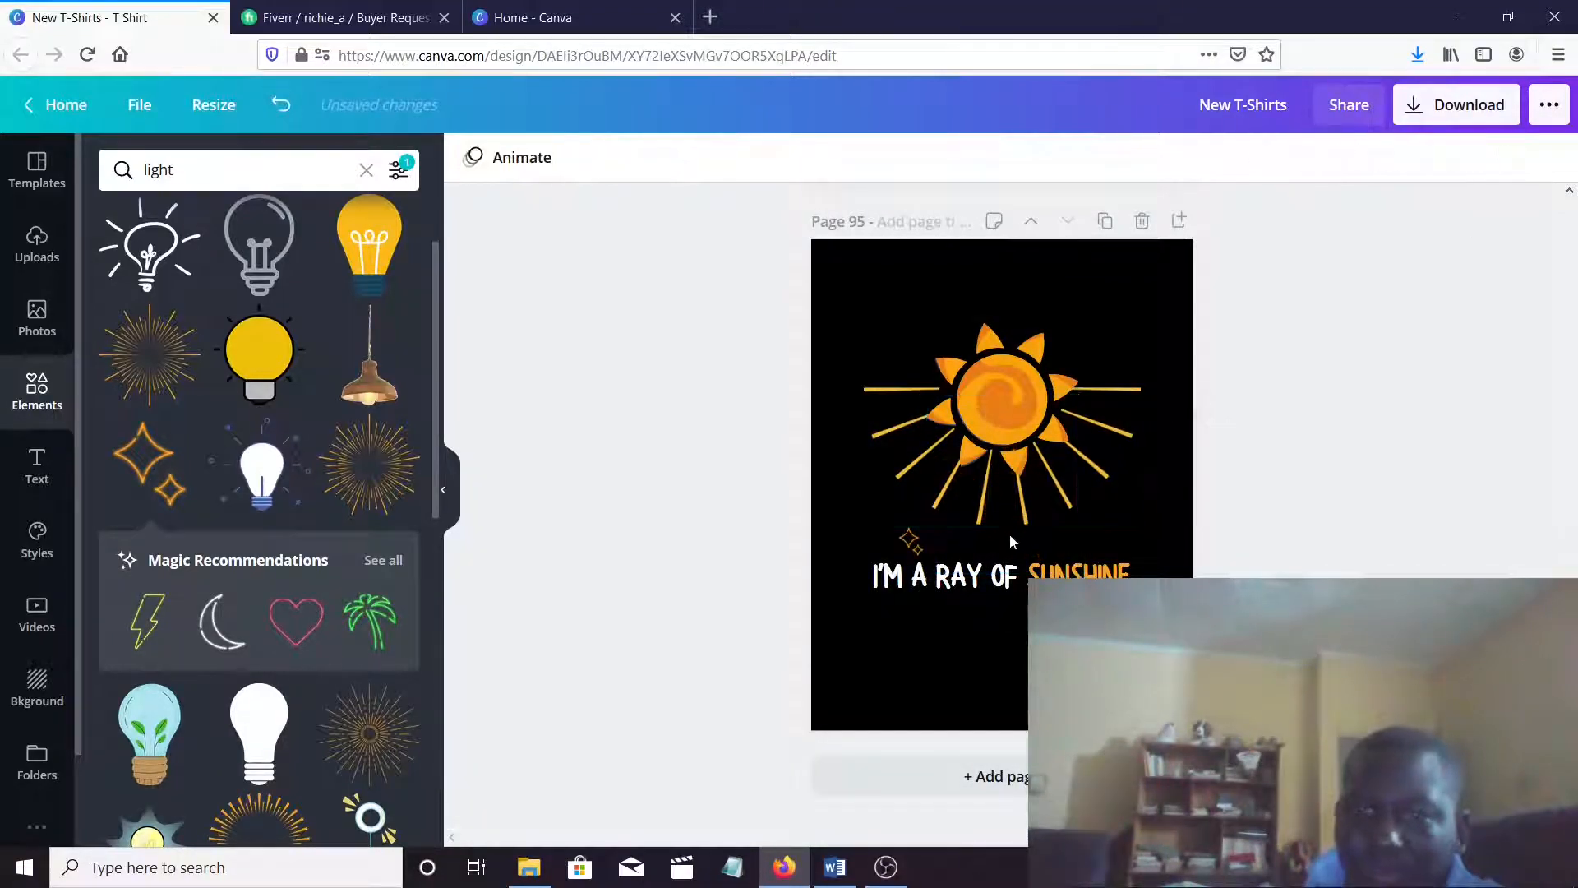
left_click(913, 545)
left_click_drag(913, 544, 913, 540)
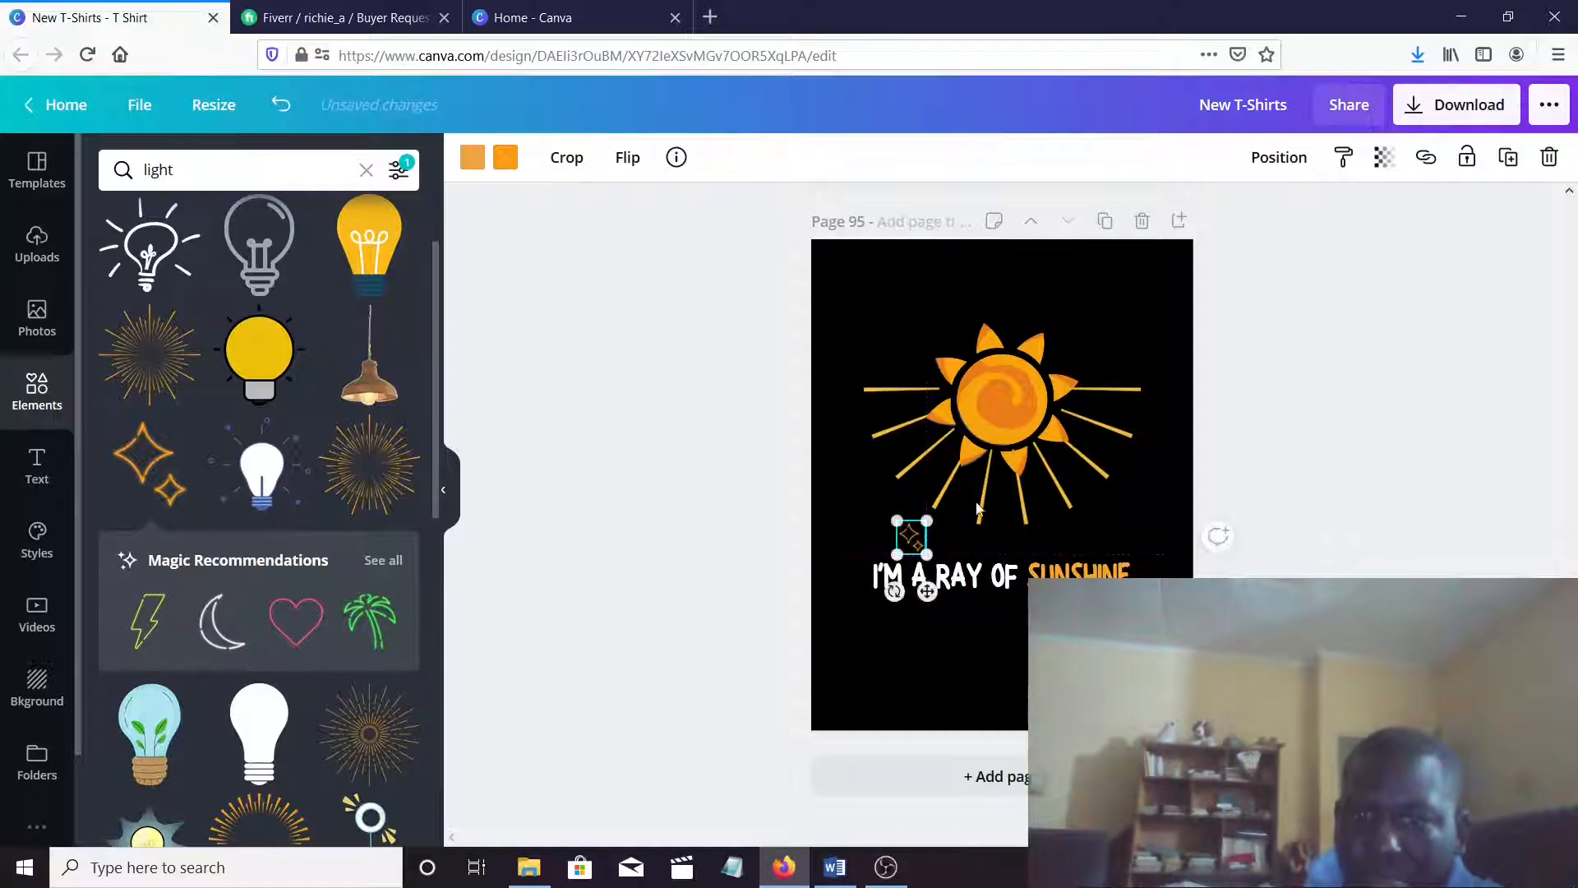
Duplicate the small sparkle and spread seven sparkles in an arc along the outer ends of the sun's rays
left_click(1506, 159)
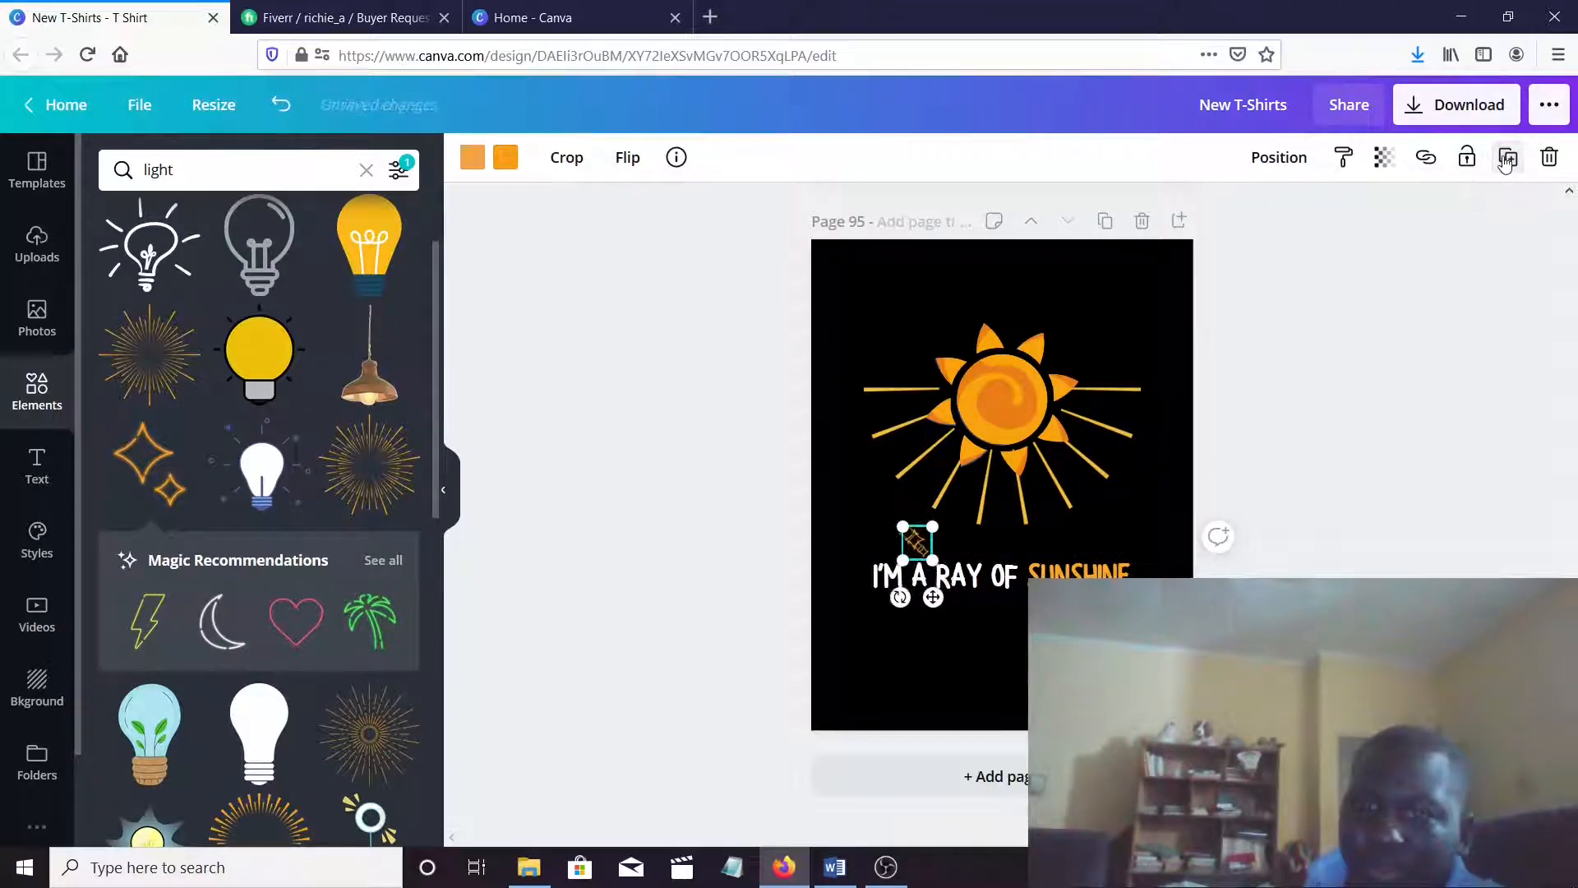
left_click(1507, 160)
left_click_drag(950, 569, 1089, 502)
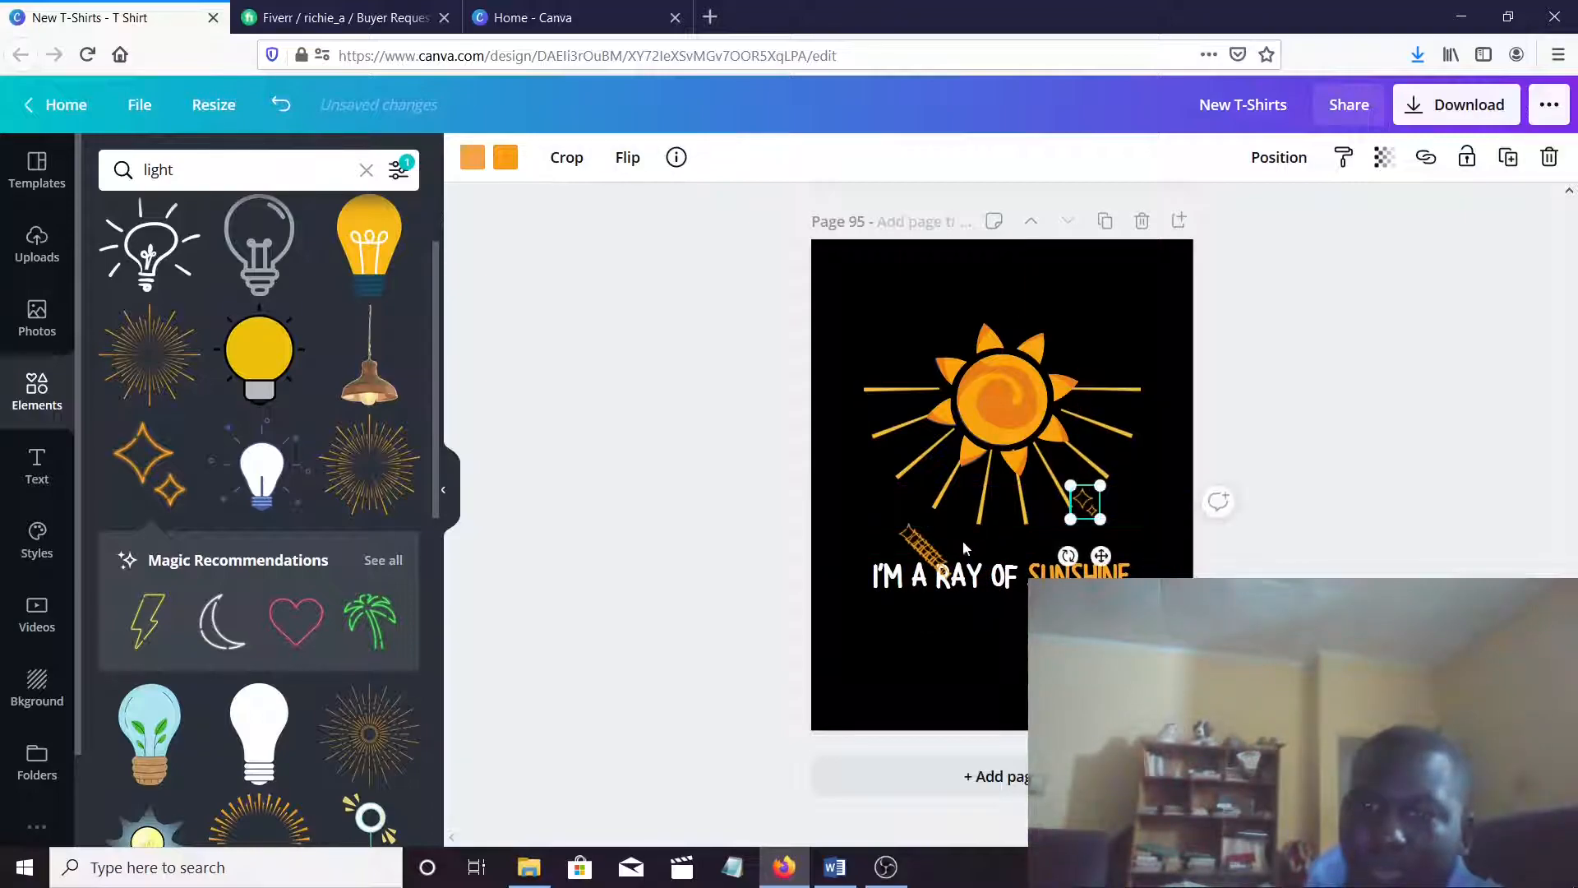
left_click_drag(940, 566, 1030, 518)
double_click(1031, 517)
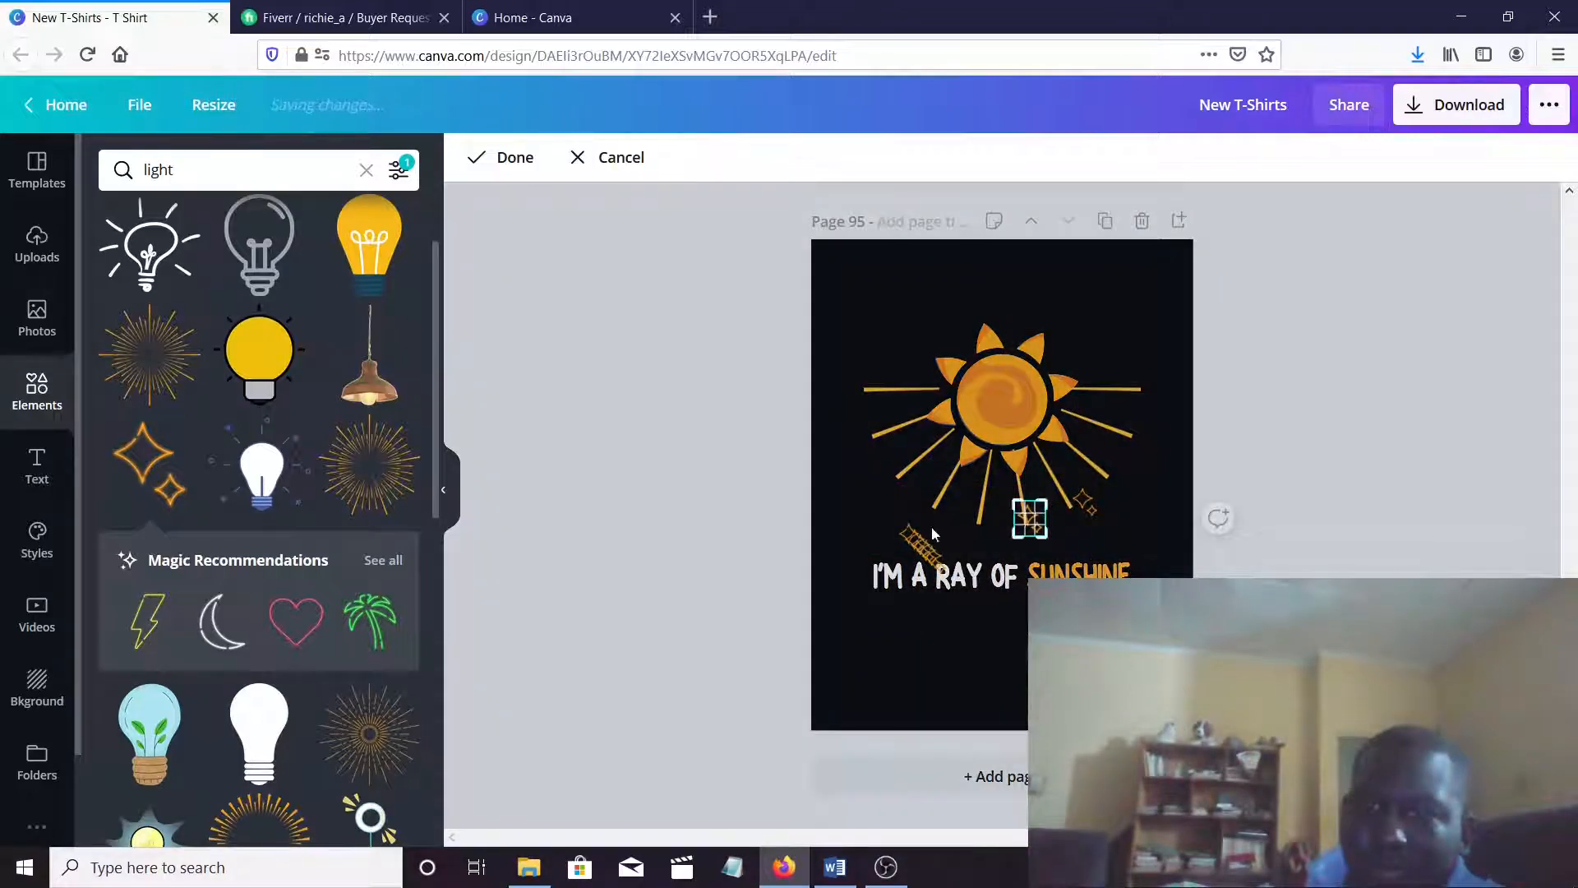
left_click(927, 540)
left_click_drag(940, 555, 879, 457)
left_click(820, 533)
left_click_drag(925, 545, 1139, 472)
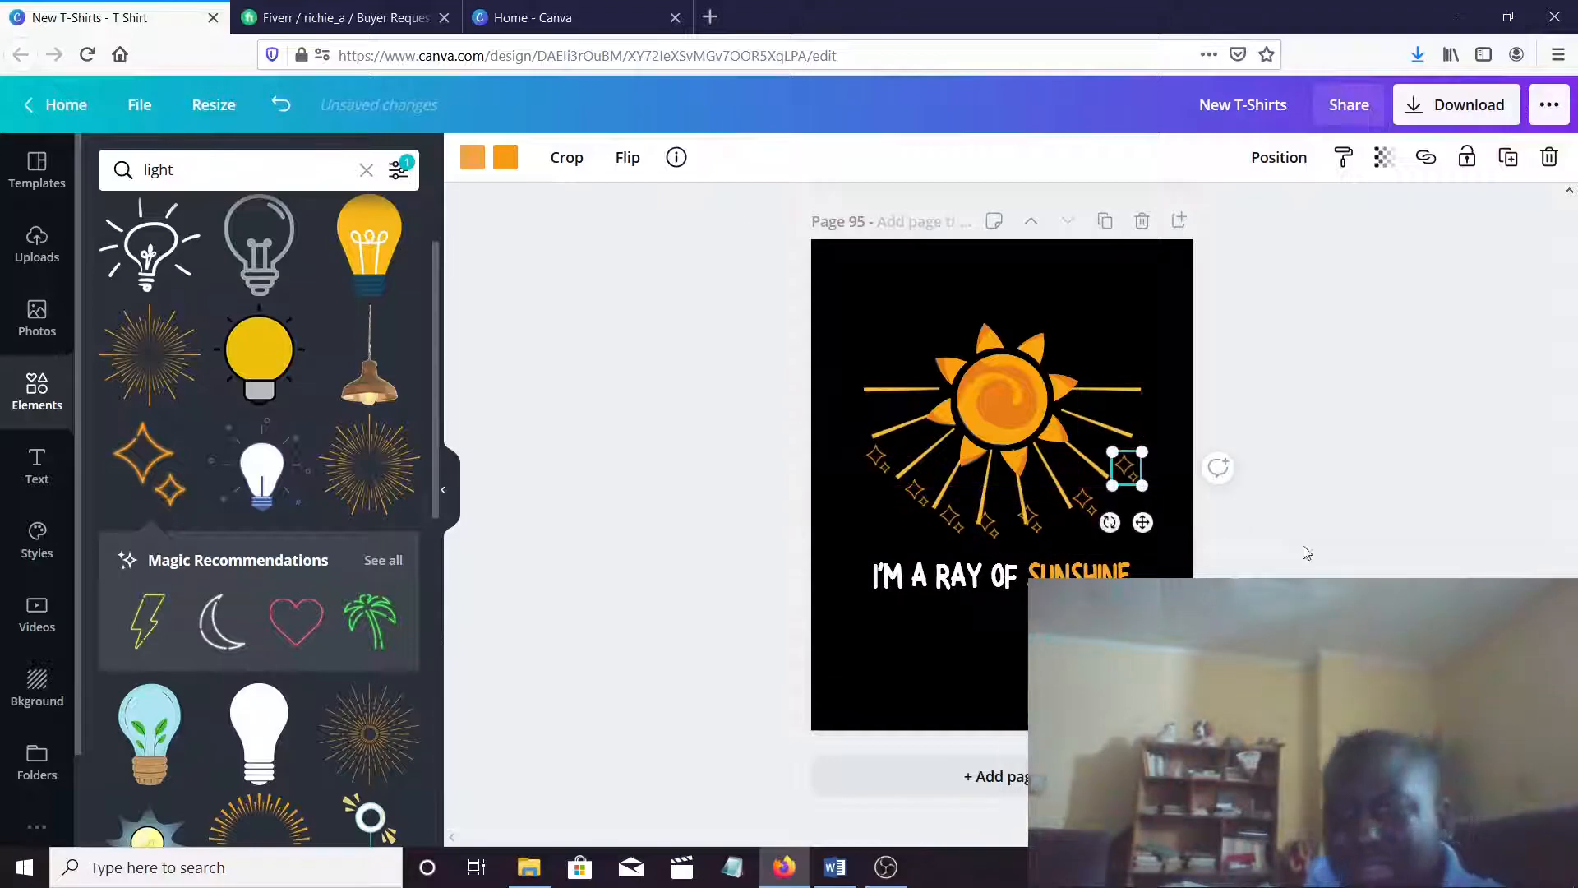
Move the sparkles inward so that each one sits in a gap between two neighbouring lower rays
left_click(1406, 485)
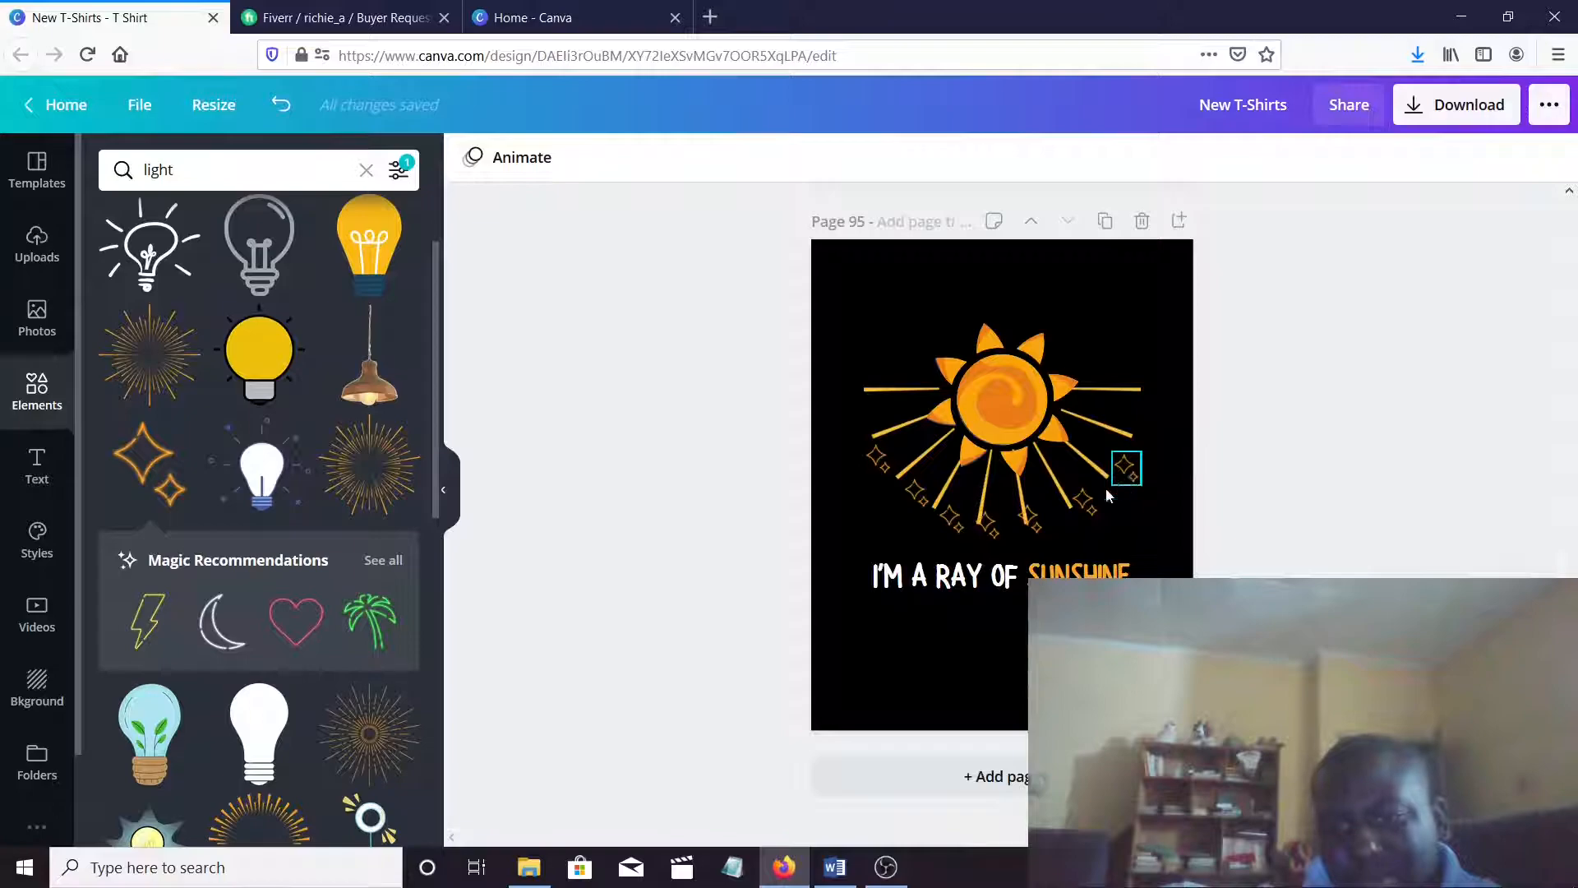
left_click_drag(986, 523, 886, 464)
left_click(1048, 543)
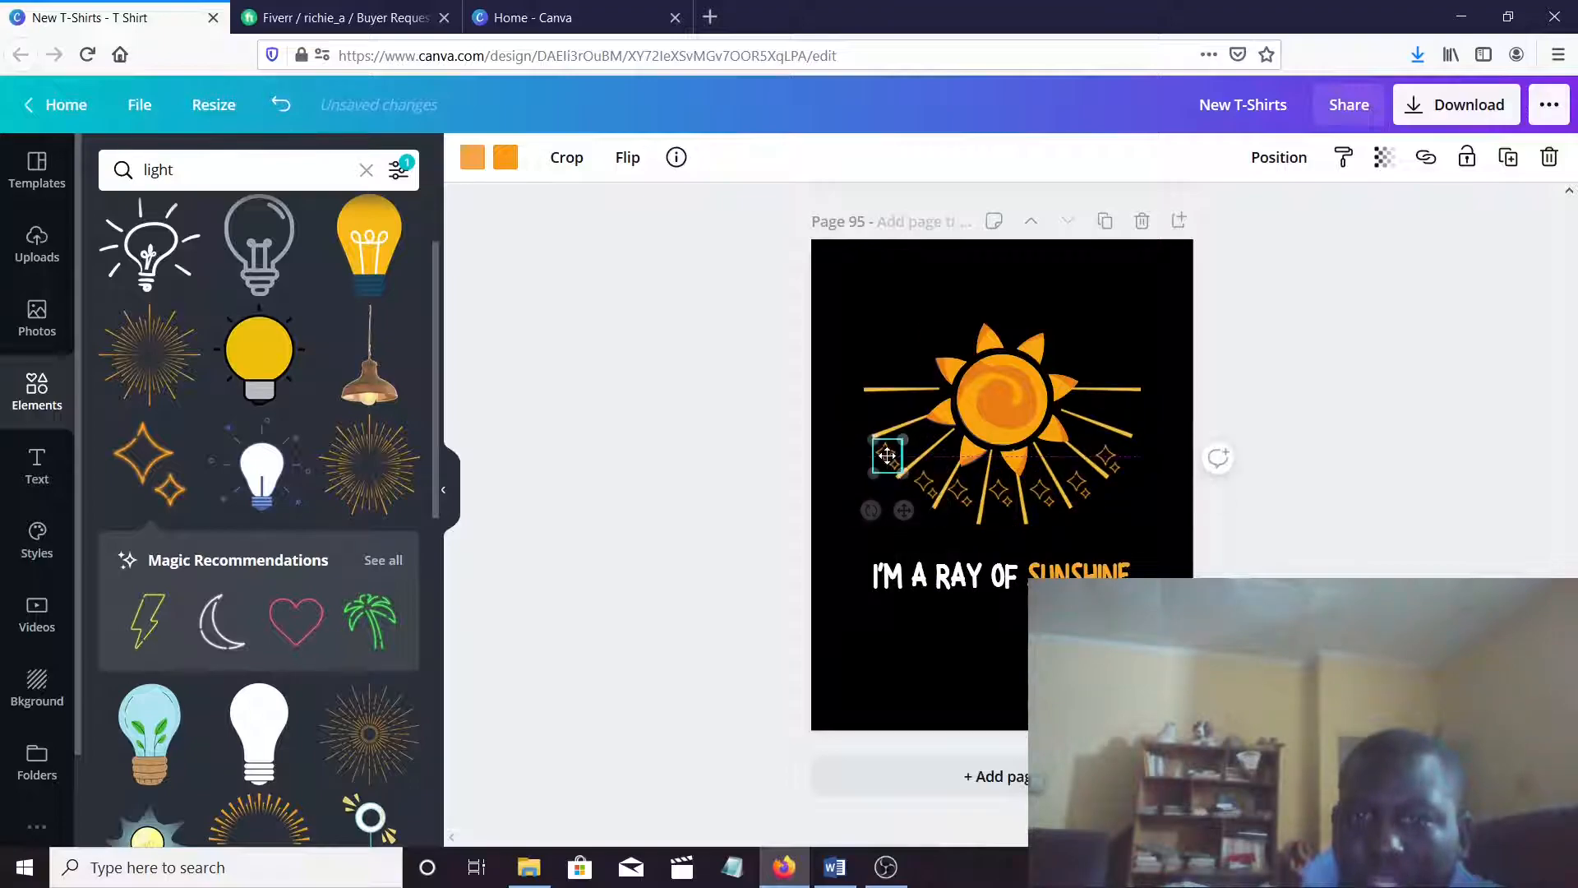
double_click(887, 457)
left_click(840, 538)
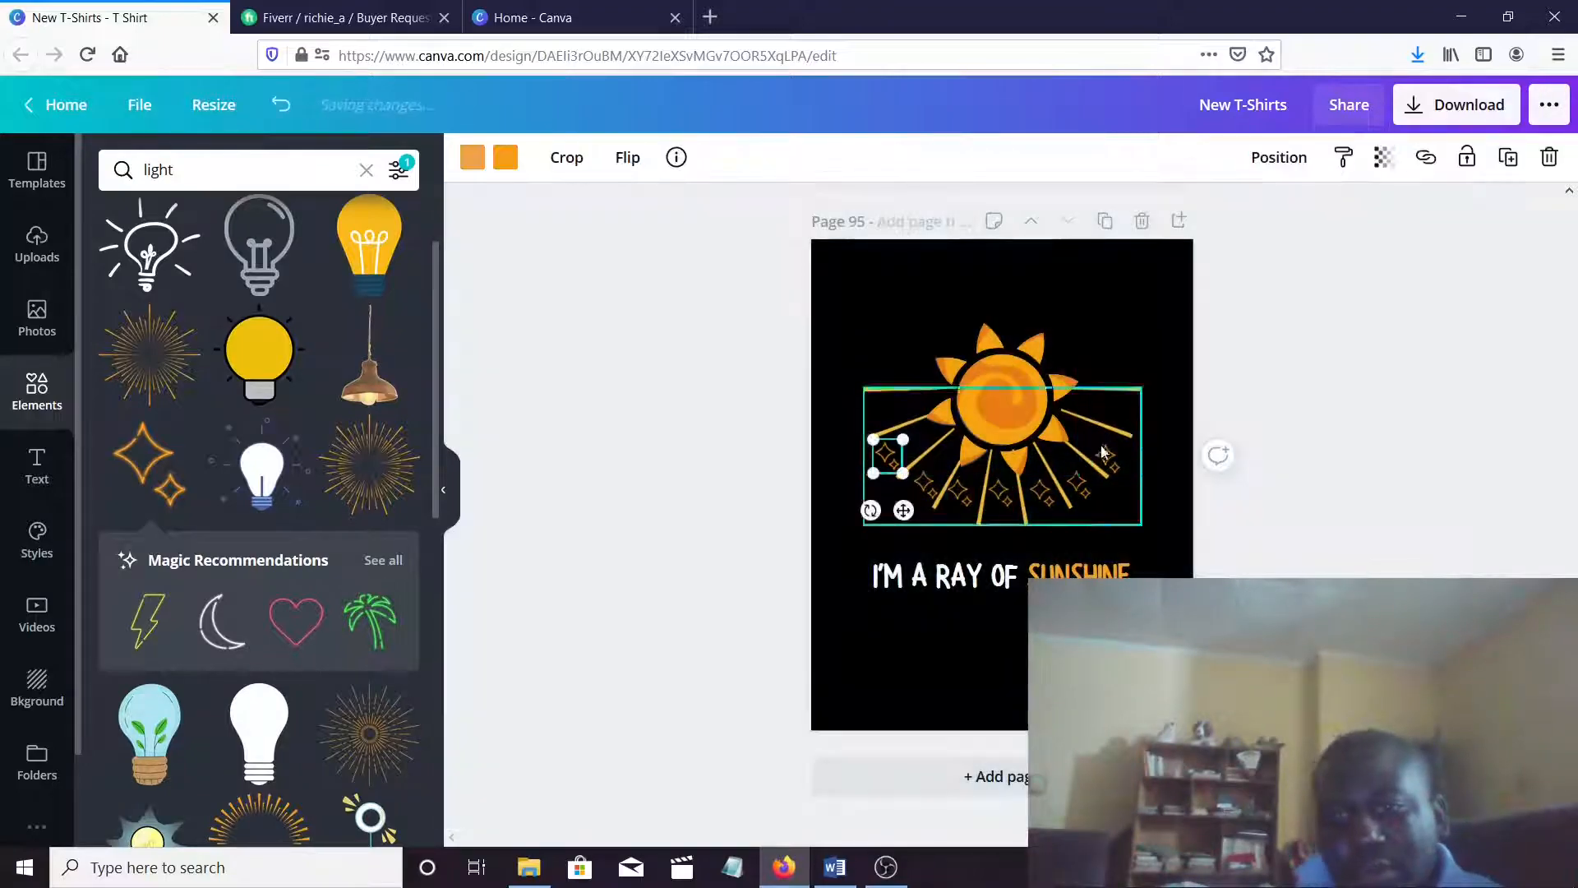
left_click(1332, 398)
Recolour both orange colours of the middle sparkle to white shades
left_click(1007, 499)
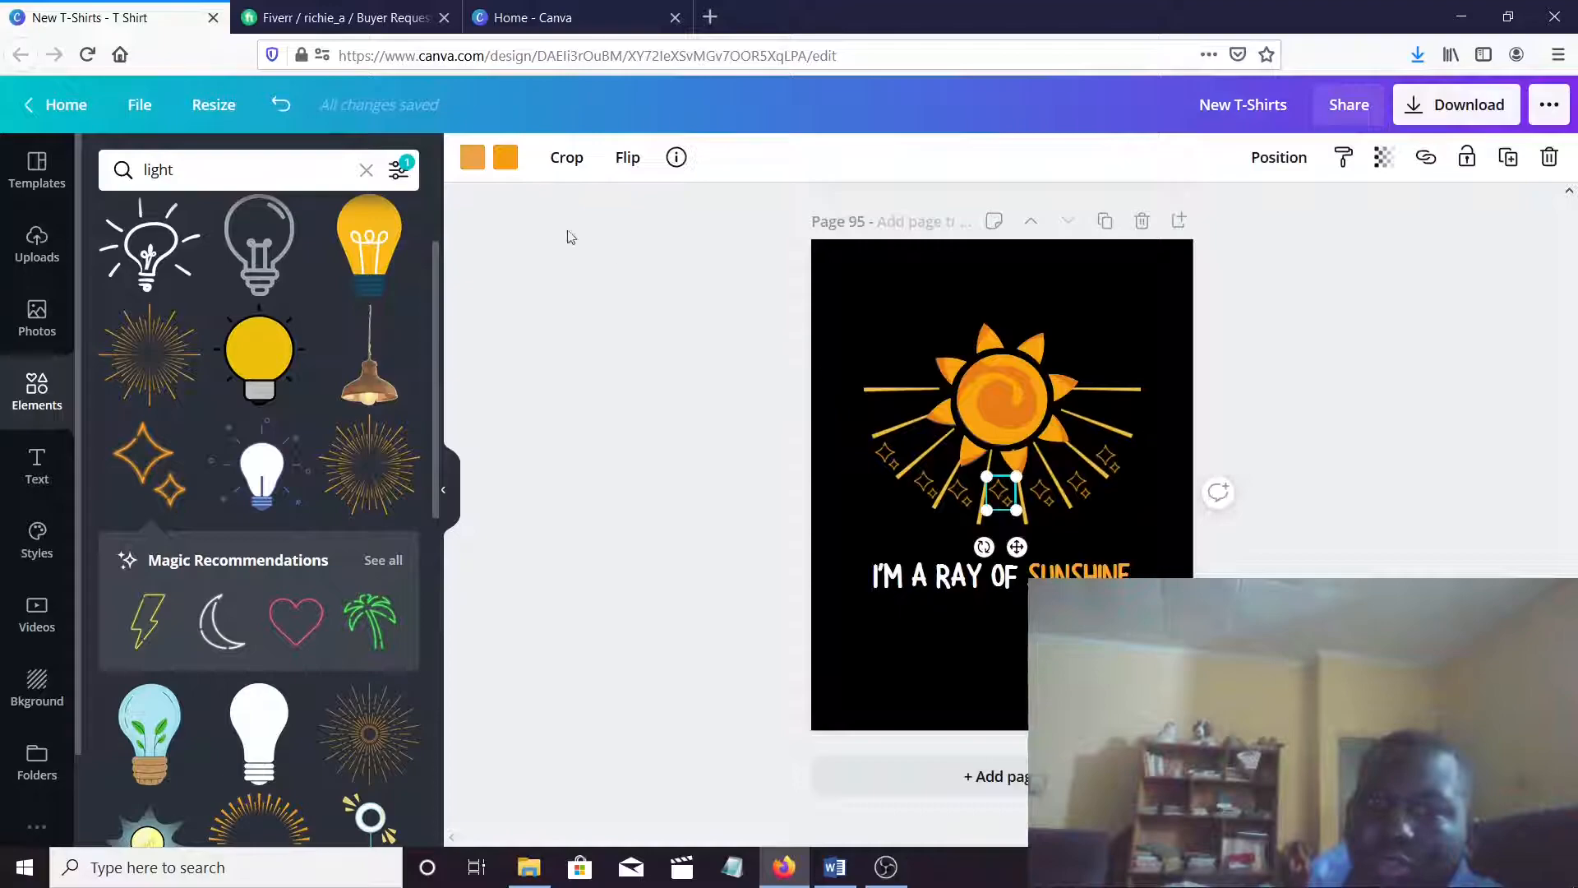
left_click(500, 164)
scroll(301, 530, "down", 5)
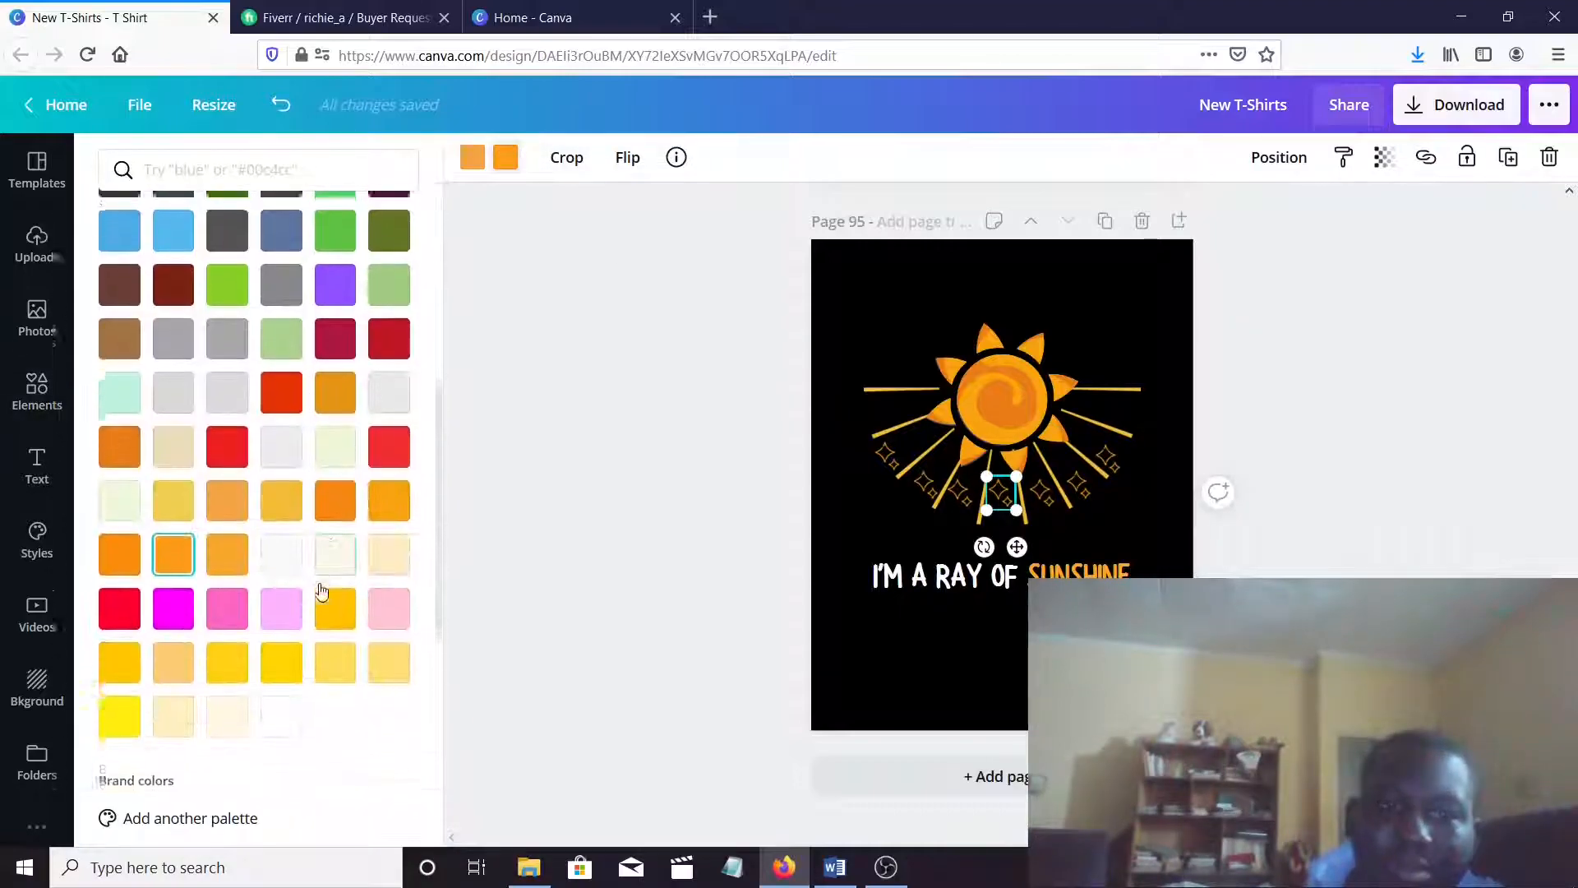
left_click(301, 530)
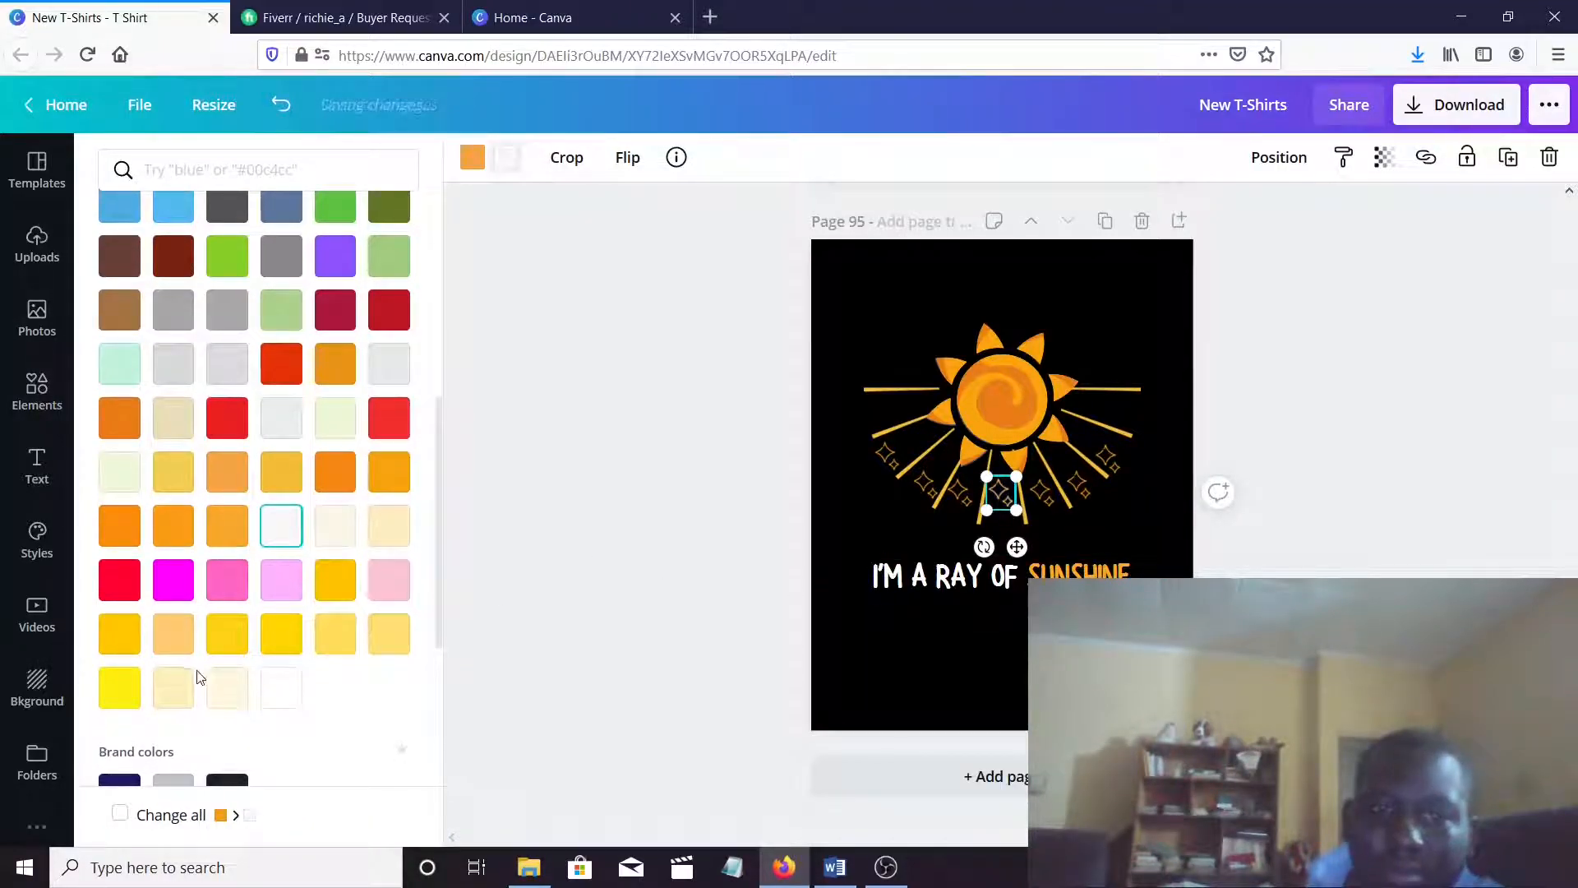
left_click(467, 156)
left_click(280, 686)
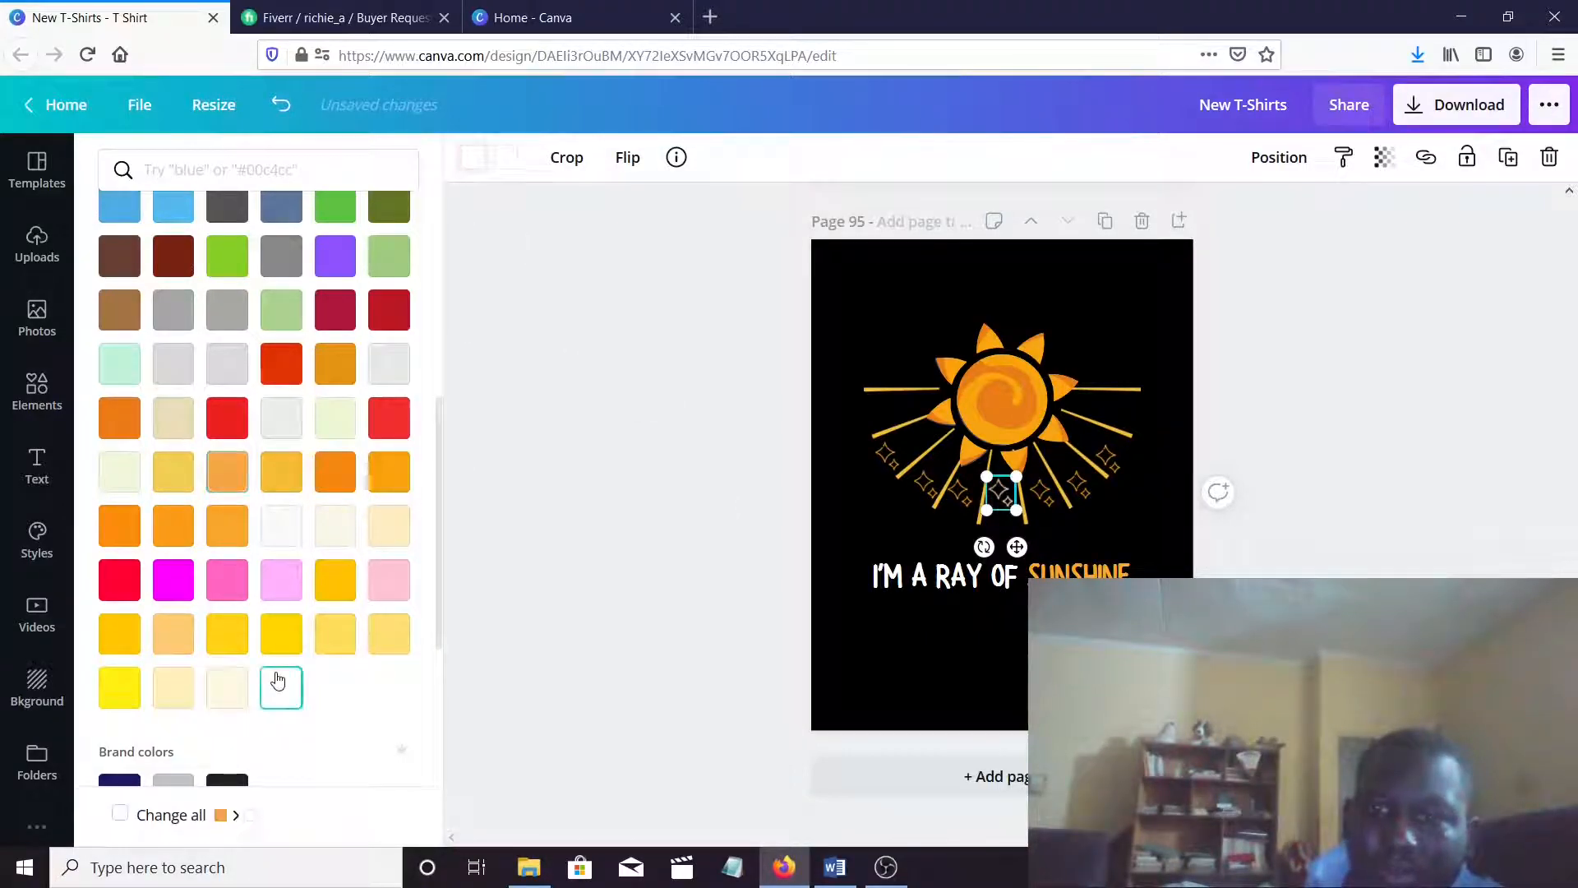
Change the lighter orange to white in the second sparkle from each end of the arc
left_click(865, 465)
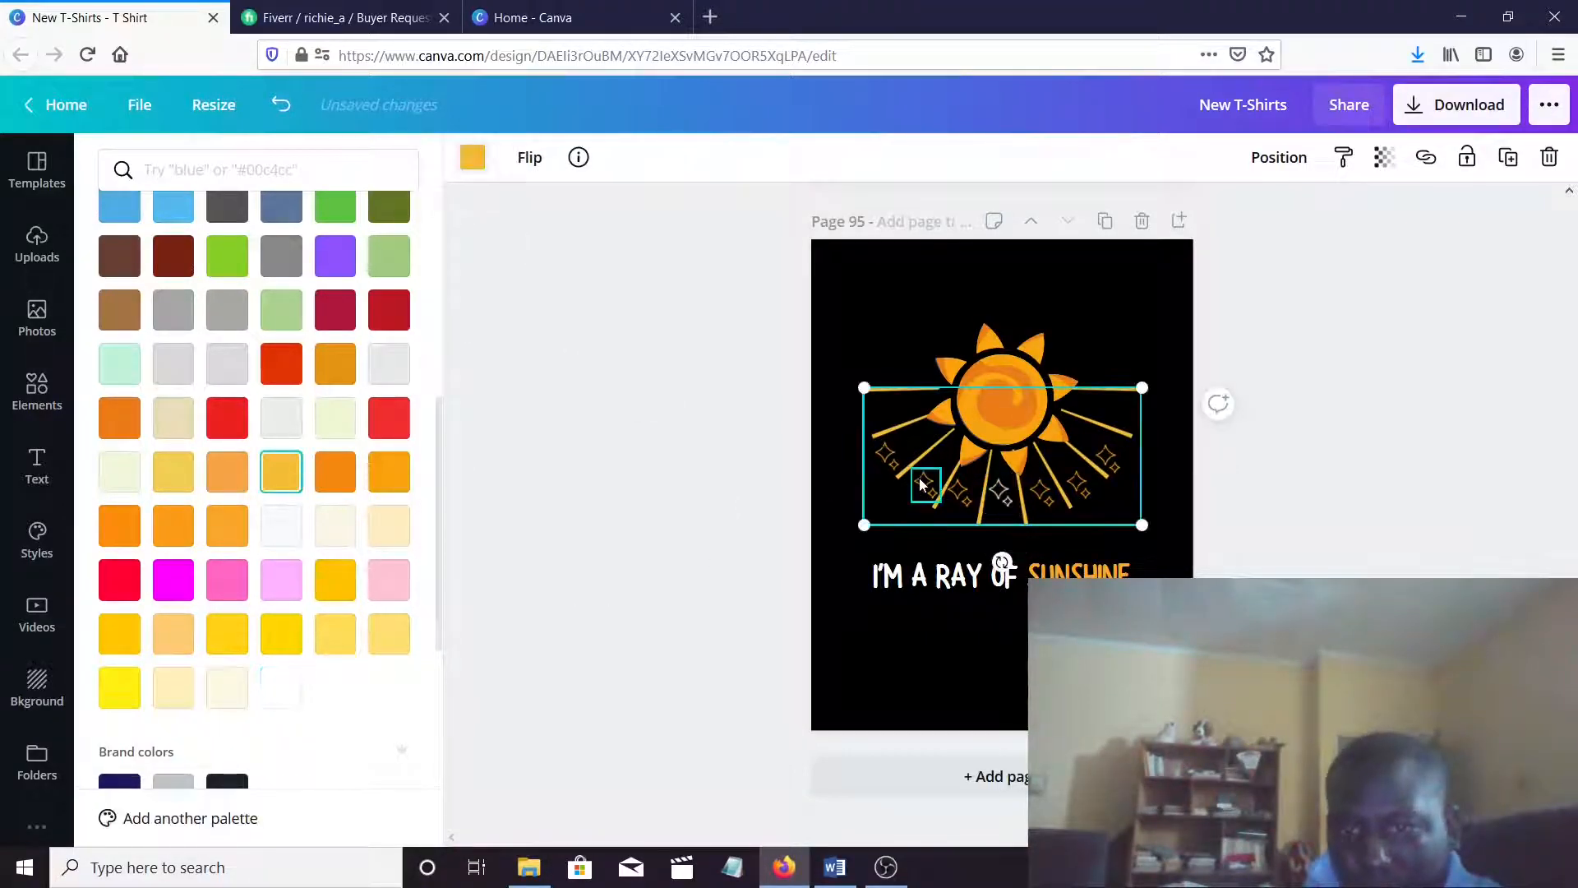
left_click(924, 483)
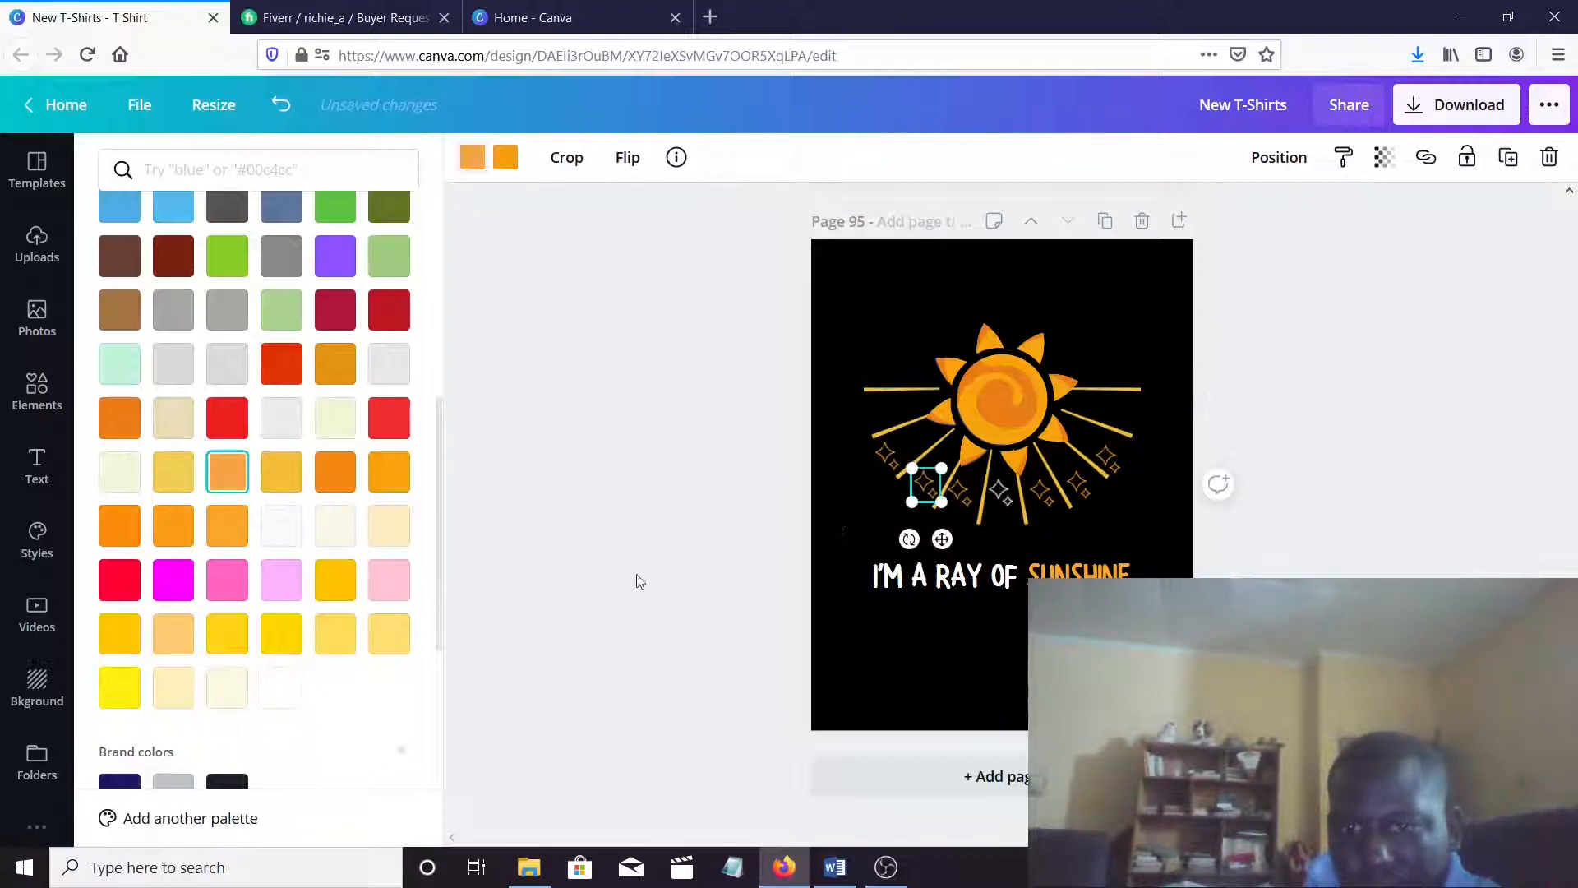
left_click(281, 687)
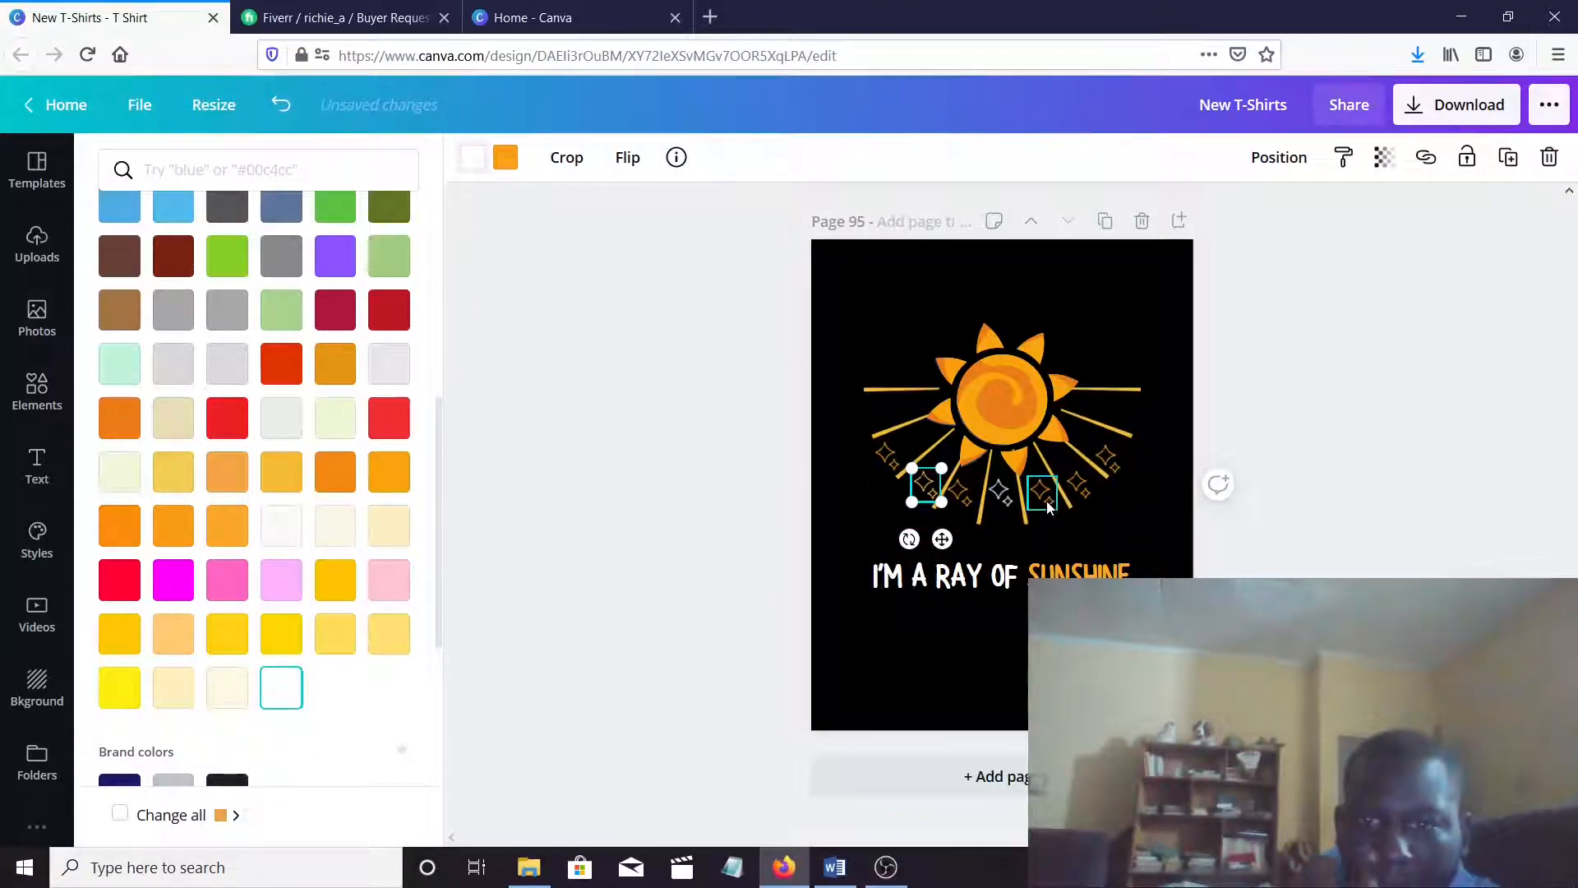
left_click(1080, 485)
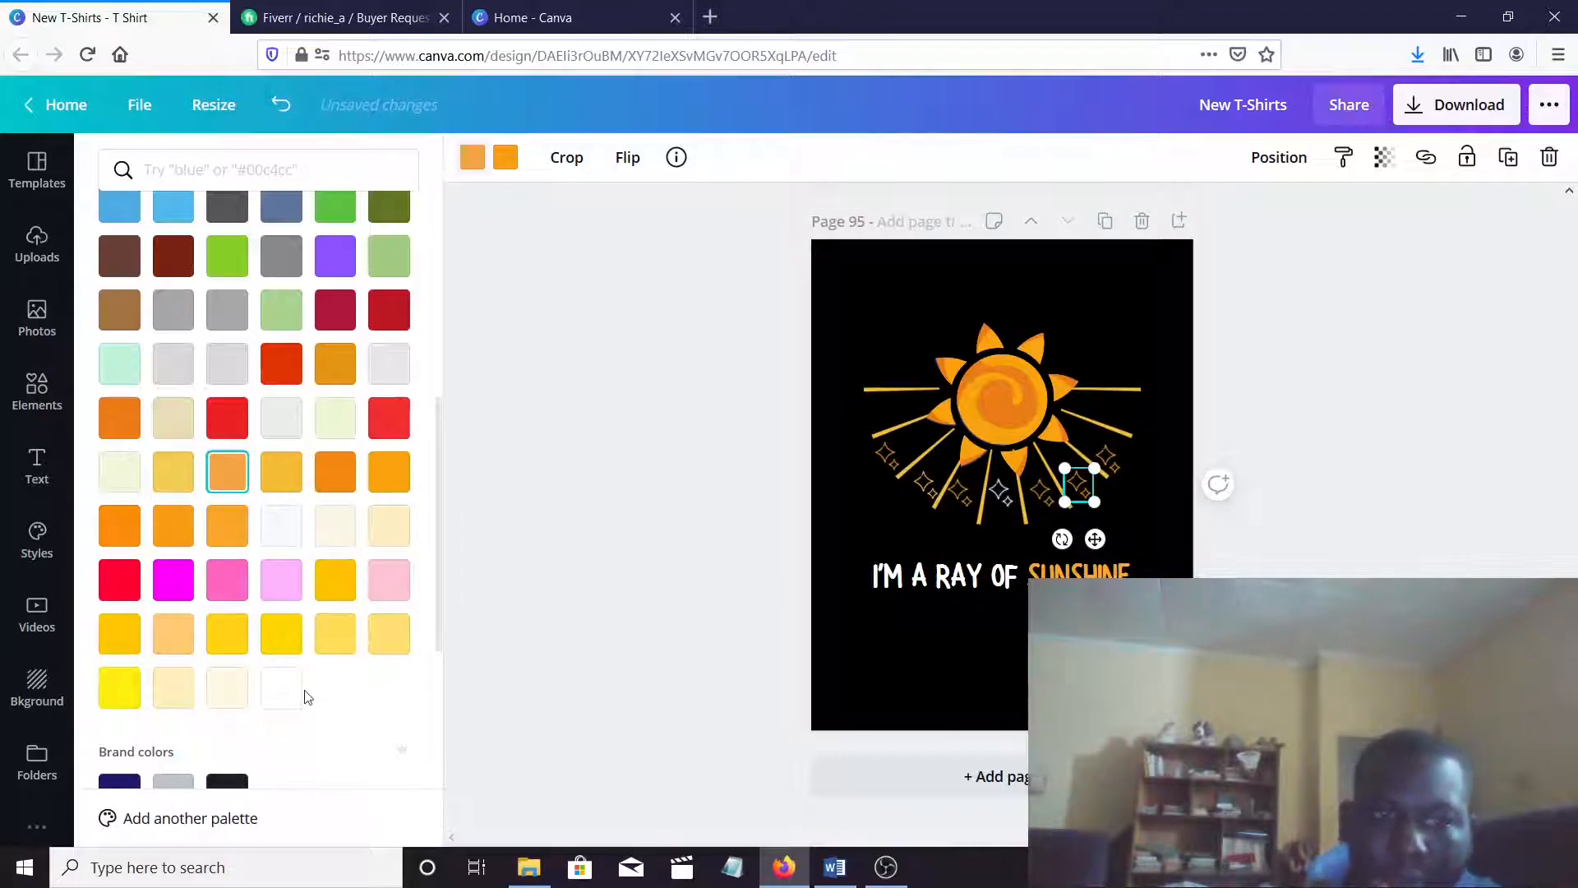
left_click(1261, 557)
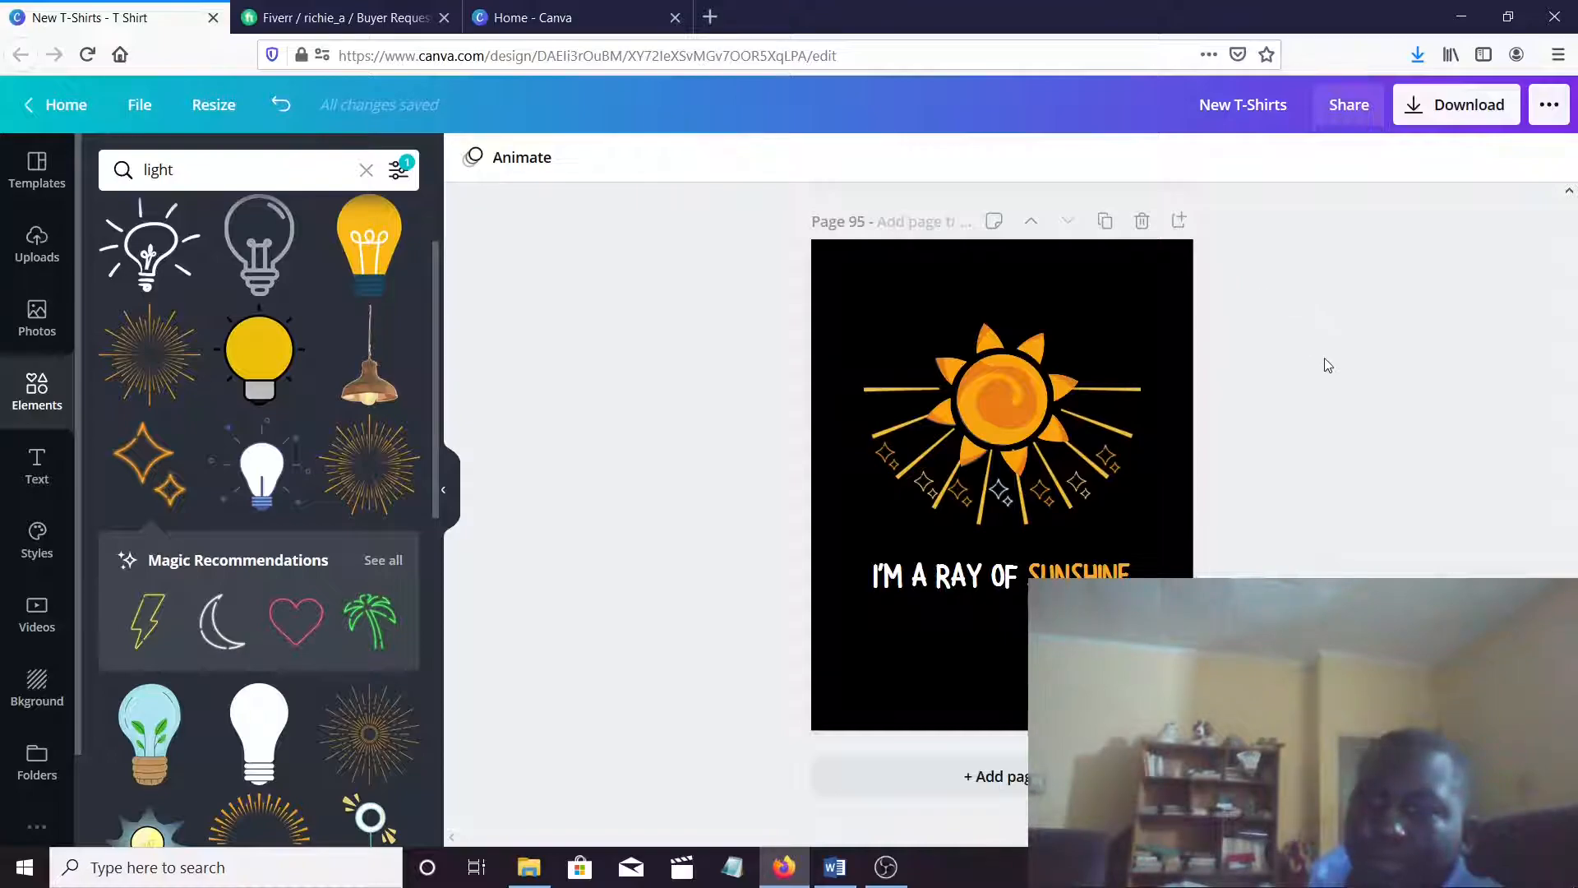
Set up the download as a PNG at size 2 with a transparent background, for page 95 only
scroll(1324, 358, "up", 1)
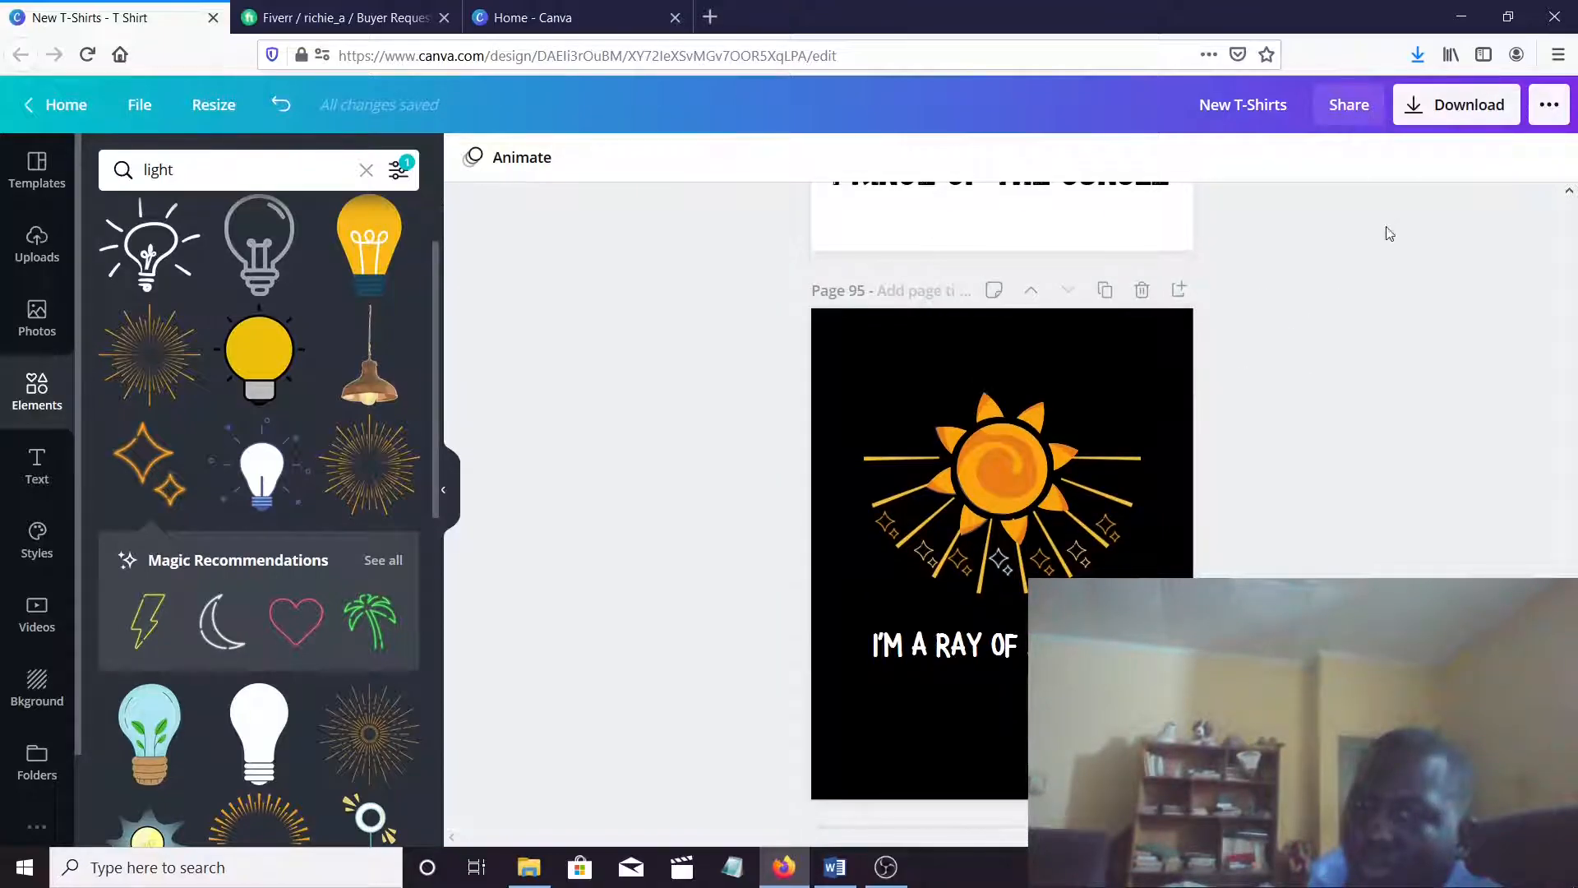
left_click(1438, 126)
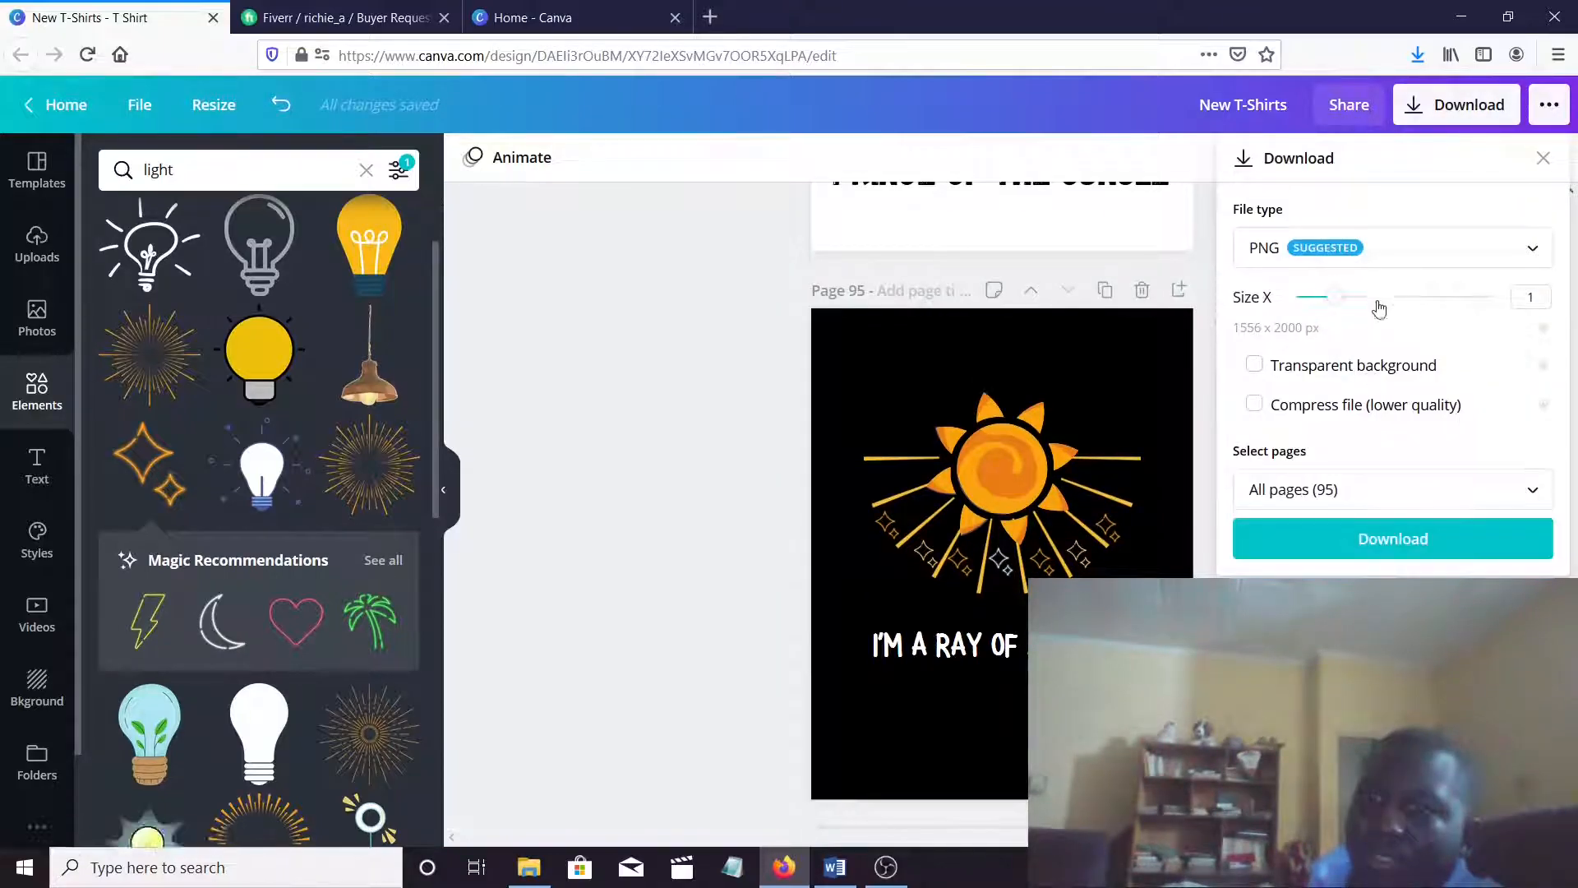
left_click(1423, 303)
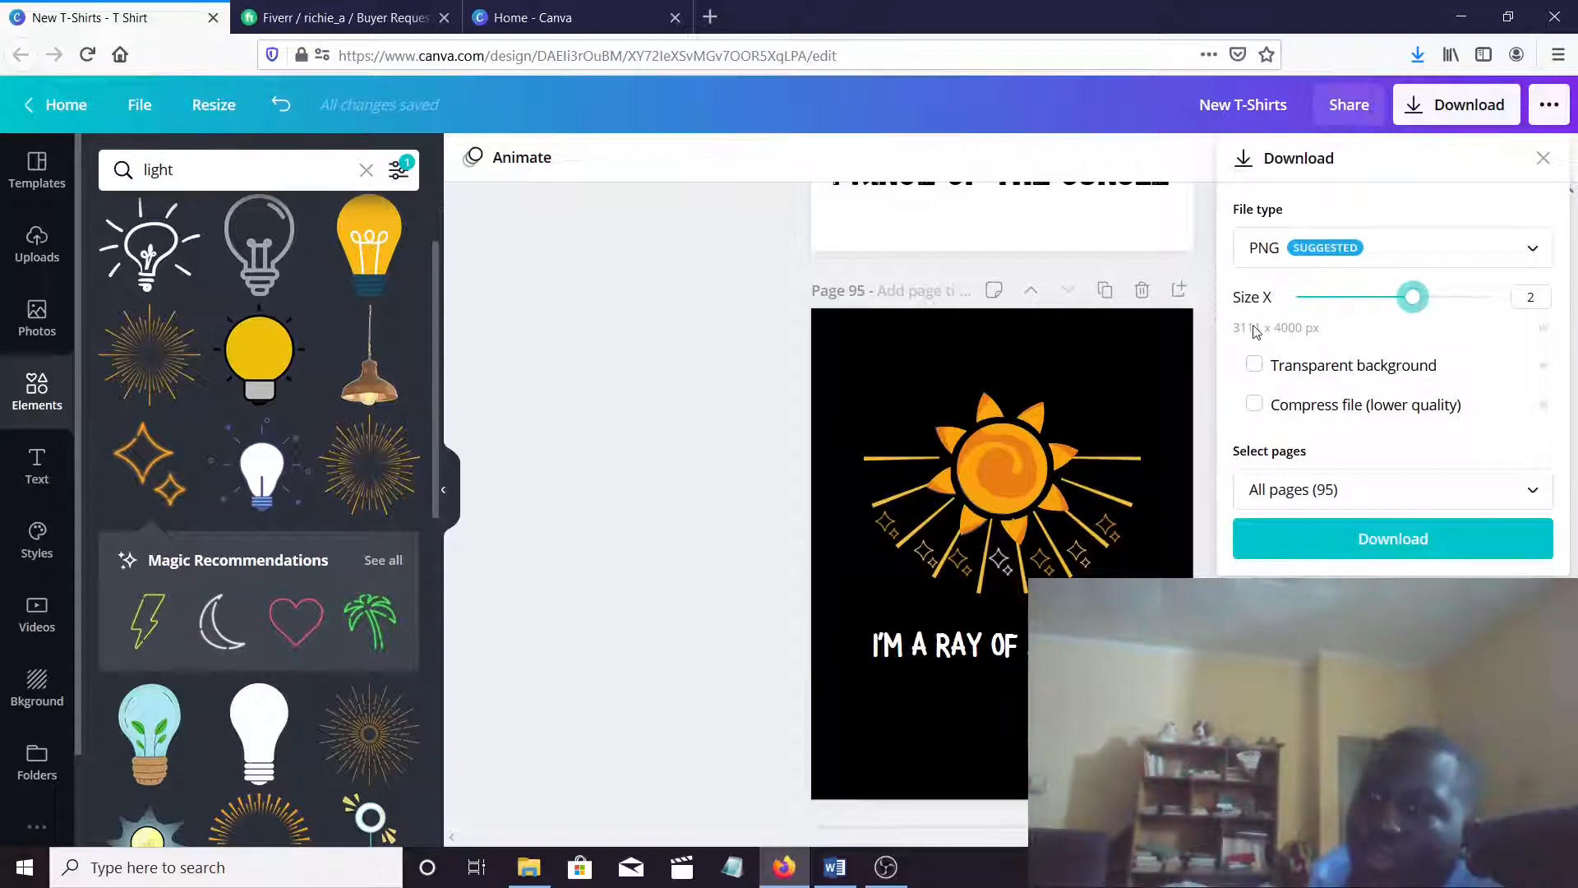
left_click(1347, 370)
left_click(1346, 490)
scroll(1498, 372, "down", 15)
scroll(1480, 370, "down", 17)
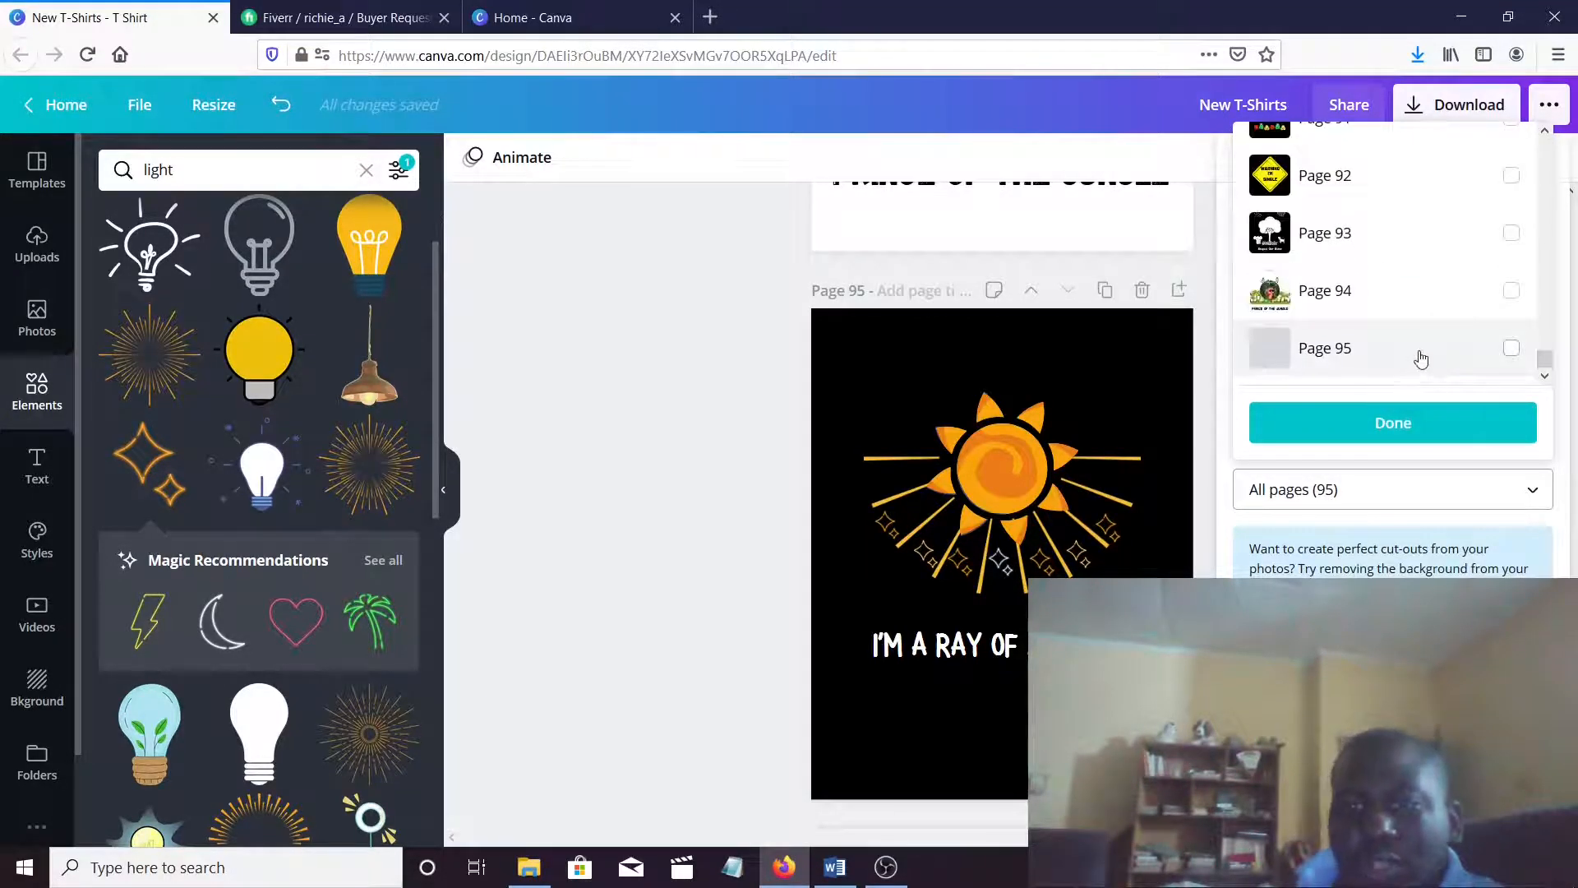
left_click(1453, 358)
left_click(1450, 528)
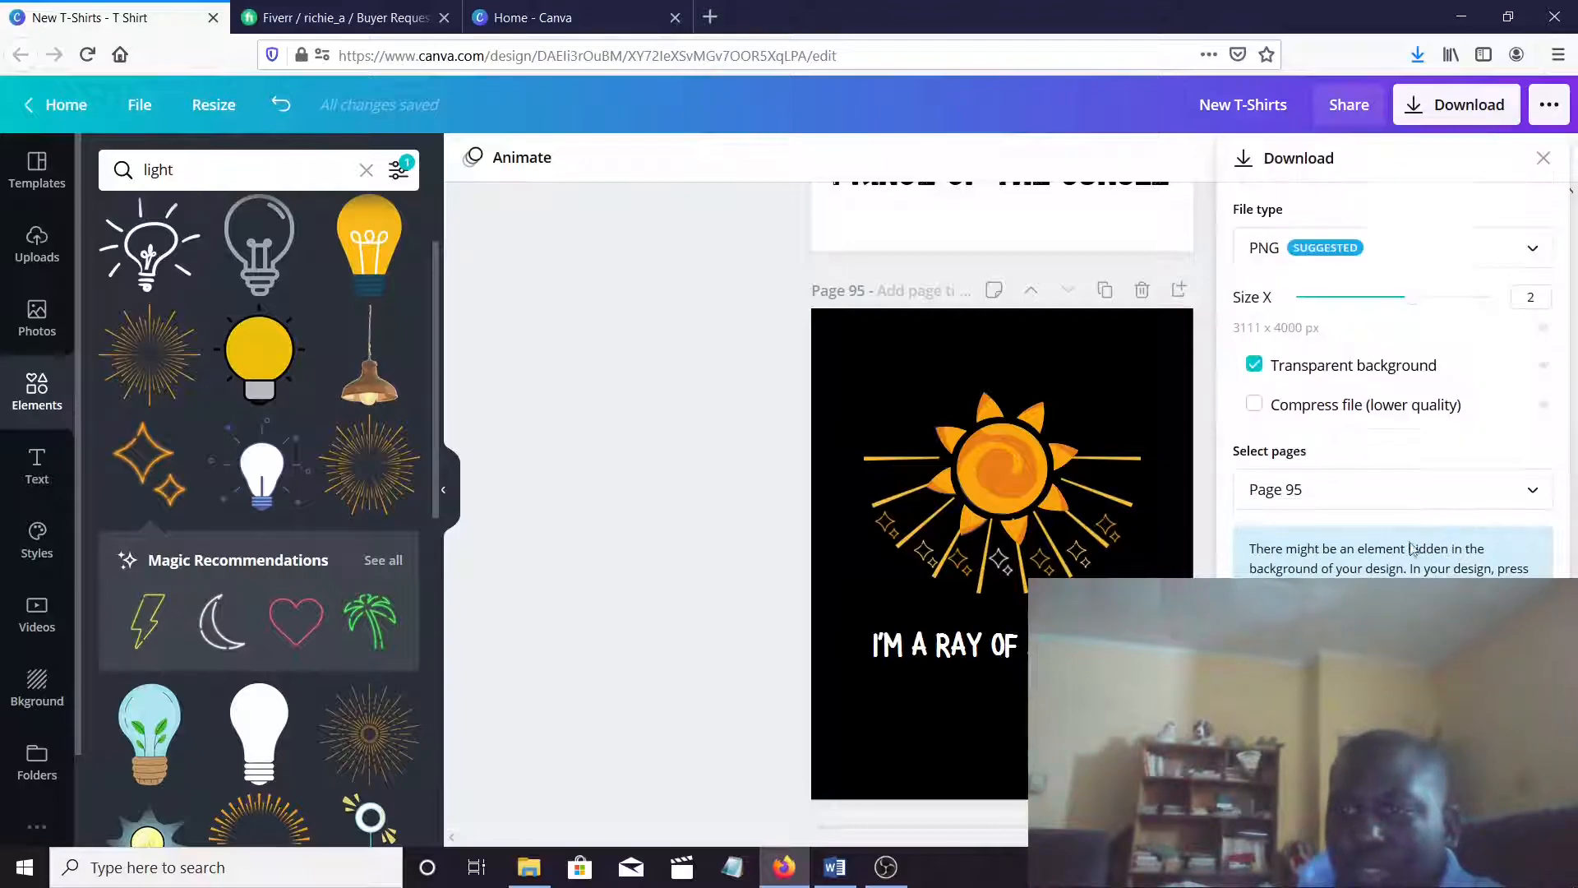
Download page 95 as the transparent PNG, save the file to the computer and dismiss the download confirmation
left_click(1393, 667)
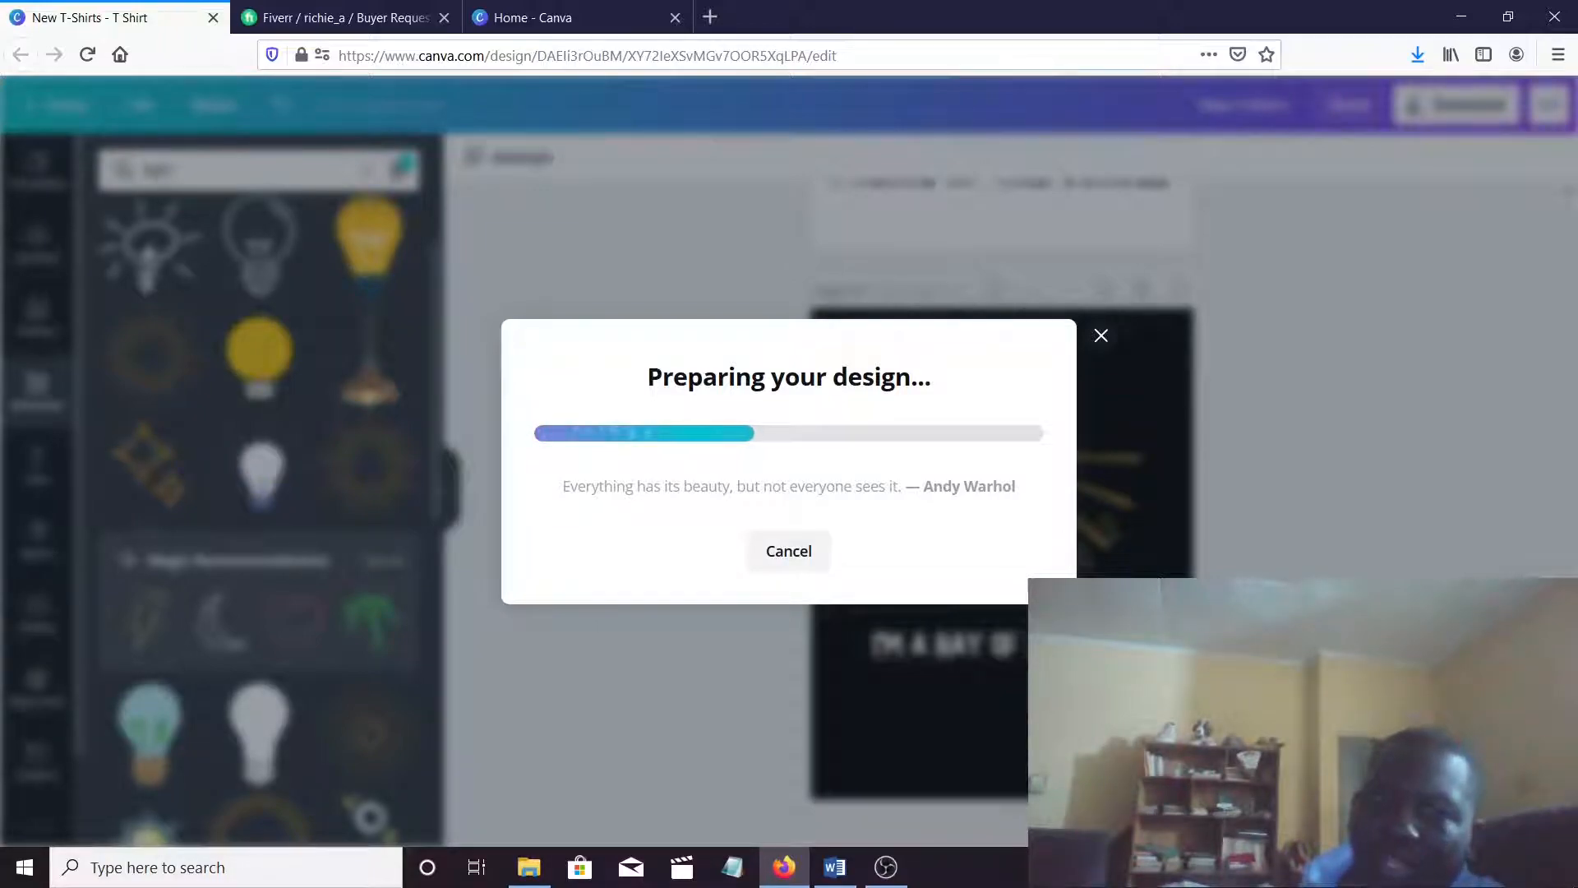
left_click(722, 511)
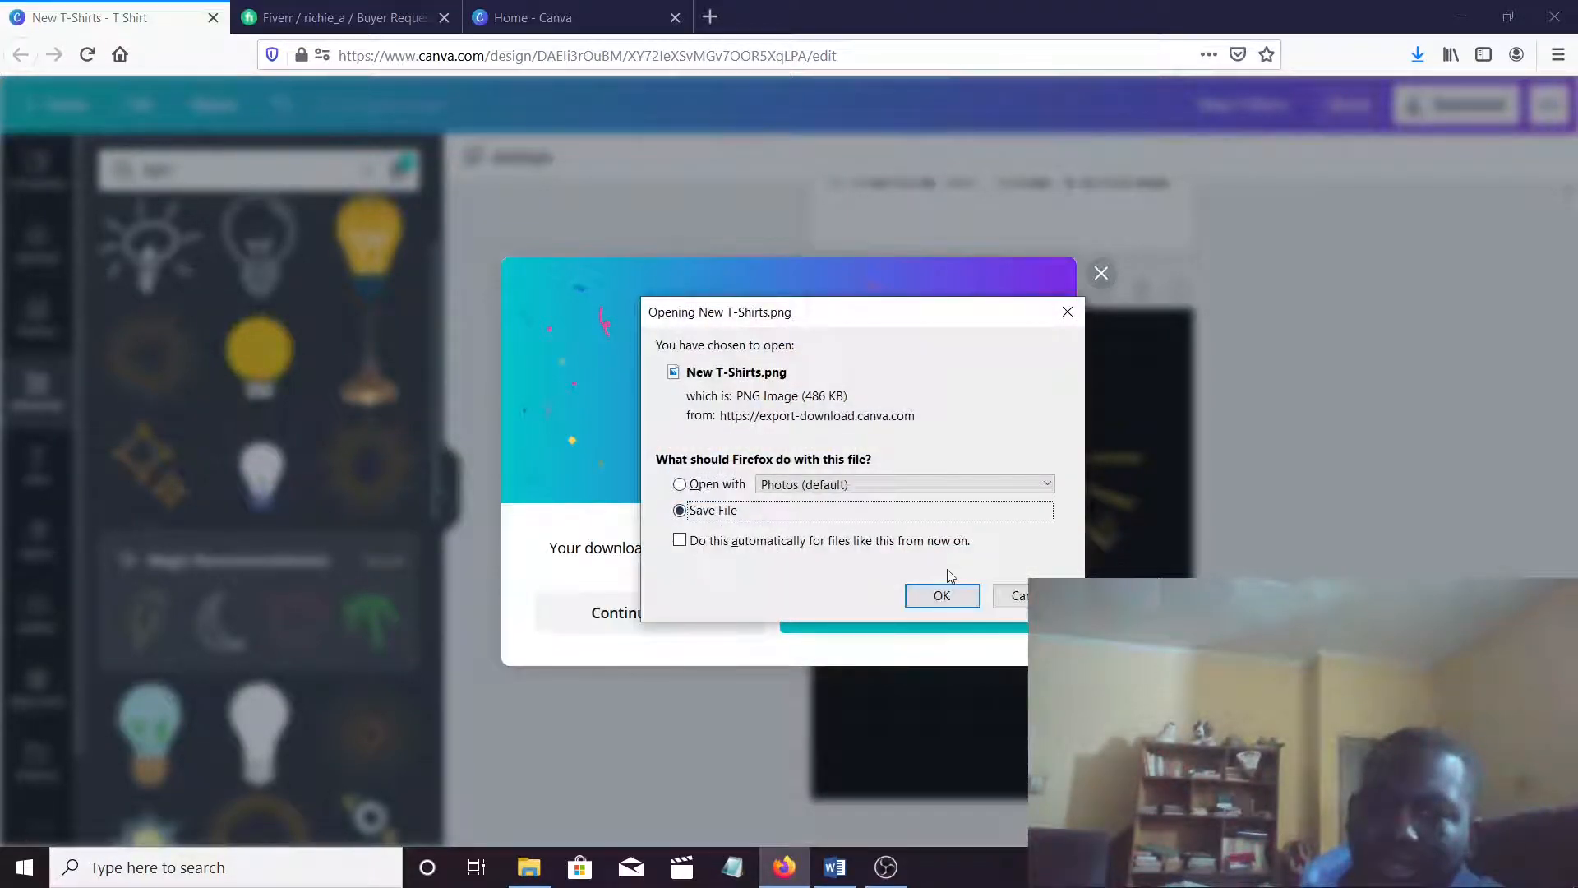
left_click(942, 596)
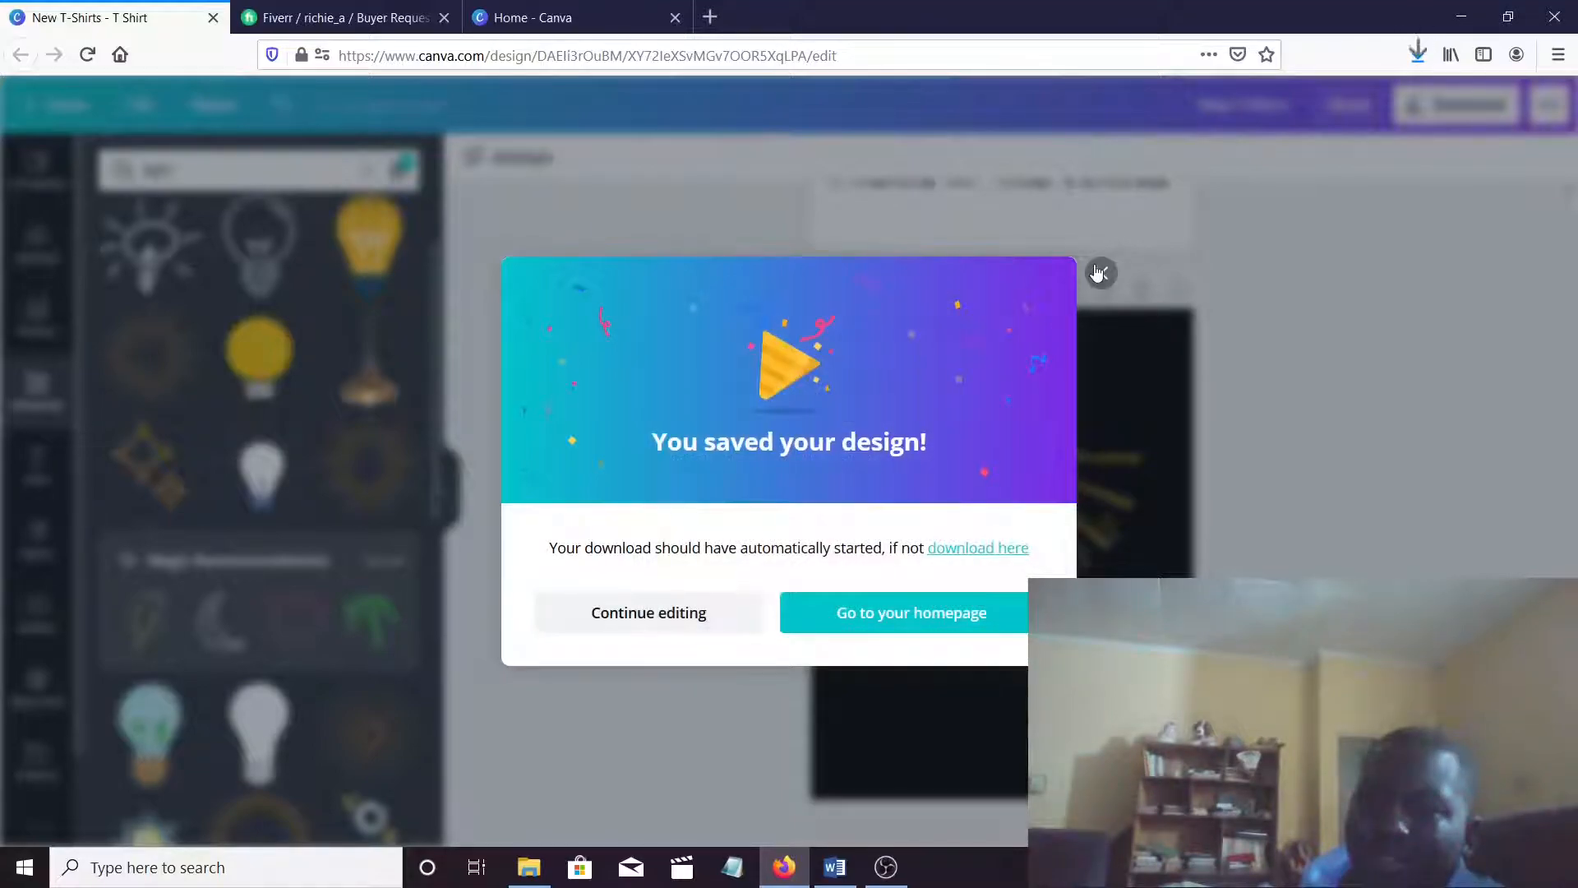
left_click(1100, 273)
Set up a second PNG download of page 95 only, at size 2 with the background kept
left_click(1455, 111)
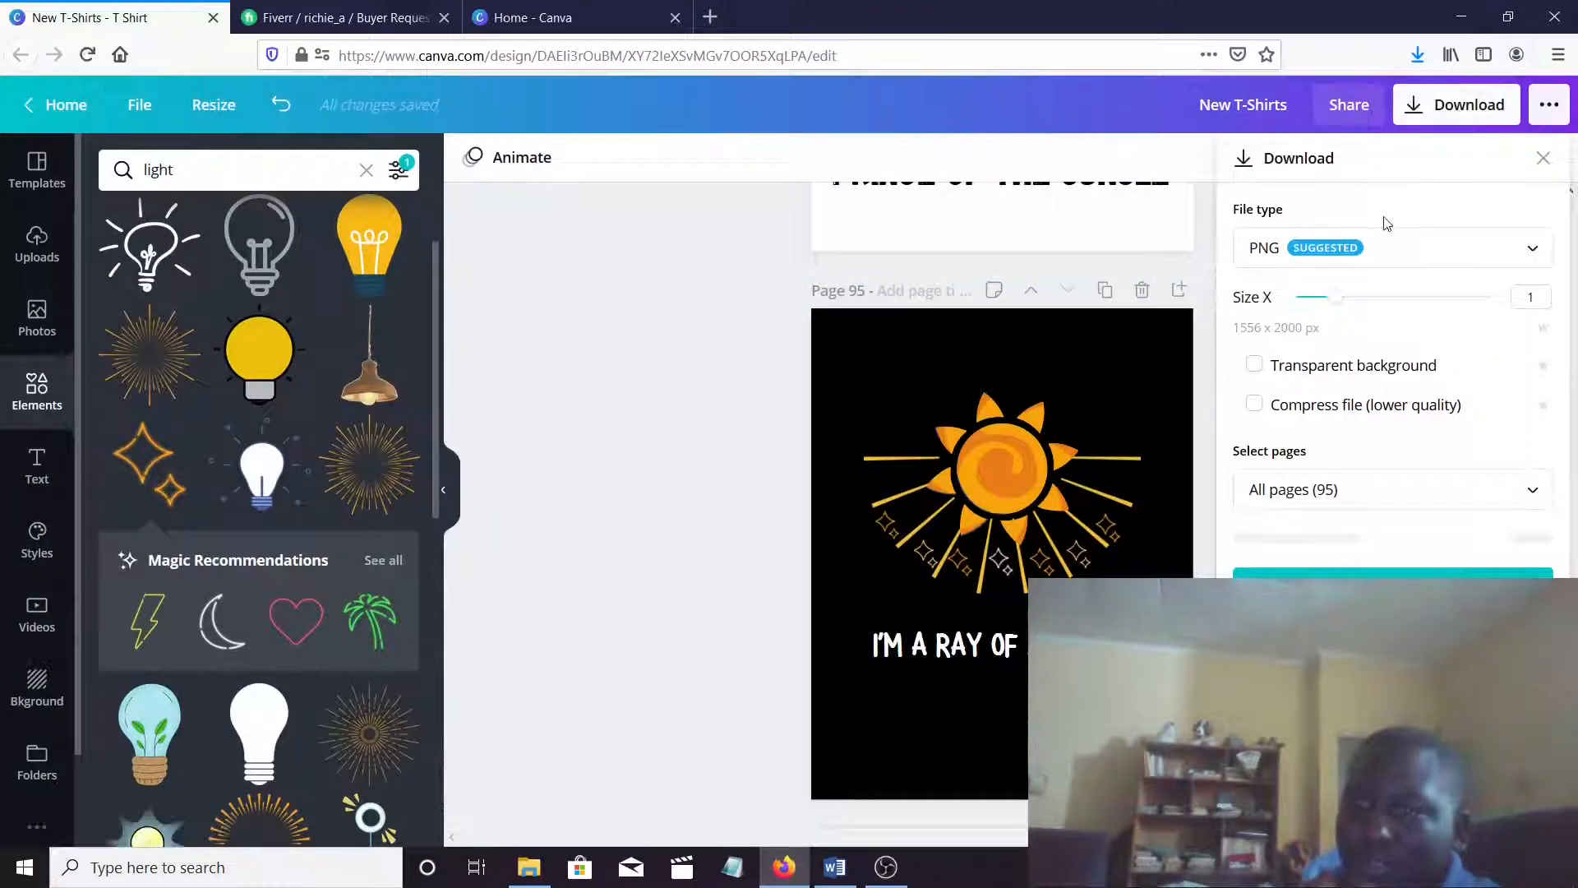
left_click(1414, 491)
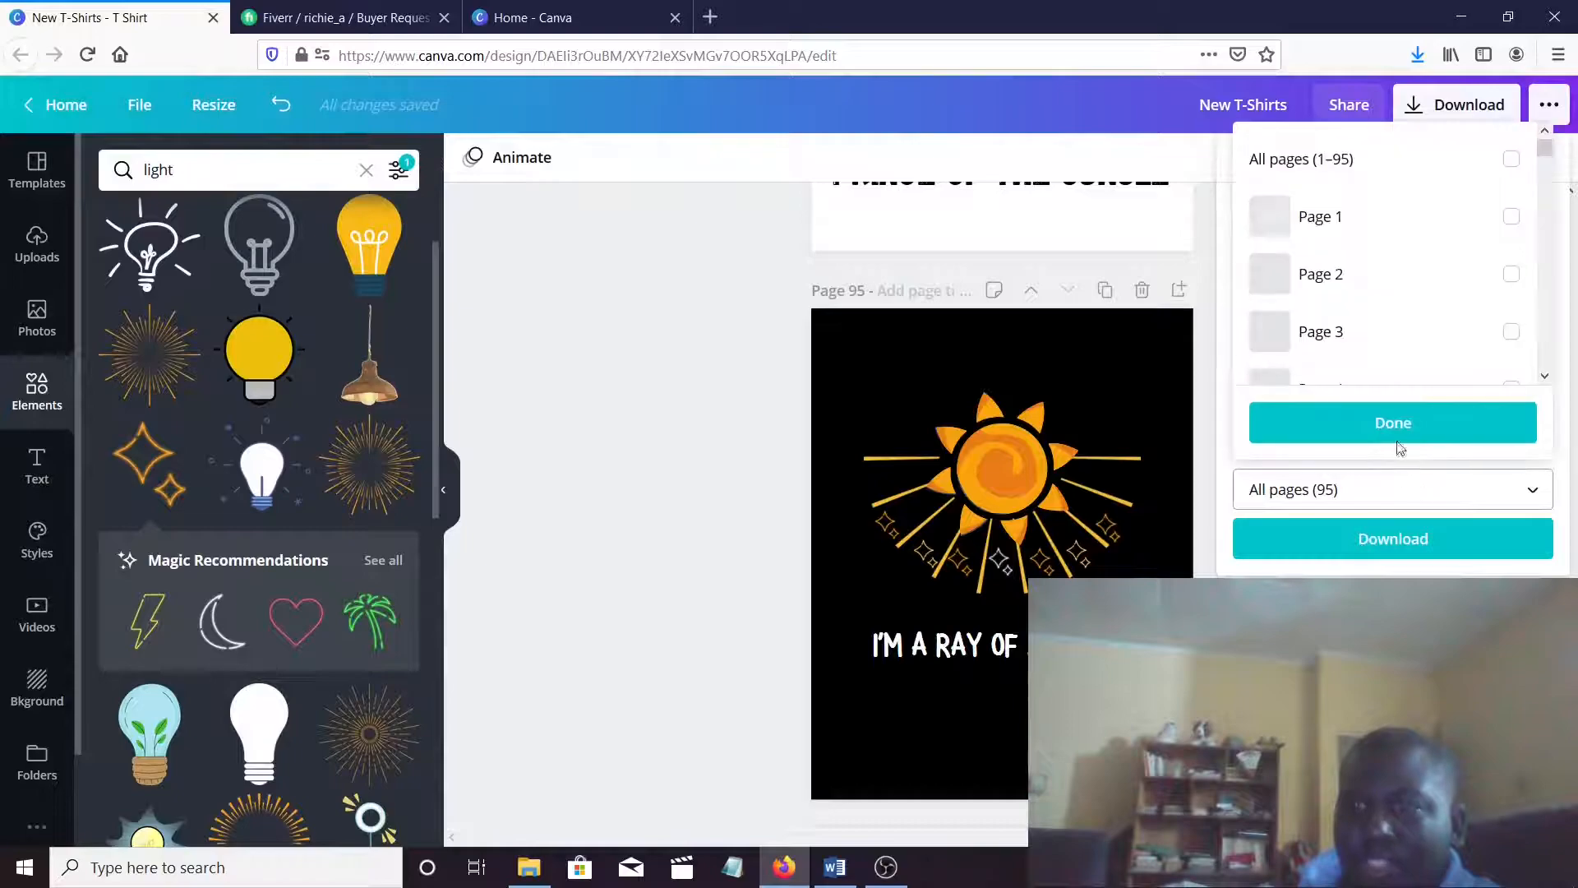
scroll(1452, 349, "down", 20)
scroll(1452, 346, "down", 5)
left_click(1430, 358)
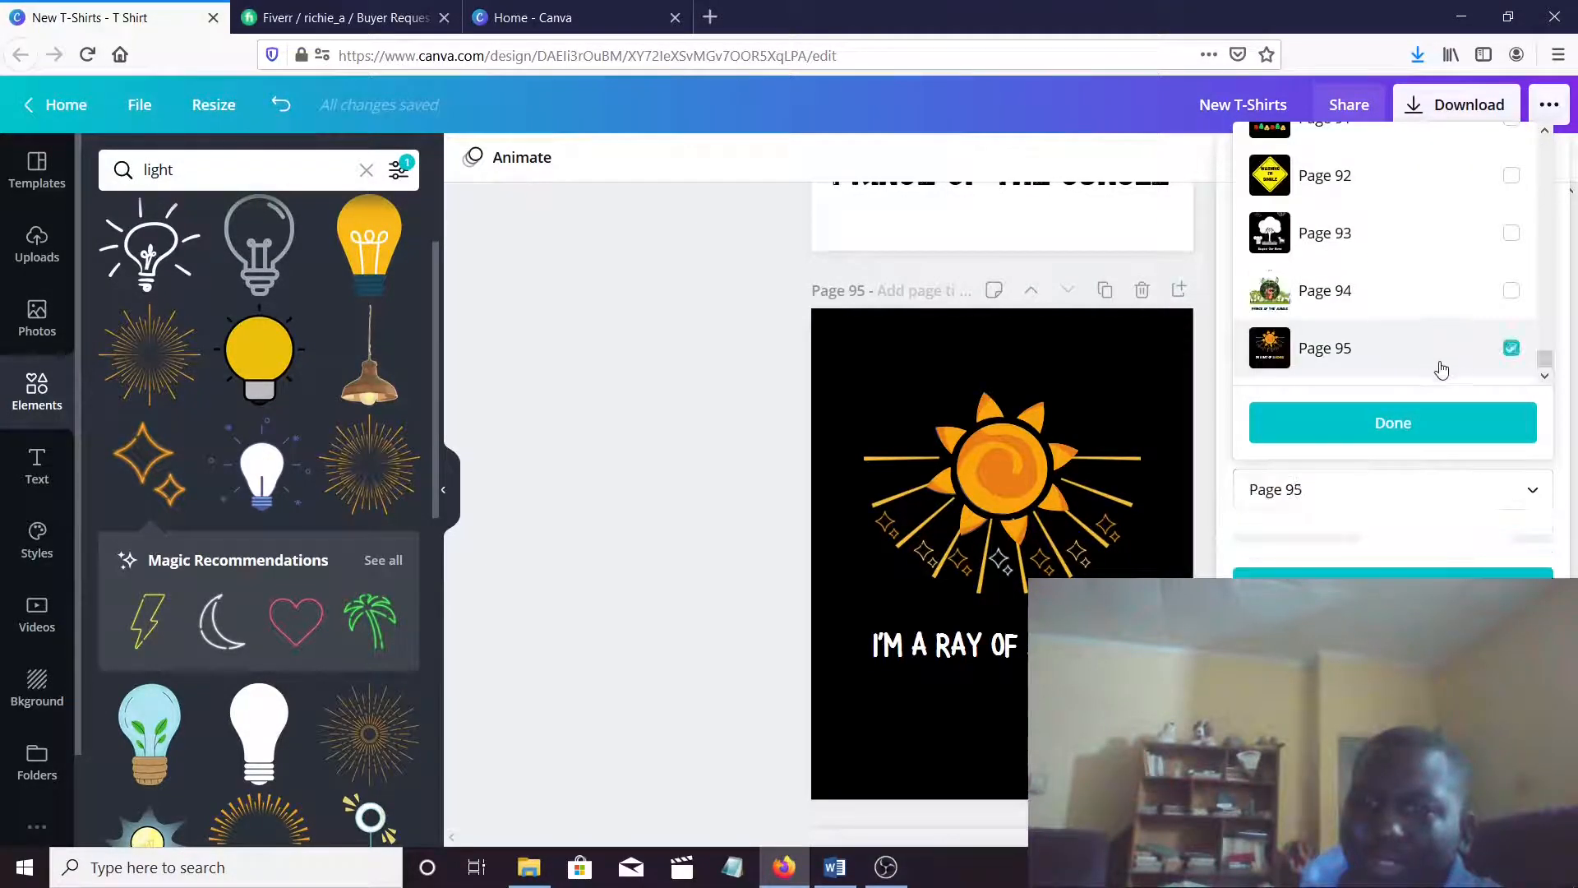
left_click(1386, 419)
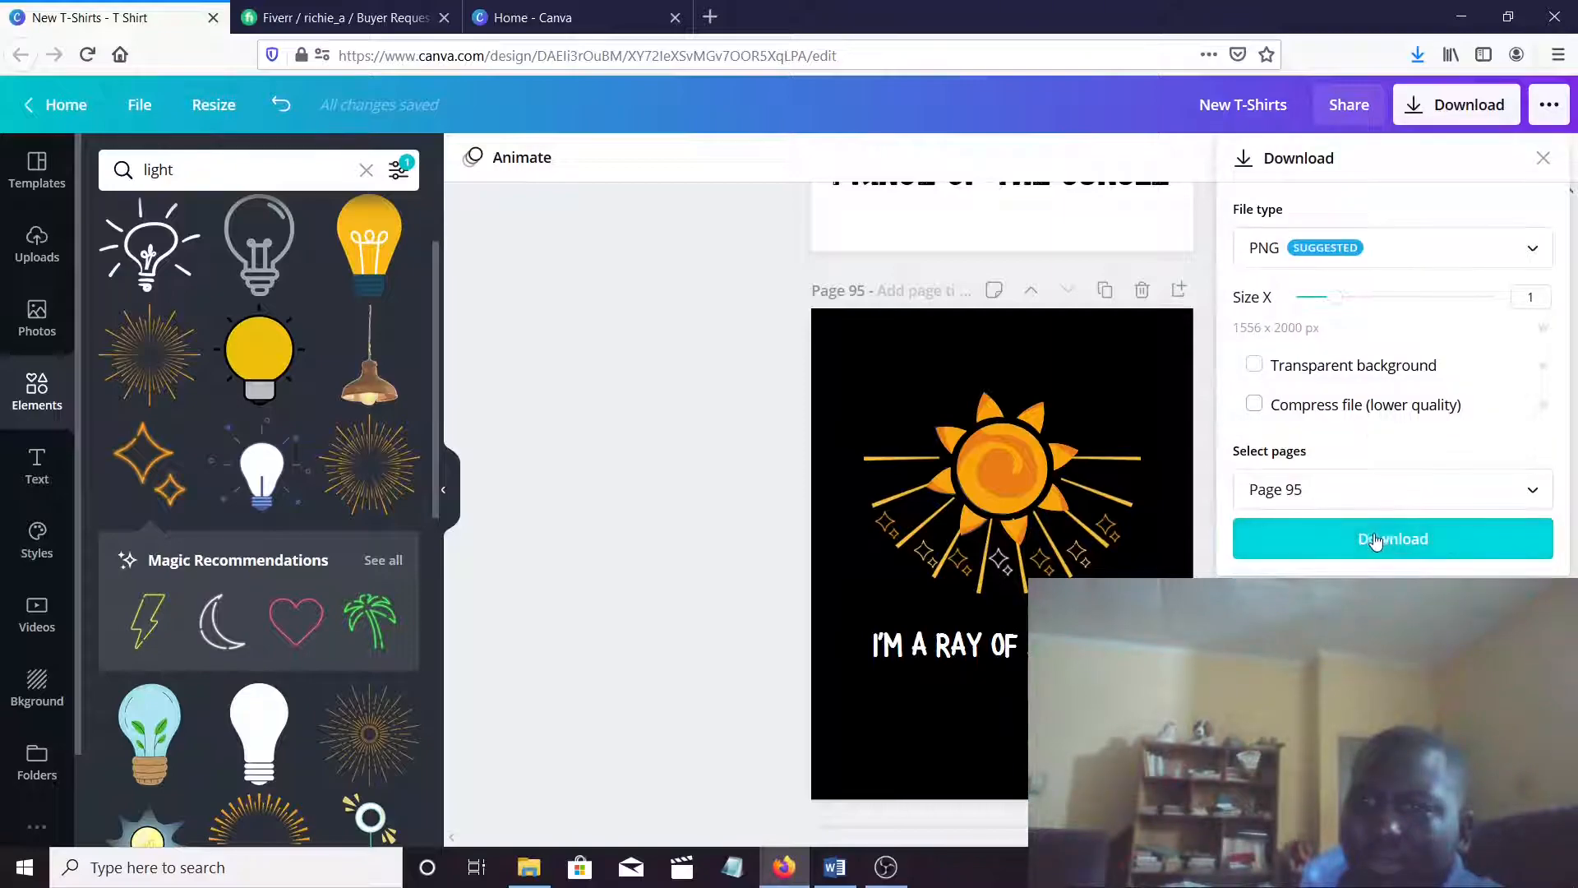
left_click(1414, 300)
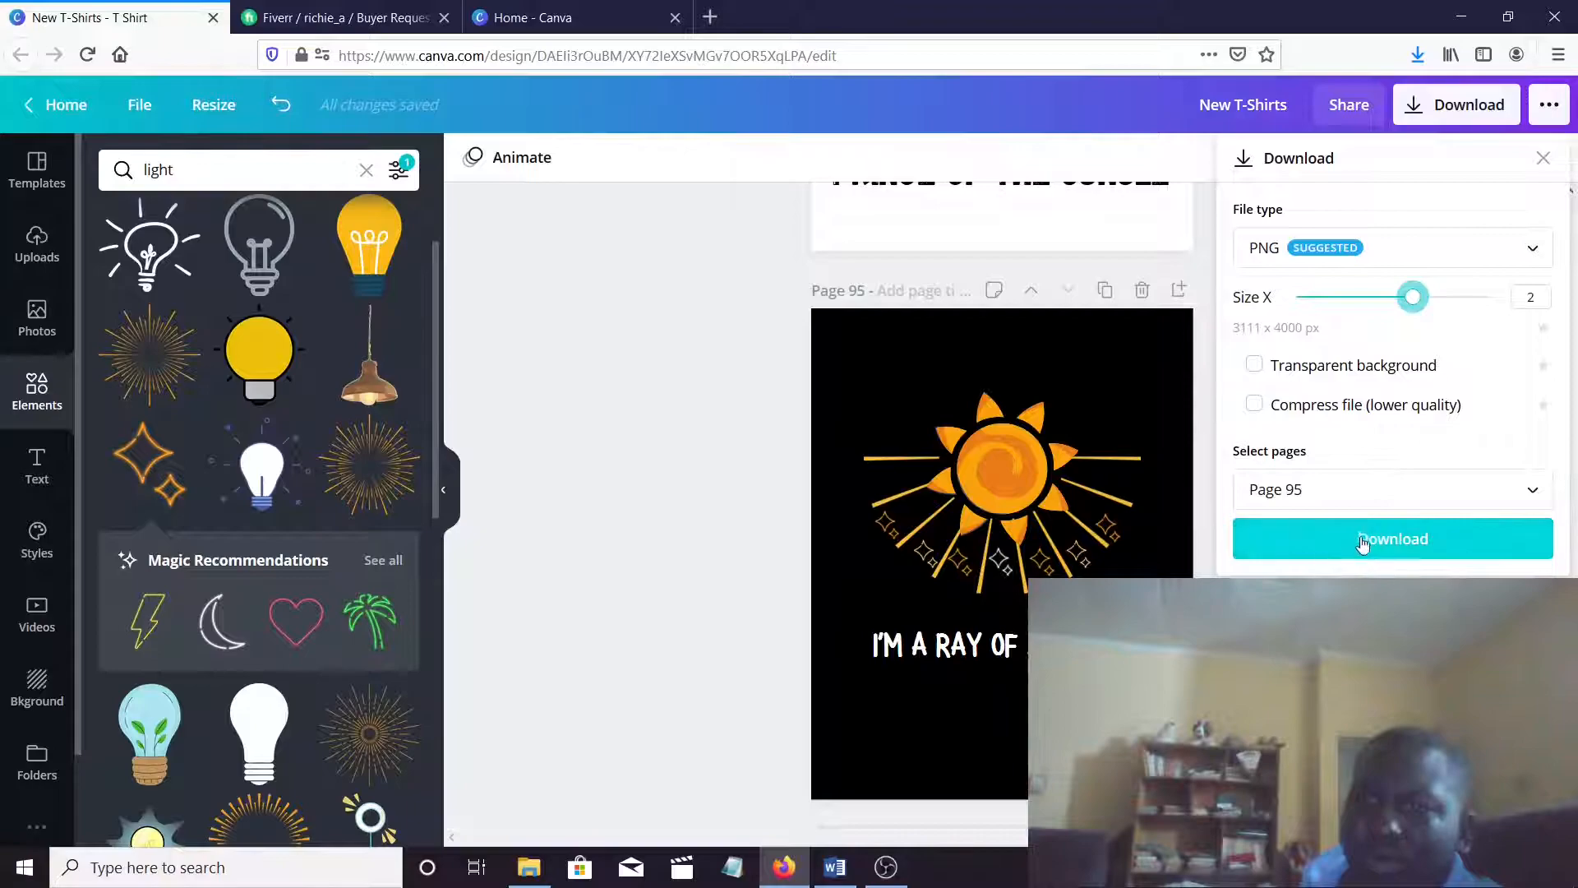
left_click(1364, 498)
left_click(1365, 494)
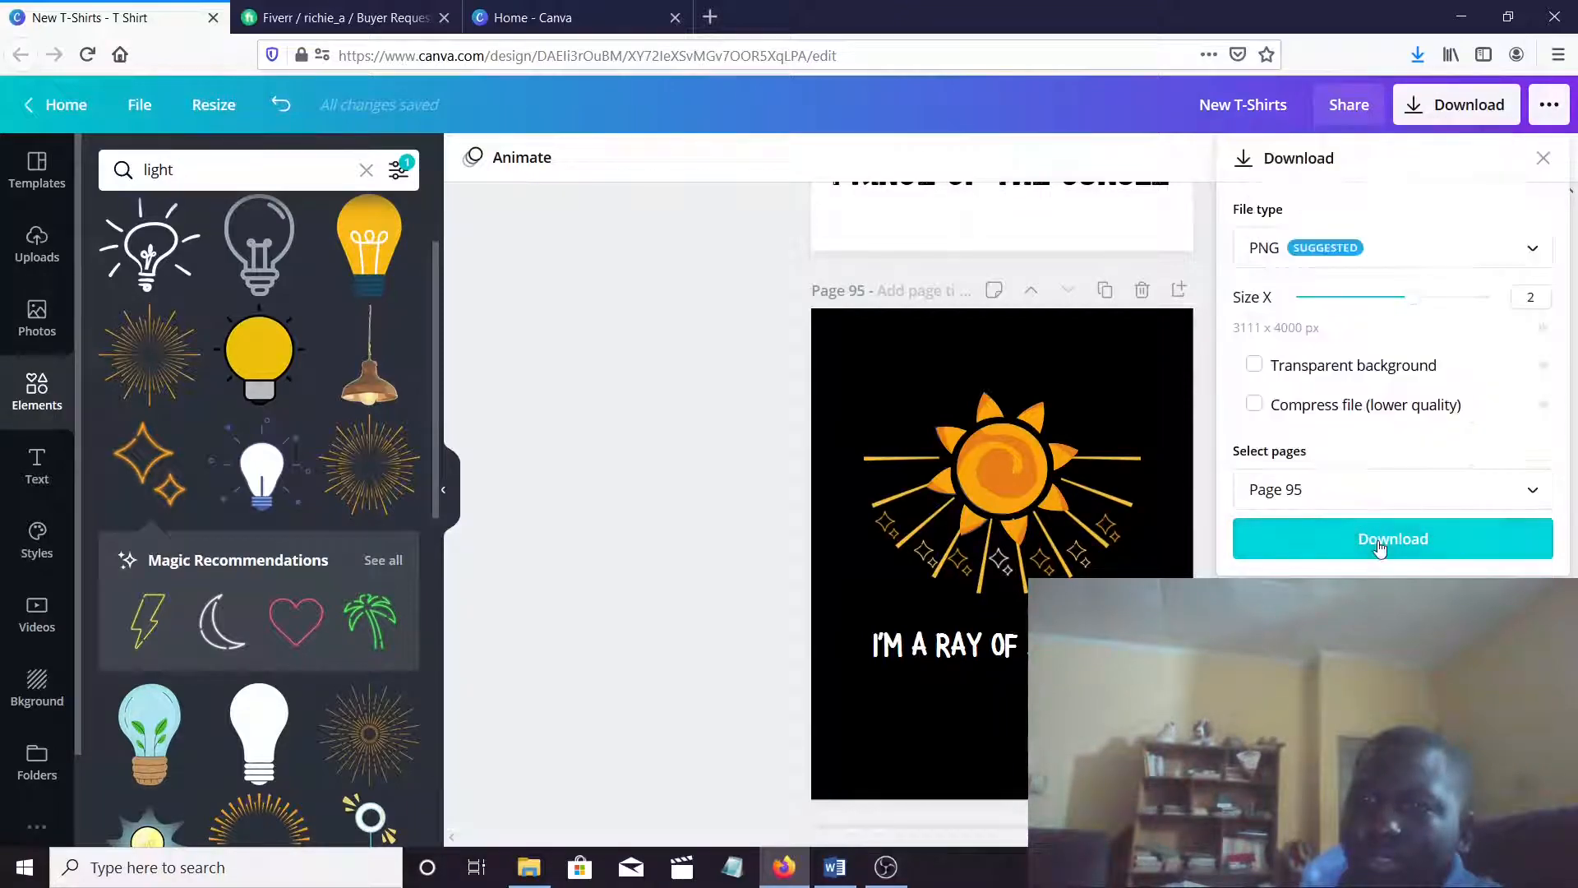
Download the version with the black background, save the file and dismiss the download confirmation
left_click(1368, 534)
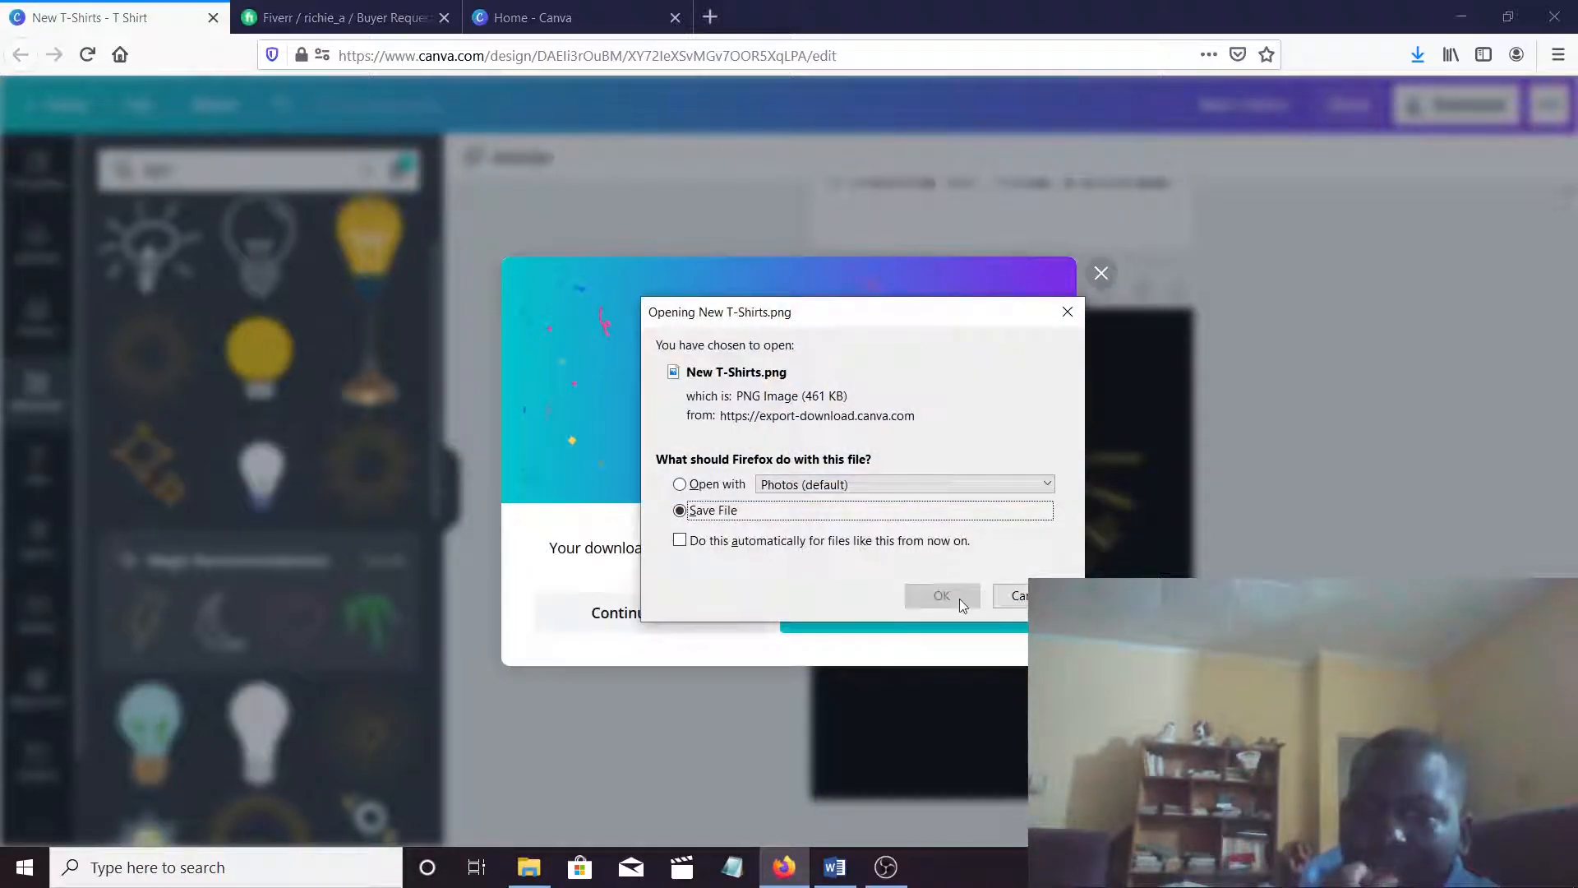
left_click(960, 597)
left_click(1101, 273)
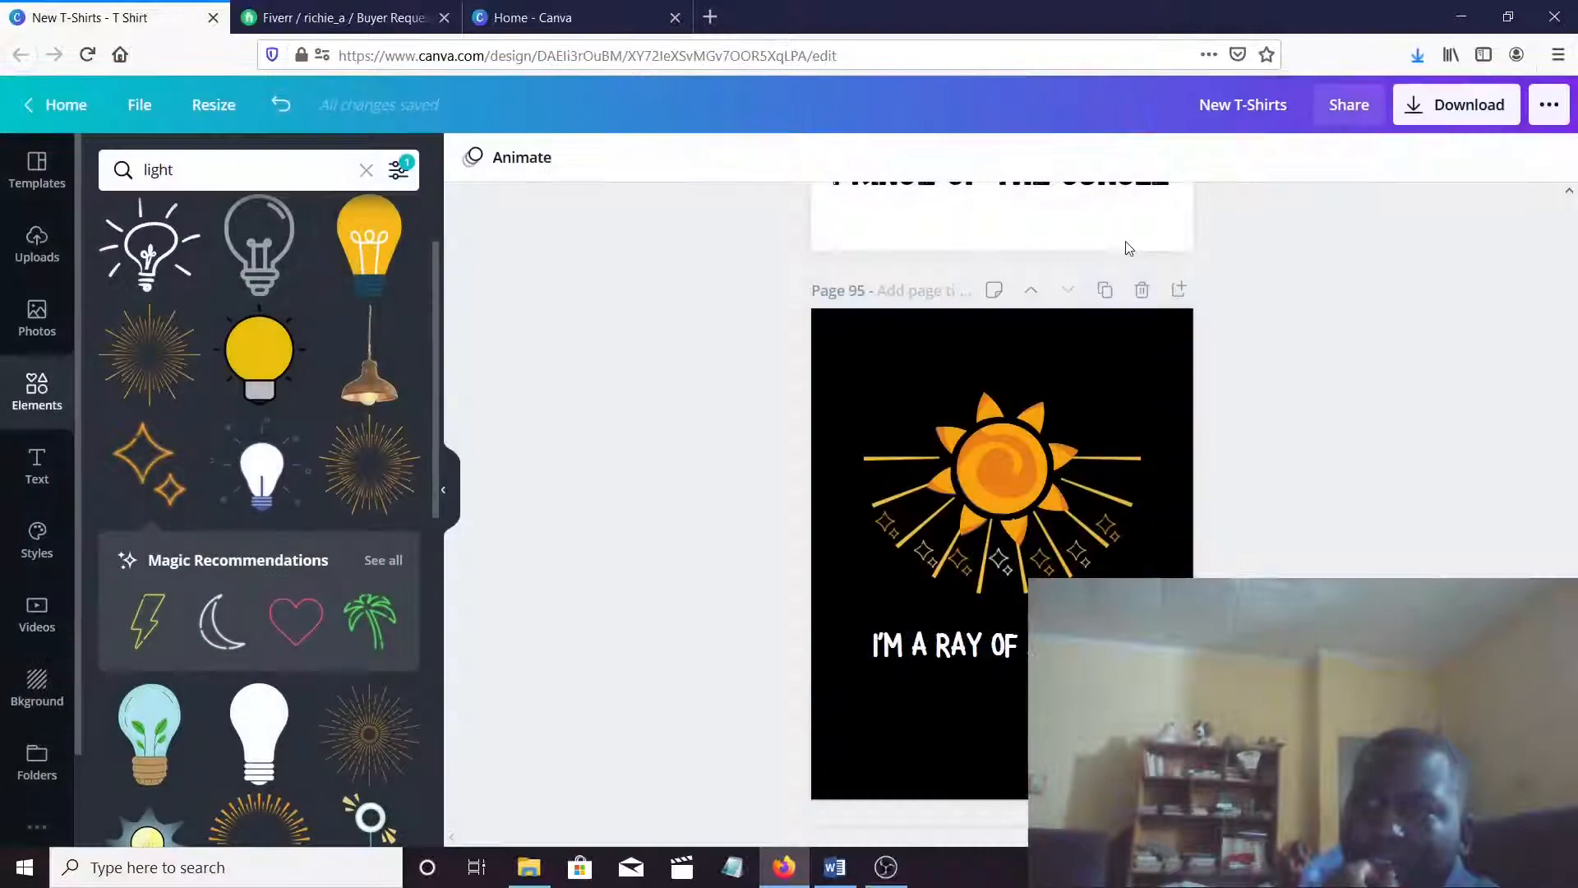
Open the Downloads folder, view New T-Shirts(36).png and New T-Shirts(35).png, and return to the browser
left_click(1416, 51)
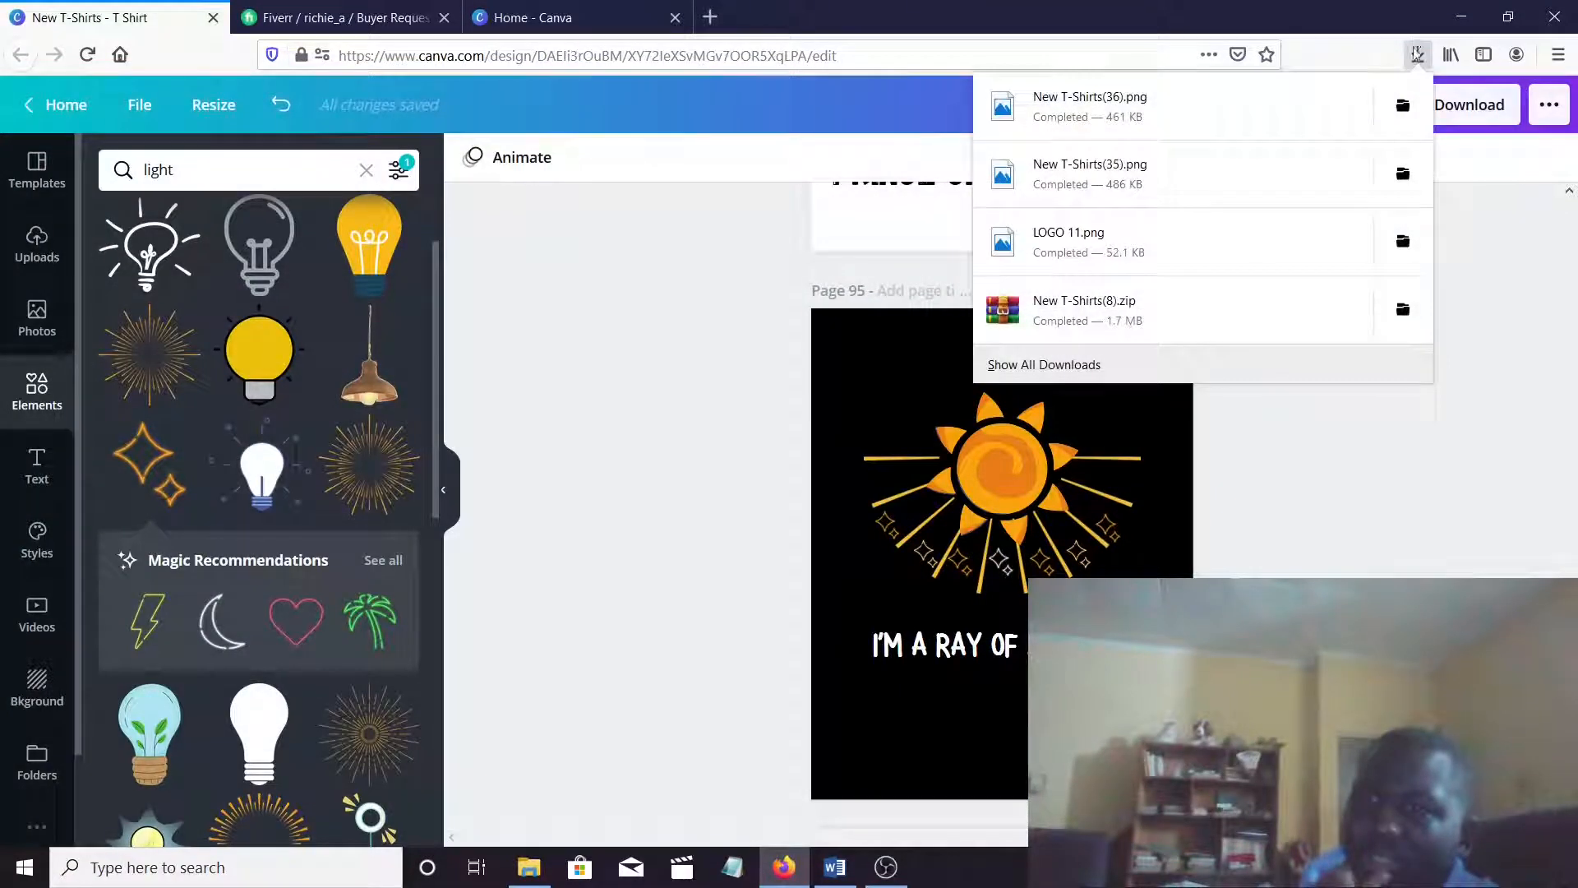
left_click(1409, 122)
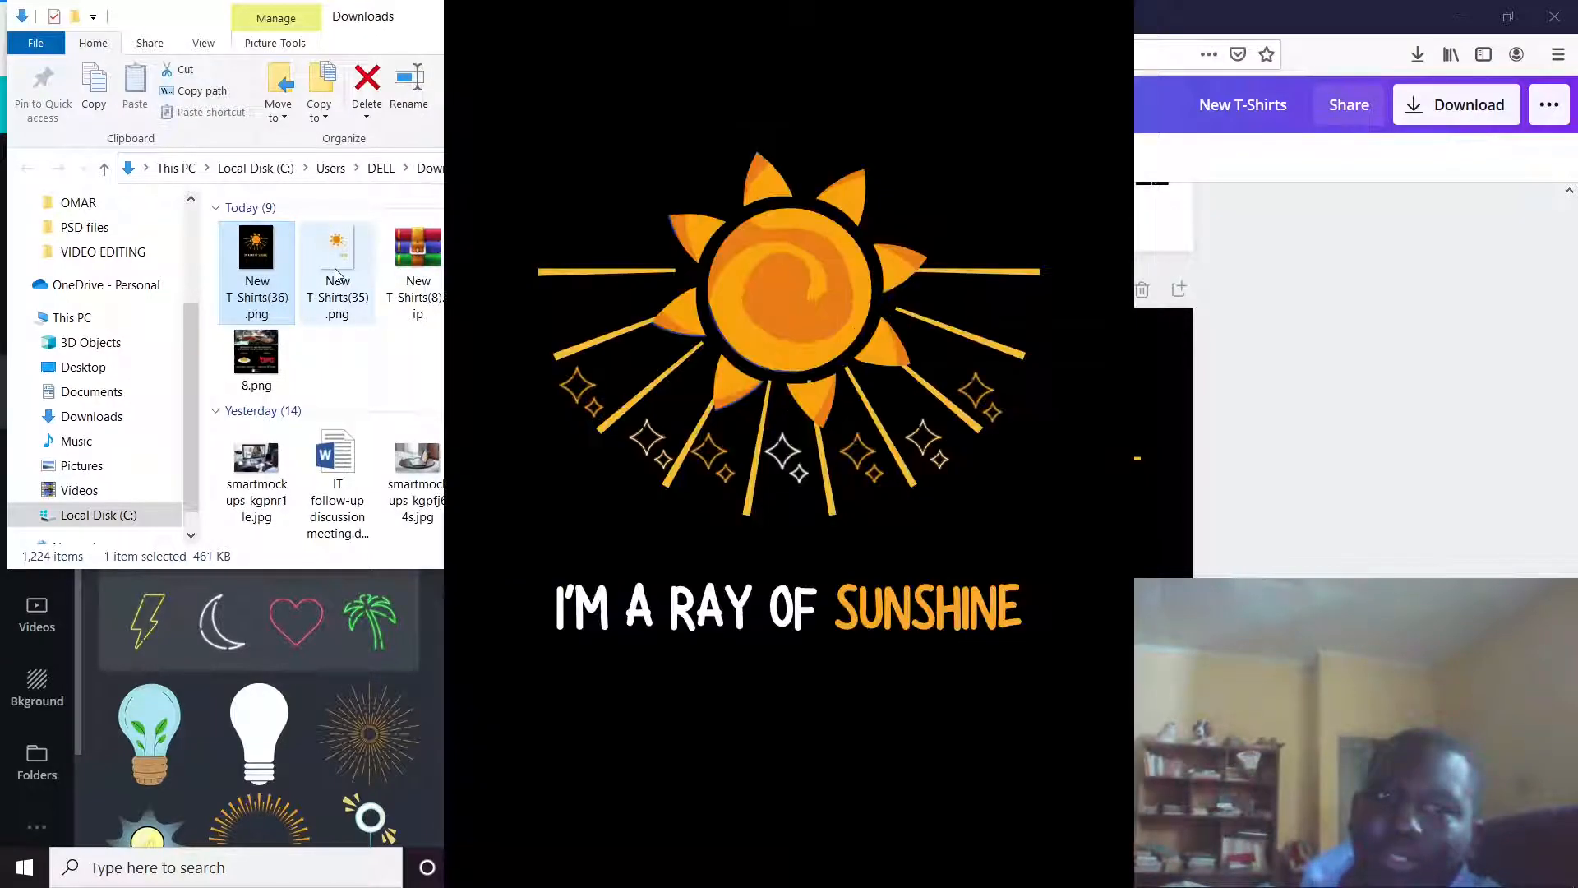
double_click(336, 273)
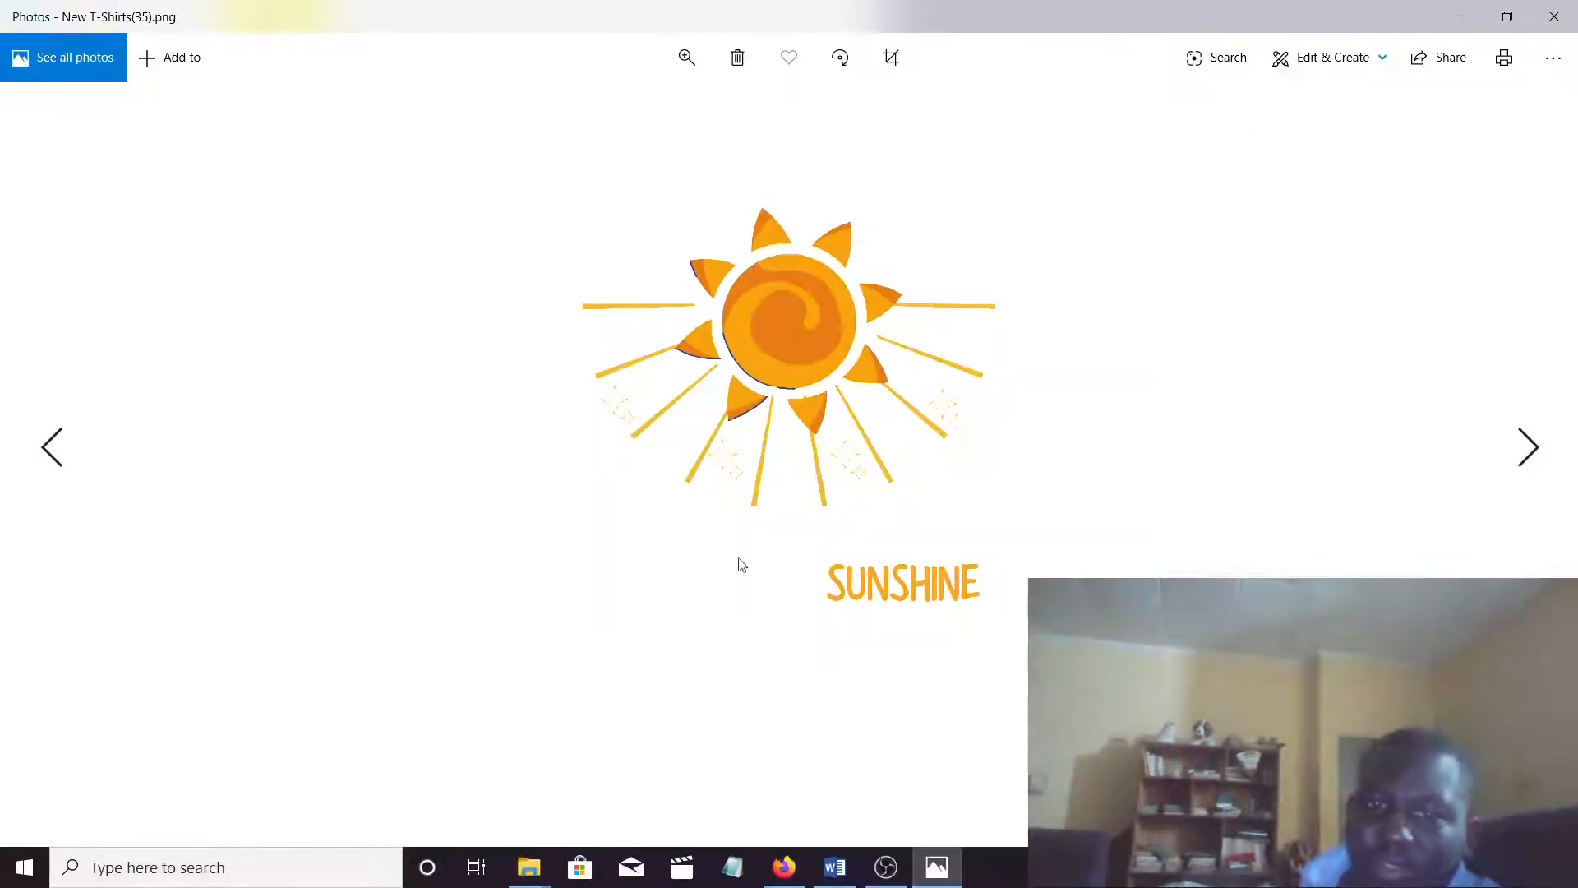
left_click(1554, 17)
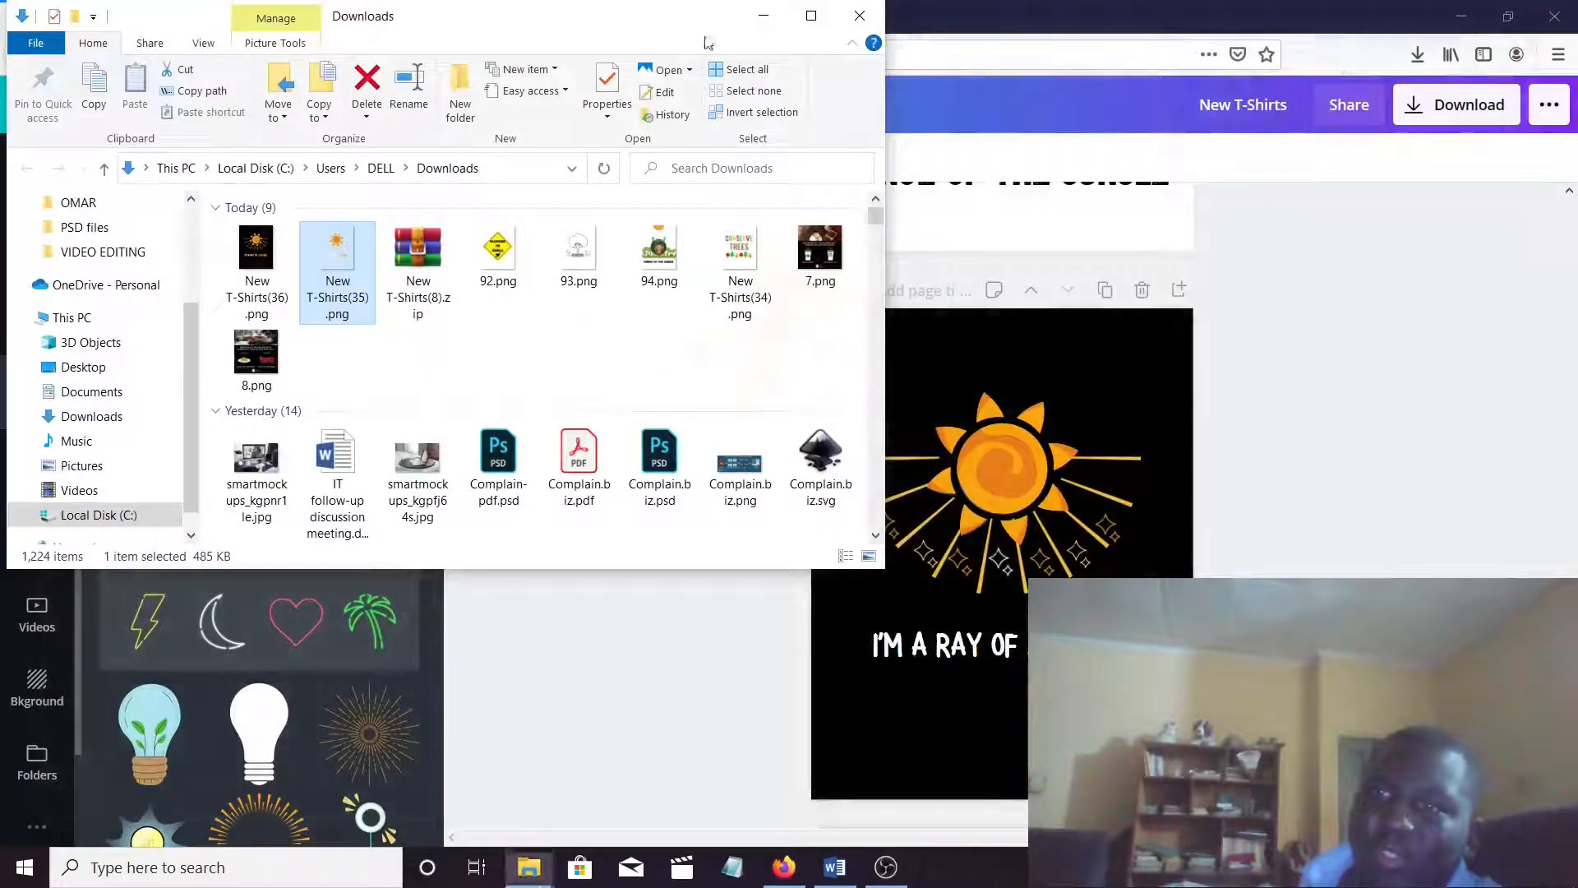
left_click(950, 25)
Open placeit.net's free templates in a new browser tab and filter them to T-shirt mockups
left_click(716, 17)
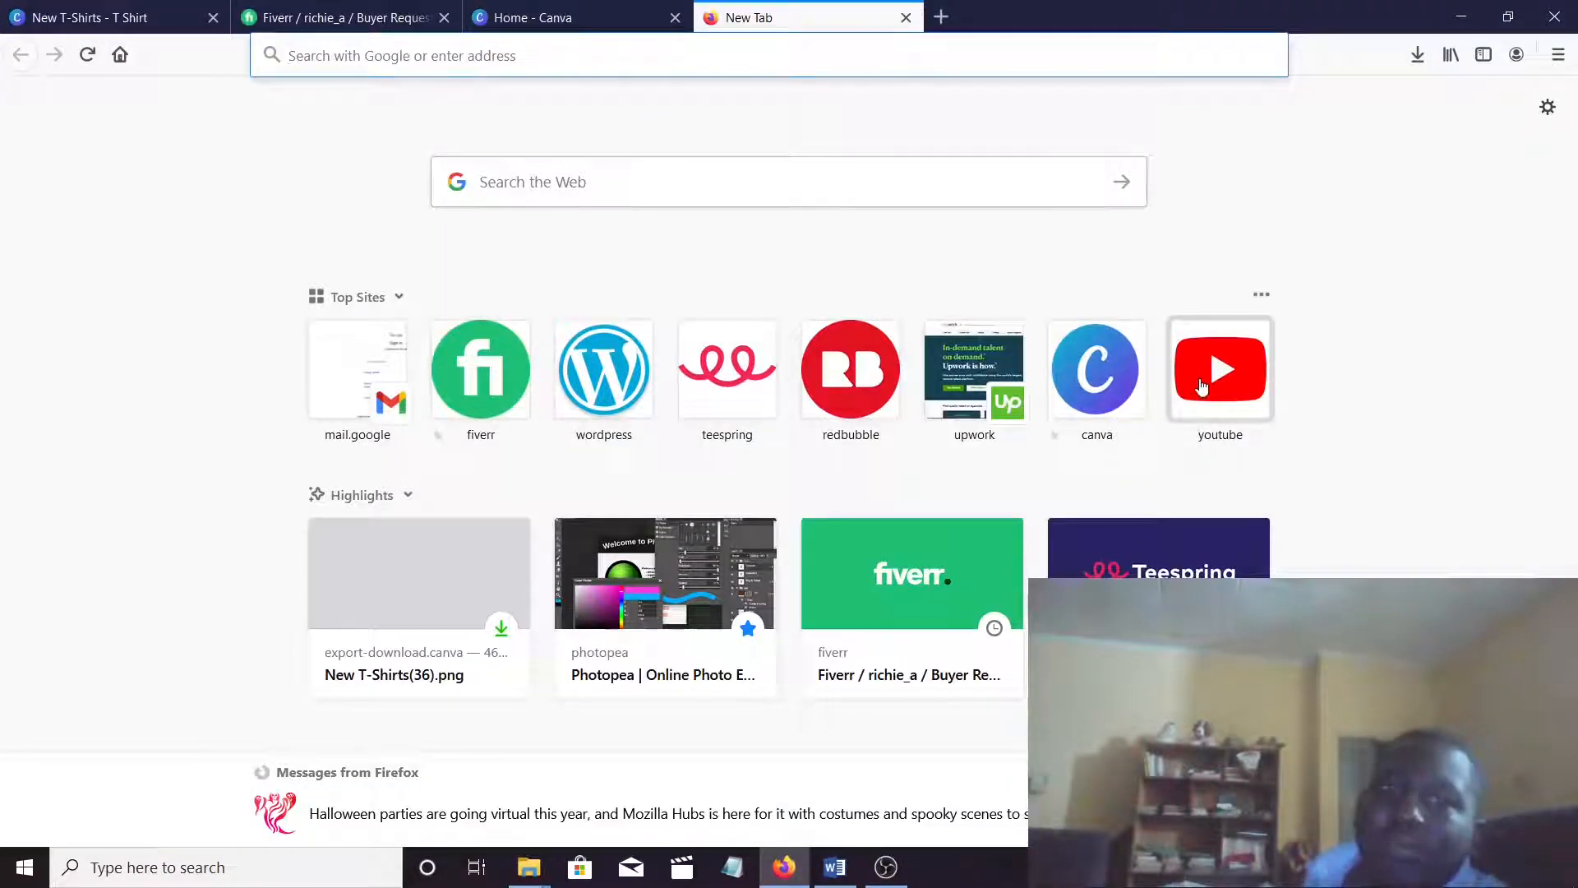
type("placeit.net/")
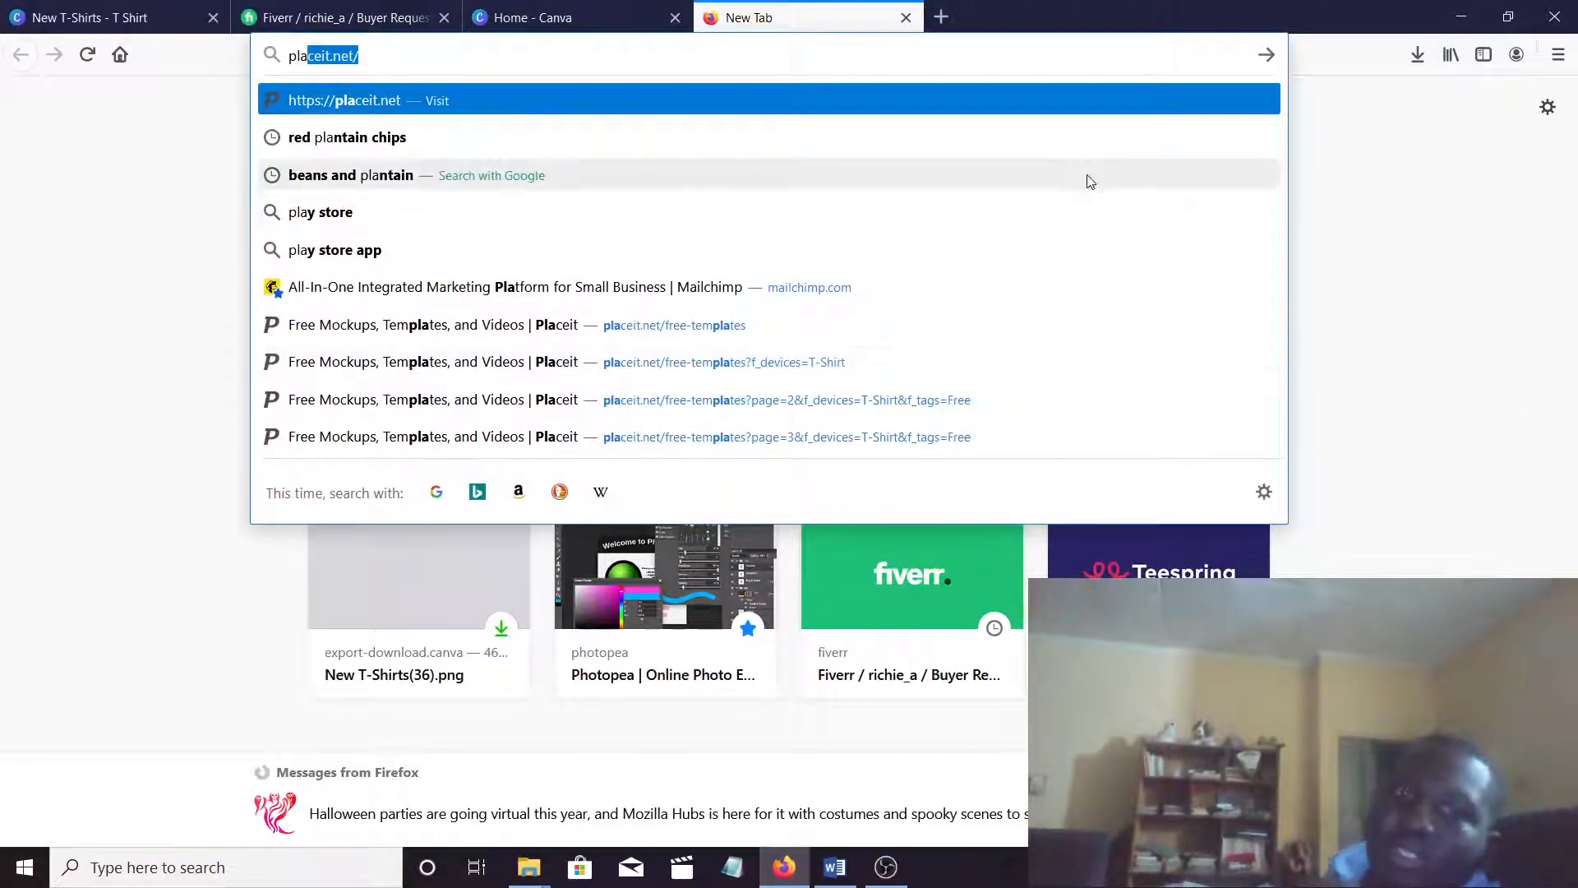
left_click(987, 109)
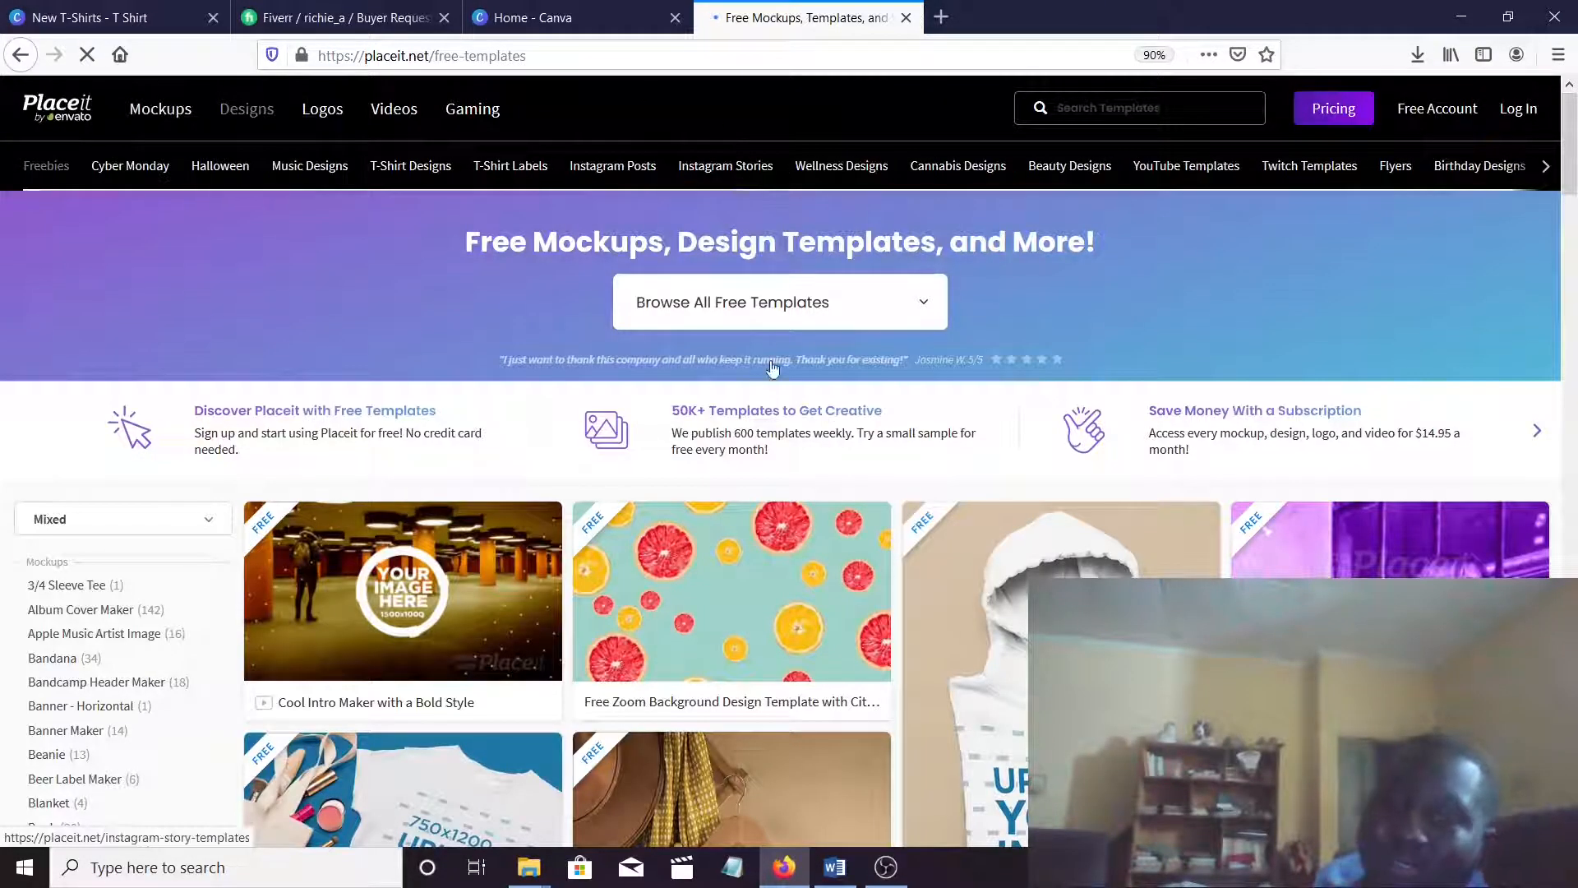
left_click(777, 313)
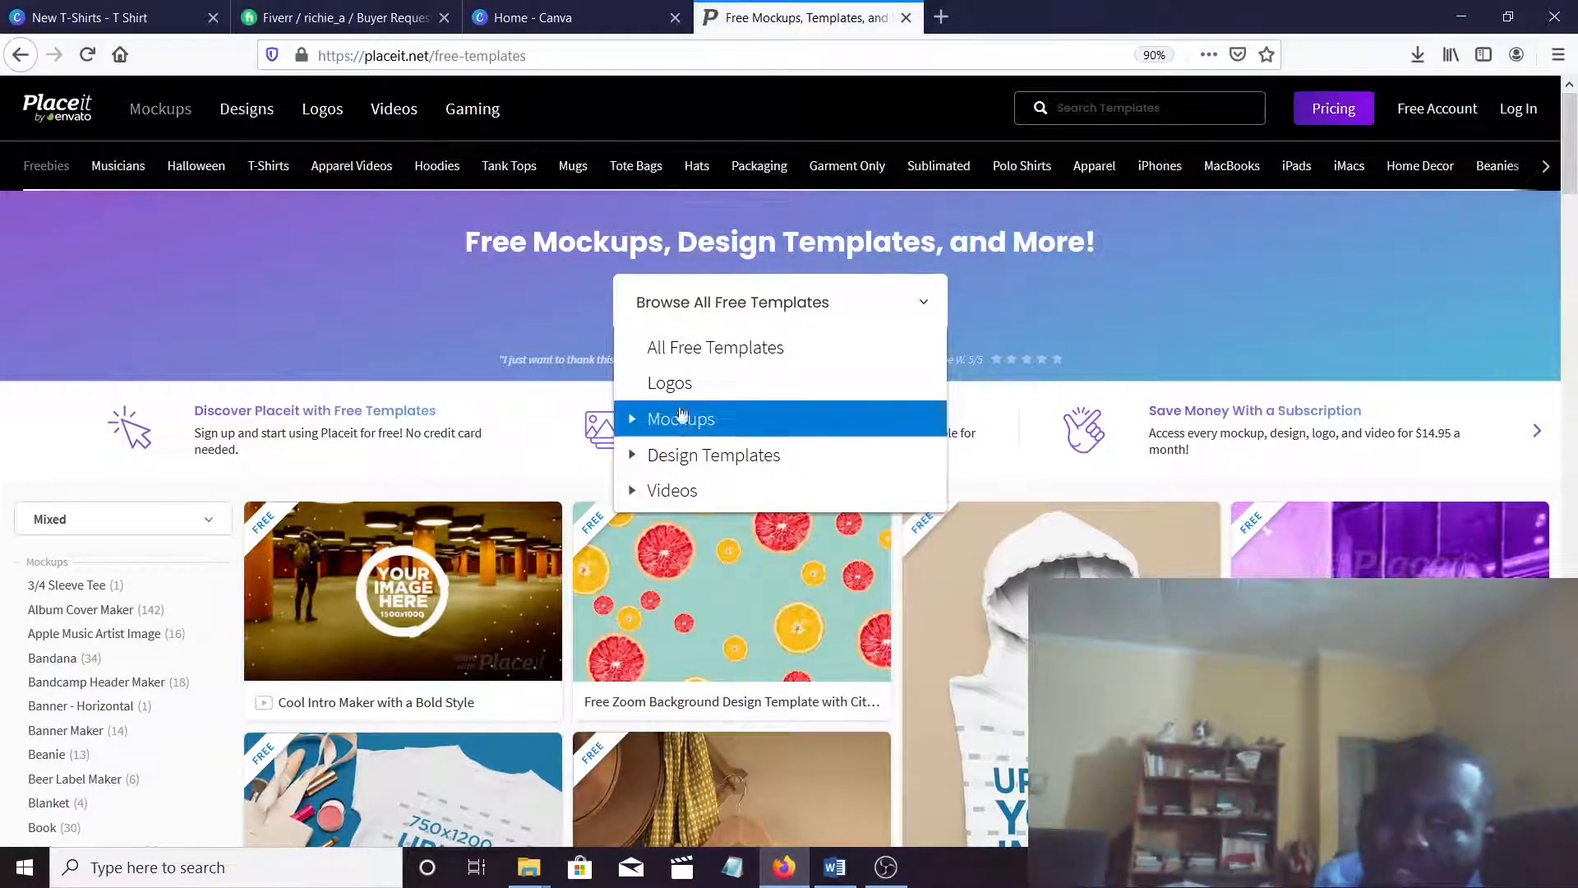
left_click(707, 424)
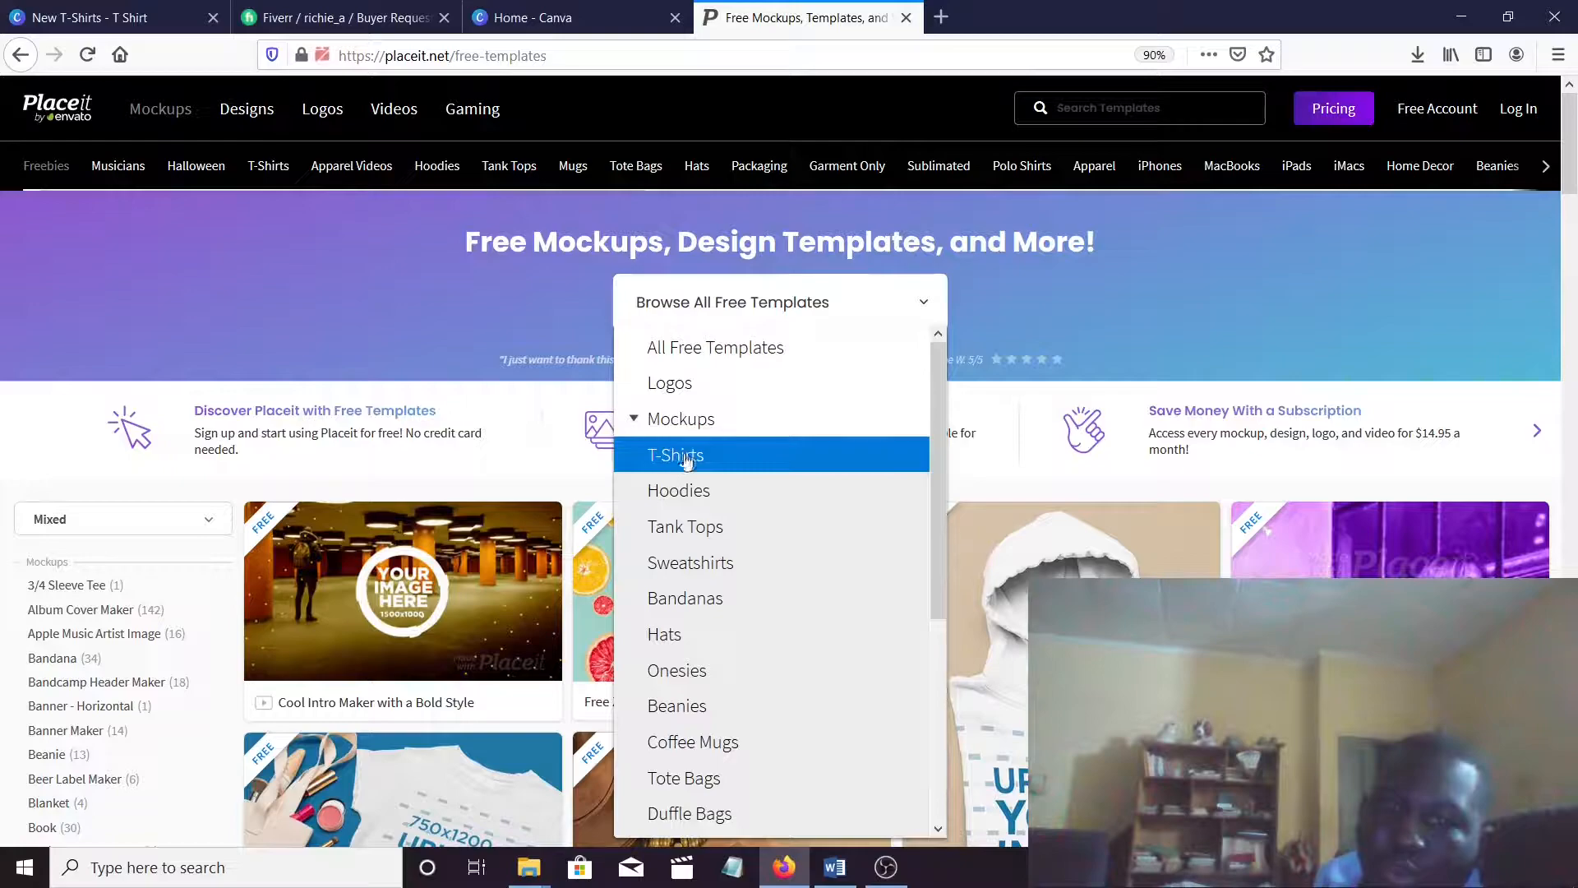
left_click(686, 457)
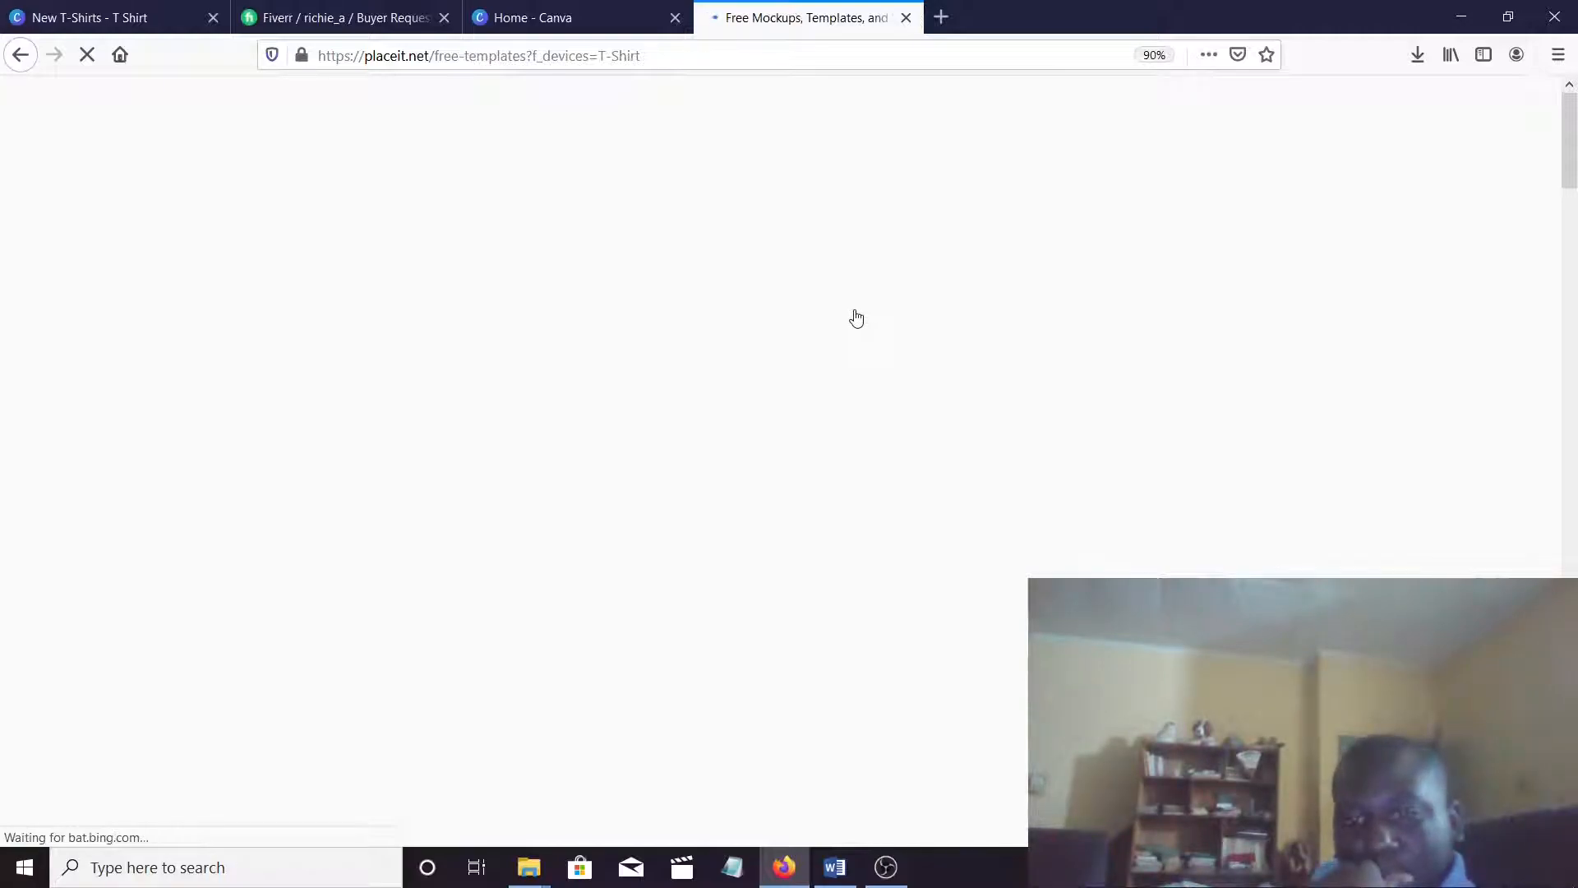
Look through the first page of free T-shirt mockups and go to page 2
scroll(346, 485, "down", 3)
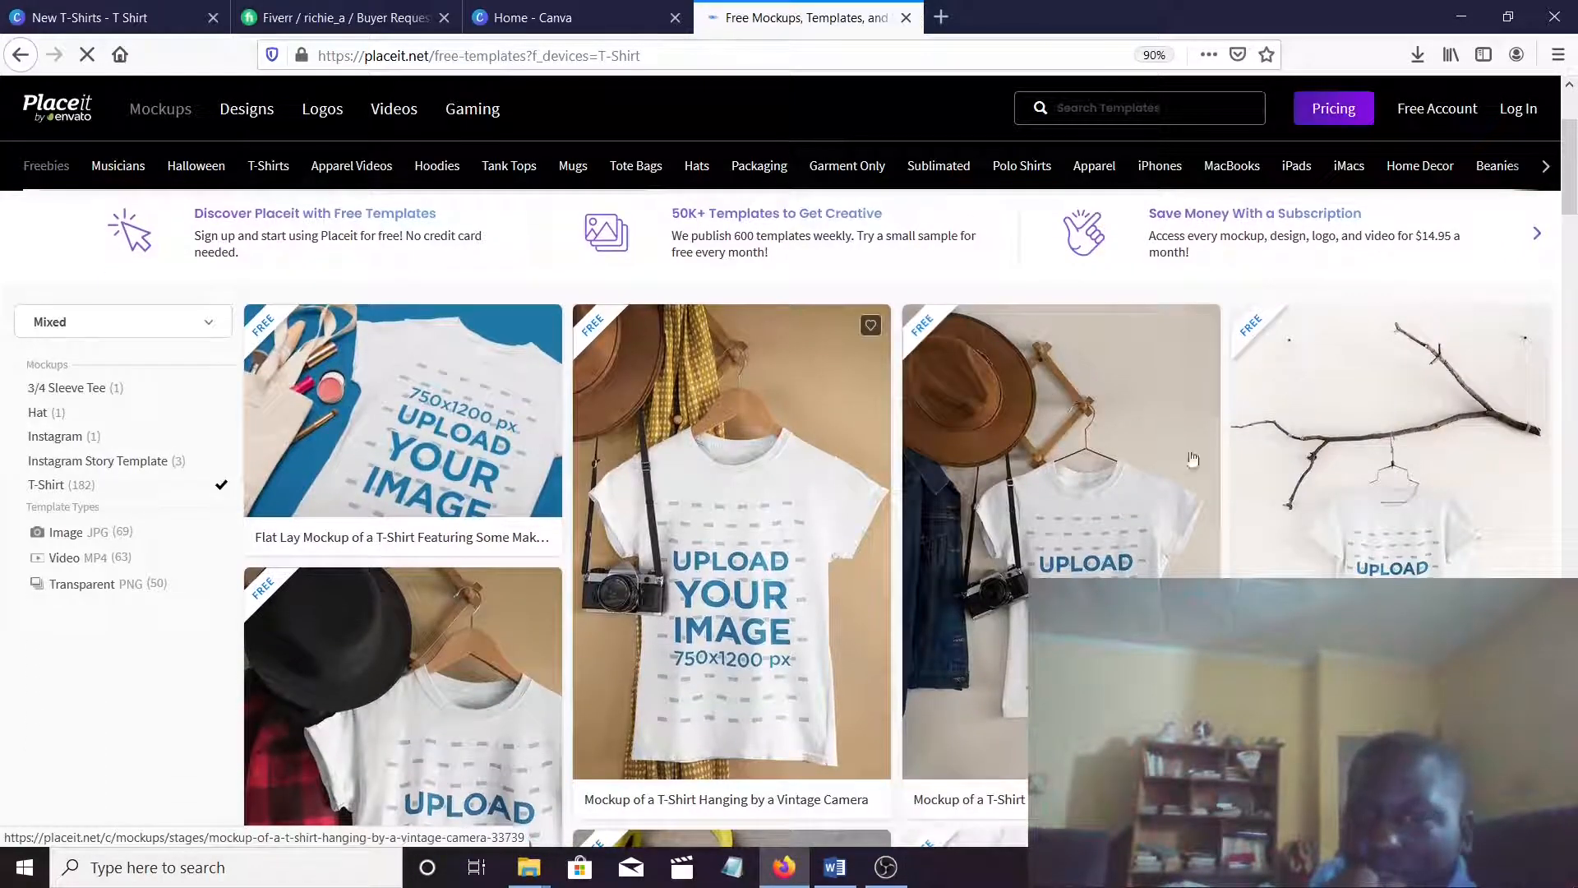
scroll(731, 460, "down", 3)
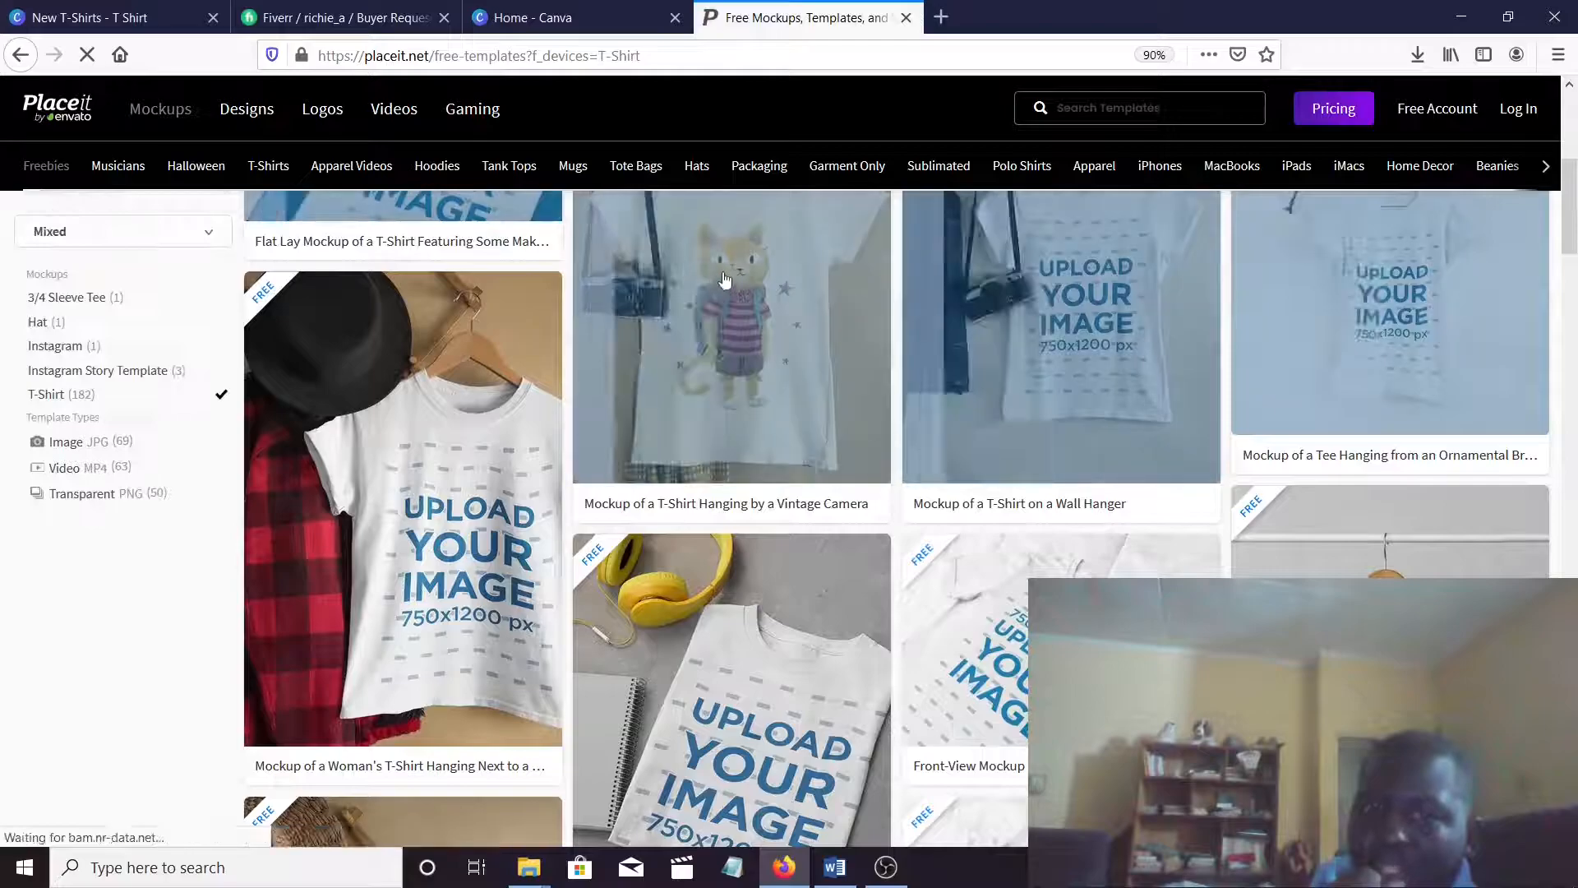
scroll(722, 280, "up", 1)
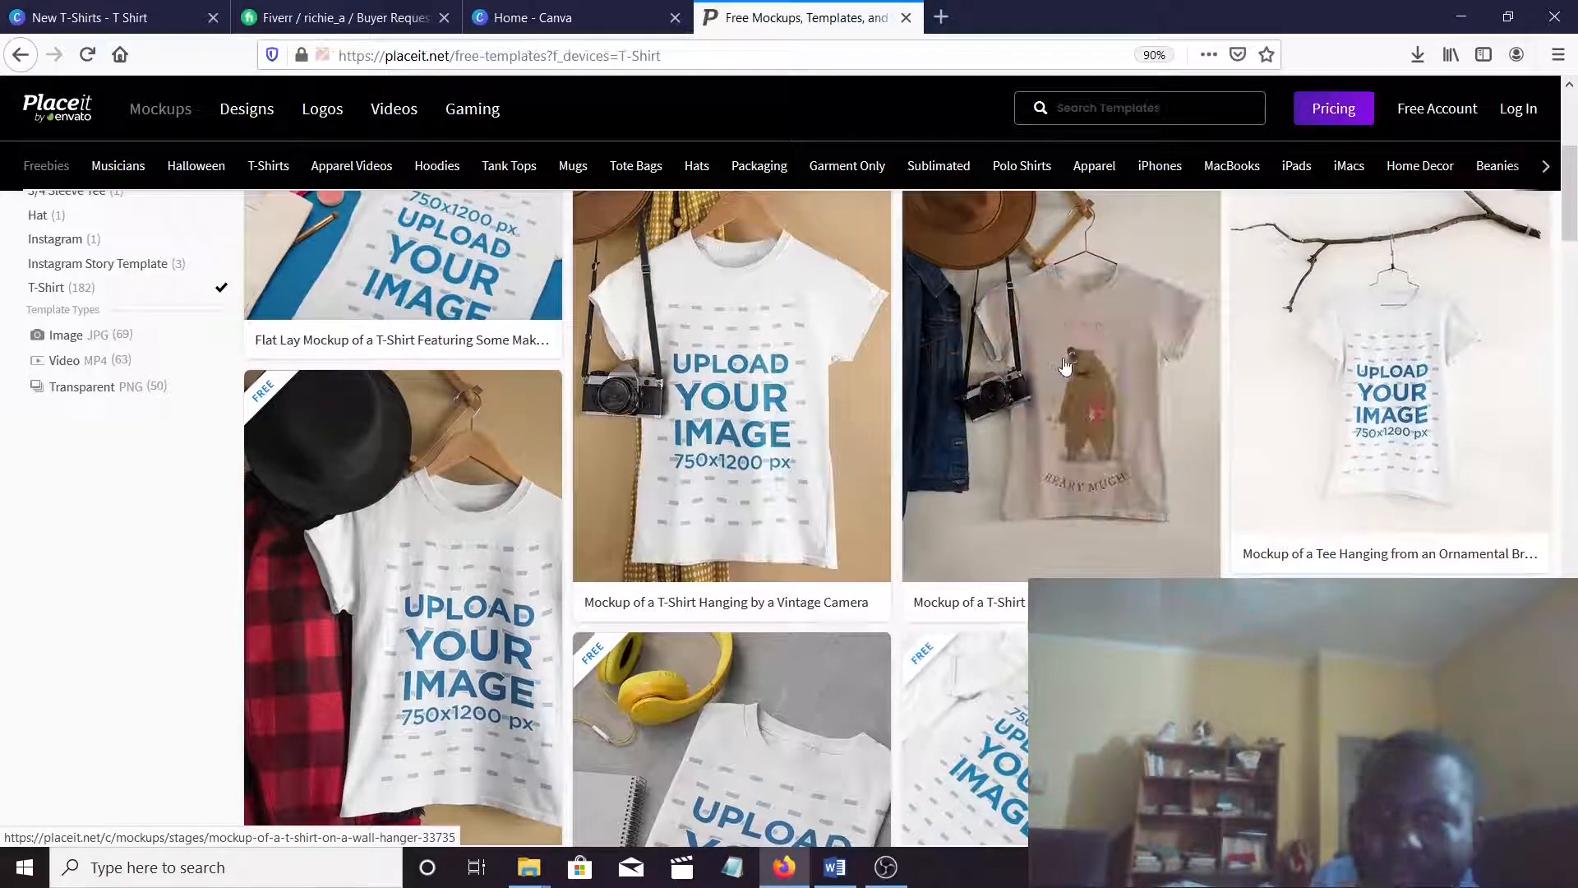
scroll(1105, 378, "down", 5)
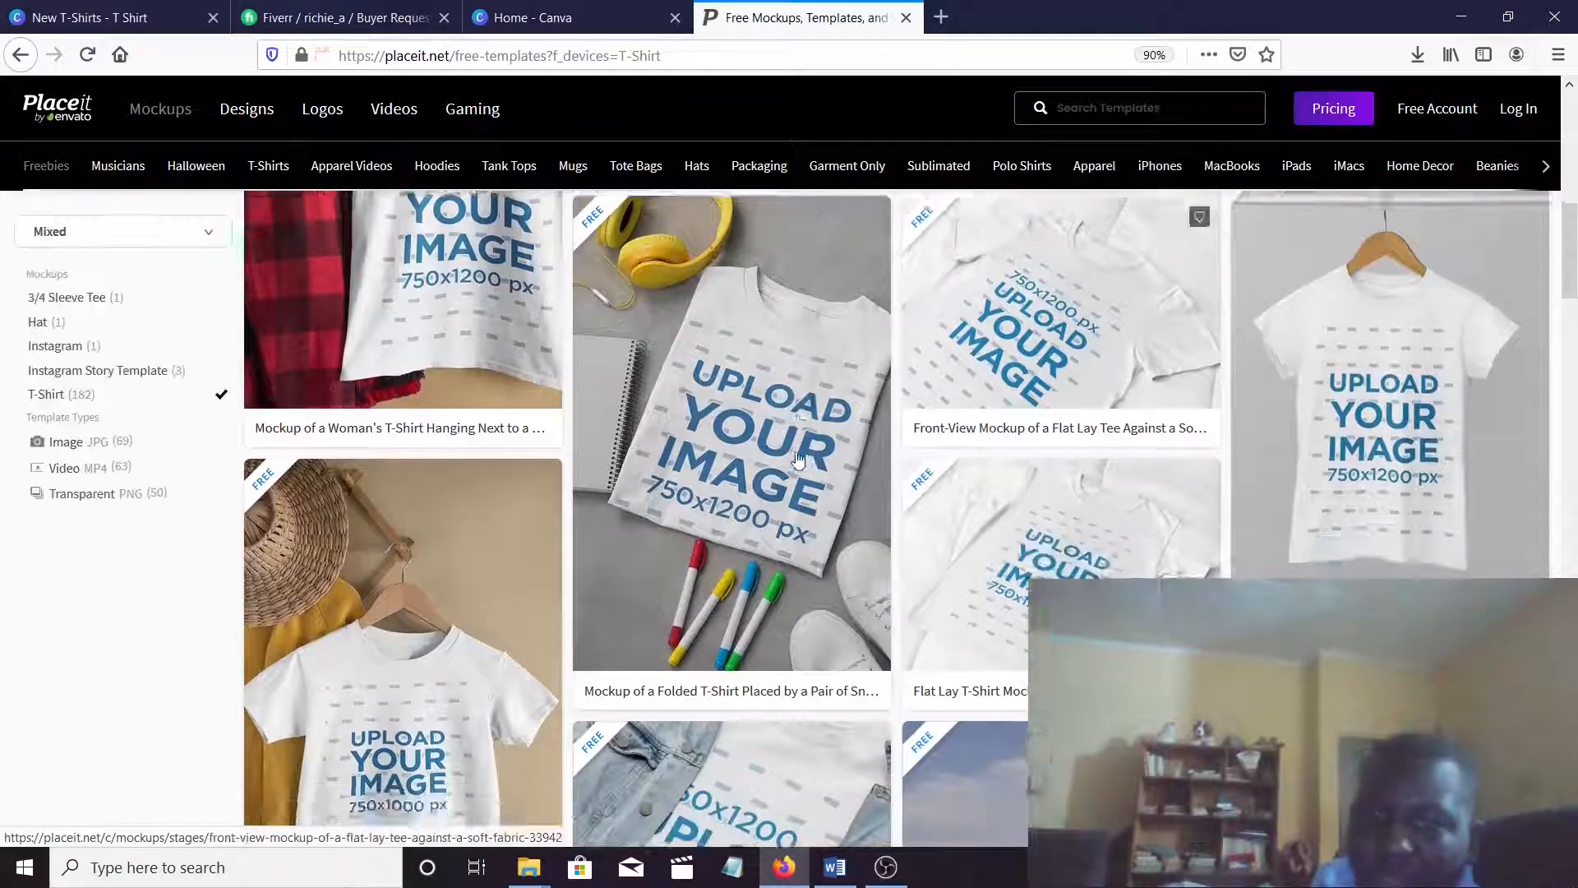
scroll(885, 364, "up", 2)
scroll(884, 364, "down", 10)
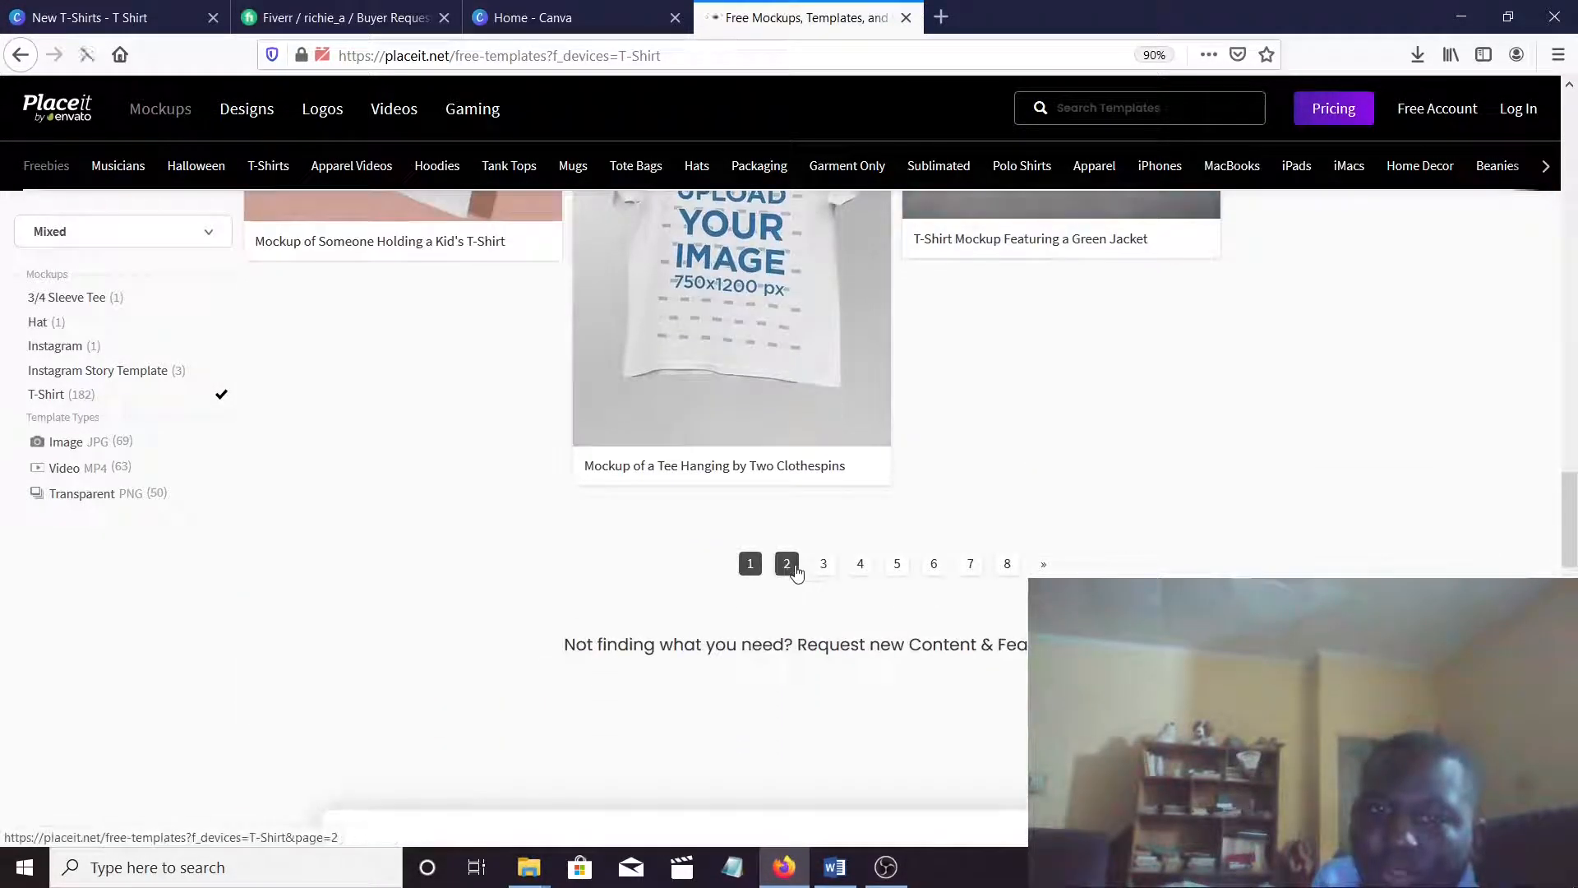
left_click(788, 564)
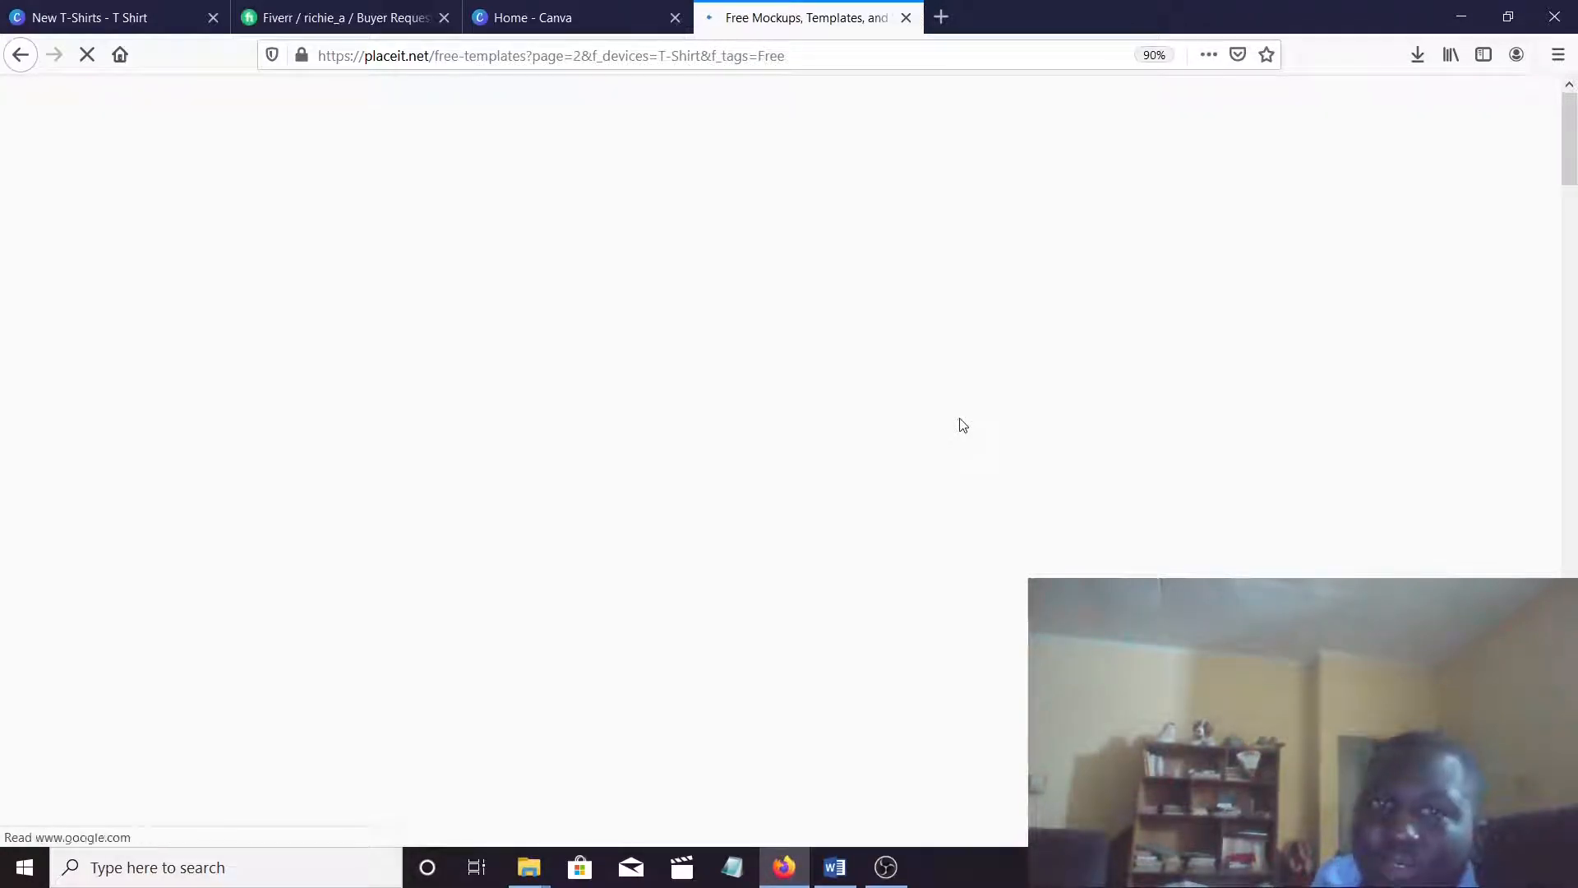
Open the free selfie mockup of a woman wearing a round-neck T-shirt in her bedroom
scroll(964, 425, "down", 4)
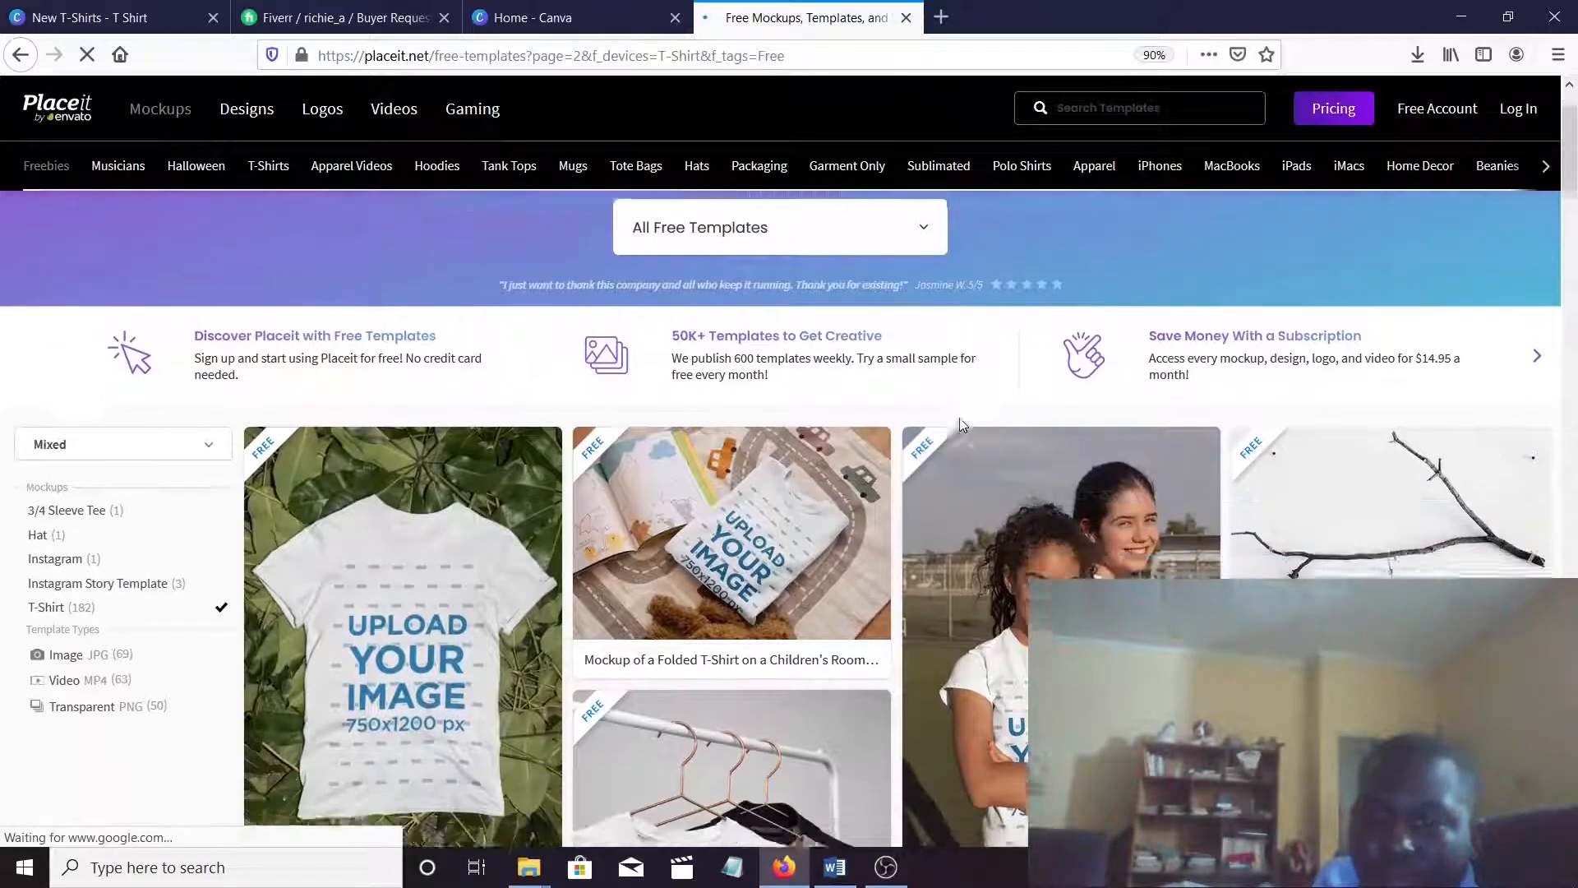
scroll(979, 411, "down", 7)
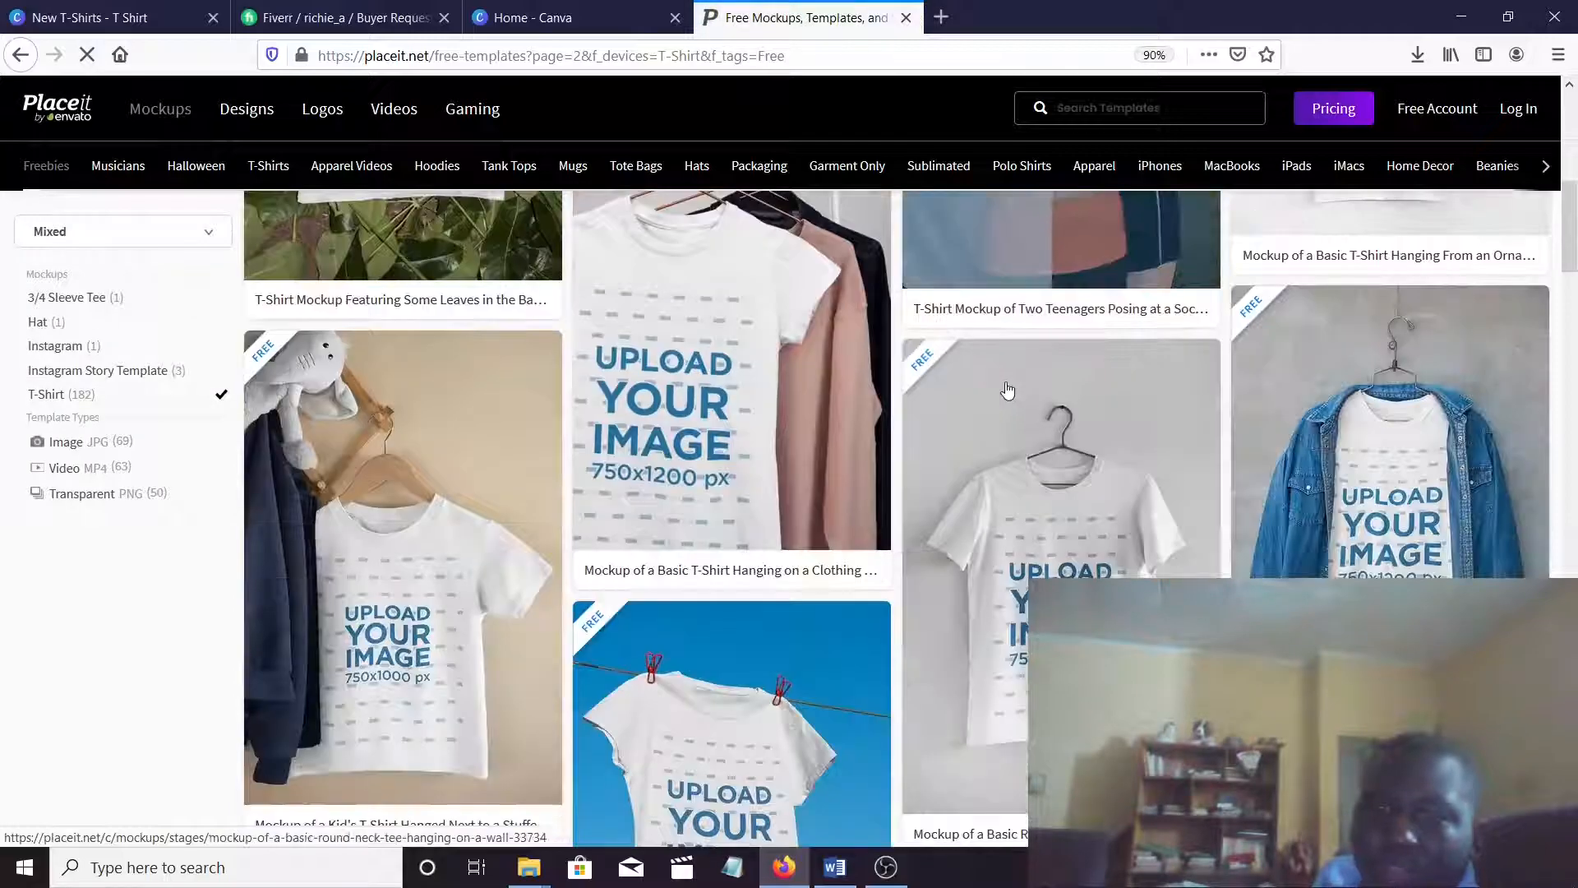
scroll(1008, 389, "down", 1)
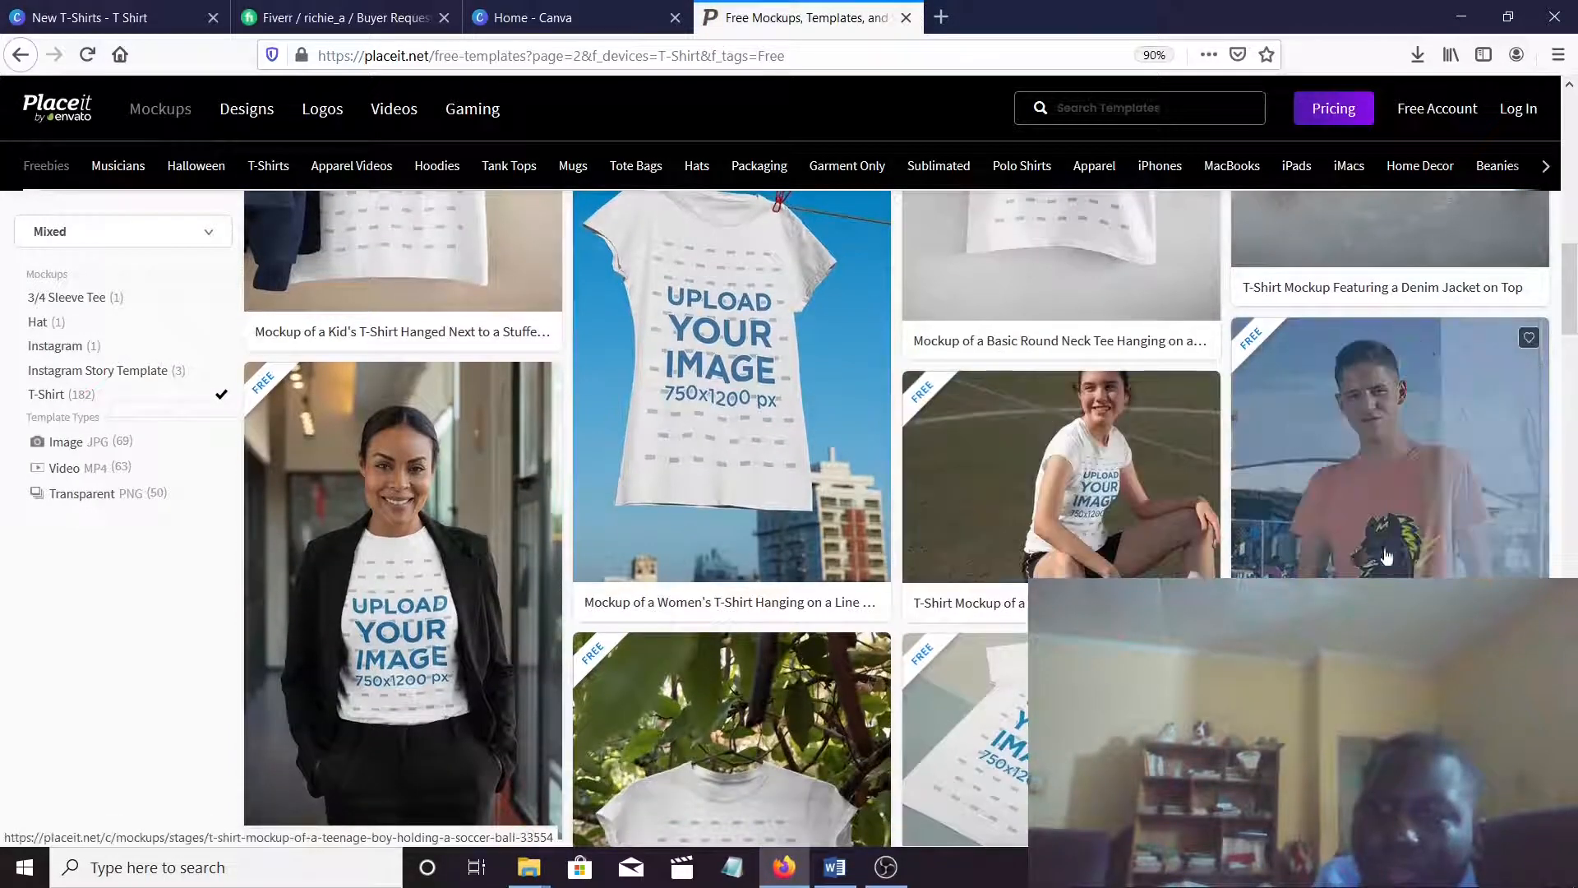
scroll(1113, 527, "down", 2)
scroll(1113, 527, "down", 8)
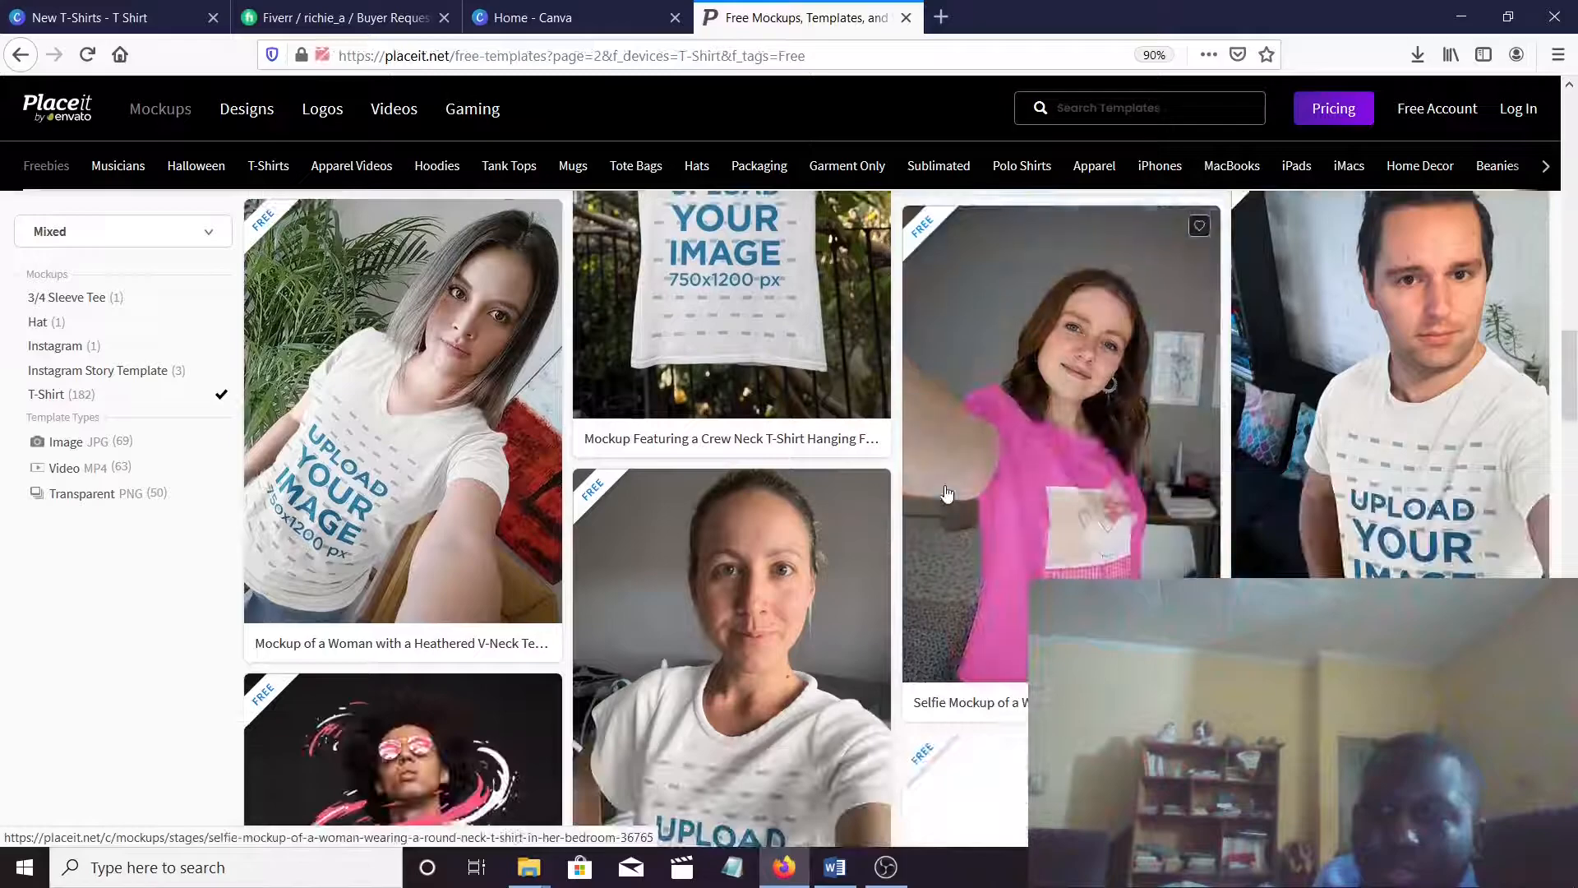
scroll(828, 501, "up", 1)
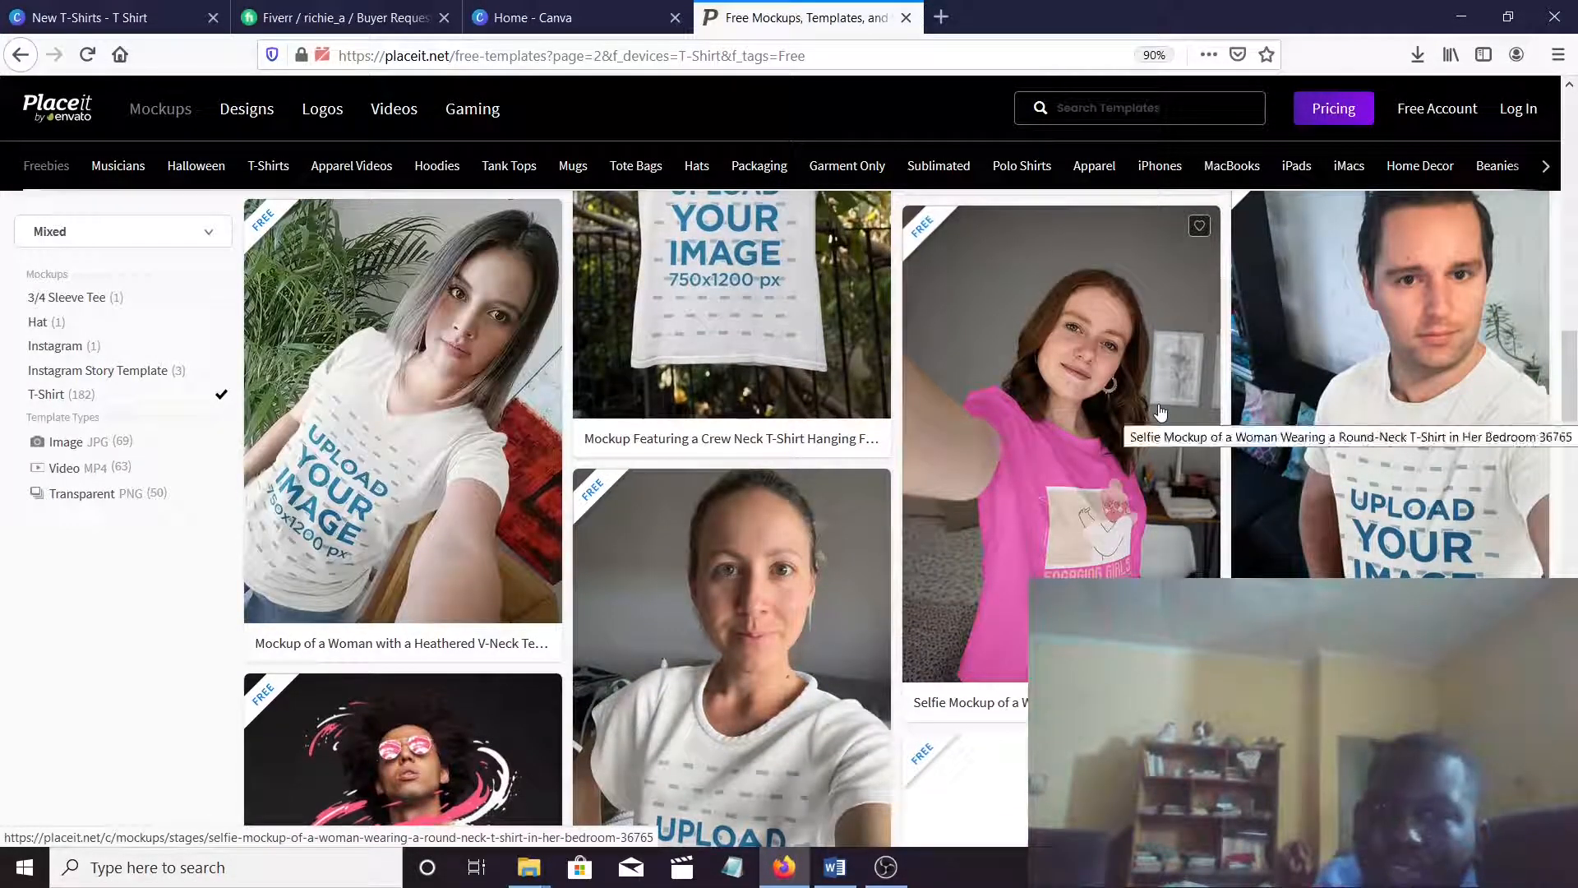
left_click(1066, 372)
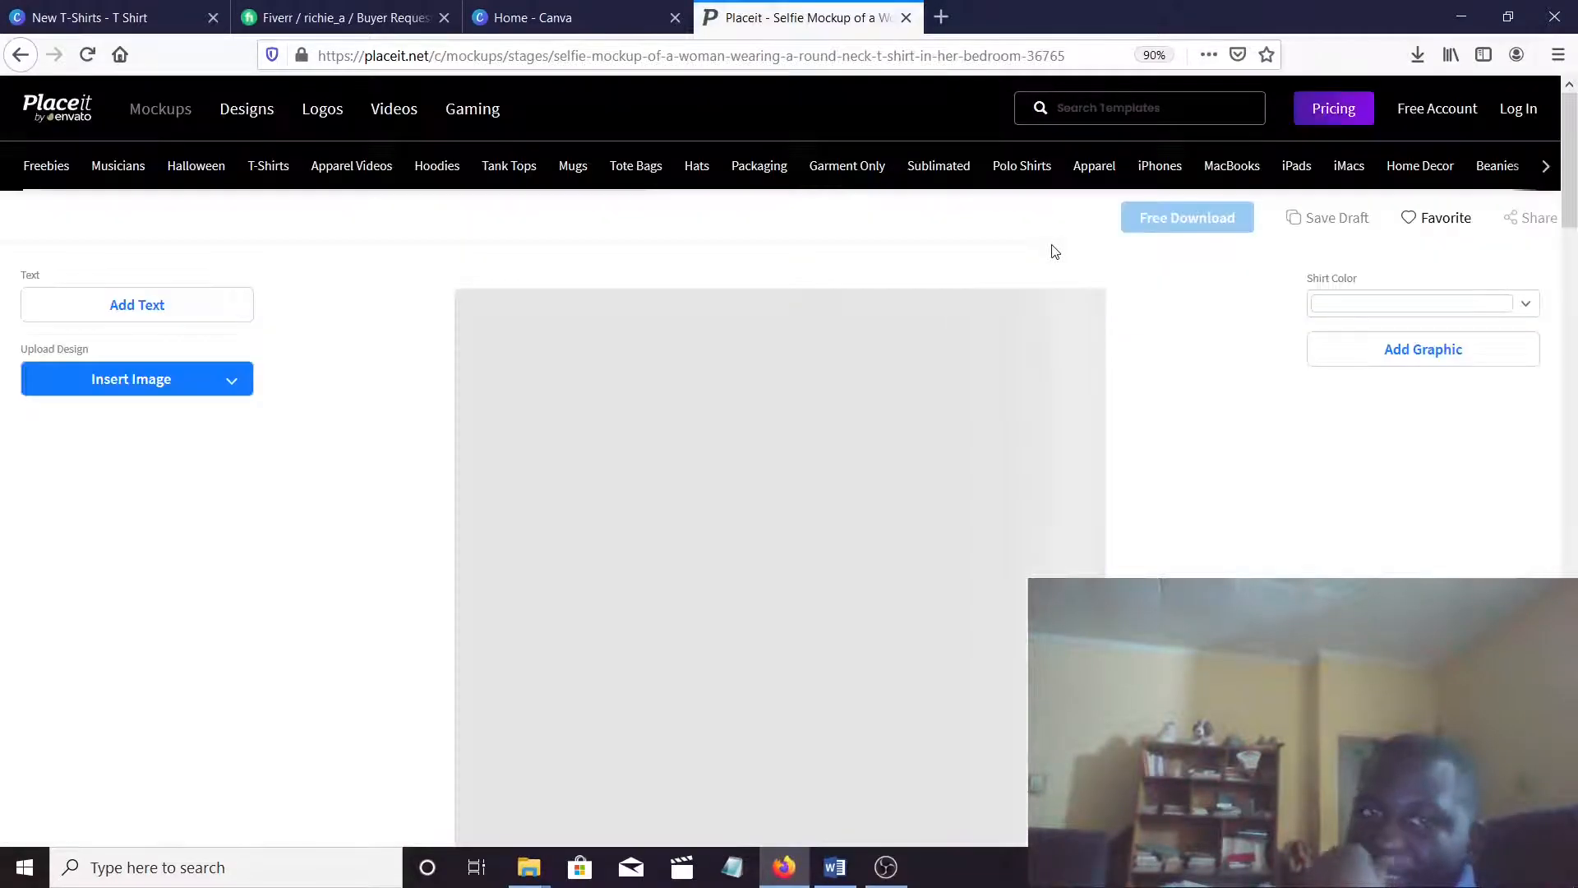
Set the mockup's shirt color to black
left_click(1376, 304)
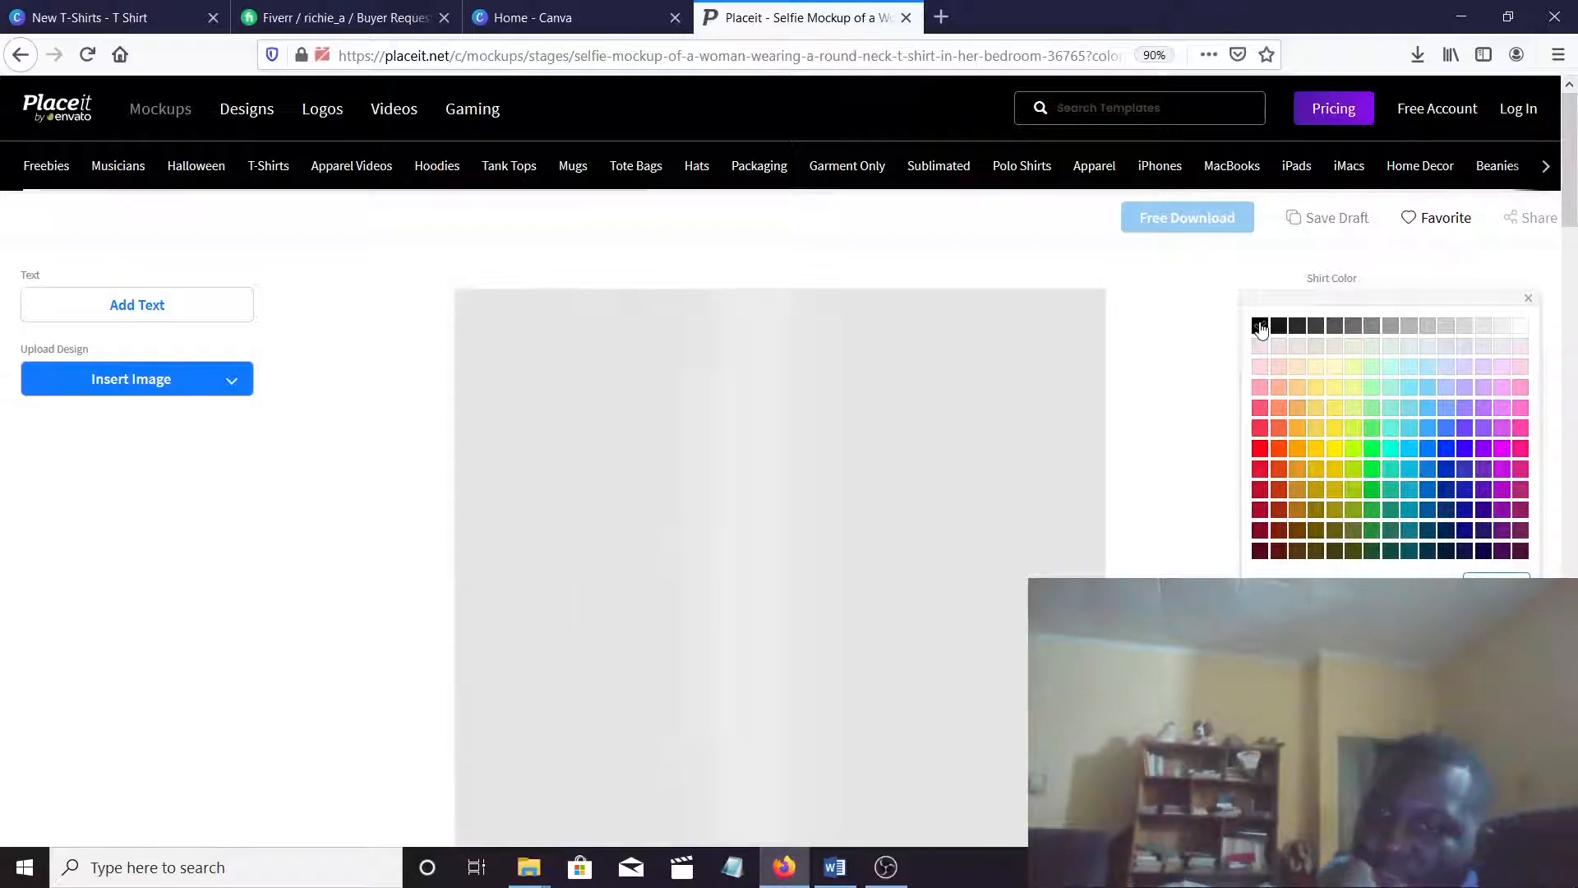
left_click(1260, 328)
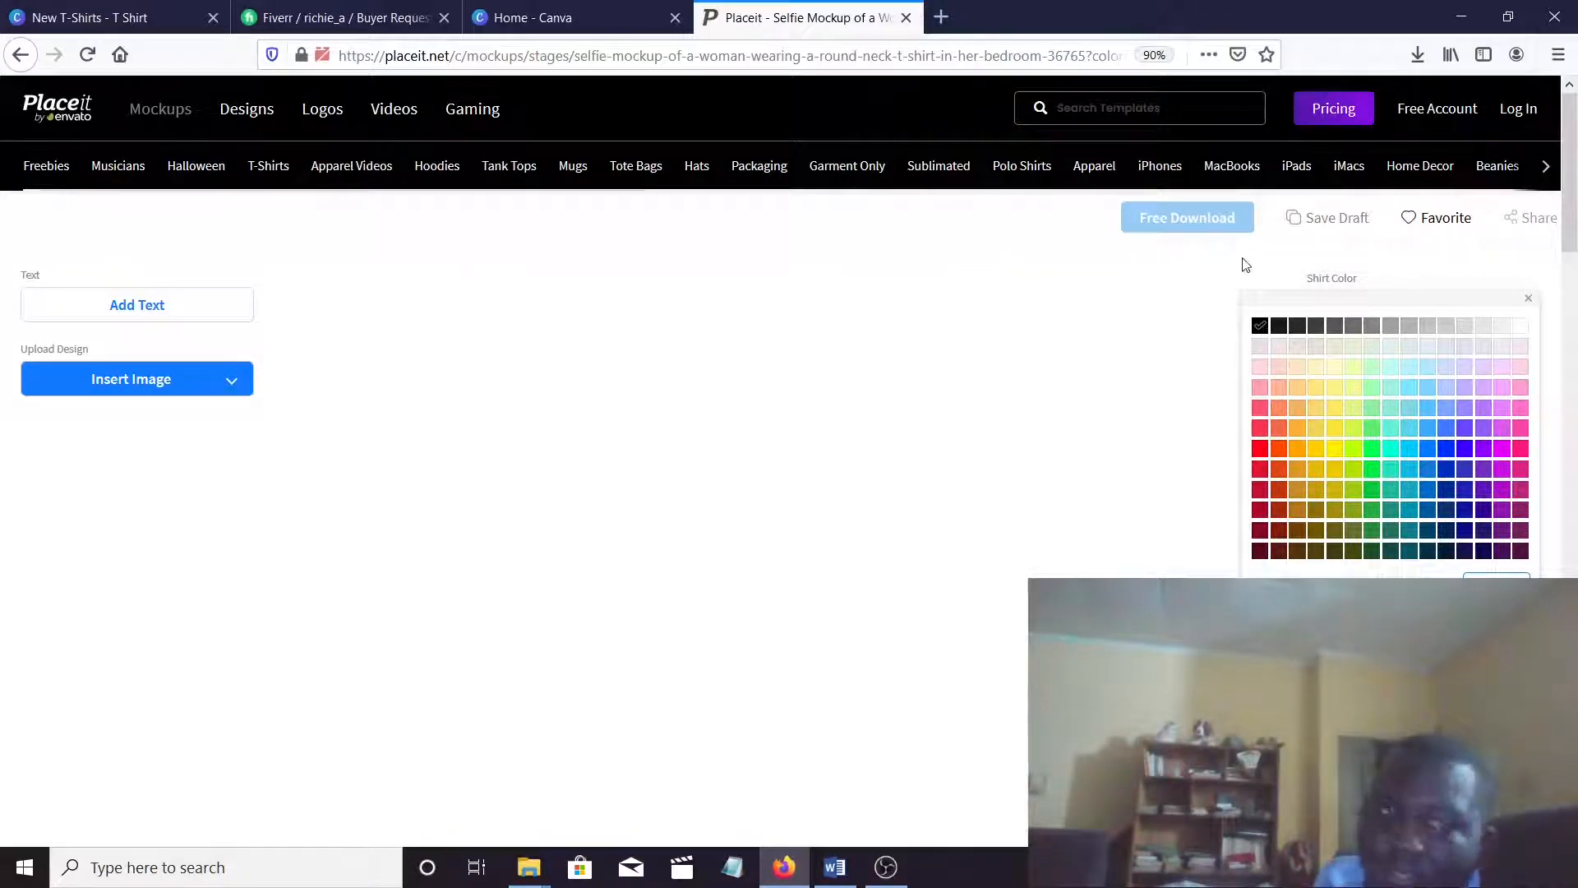
Upload New T-Shirts(35).png from the Downloads folder as the mockup's shirt design
left_click(154, 394)
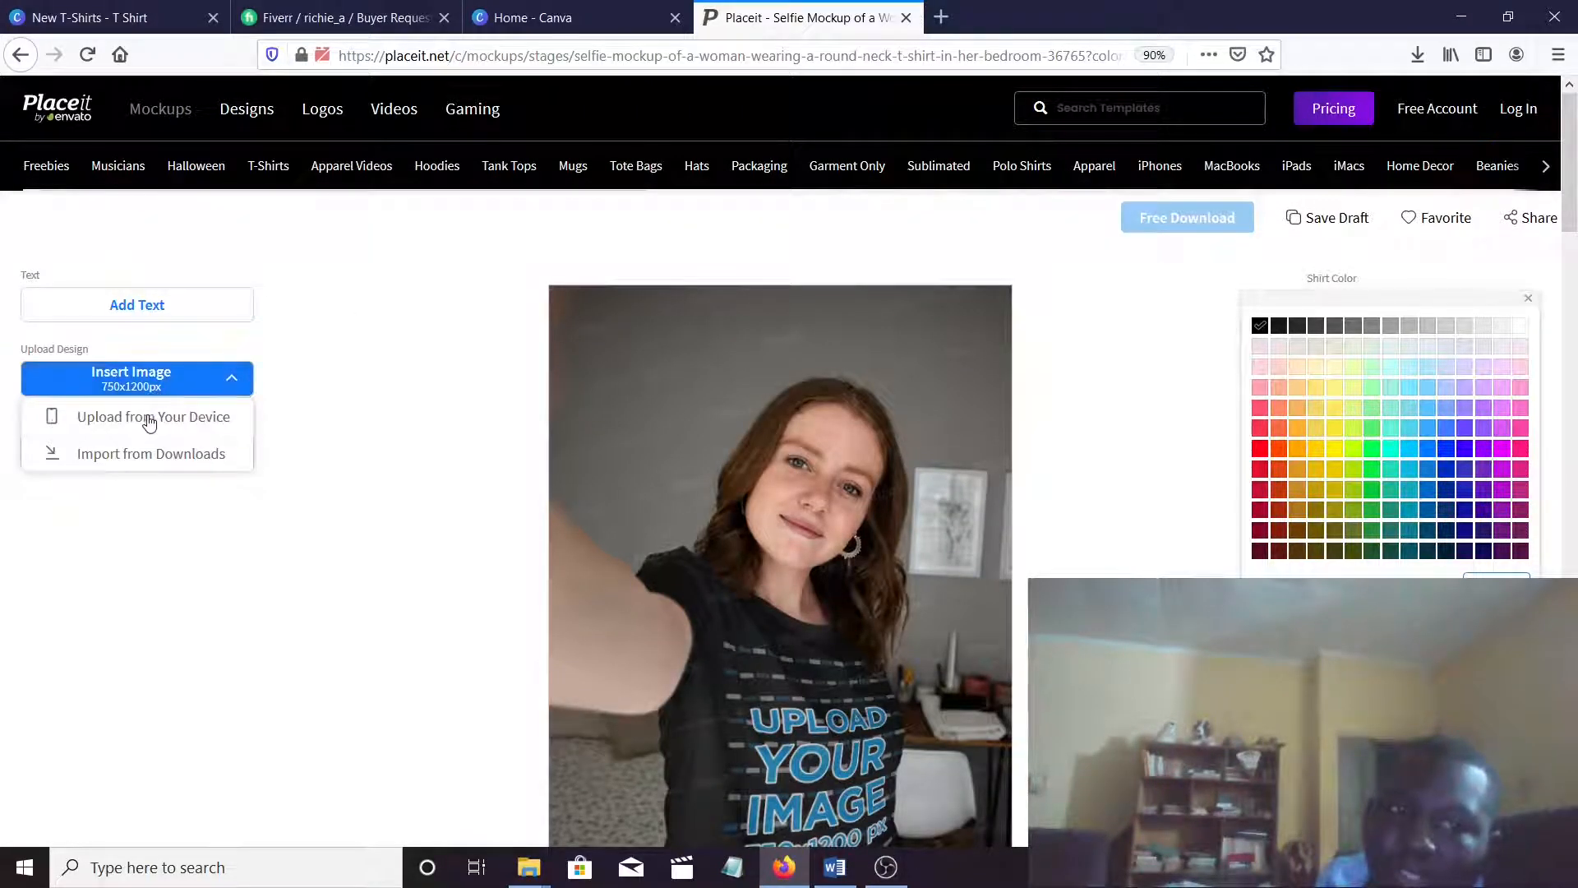
left_click(149, 423)
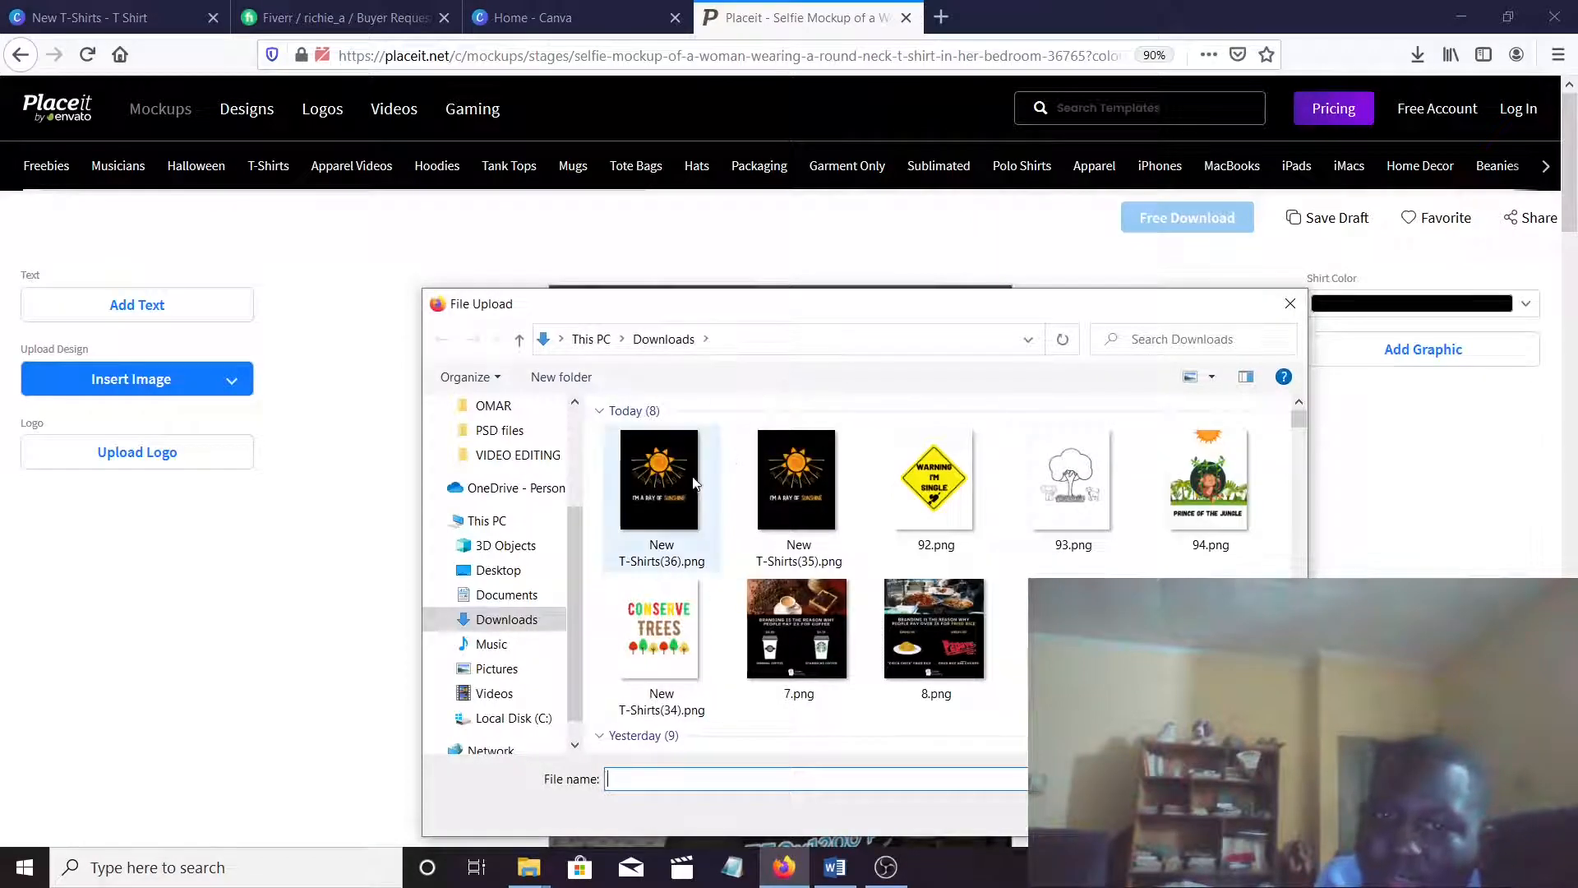
left_click(777, 467)
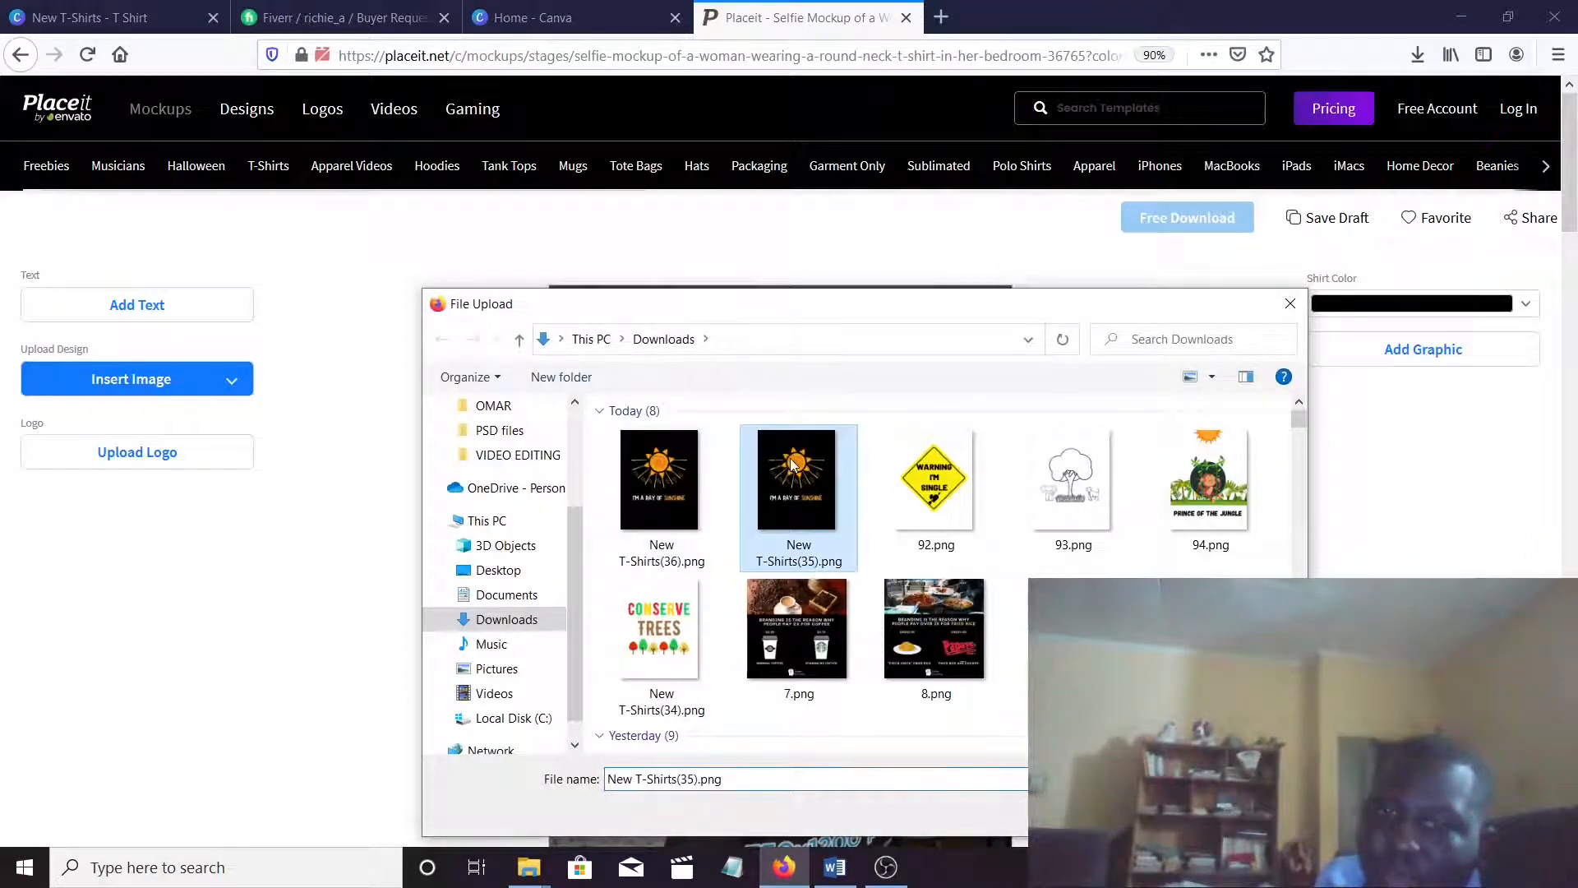
double_click(793, 465)
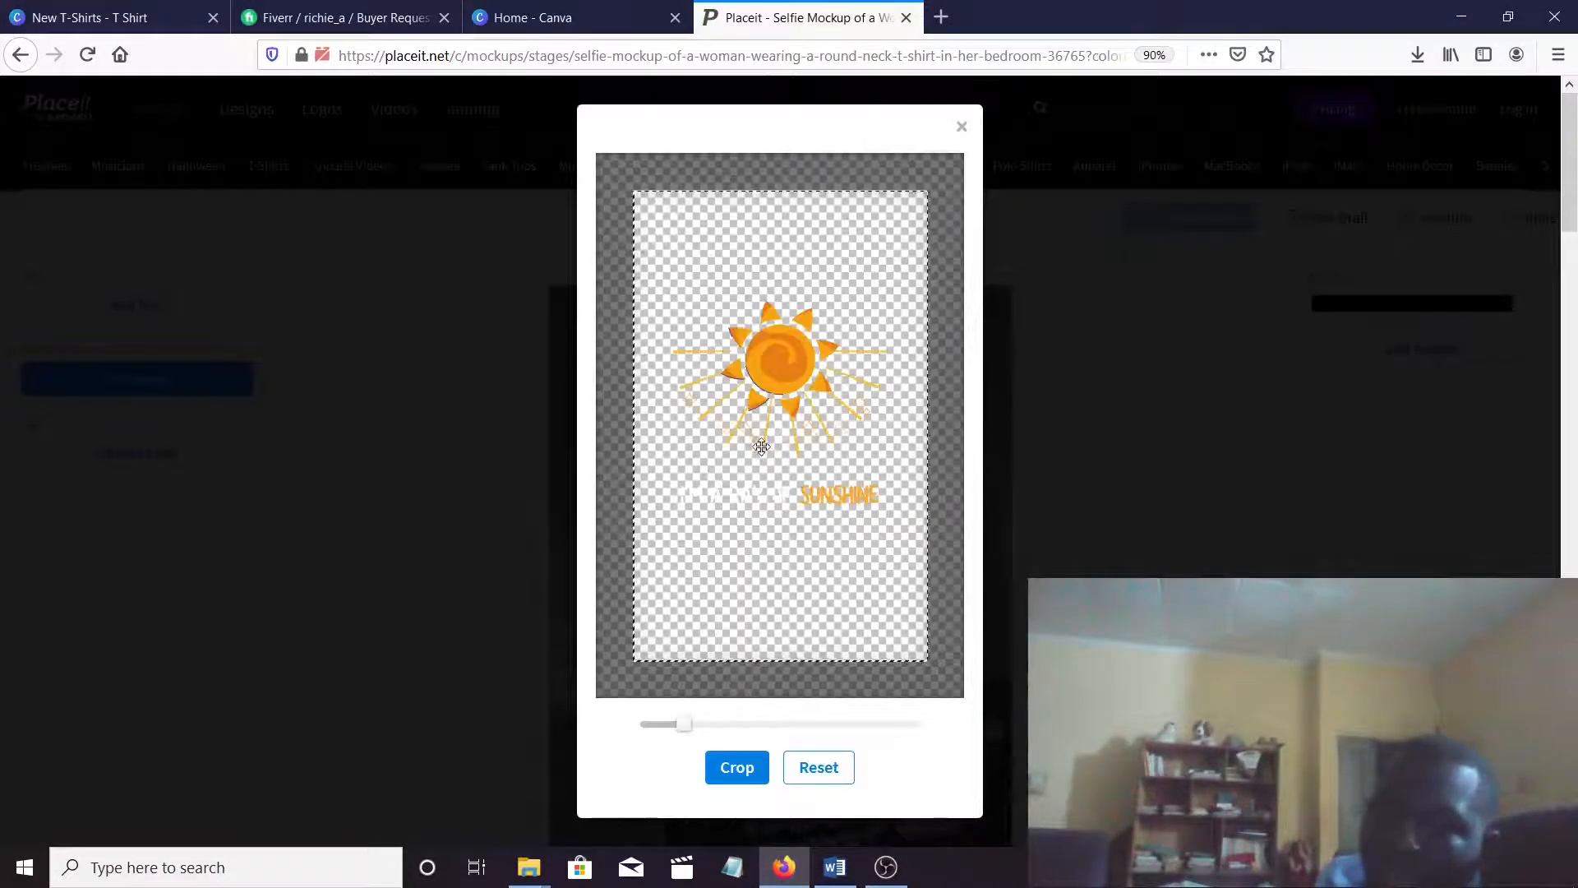
Move the sunshine design higher in the crop area, enlarge it slightly, and apply the crop to the shirt
left_click_drag(761, 446, 761, 622)
mouse_move(758, 412)
left_mouse_down()
mouse_move(763, 348)
mouse_move(782, 390)
left_mouse_up()
left_click_drag(820, 516, 627, 339)
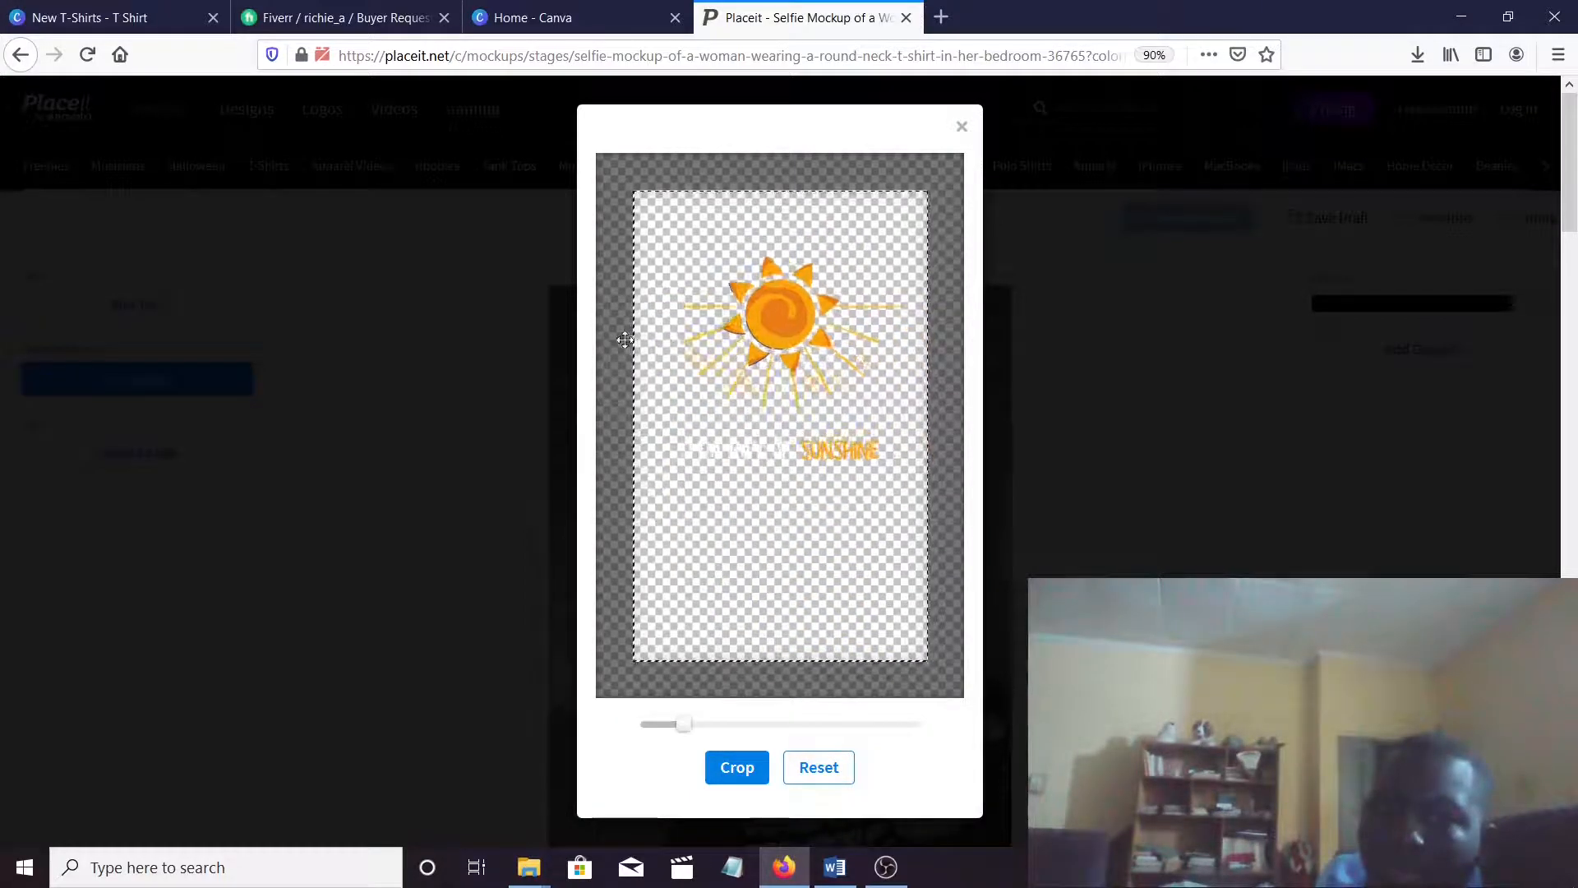
left_click_drag(789, 329, 788, 324)
left_click_drag(689, 724, 709, 732)
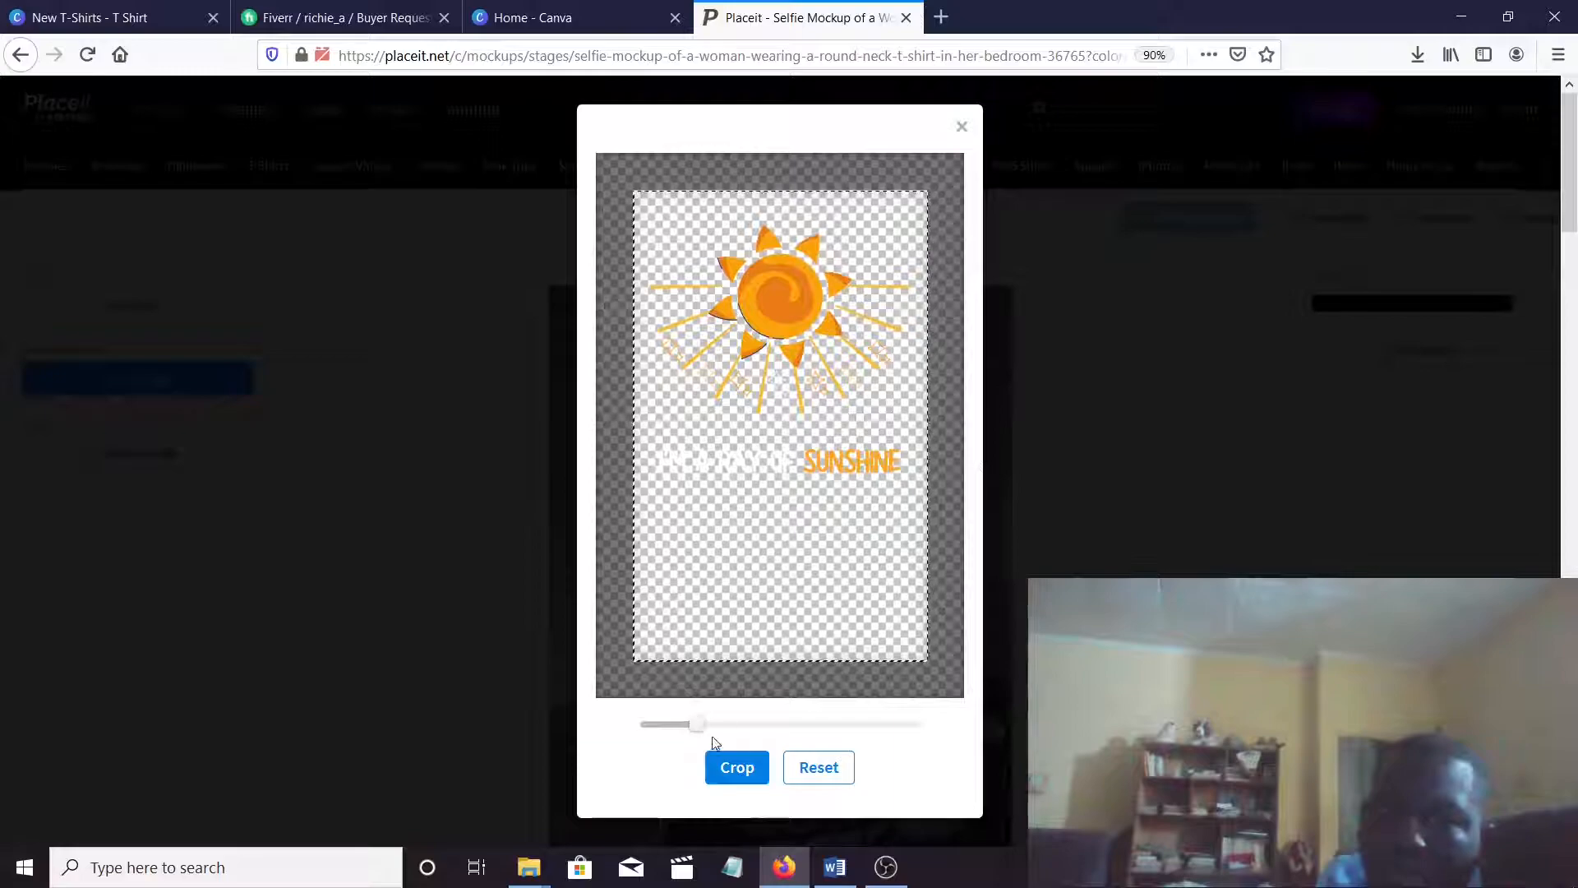
left_click(737, 766)
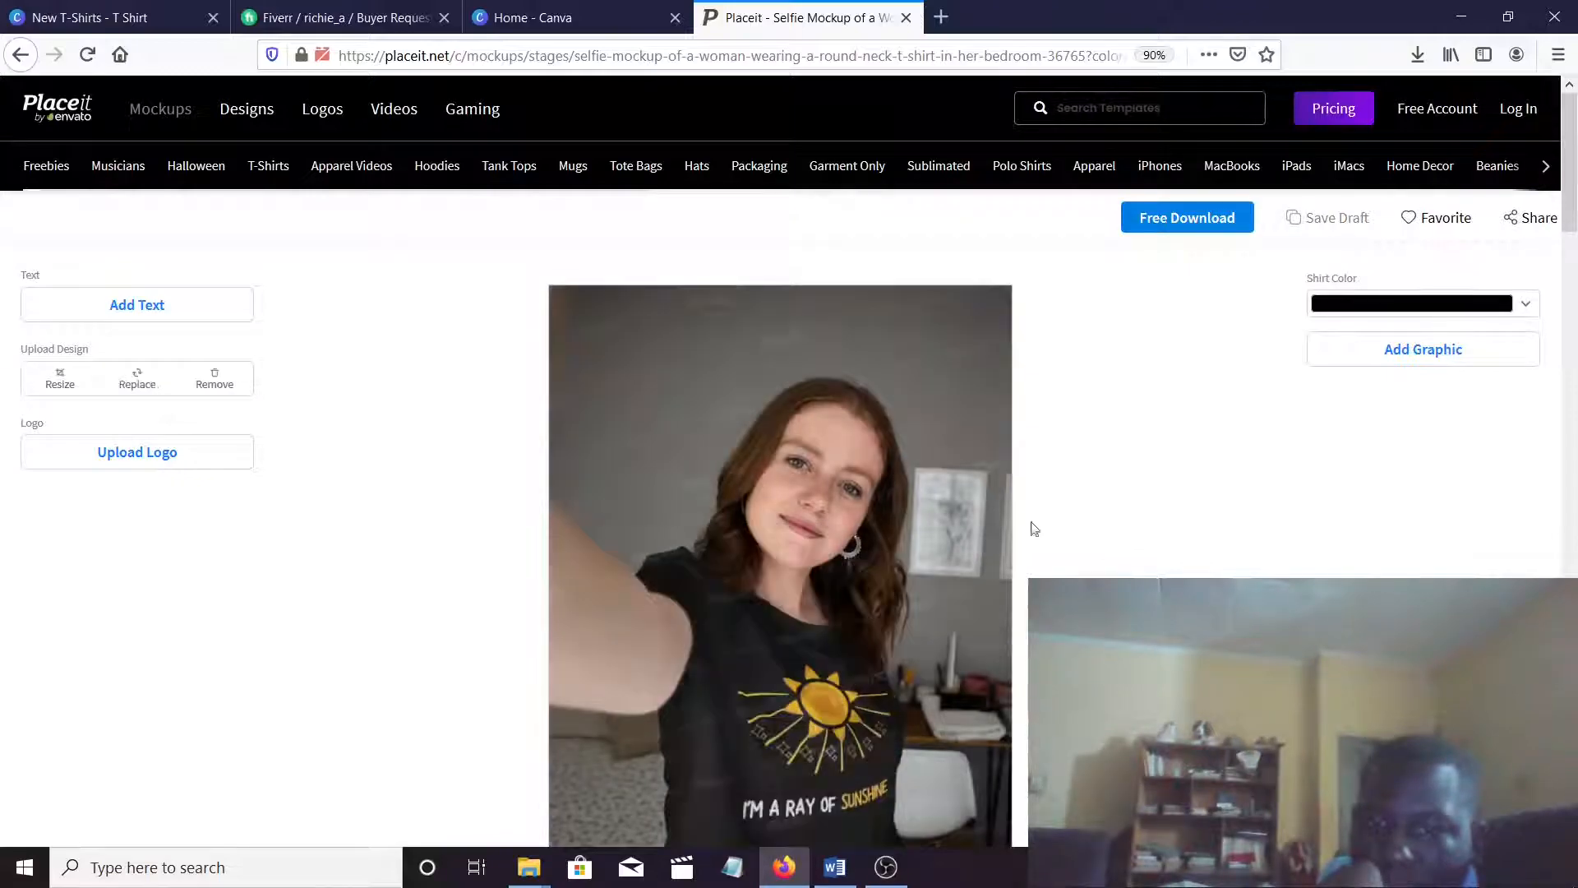
Check the design on the black shirt and request the free download of the mockup
scroll(1056, 514, "down", 2)
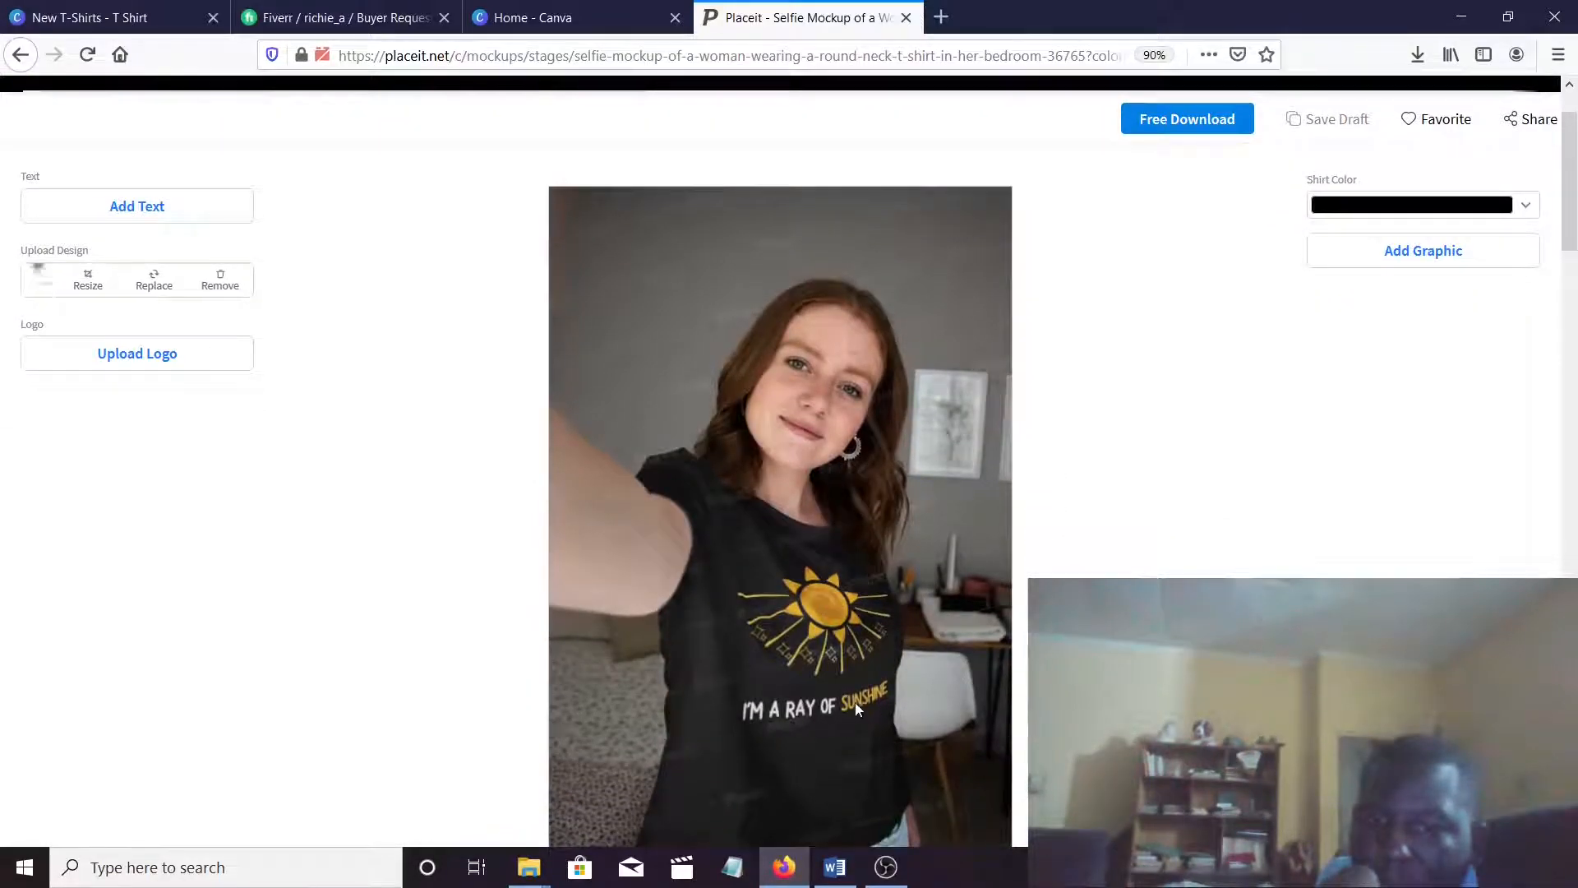
scroll(926, 647, "down", 4)
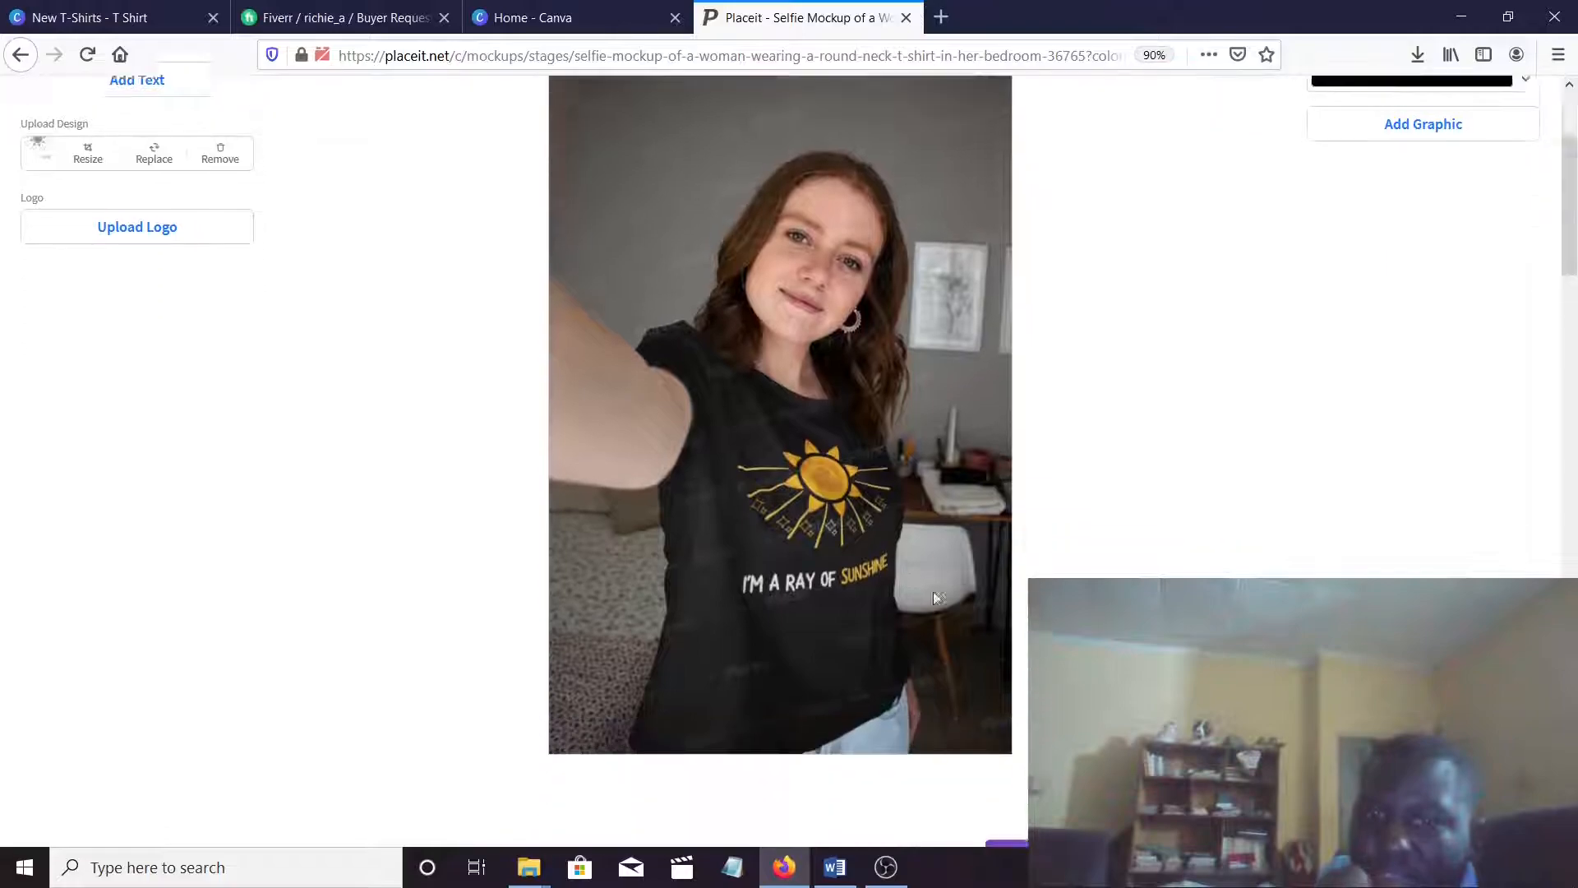
scroll(1294, 504, "up", 6)
left_click(1178, 228)
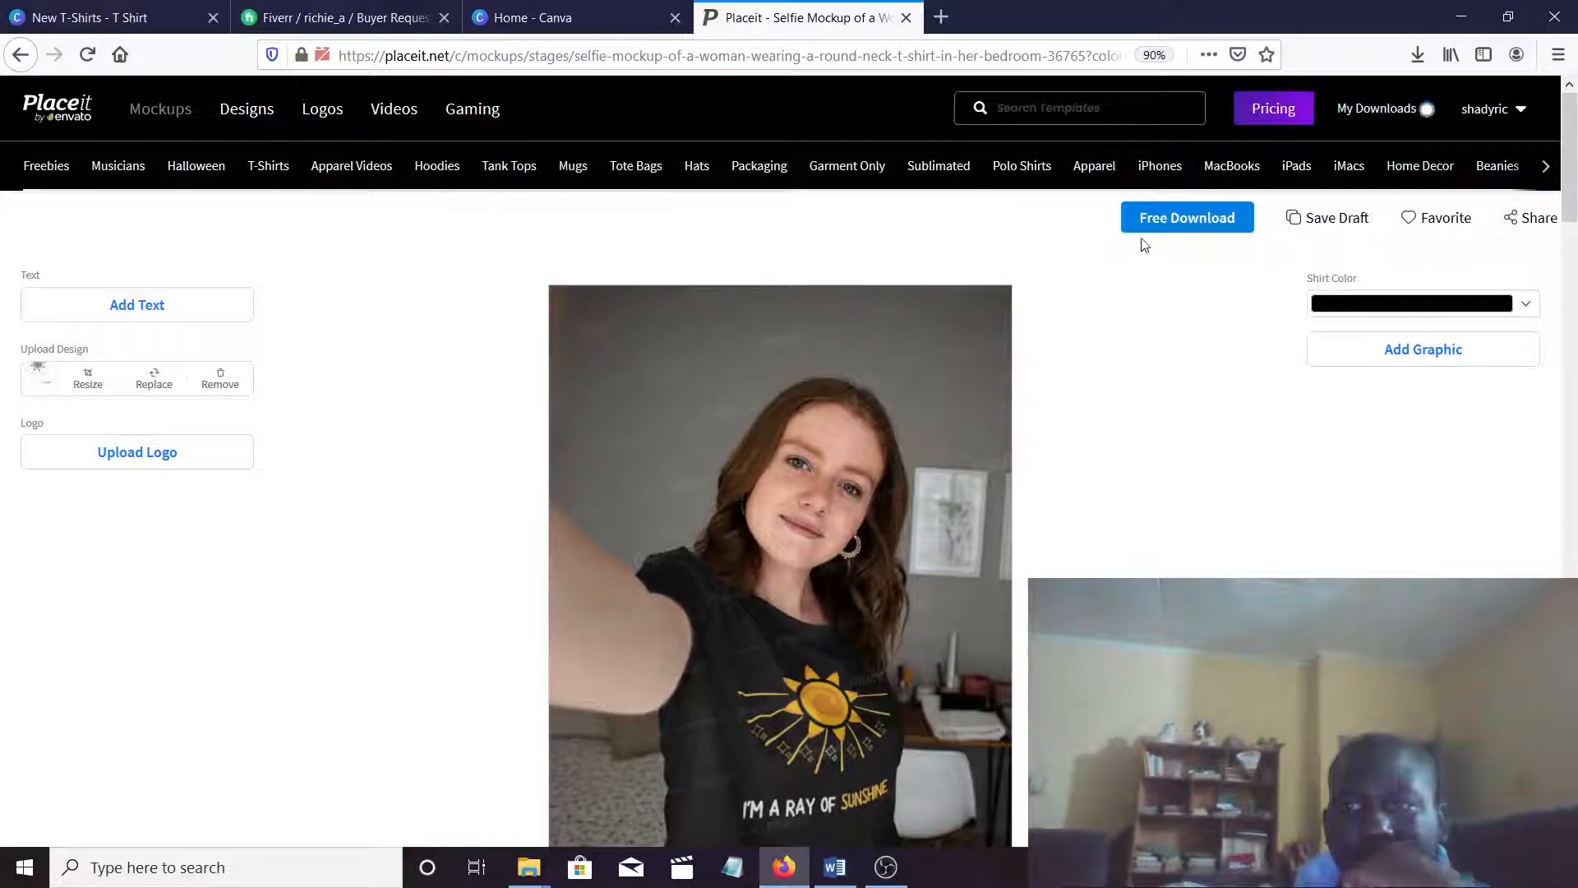
left_click(1150, 228)
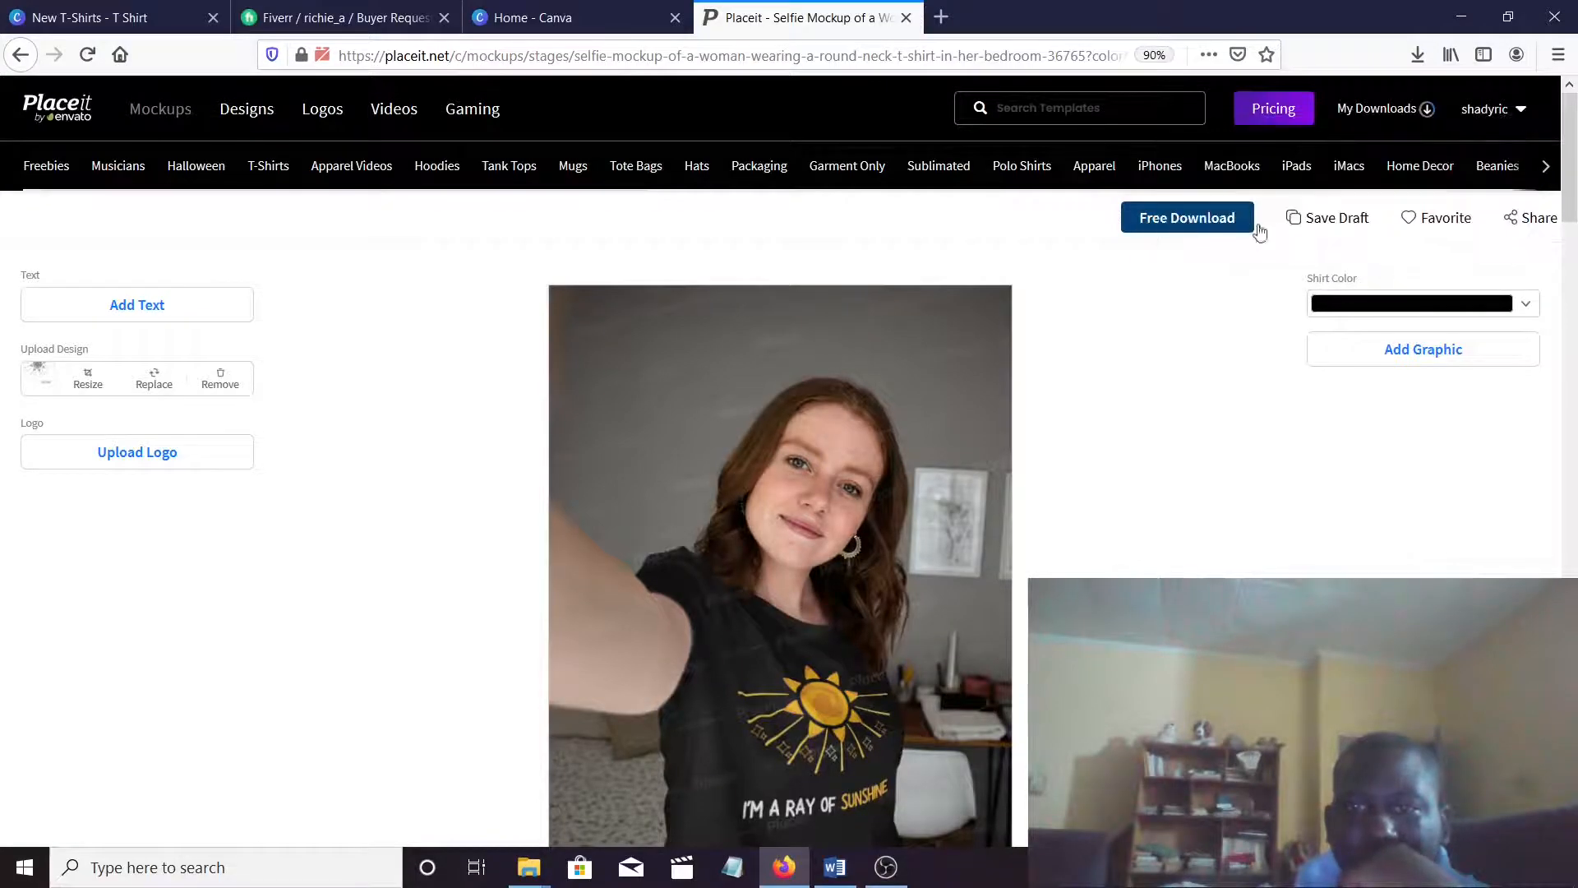
left_click(1167, 222)
left_click(534, 715)
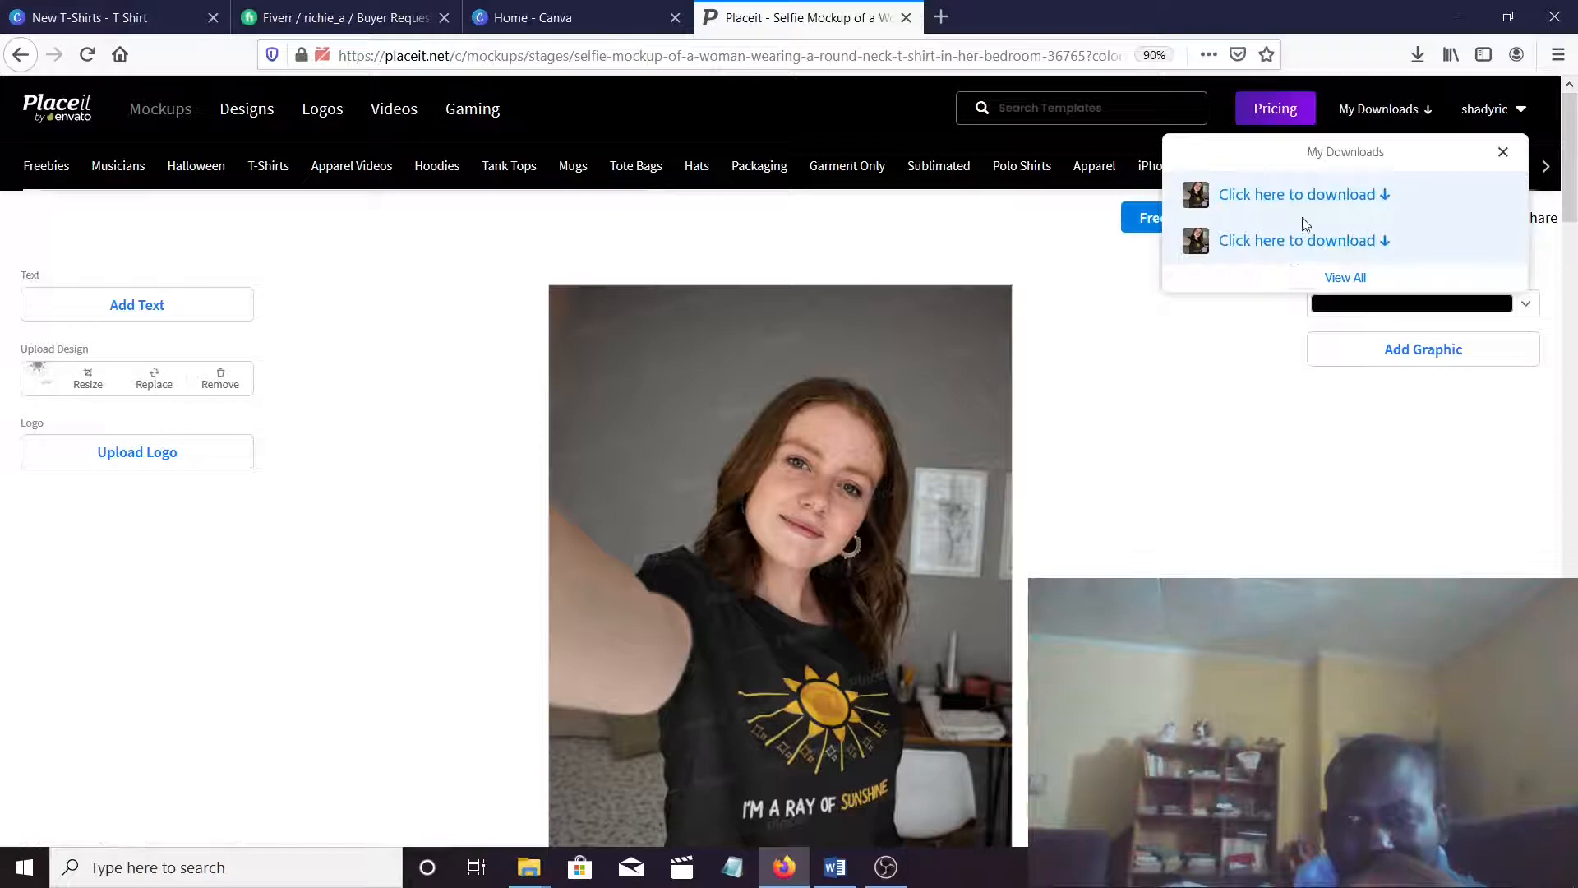
Save the newest generated mockup PNG to the computer and close the list of generated downloads
left_click(1304, 197)
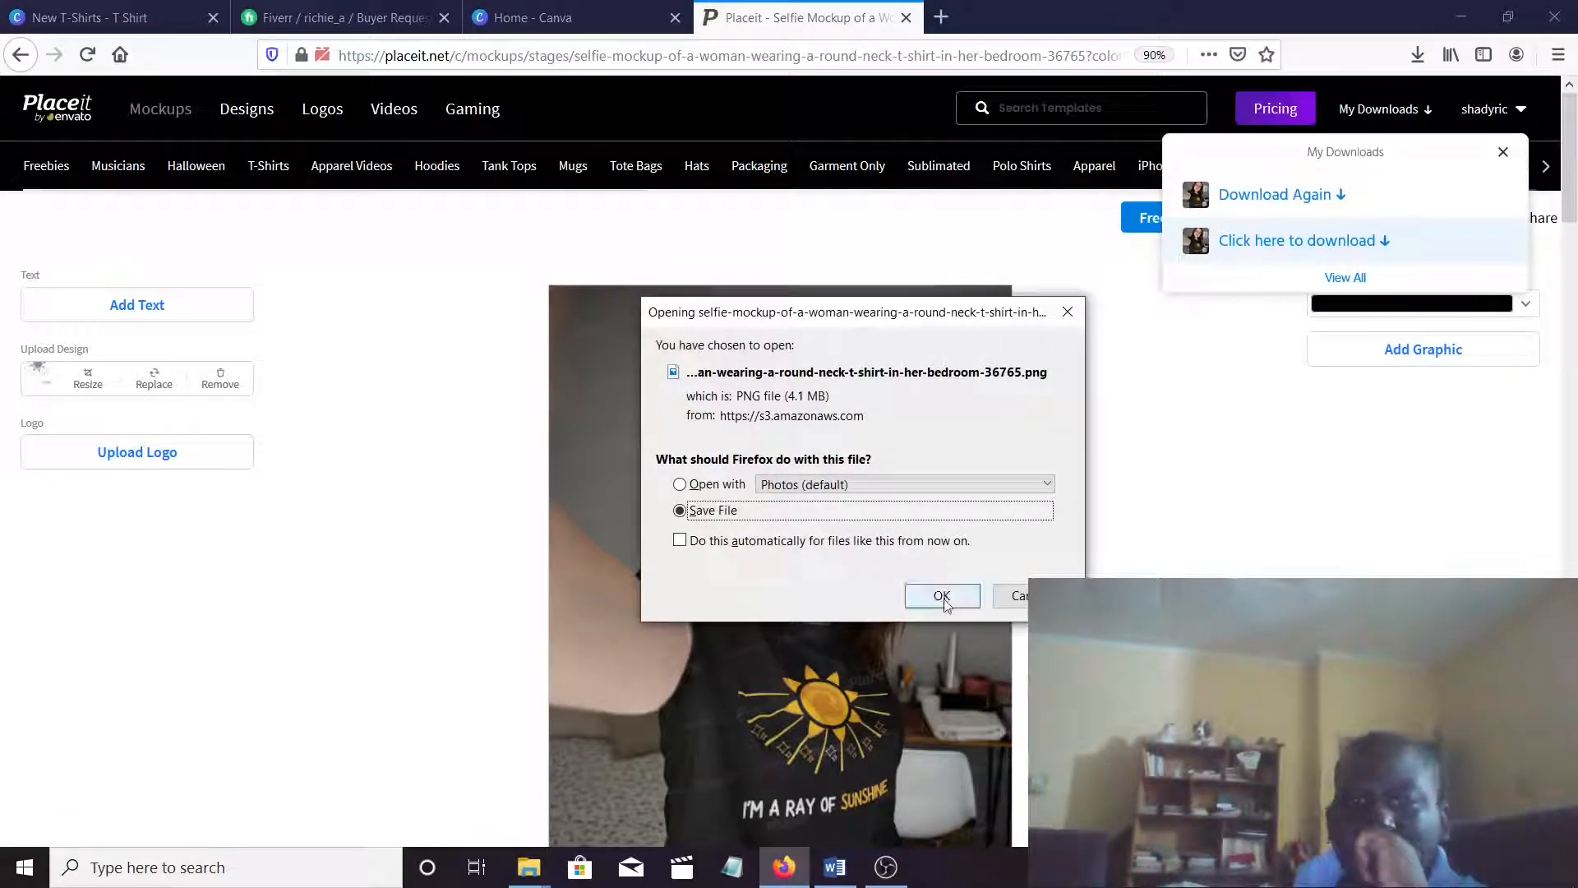
left_click(944, 599)
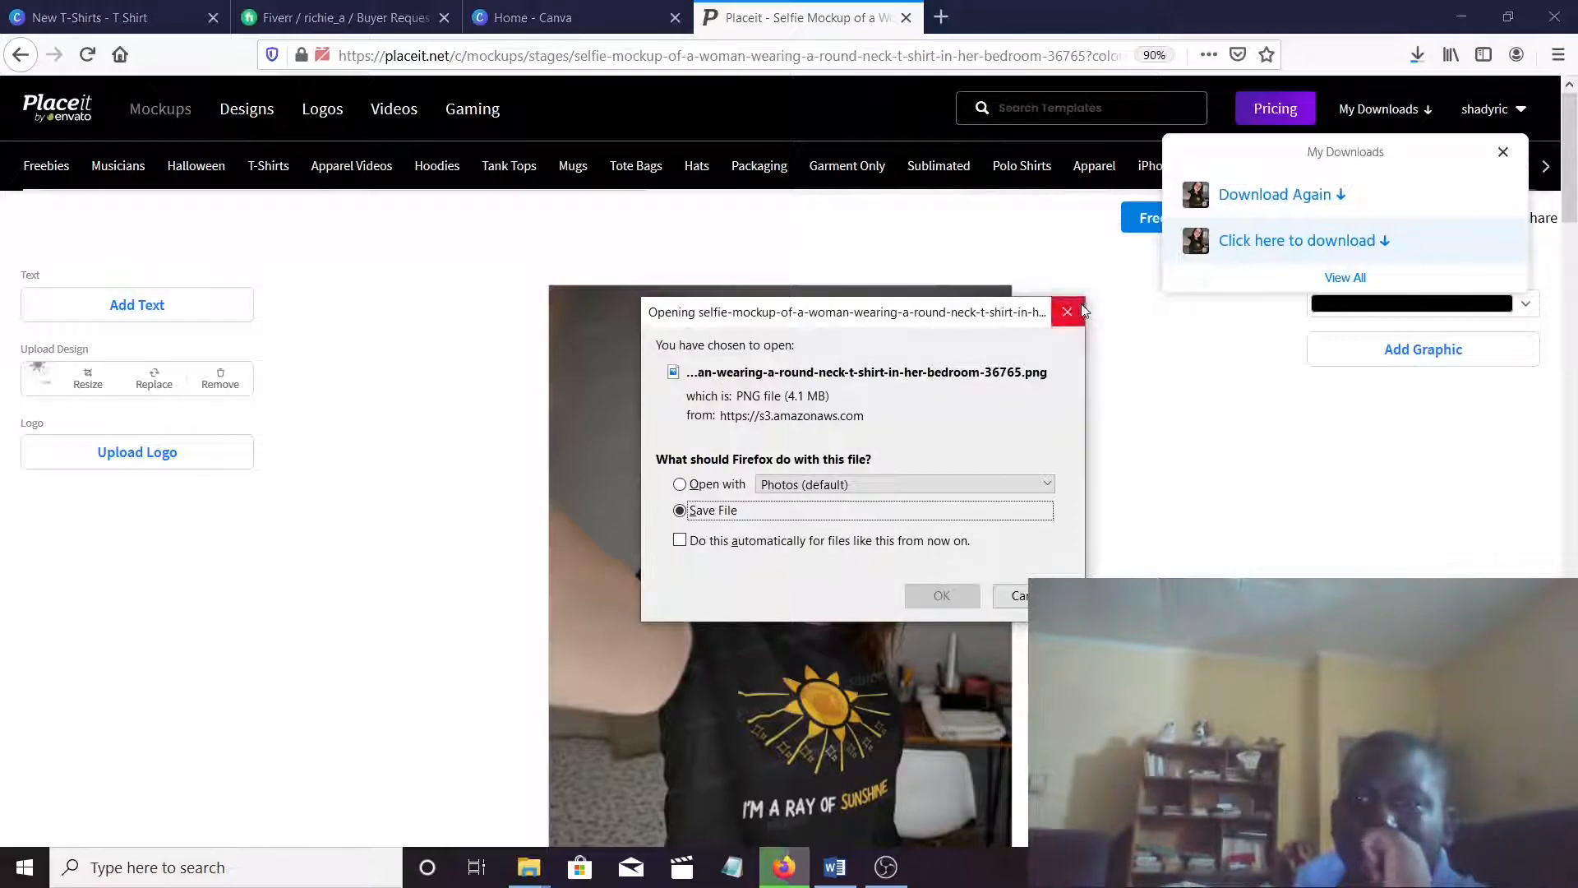
left_click(1068, 312)
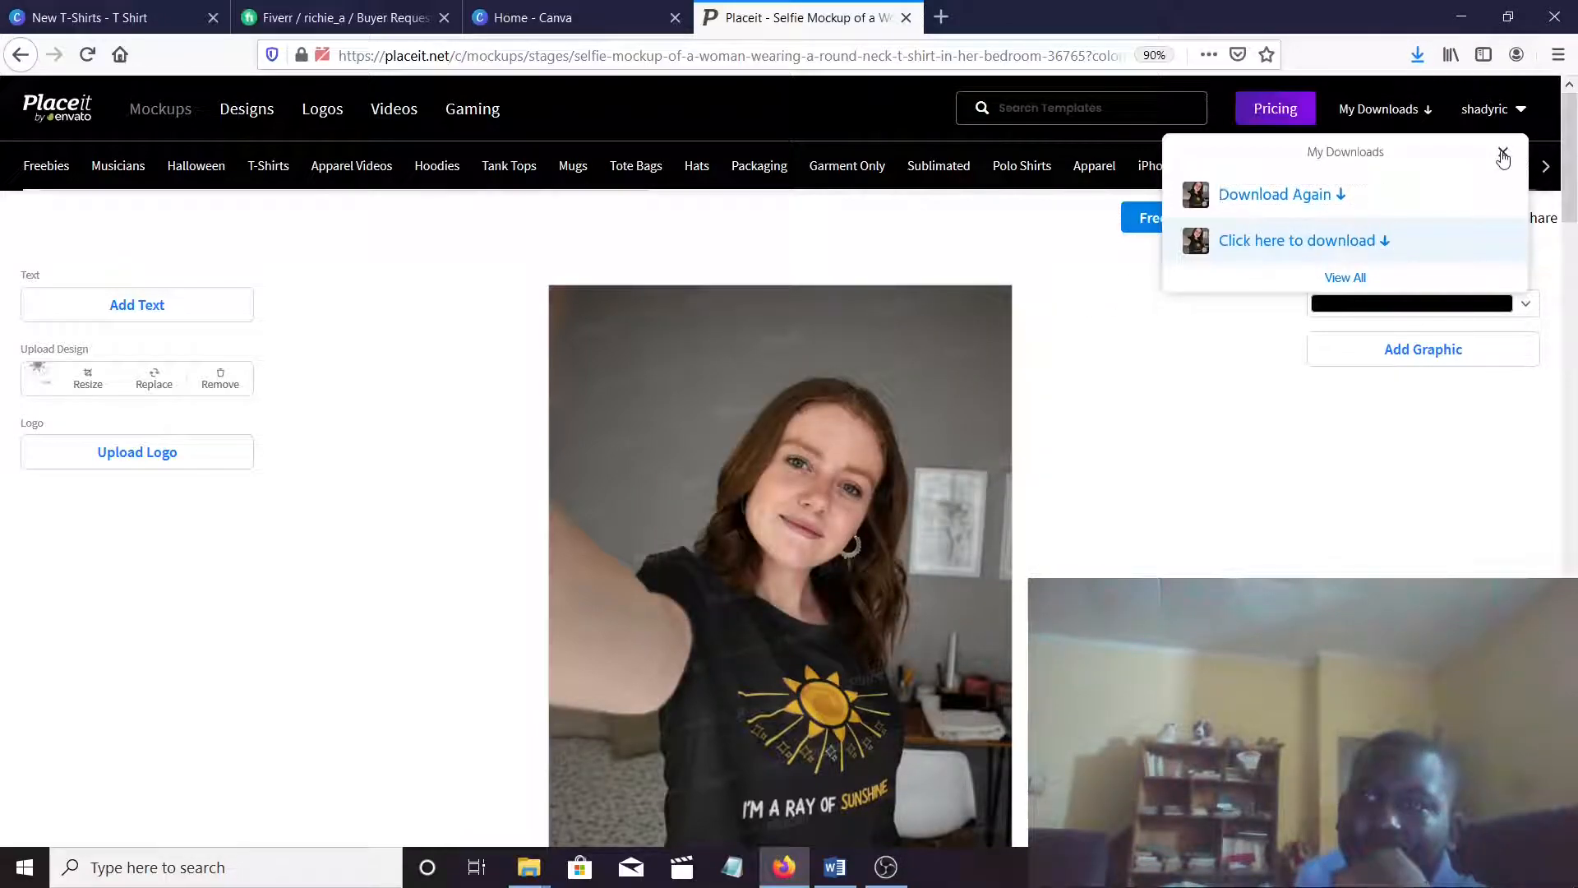
left_click(1504, 156)
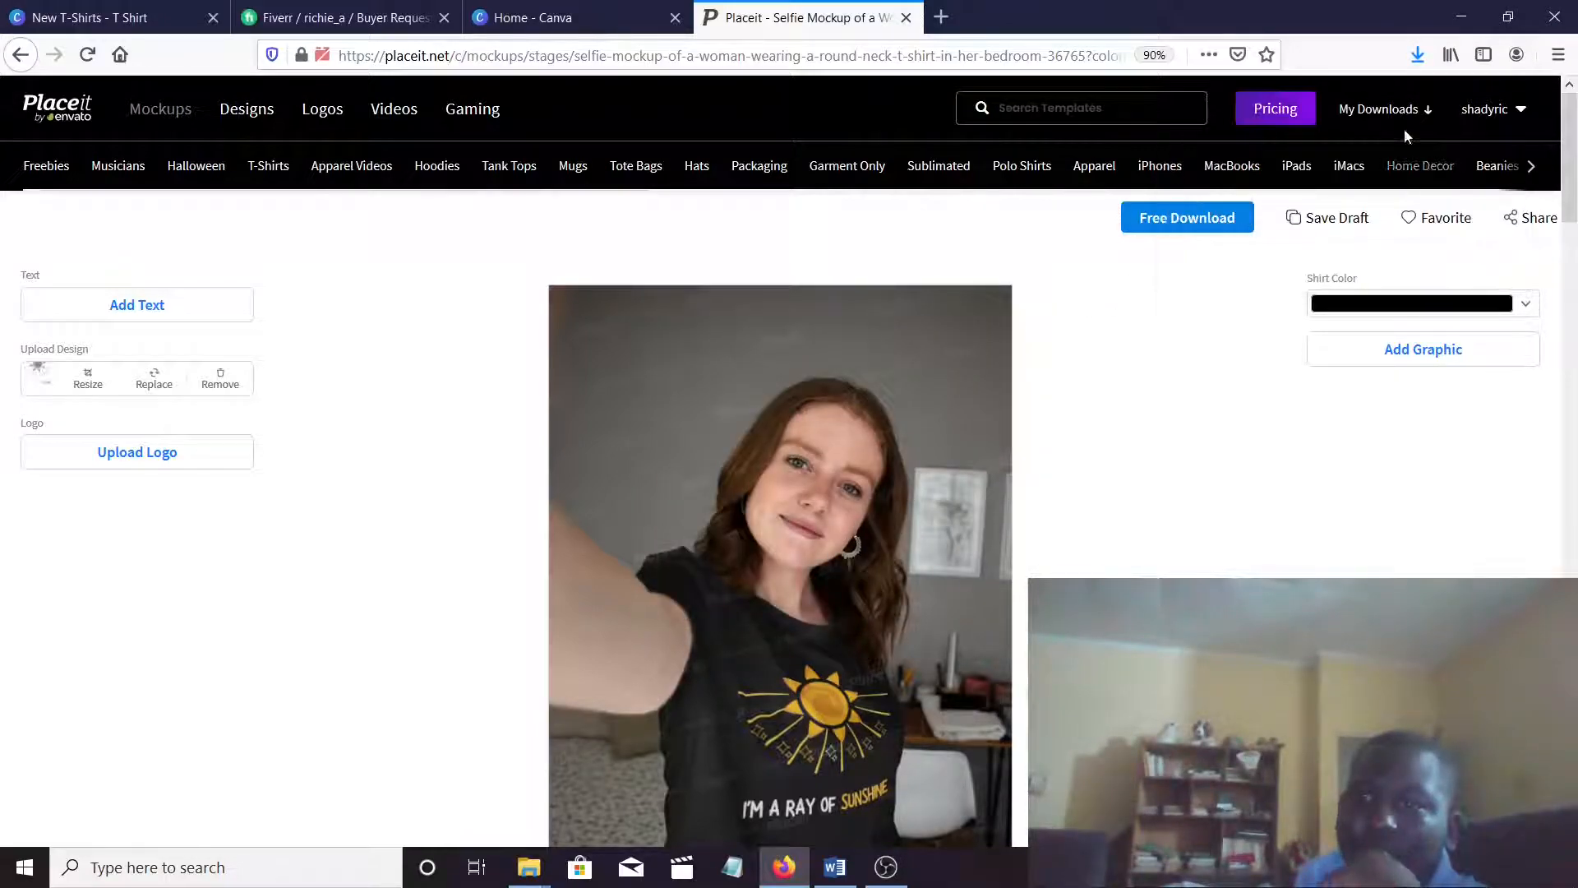
Open the downloaded selfie mockup PNG in Photos and inspect the shirt design up close
left_click(1416, 55)
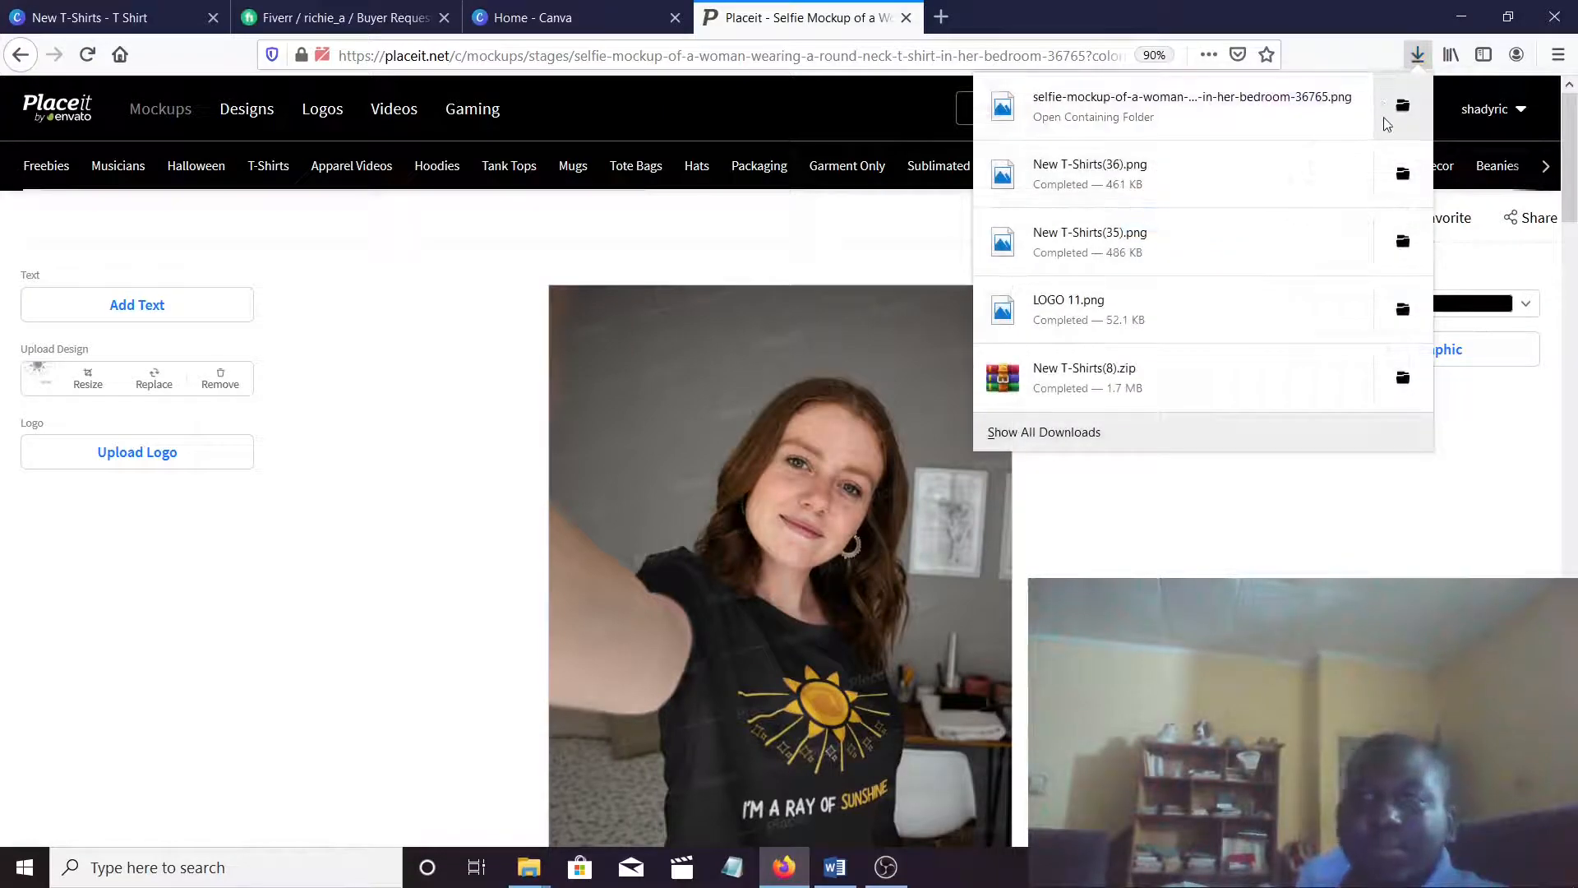
left_click(1186, 108)
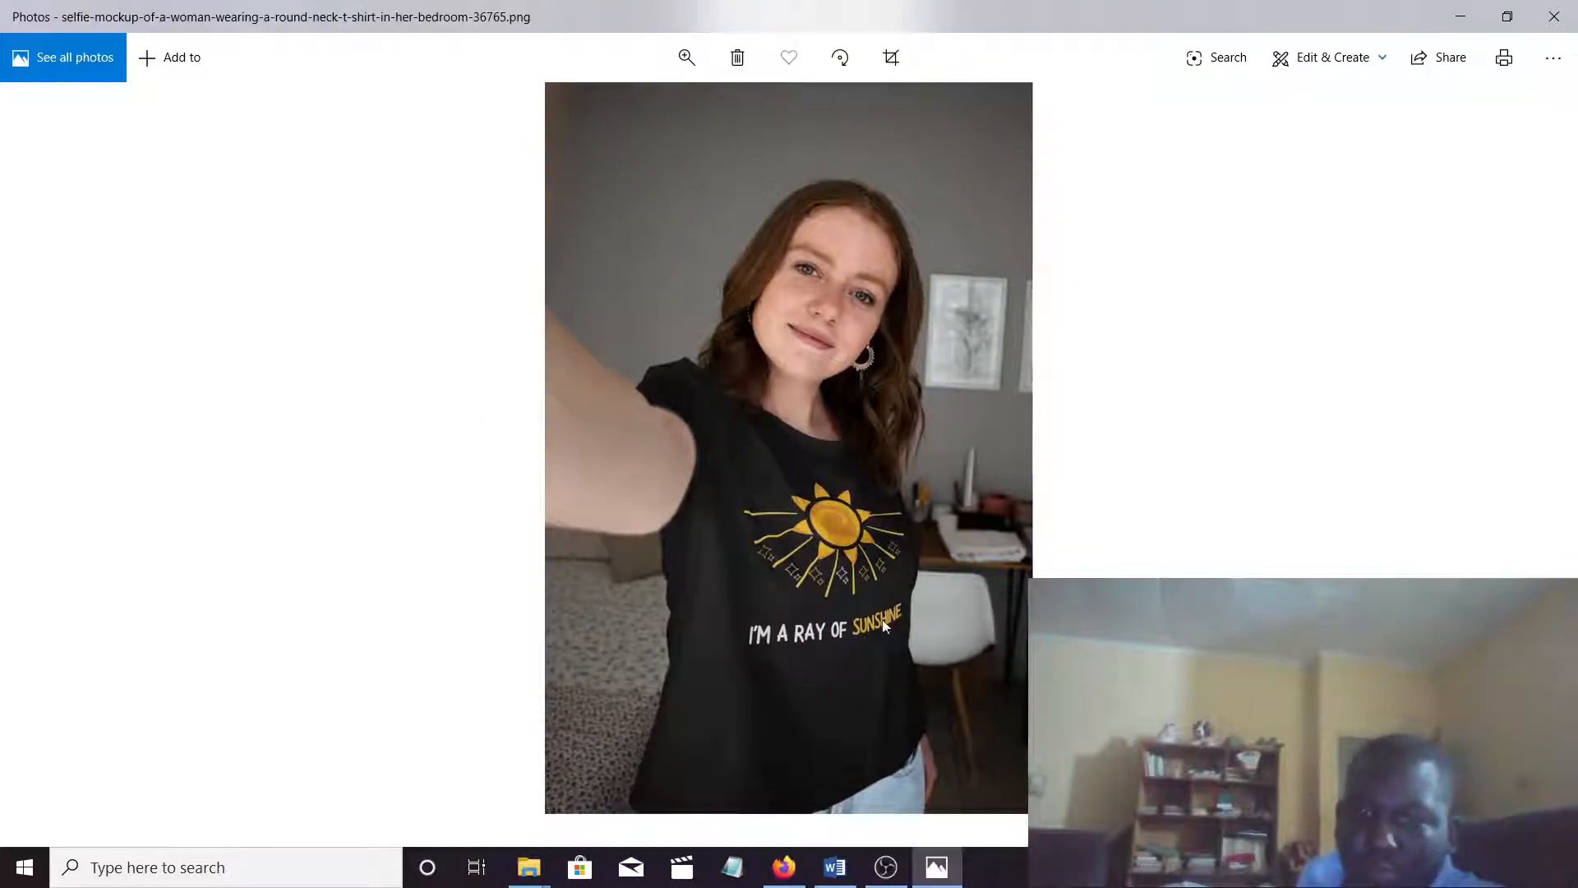
scroll(824, 418, "up", 5)
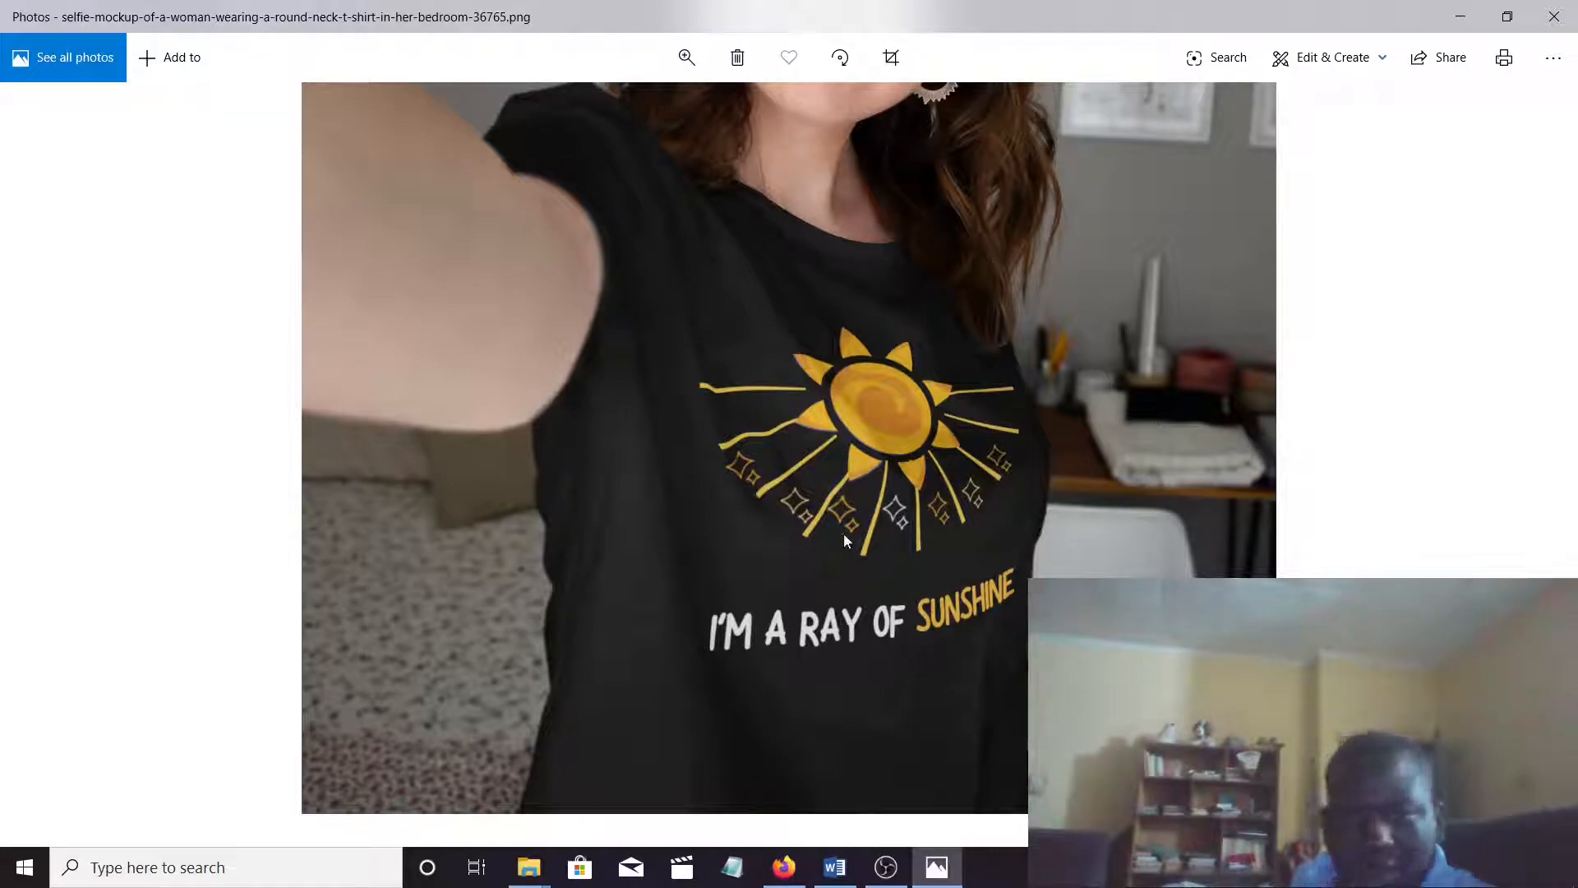
scroll(849, 632, "down", 5)
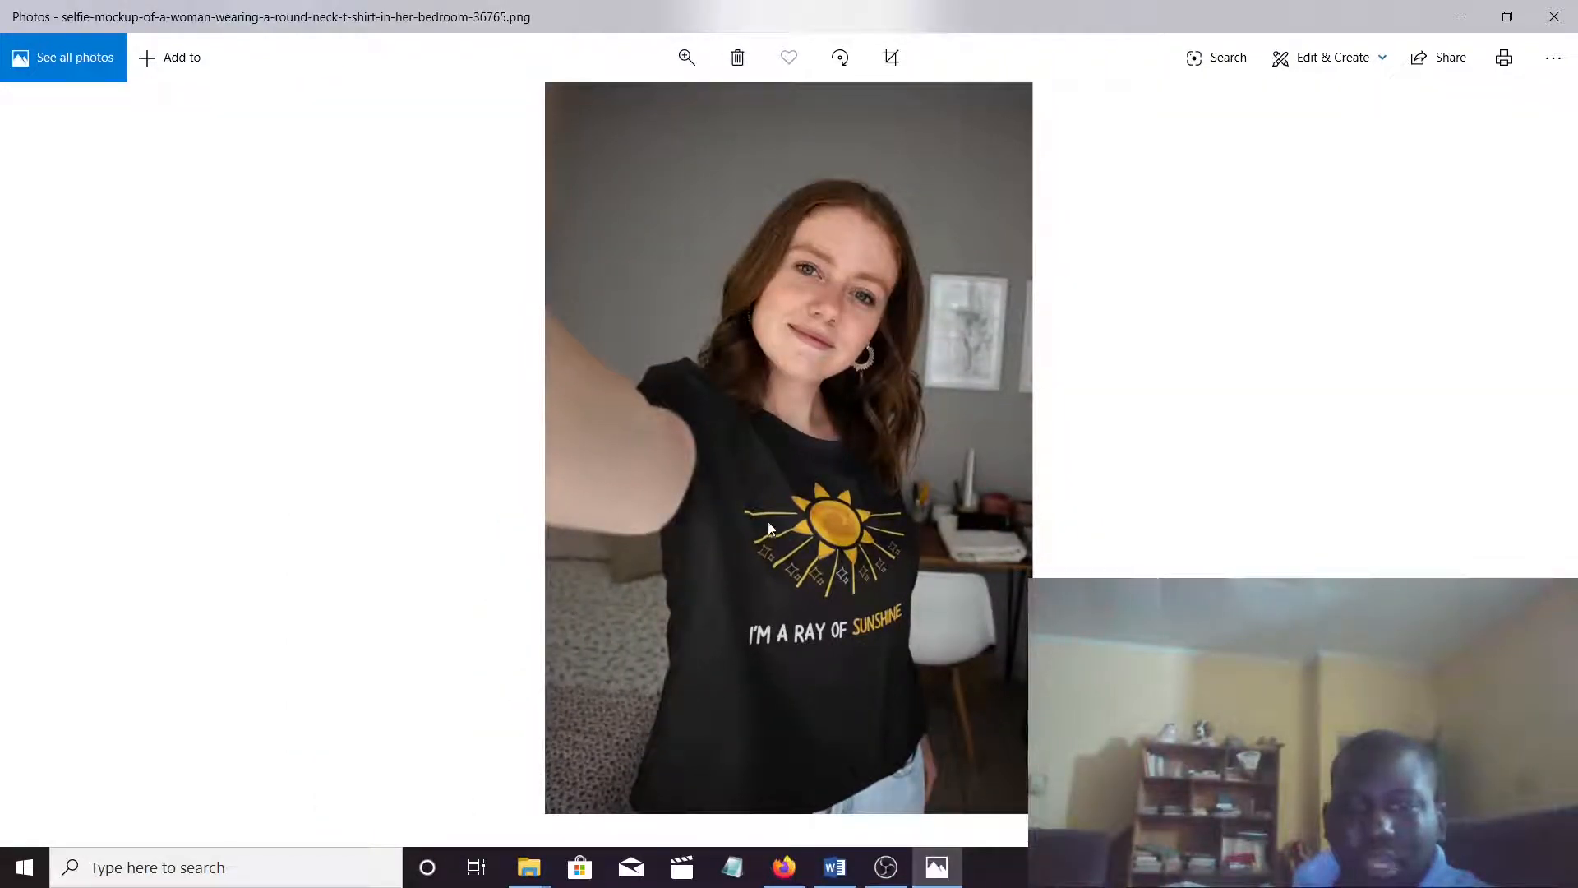